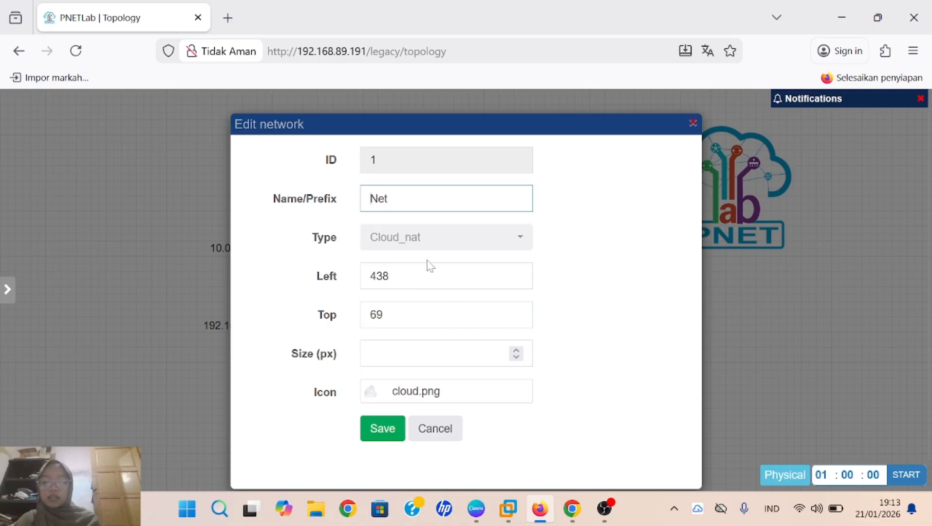
Step: Save the Net cloud settings, start routers r-isp1 and r-isp2, and open r-isp1's console
{"action": "left_click", "coordinate": [373, 433]}
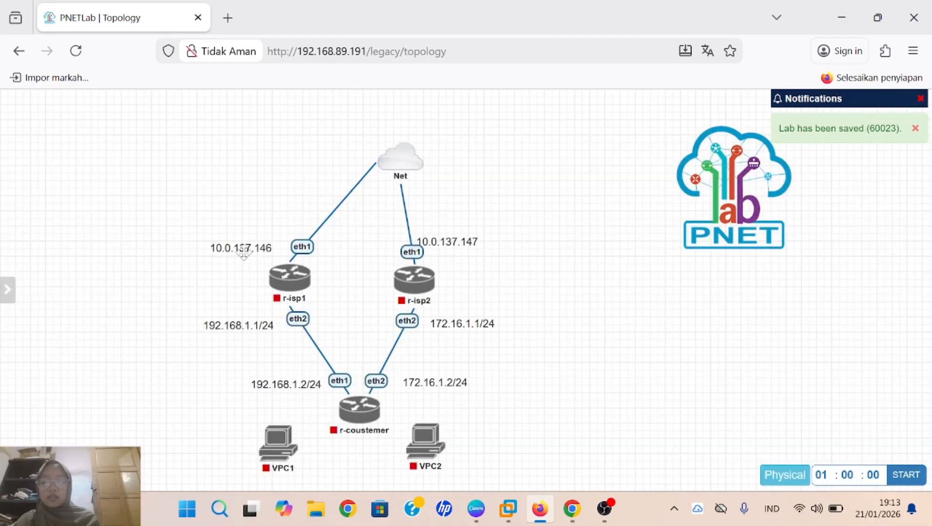
{"action": "mouse_move", "coordinate": [414, 280]}
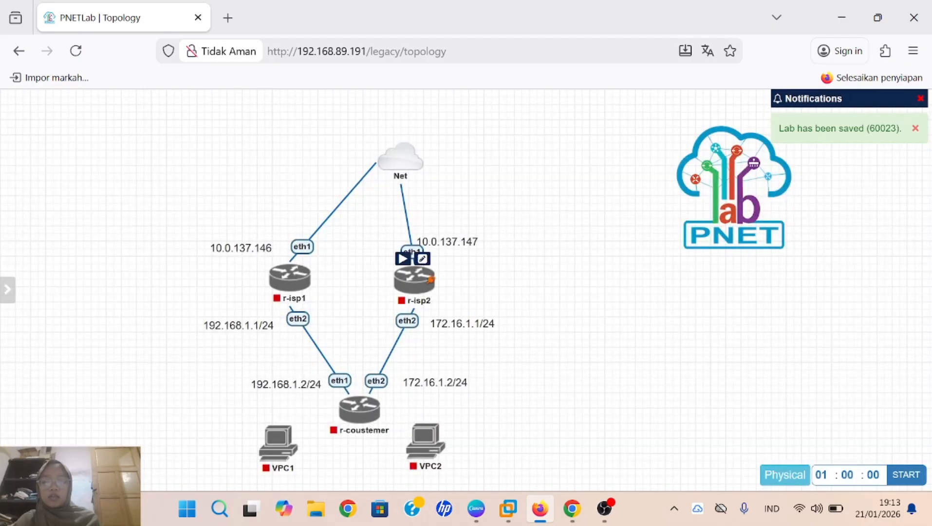
{"action": "left_click", "coordinate": [277, 257]}
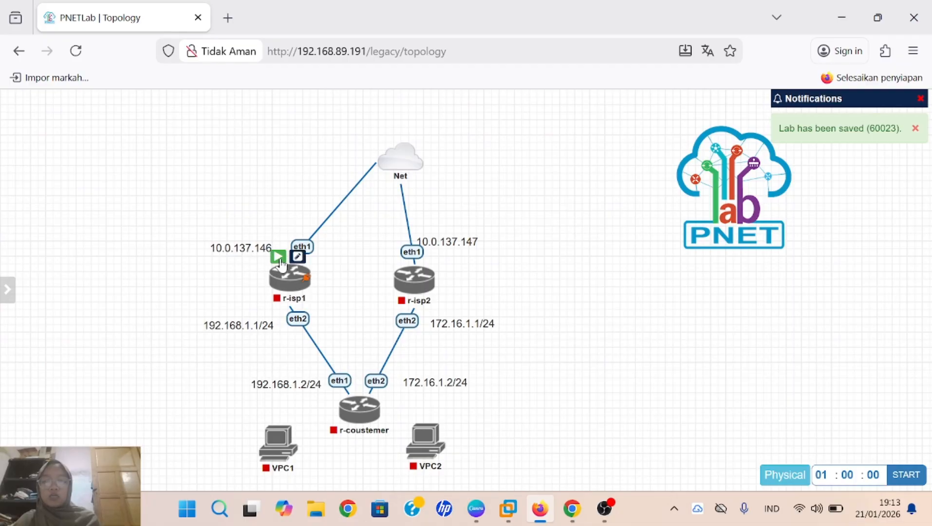
{"action": "mouse_move", "coordinate": [402, 288]}
{"action": "left_click", "coordinate": [403, 259]}
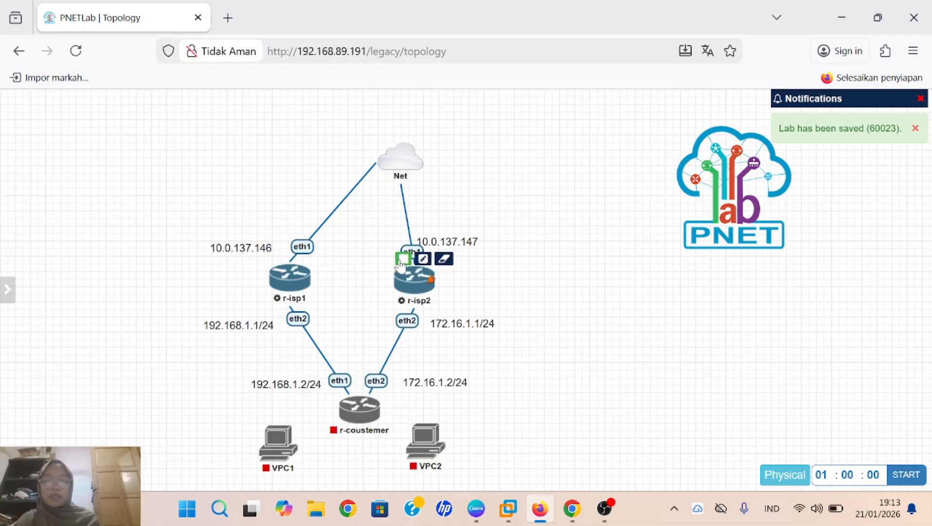
{"action": "mouse_move", "coordinate": [397, 161]}
{"action": "left_click", "coordinate": [295, 278]}
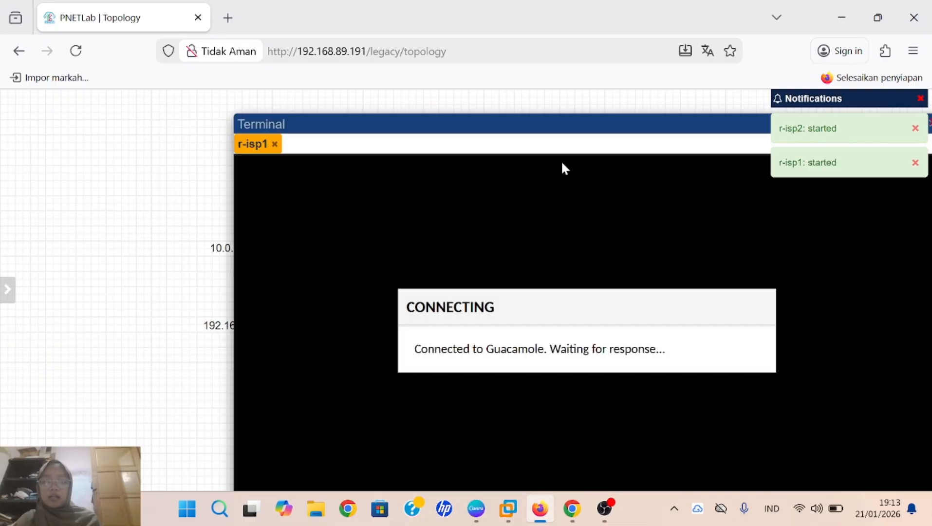
Step: Add an r-isp2 console, then log in to r-isp1 as admin, declining the license and skipping the password change
{"action": "left_click_drag", "start_coordinate": [589, 124], "coordinate": [464, 104]}
{"action": "mouse_move", "coordinate": [414, 262]}
{"action": "left_click", "coordinate": [418, 292]}
{"action": "left_click", "coordinate": [133, 122]}
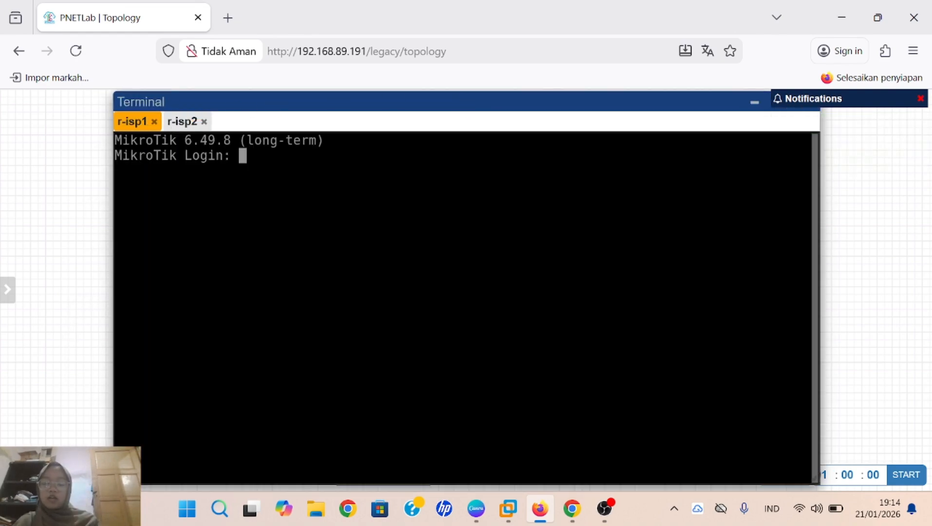
{"action": "type", "text": "admin"}
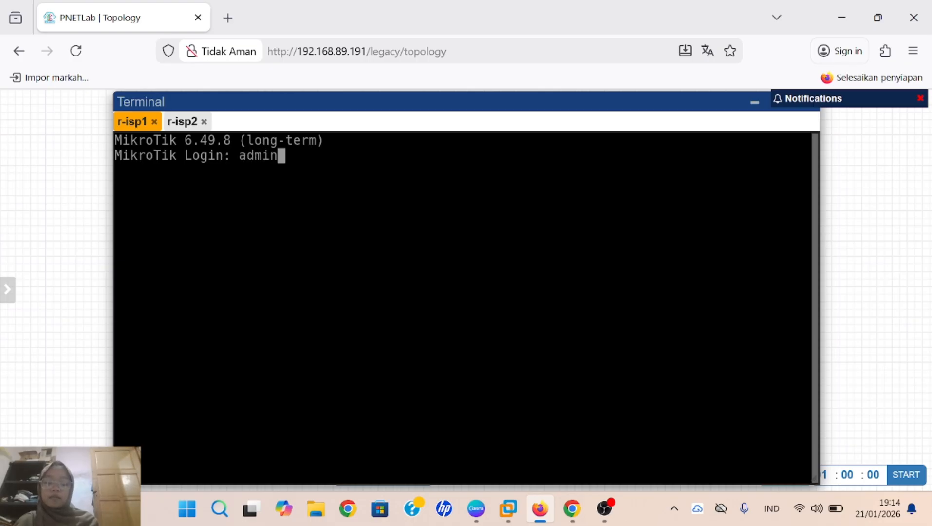
{"action": "key", "text": "Return"}
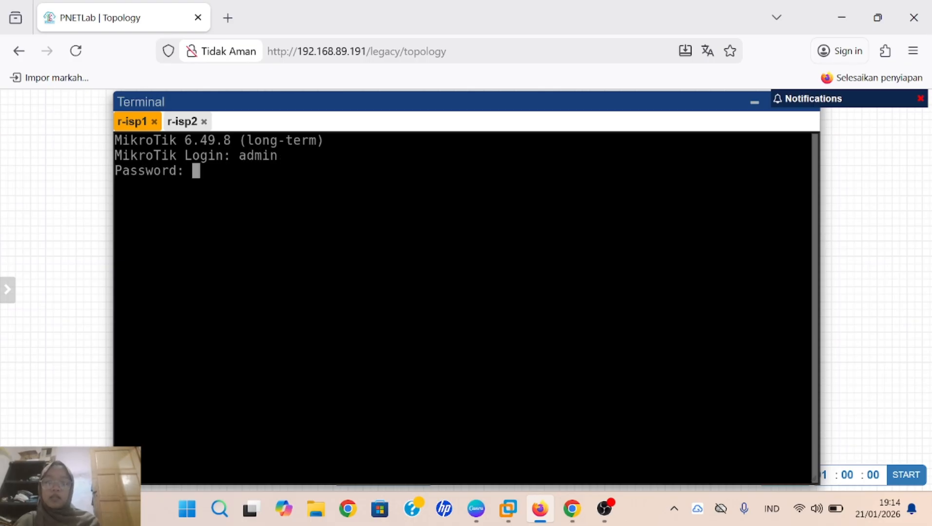
{"action": "key", "text": "Return"}
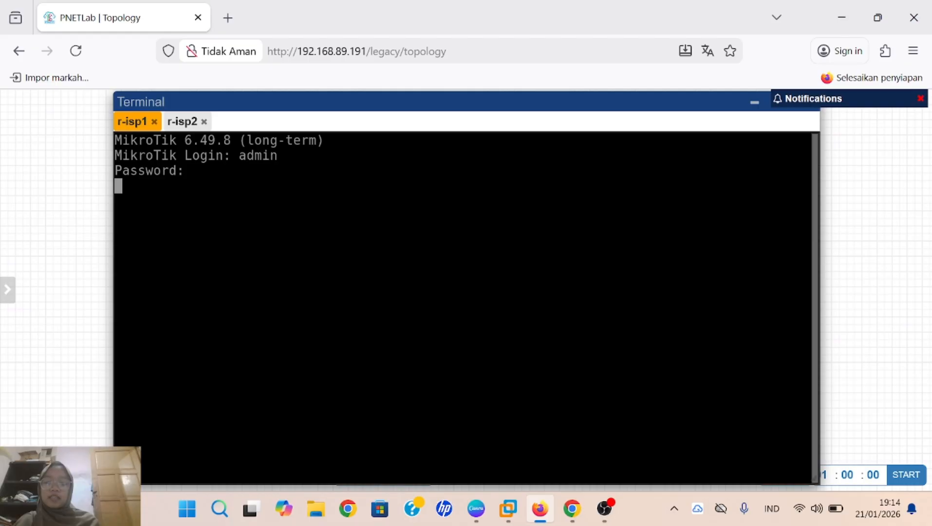
{"action": "type", "text": "n"}
{"action": "key", "text": "Return"}
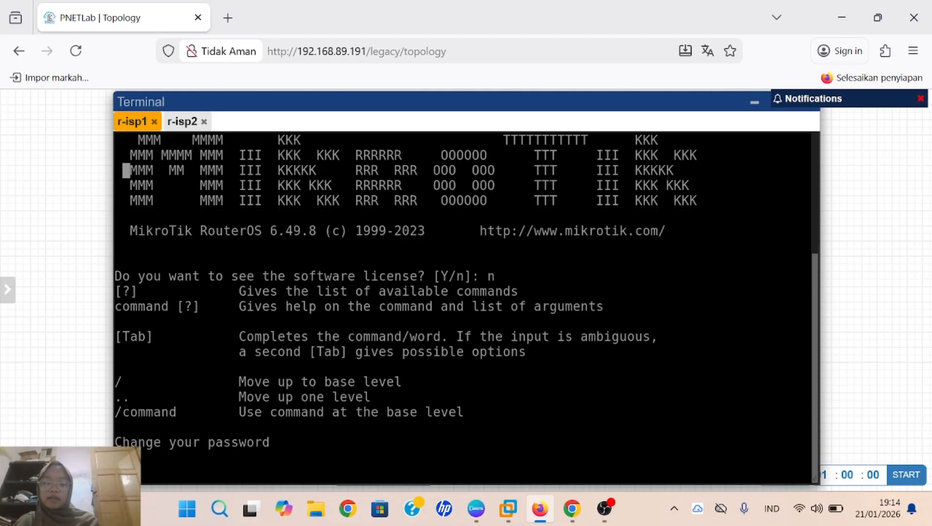
{"action": "key", "text": "ctrl+c"}
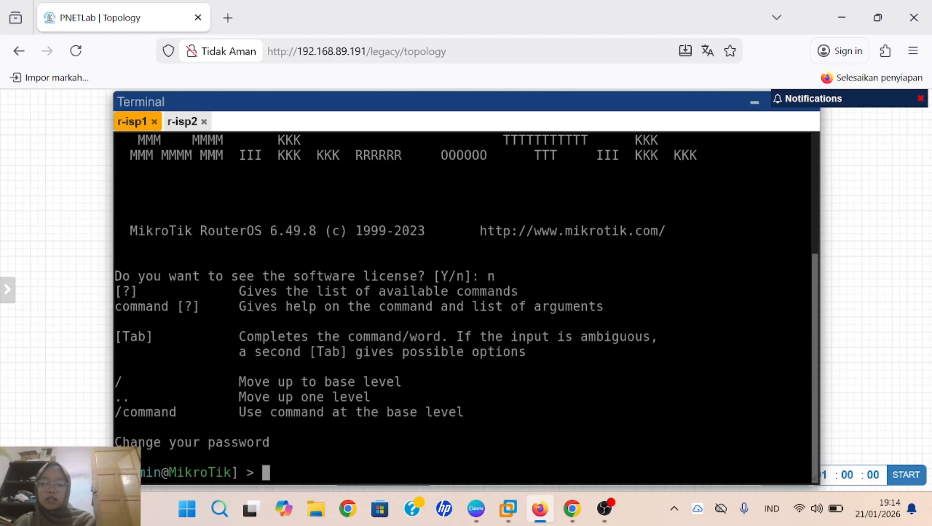
Step: Log in to r-isp2 as admin, declining the license and skipping the password change
{"action": "left_click", "coordinate": [185, 123]}
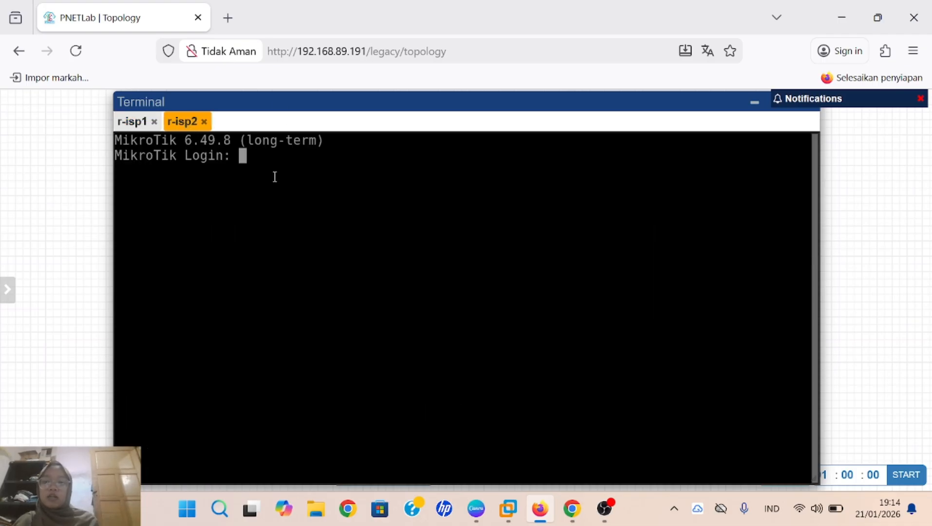
{"action": "type", "text": "ad"}
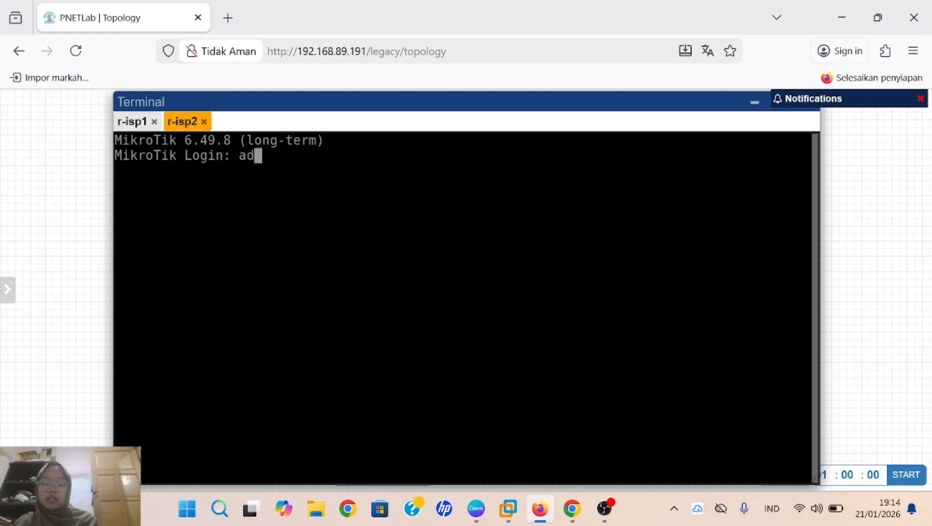
{"action": "type", "text": "min"}
{"action": "key", "text": "Return"}
{"action": "key", "text": "Return"}
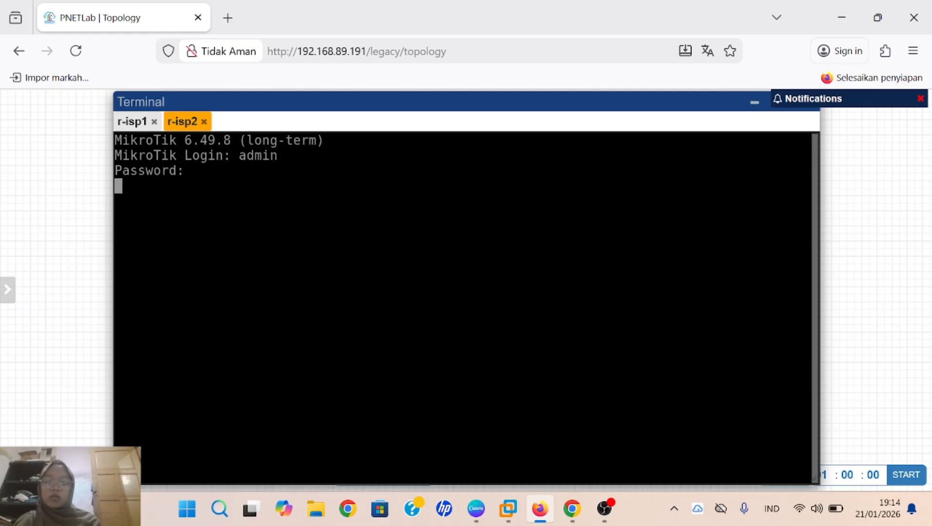
{"action": "type", "text": "n"}
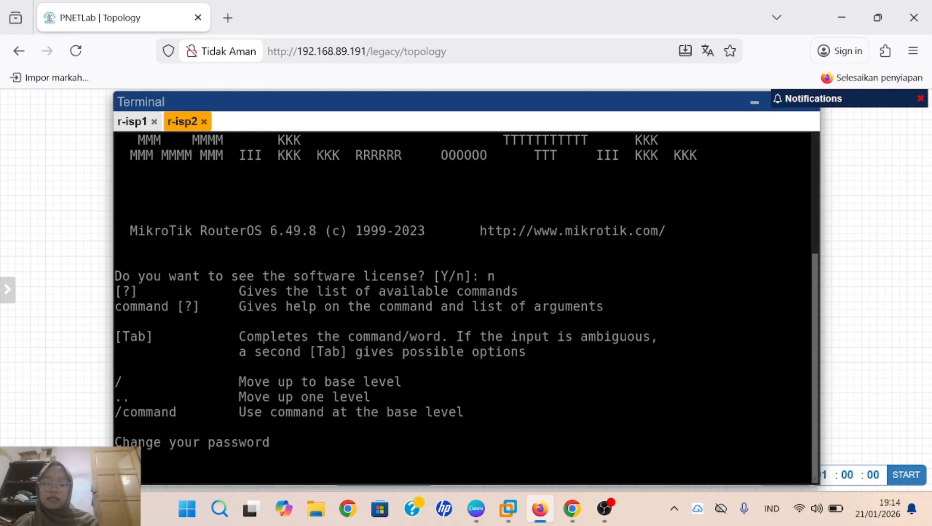
{"action": "key", "text": "ctrl+c"}
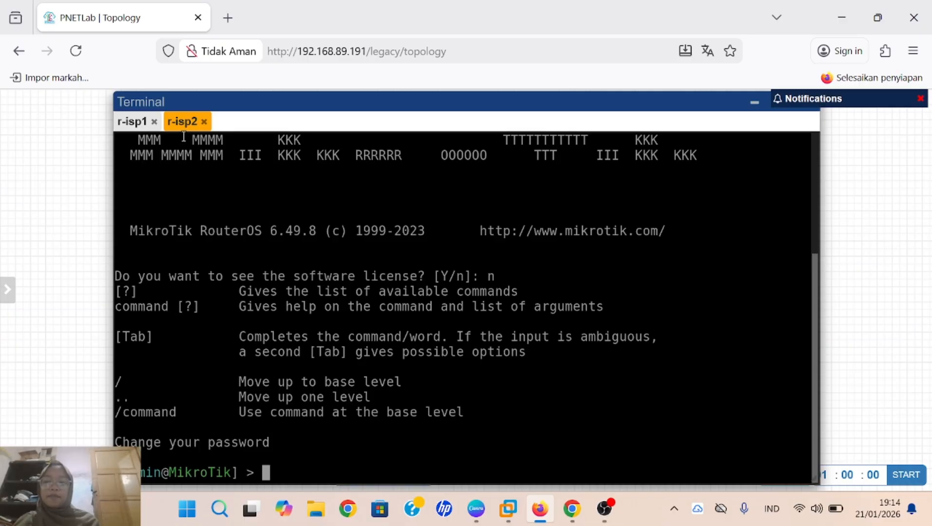
{"action": "left_click", "coordinate": [132, 123]}
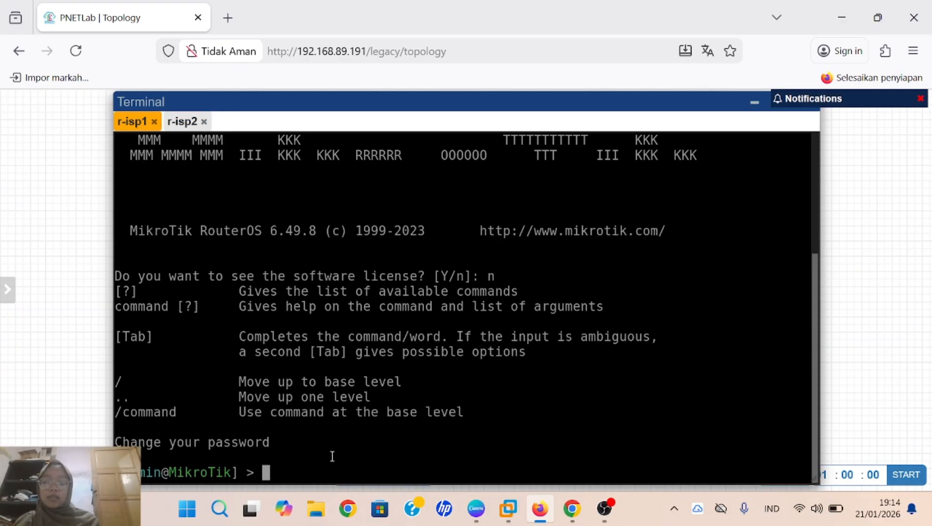
Step: Pop the consoles out into their own browser tab and run 'ip address print' on r-isp1
{"action": "left_click", "coordinate": [922, 99]}
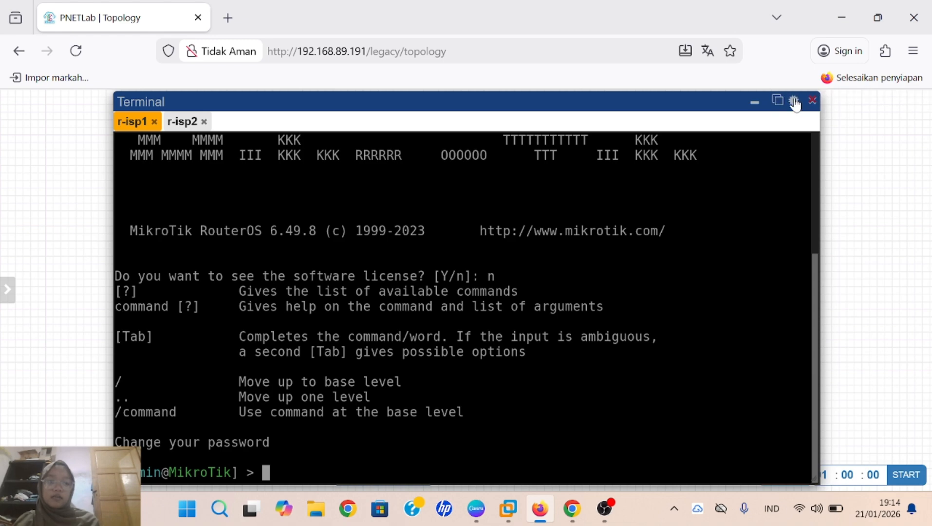
{"action": "left_click", "coordinate": [781, 103]}
{"action": "type", "text": "i"}
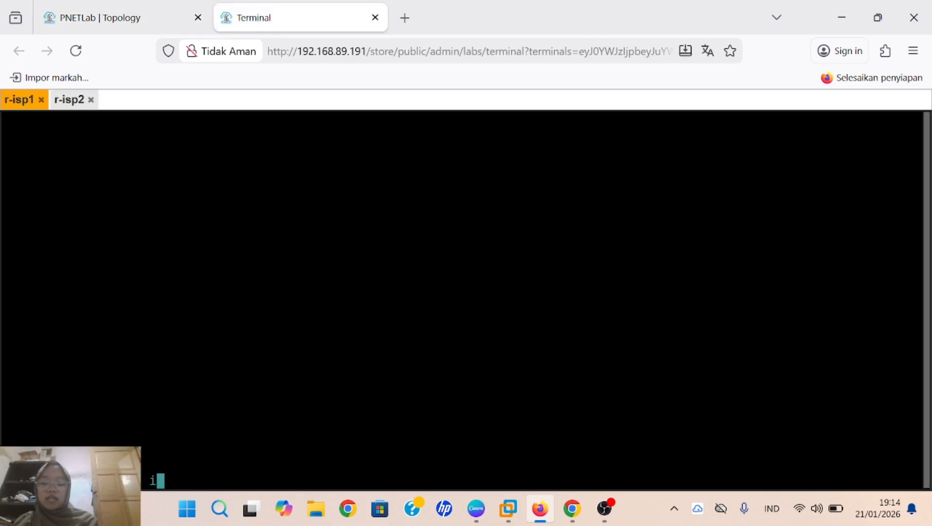
{"action": "type", "text": "p addre"}
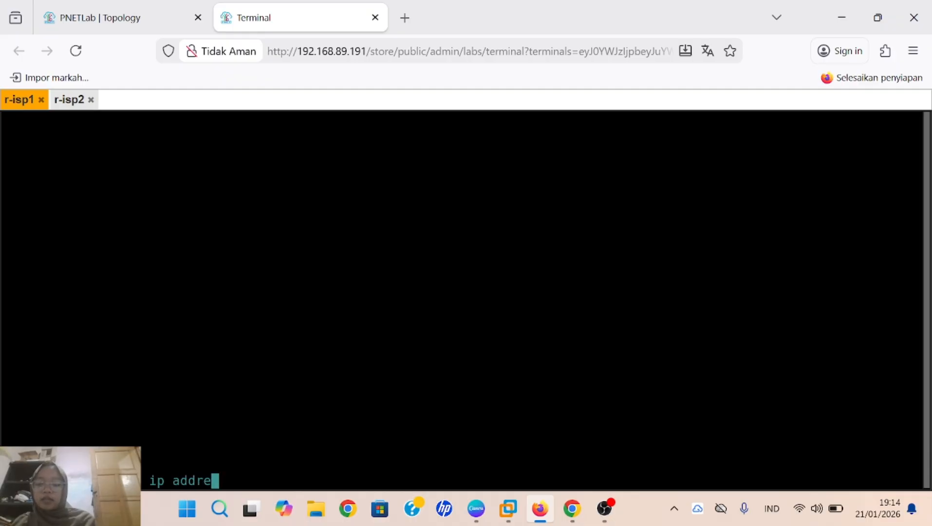
{"action": "type", "text": "ss print"}
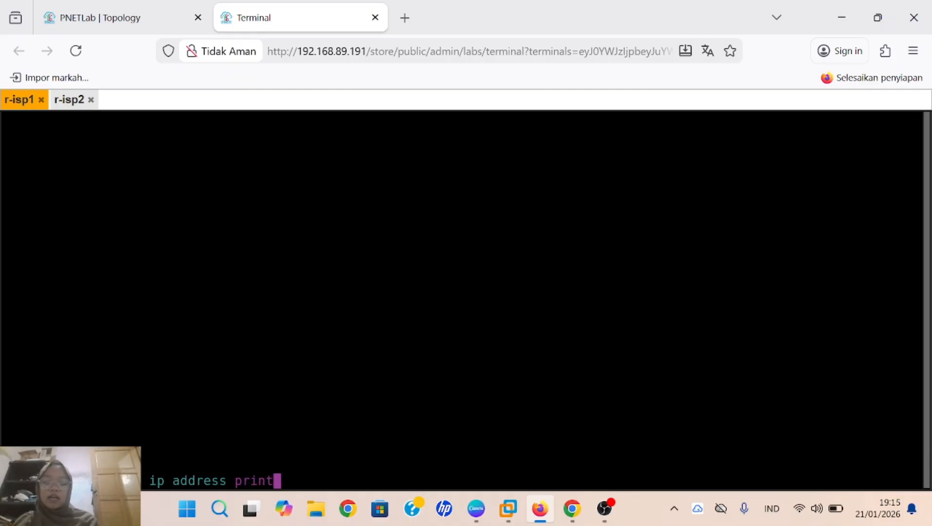
{"action": "key", "text": "Return"}
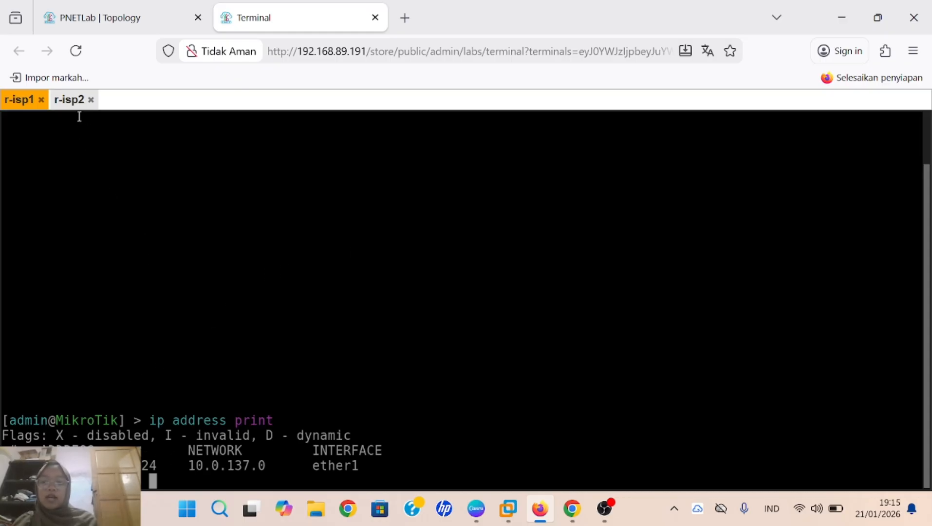
Step: Reconnect the r-isp2 console and run 'ip address print', showing ether1 in 10.0.137.0/24
{"action": "left_click", "coordinate": [68, 101]}
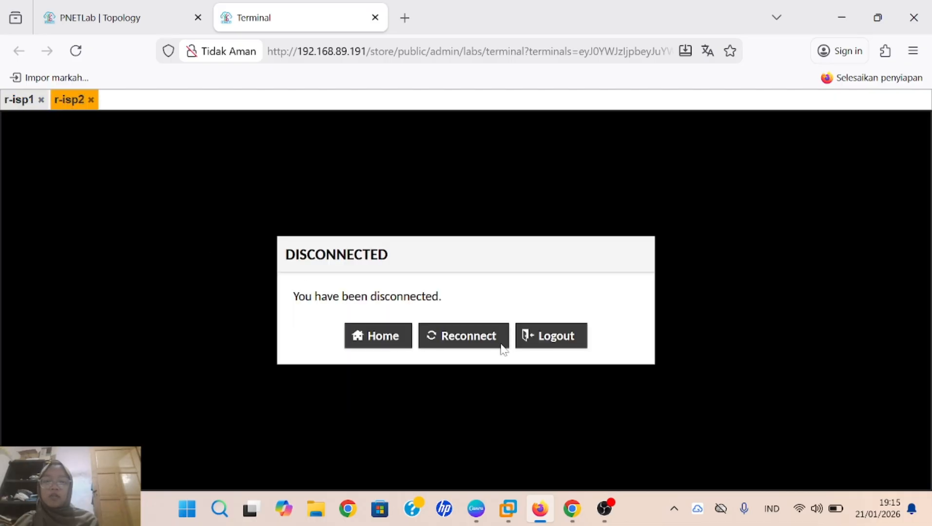
{"action": "left_click", "coordinate": [485, 336]}
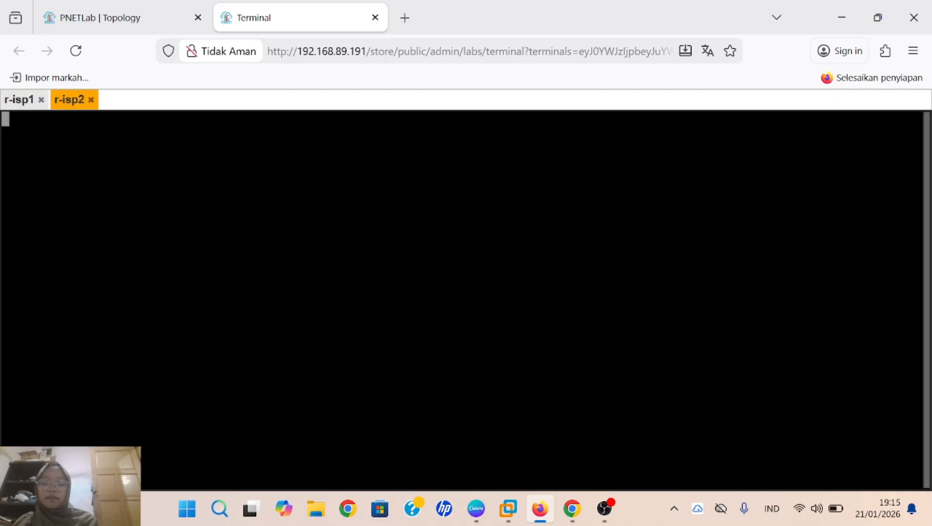
{"action": "type", "text": "ip "}
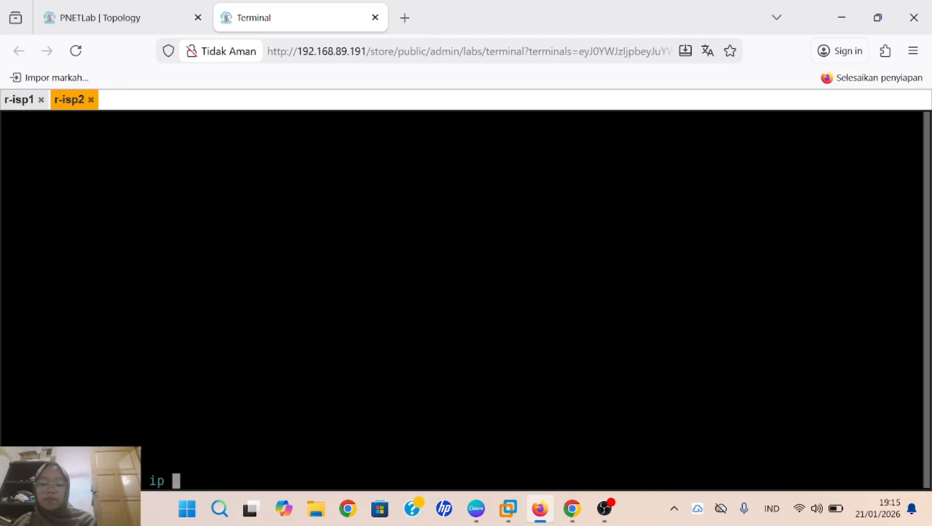
{"action": "type", "text": "address "}
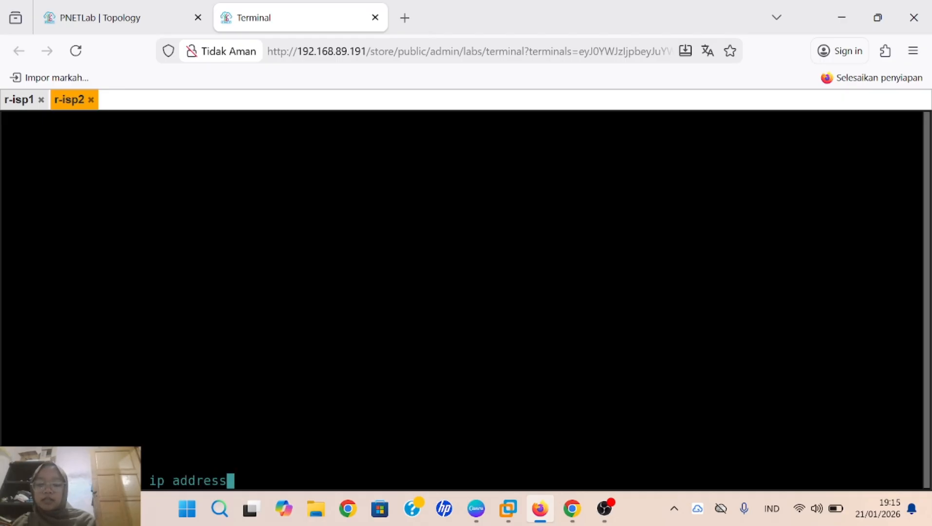
{"action": "type", "text": "print"}
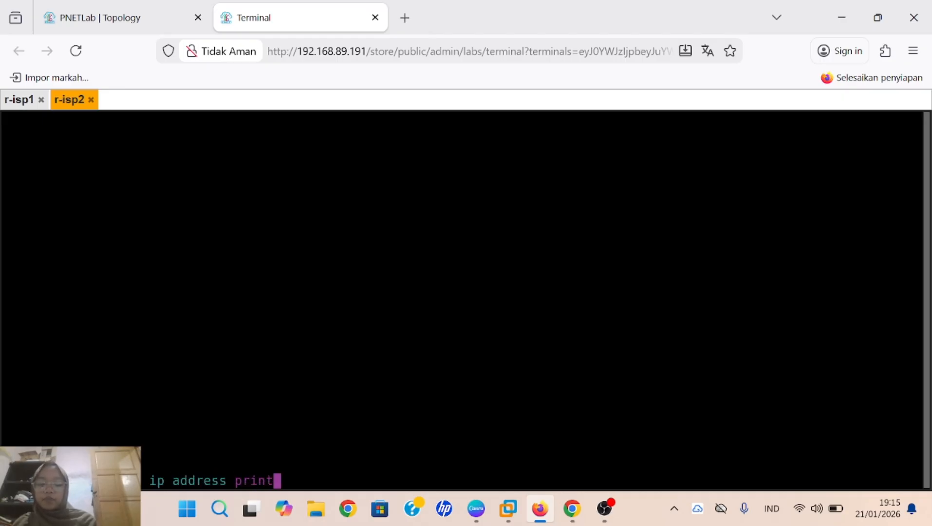
{"action": "key", "text": "Return"}
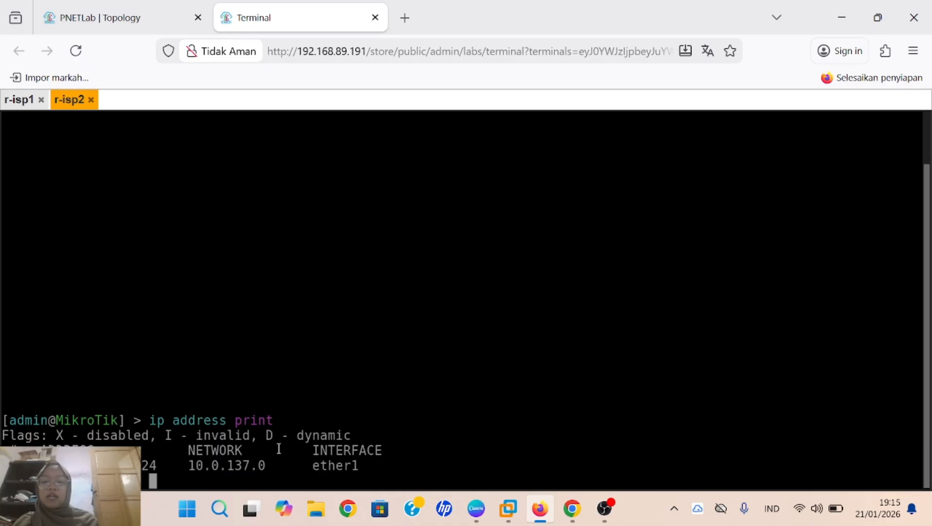
Step: In an administrator Command Prompt, run route add 10.0.137.0 mask 255.255.255.0 192.168.89.191
{"action": "left_click", "coordinate": [221, 507]}
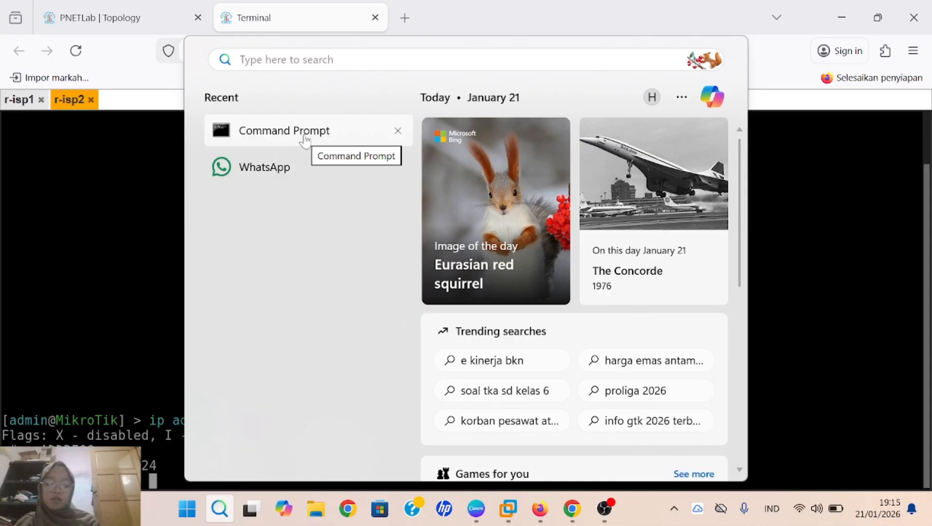
{"action": "right_click", "coordinate": [305, 142]}
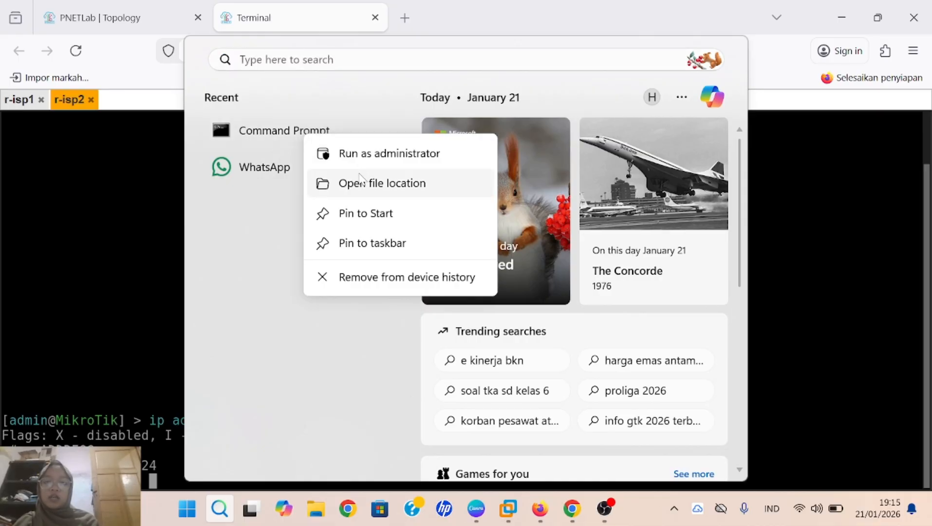
{"action": "left_click", "coordinate": [398, 159]}
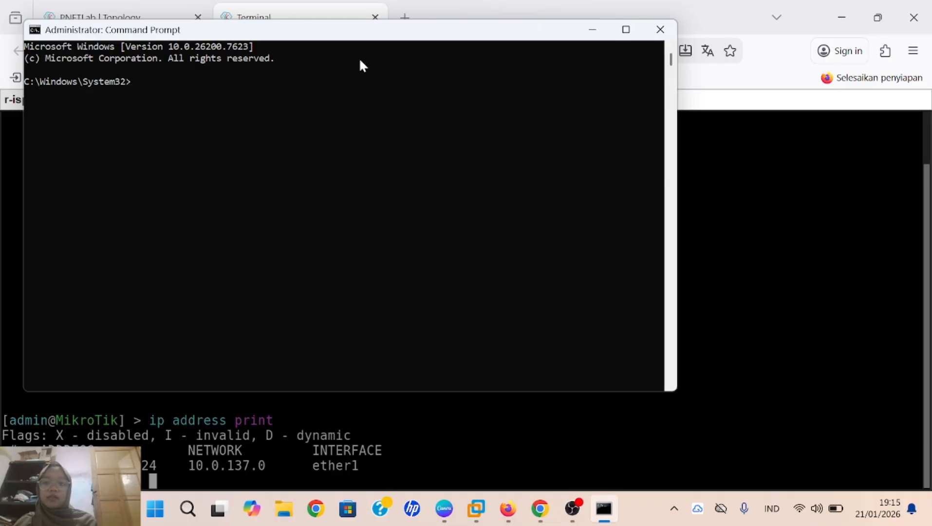
{"action": "left_click_drag", "start_coordinate": [383, 35], "coordinate": [381, 119]}
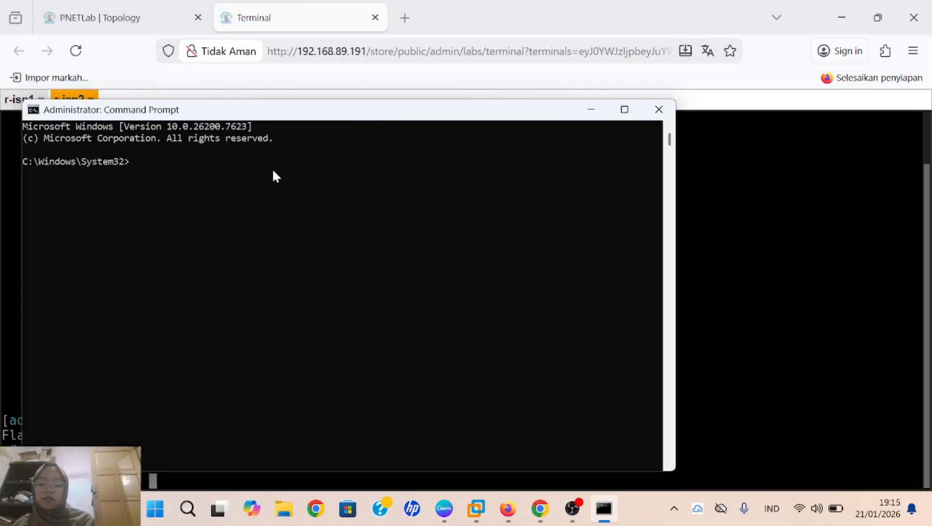
{"action": "type", "text": "route add 10.0"}
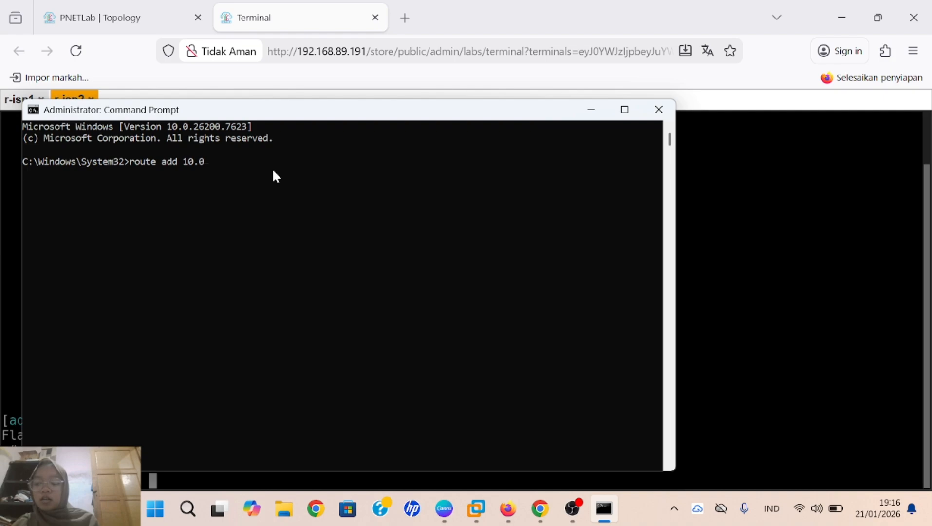
{"action": "type", "text": ".137"}
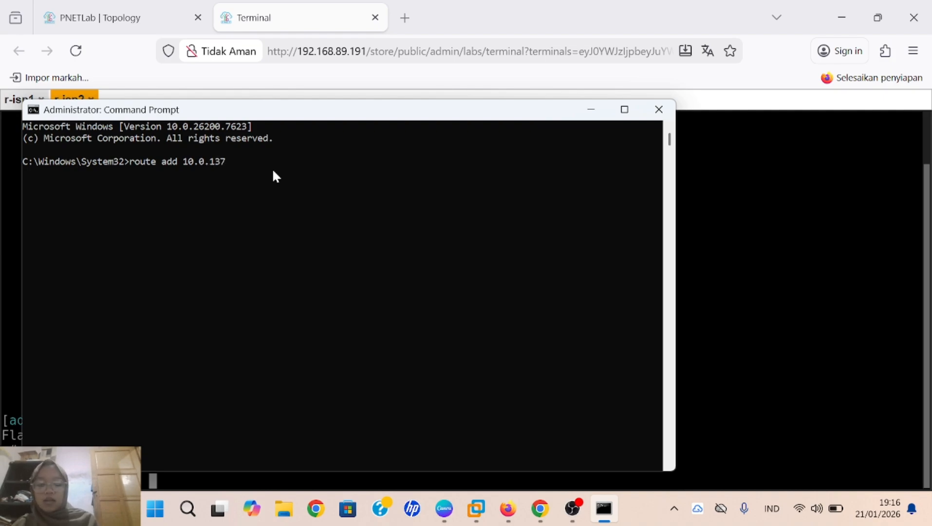
{"action": "type", "text": ".0 mask 255"}
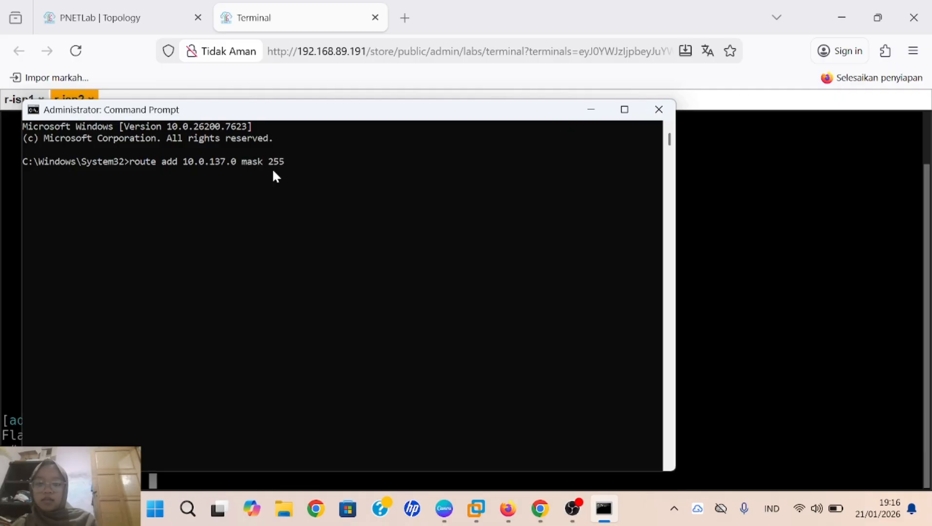
{"action": "type", "text": ".255.255.0"}
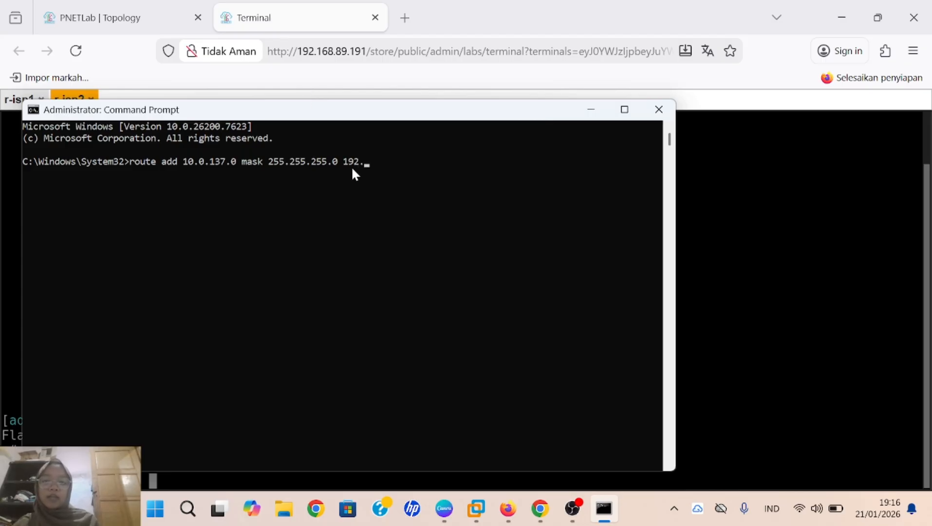
{"action": "type", "text": "192.168.89"}
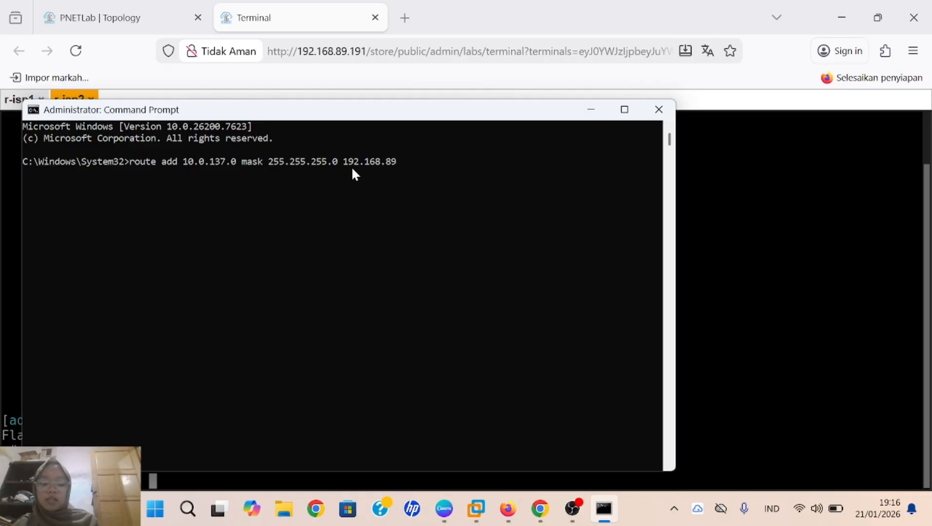
{"action": "type", "text": ".191"}
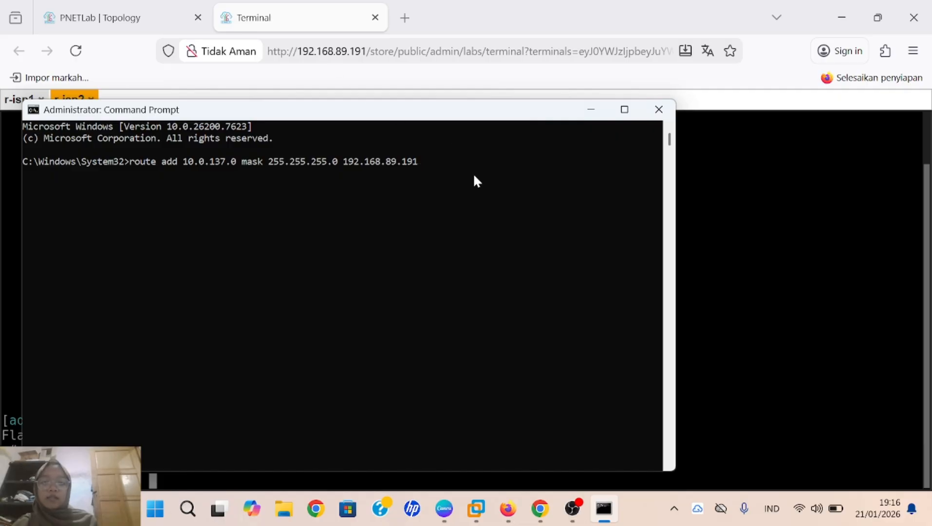
{"action": "key", "text": "Return"}
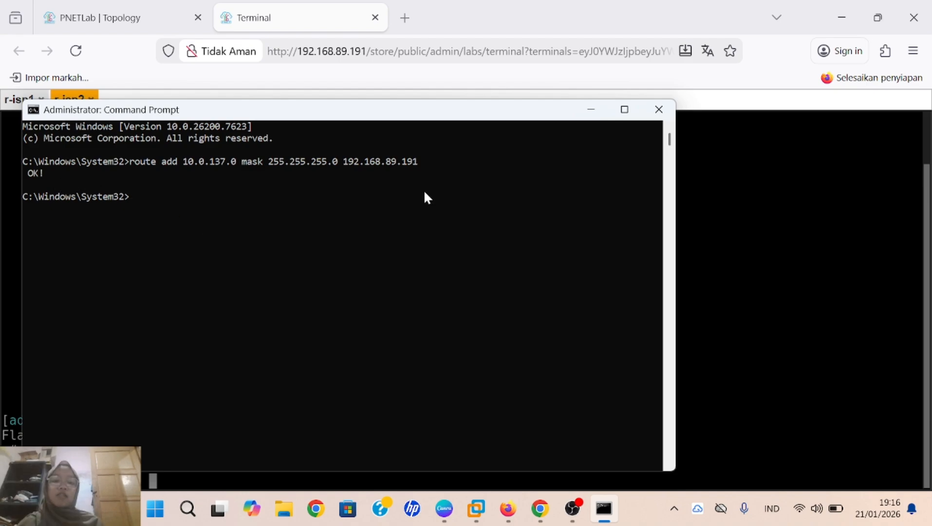
Step: Minimize Command Prompt and search Windows for WinBox
{"action": "left_click", "coordinate": [590, 109]}
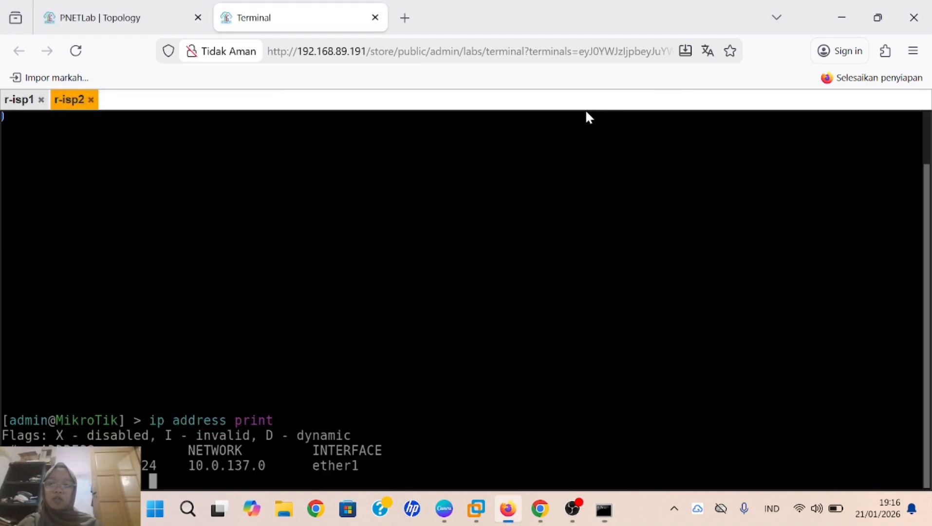
{"action": "left_click", "coordinate": [187, 509]}
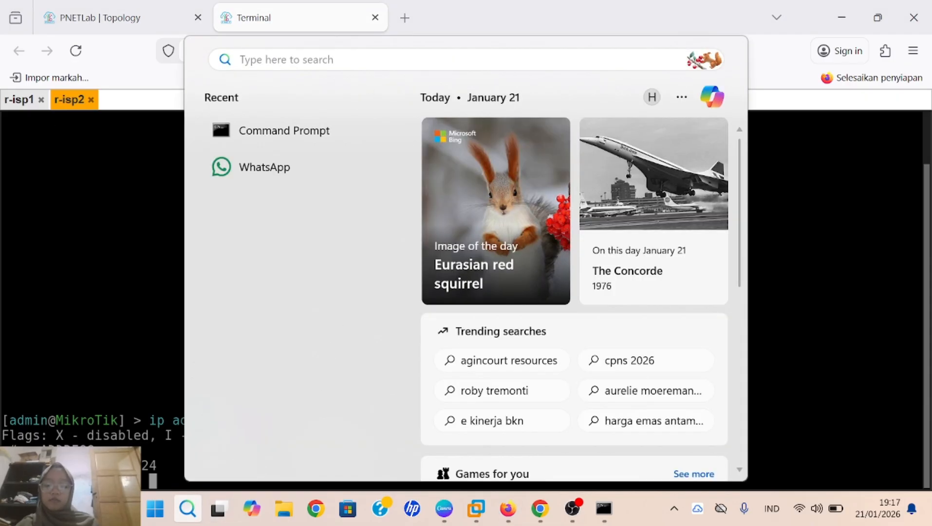
{"action": "type", "text": "winbox"}
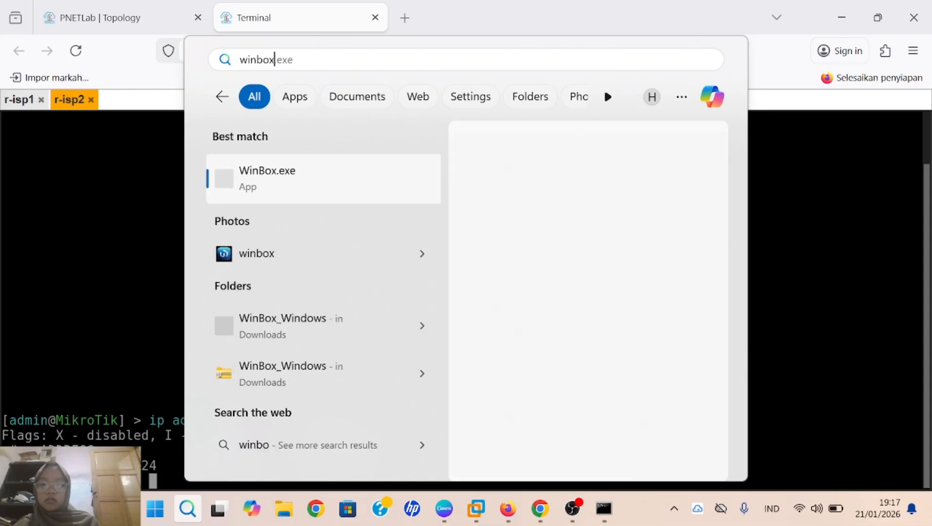
Step: Launch WinBox with an empty Connect To field, then run system identity set name=r-isp1 on r-isp1
{"action": "left_click", "coordinate": [535, 298]}
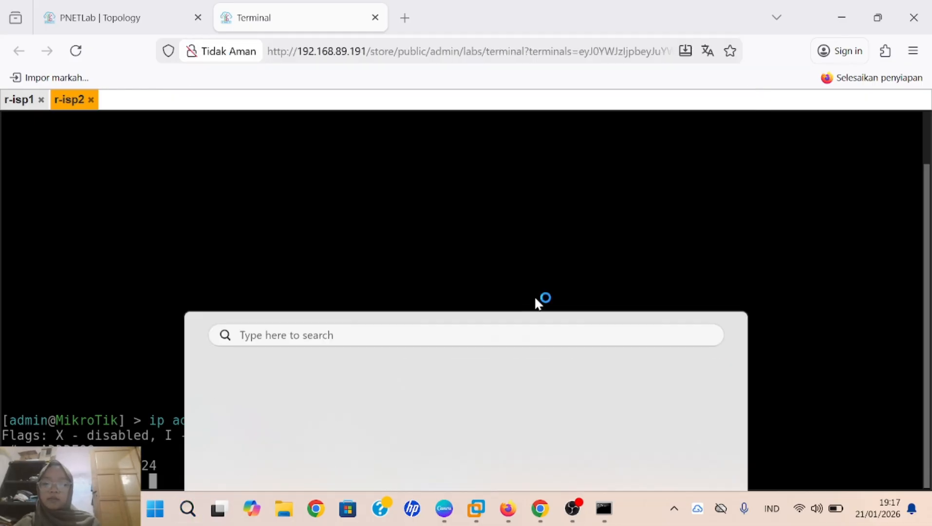
{"action": "key", "text": "BackSpace"}
{"action": "key", "text": "BackSpace"}
{"action": "key", "text": "BackSpace"}
{"action": "key", "text": "BackSpace"}
{"action": "key", "text": "BackSpace"}
{"action": "key", "text": "BackSpace"}
{"action": "key", "text": "BackSpace"}
{"action": "key", "text": "BackSpace"}
{"action": "key", "text": "BackSpace"}
{"action": "key", "text": "BackSpace"}
{"action": "key", "text": "BackSpace"}
{"action": "key", "text": "BackSpace"}
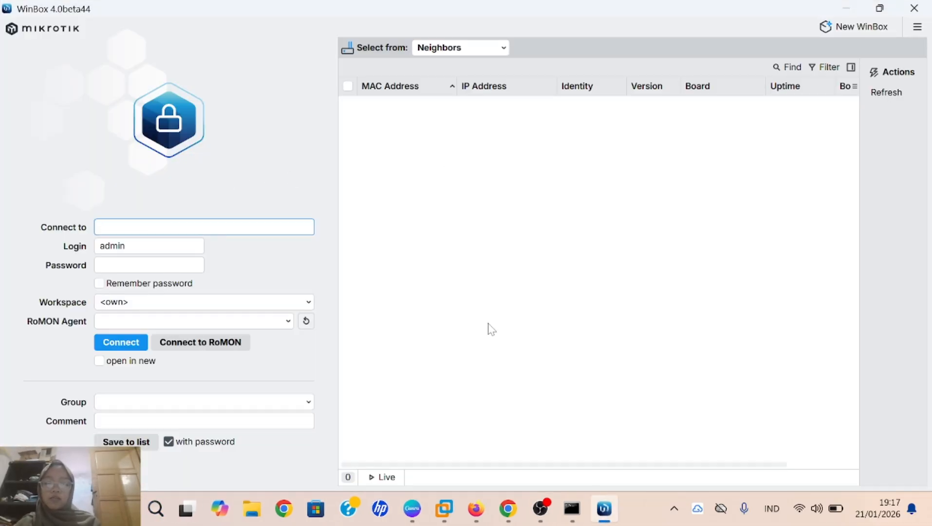
{"action": "mouse_move", "coordinate": [472, 509]}
{"action": "left_click", "coordinate": [484, 475]}
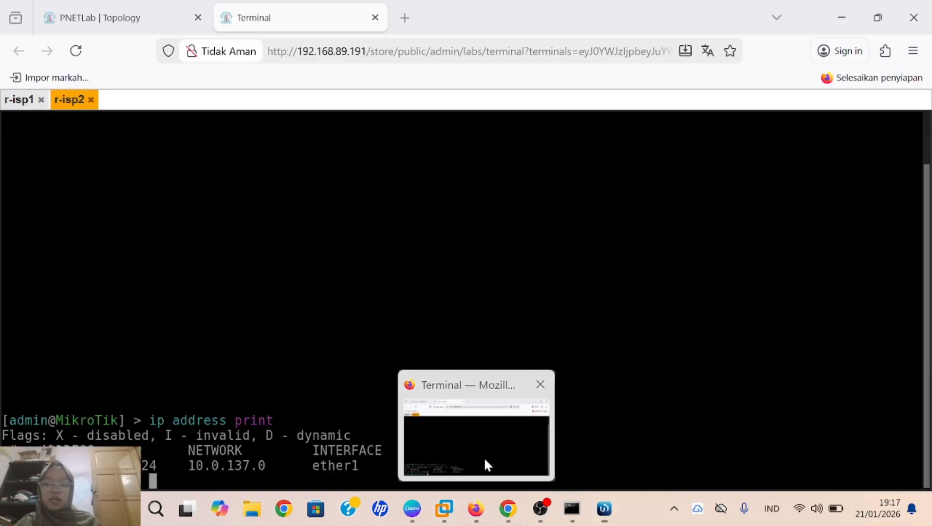
{"action": "left_click", "coordinate": [23, 100]}
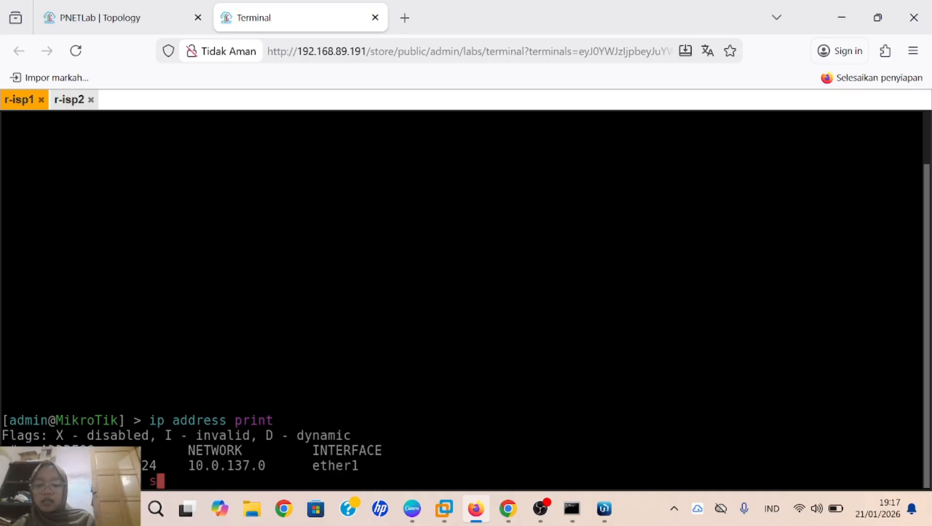
{"action": "type", "text": "system "}
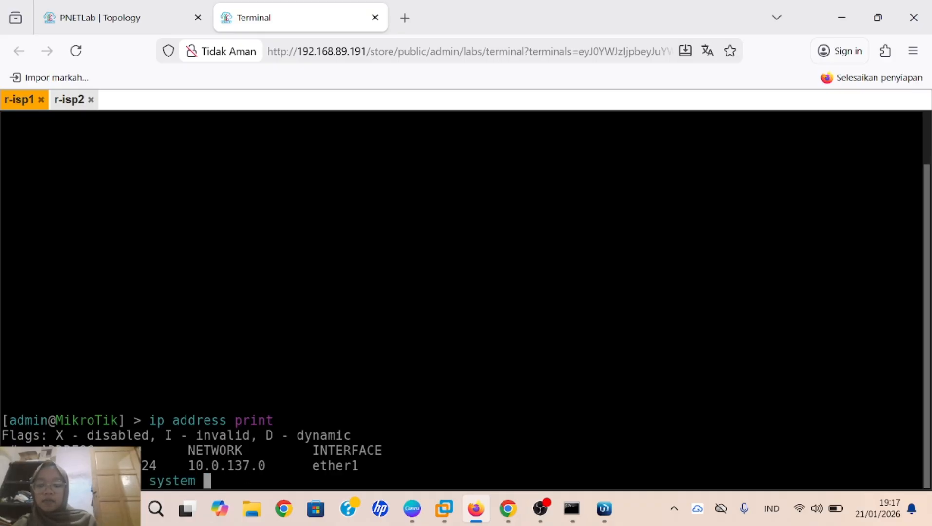
{"action": "type", "text": "iden"}
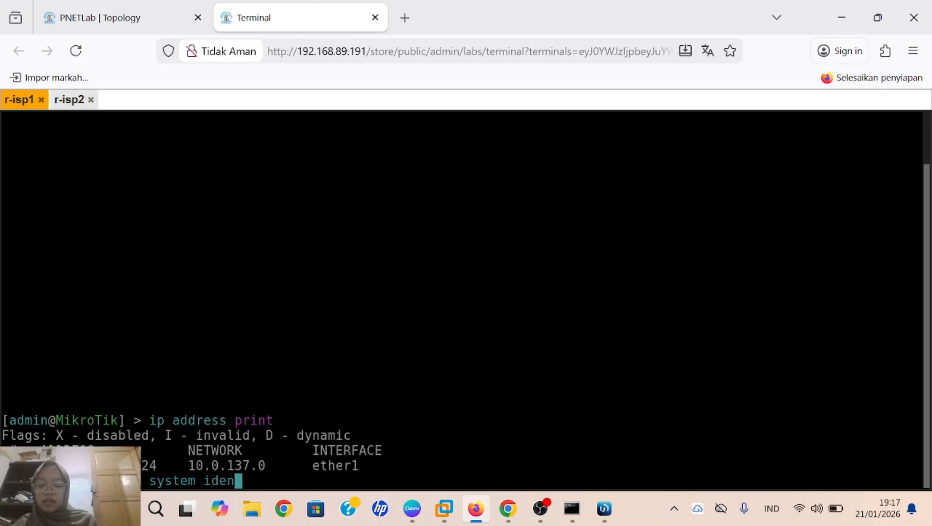
{"action": "type", "text": "tity s"}
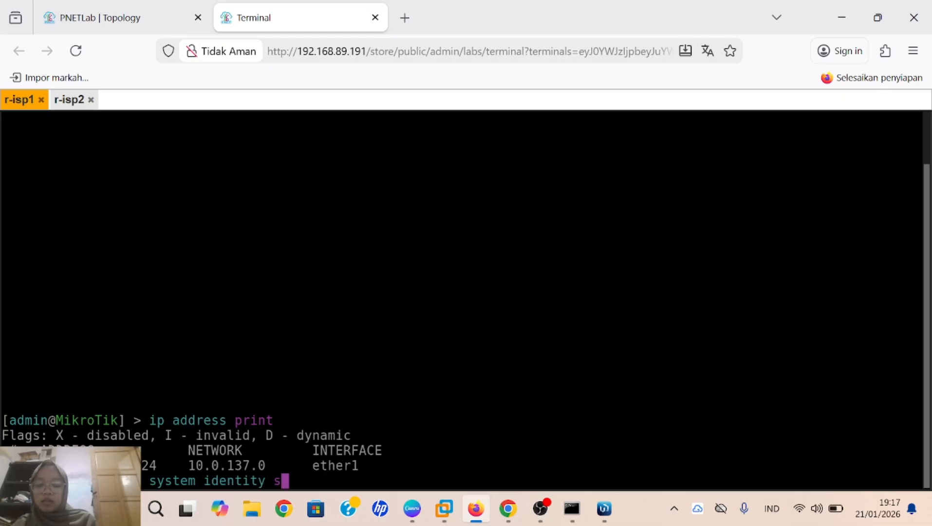
{"action": "type", "text": "et name"}
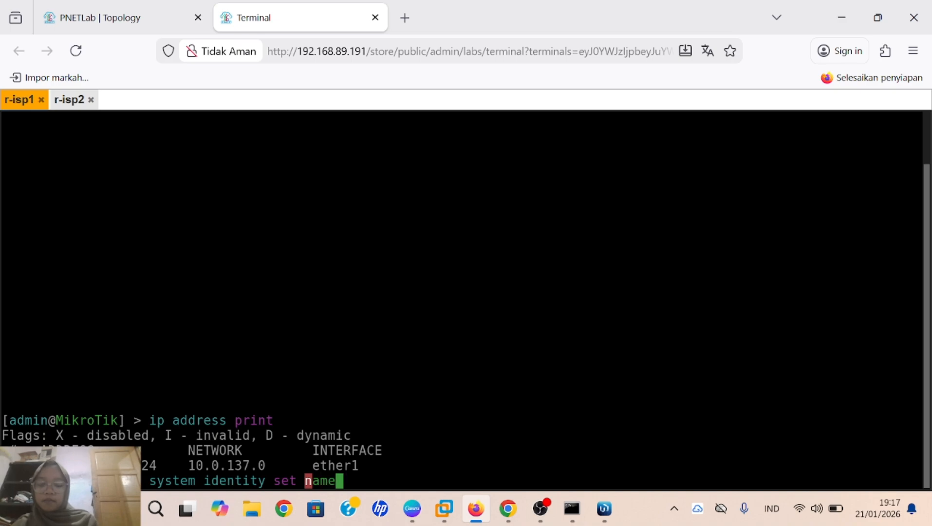
{"action": "type", "text": "="}
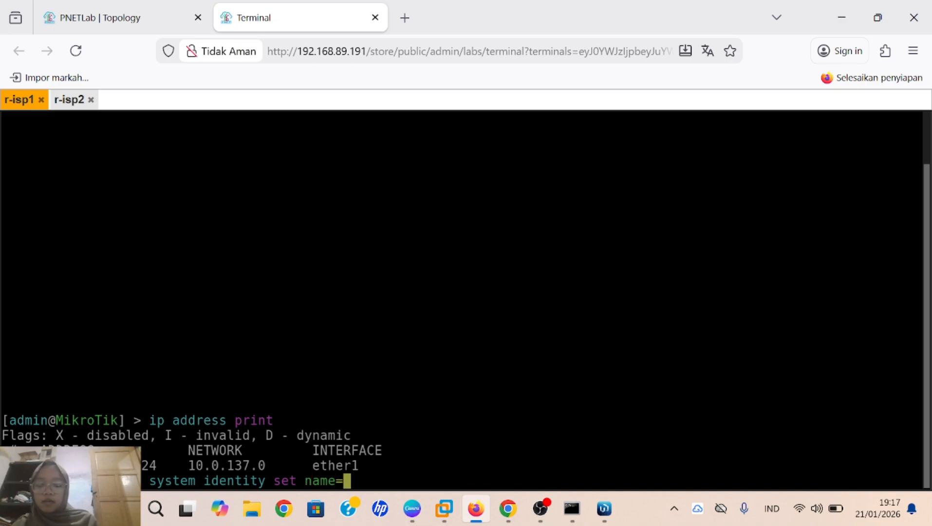
{"action": "type", "text": "r-isp1"}
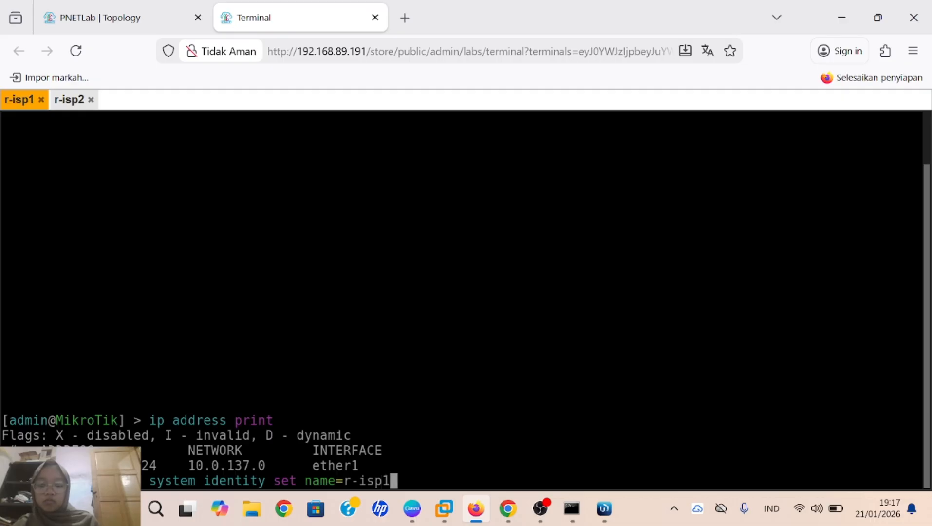
{"action": "key", "text": "Return"}
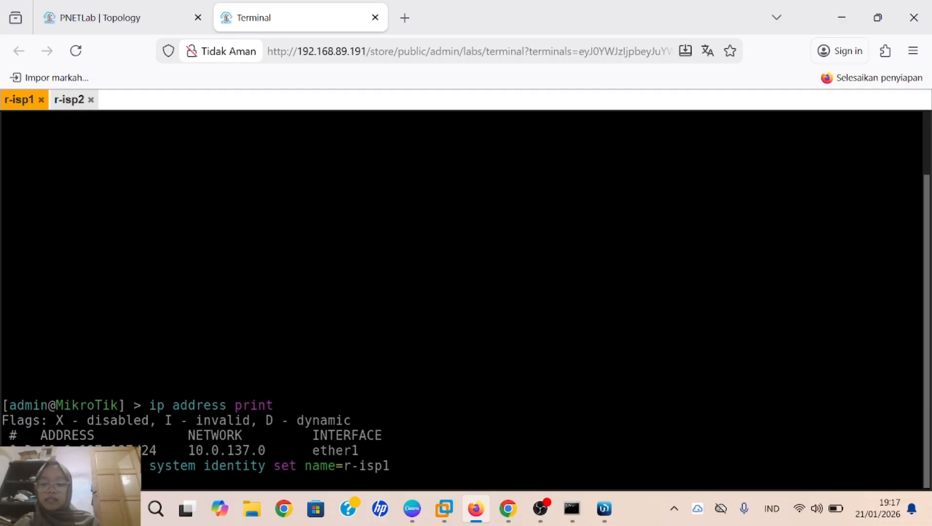
Step: Run system identity set name=r-isp2 on the r-isp2 console, then go back to r-isp1's console
{"action": "left_click", "coordinate": [76, 103]}
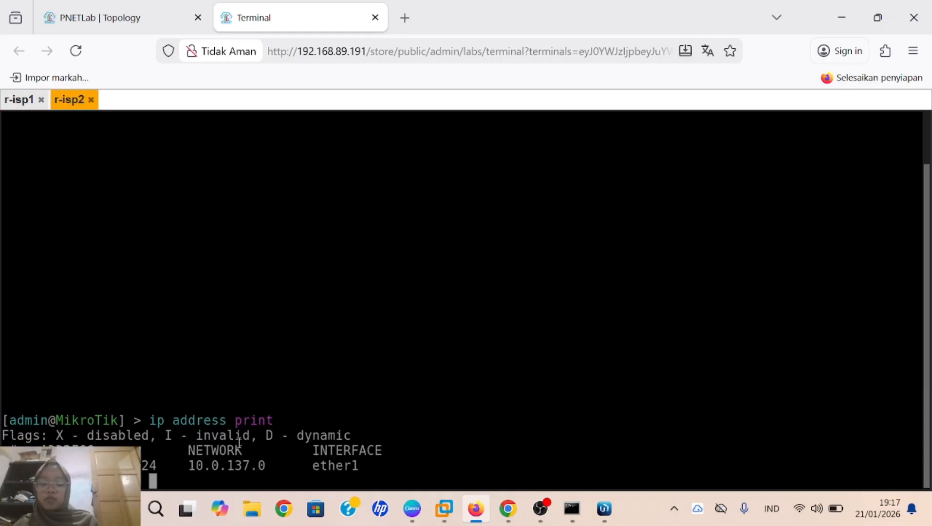
{"action": "type", "text": "sy"}
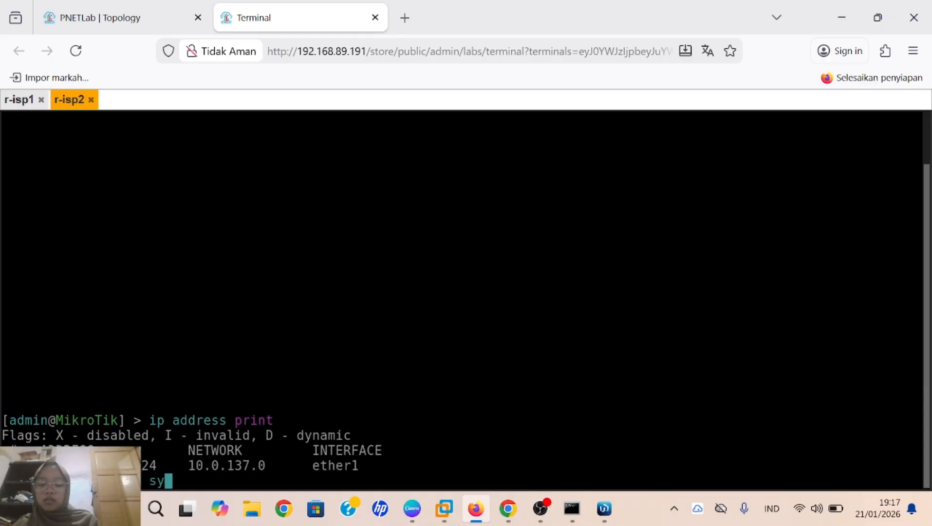
{"action": "type", "text": "stem i"}
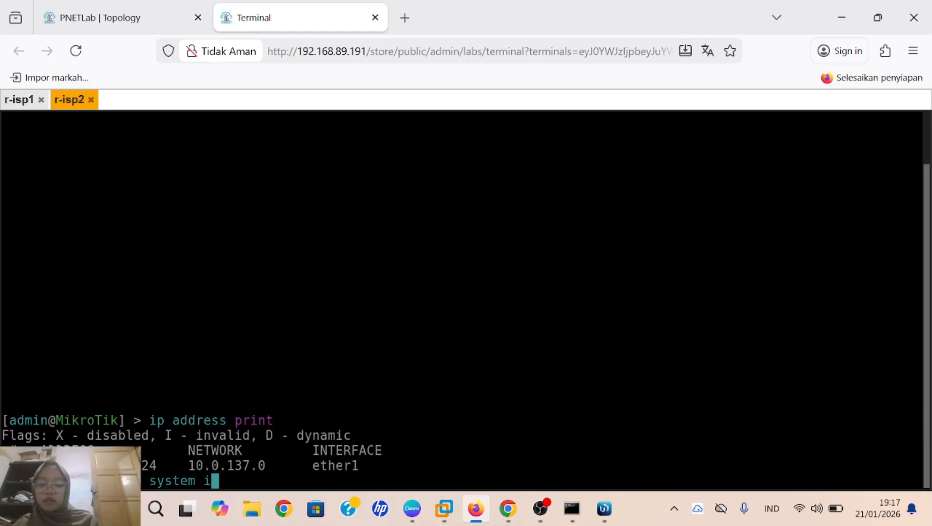
{"action": "type", "text": "dentit"}
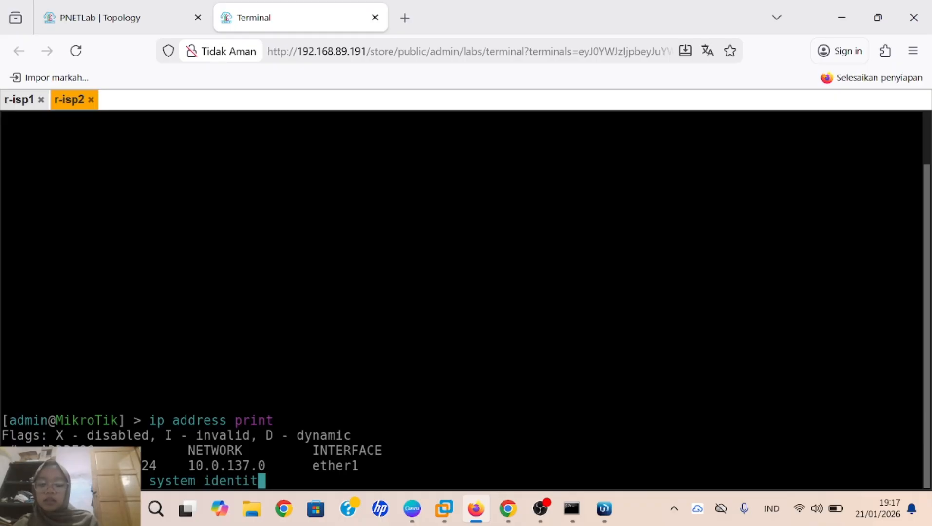
{"action": "type", "text": "y set "}
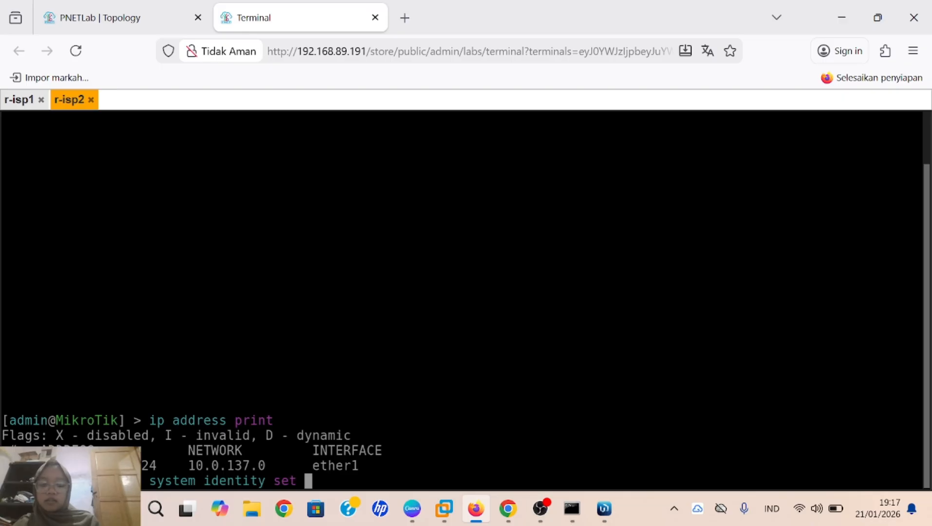
{"action": "type", "text": "name"}
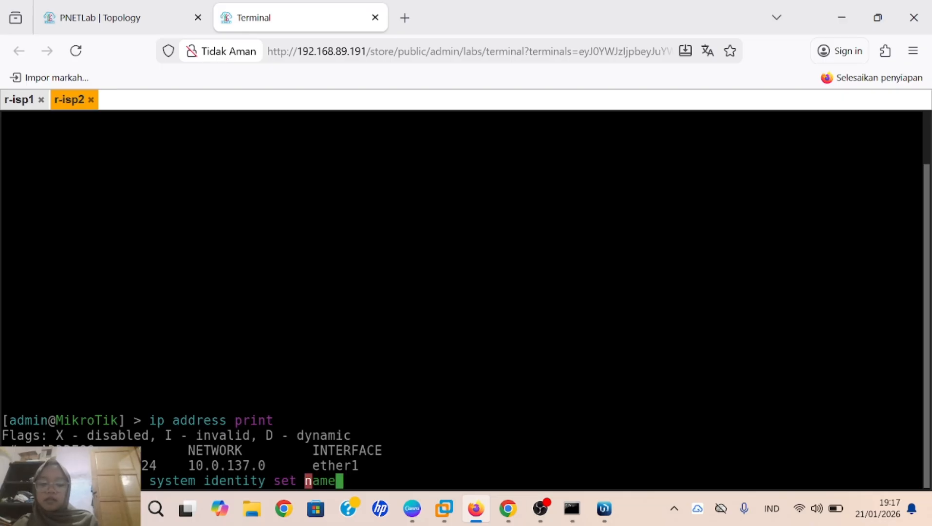
{"action": "type", "text": "=r-isp"}
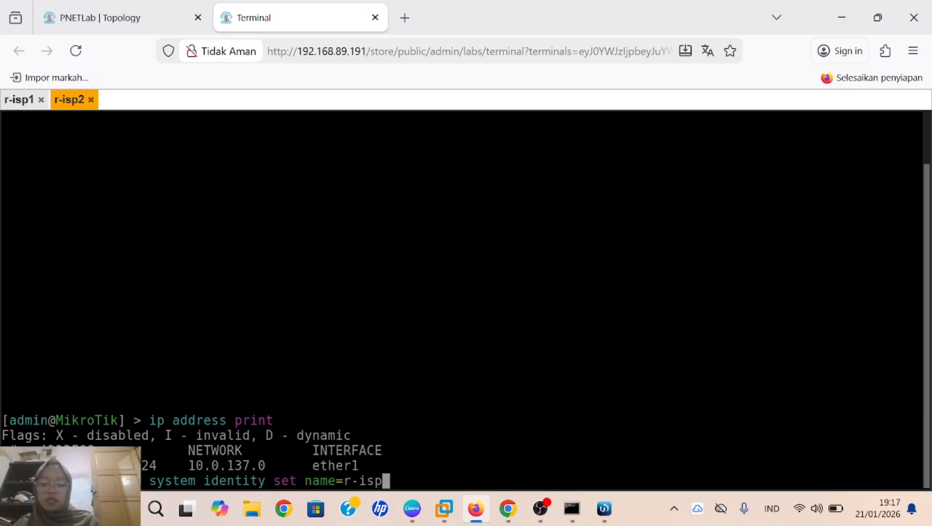
{"action": "type", "text": "2"}
{"action": "key", "text": "Return"}
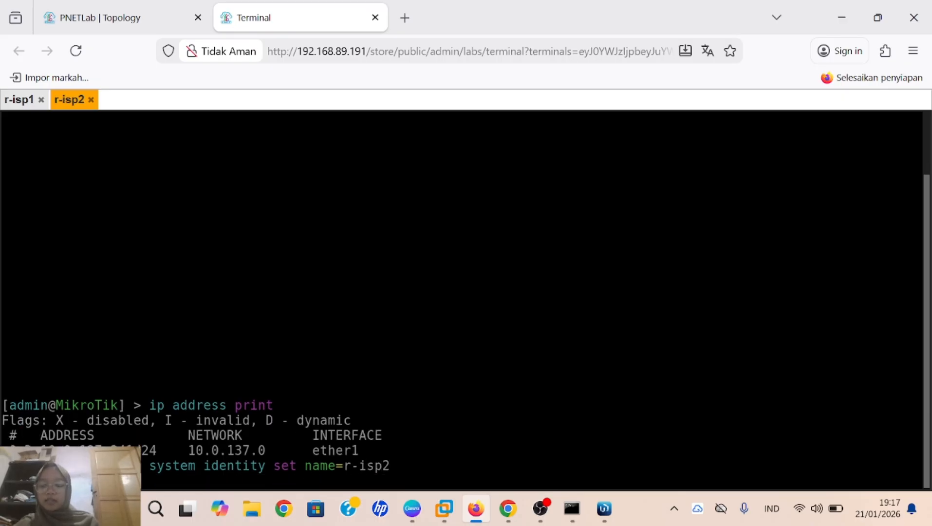
{"action": "left_click", "coordinate": [27, 107]}
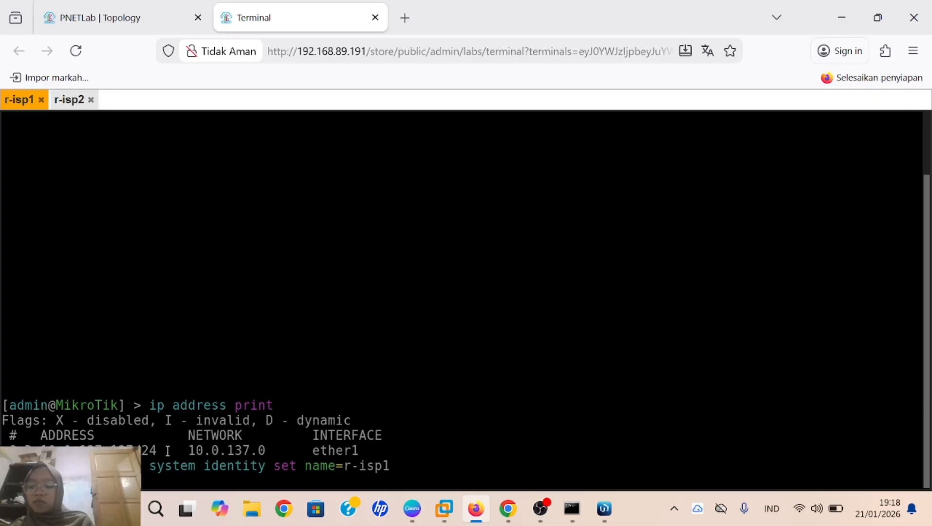
Step: Connect WinBox to r-isp1 at address 10.0.137.137
{"action": "mouse_move", "coordinate": [605, 509]}
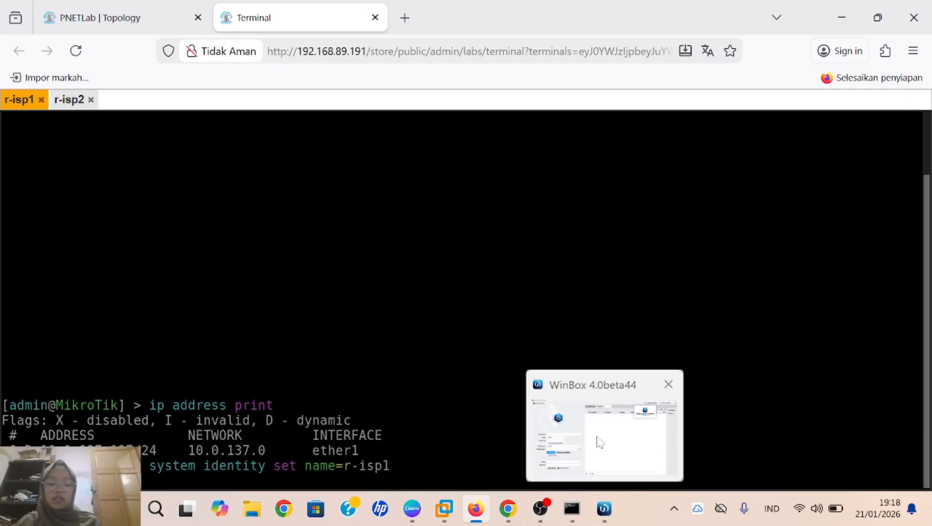
{"action": "left_click", "coordinate": [600, 442]}
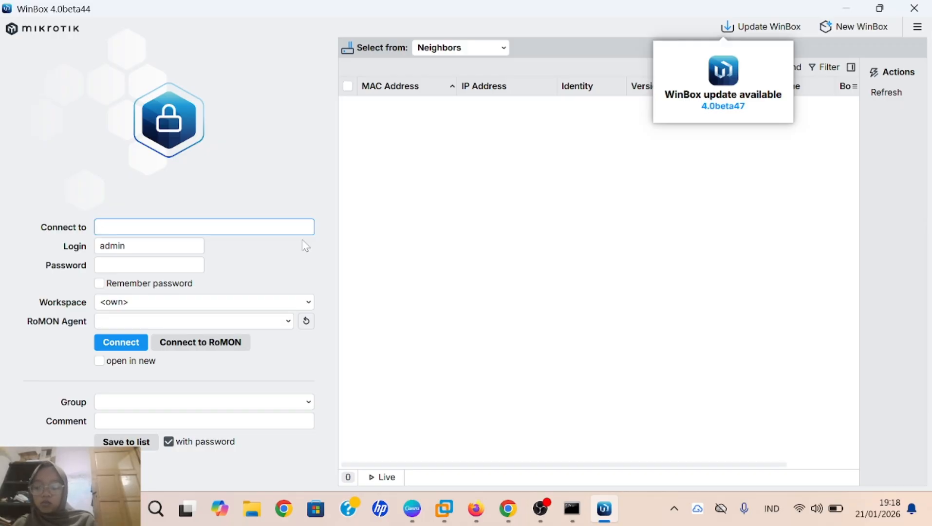
{"action": "type", "text": "10."}
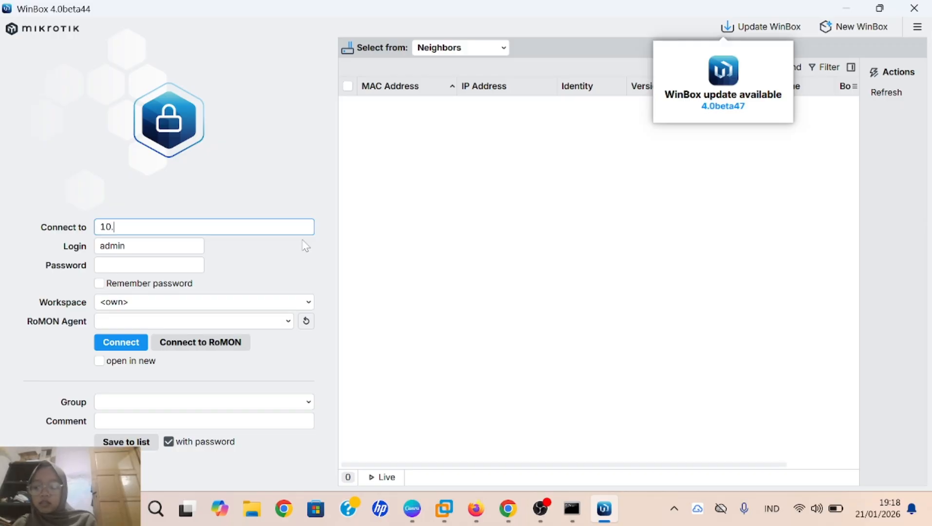
{"action": "type", "text": "0"}
{"action": "type", "text": ".1"}
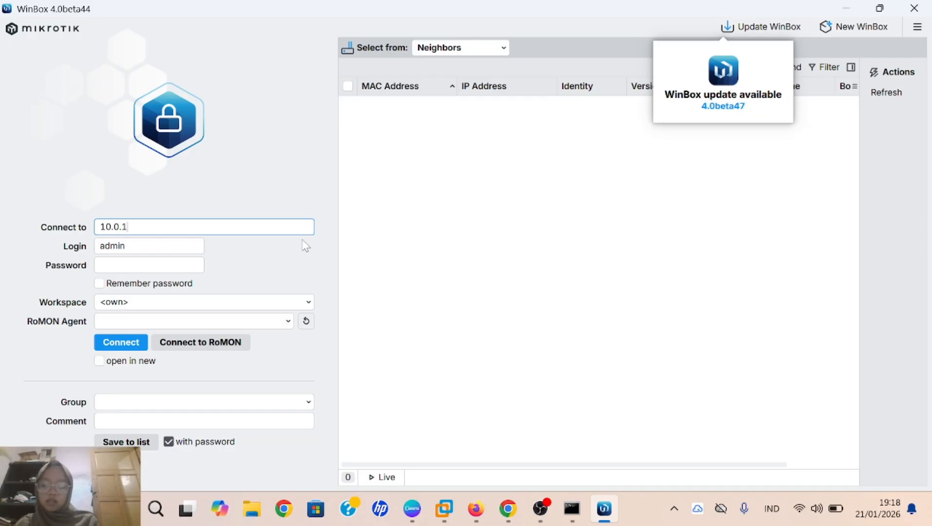
{"action": "type", "text": "37."}
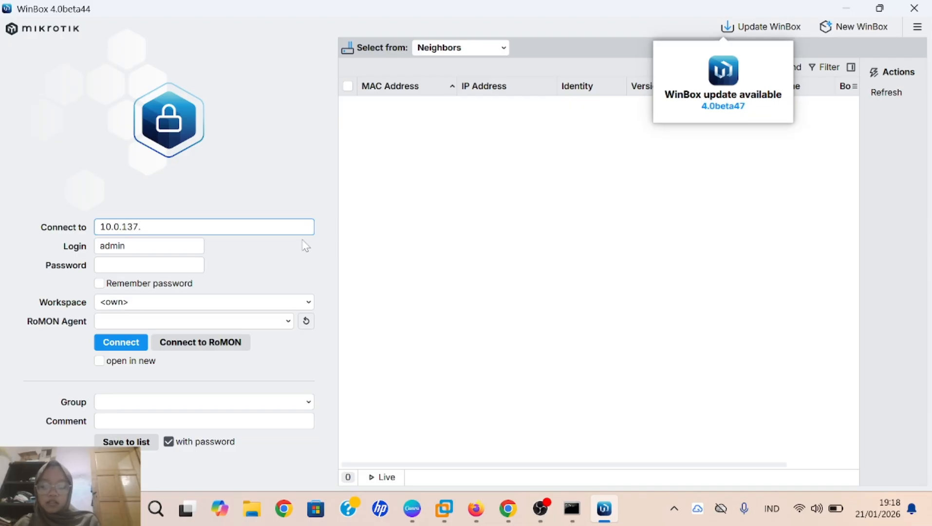
{"action": "type", "text": "137"}
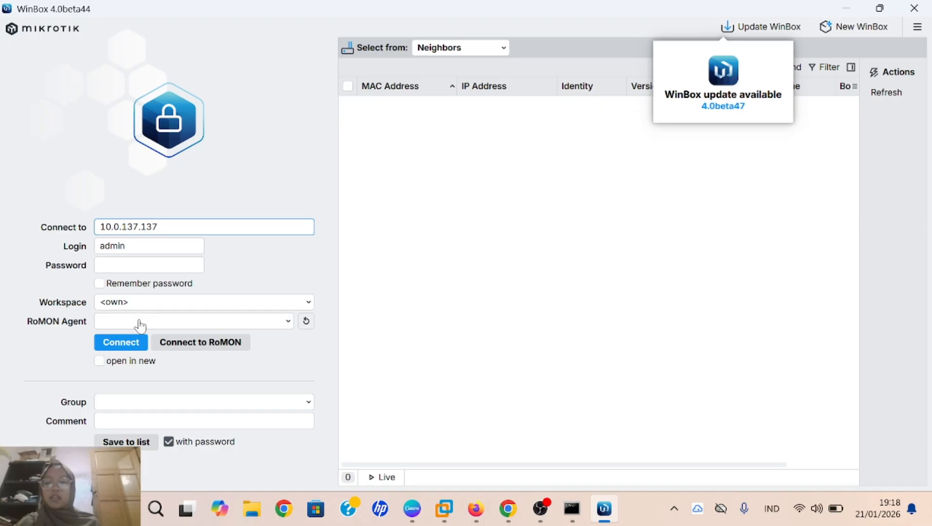
{"action": "left_click", "coordinate": [127, 342]}
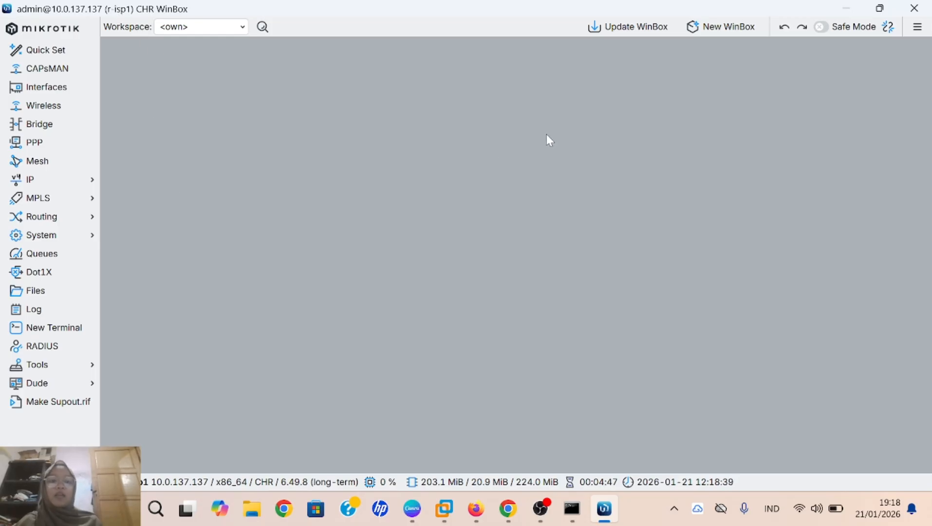
Step: Open a new WinBox login window and check r-isp2's address in its console
{"action": "left_click", "coordinate": [721, 31]}
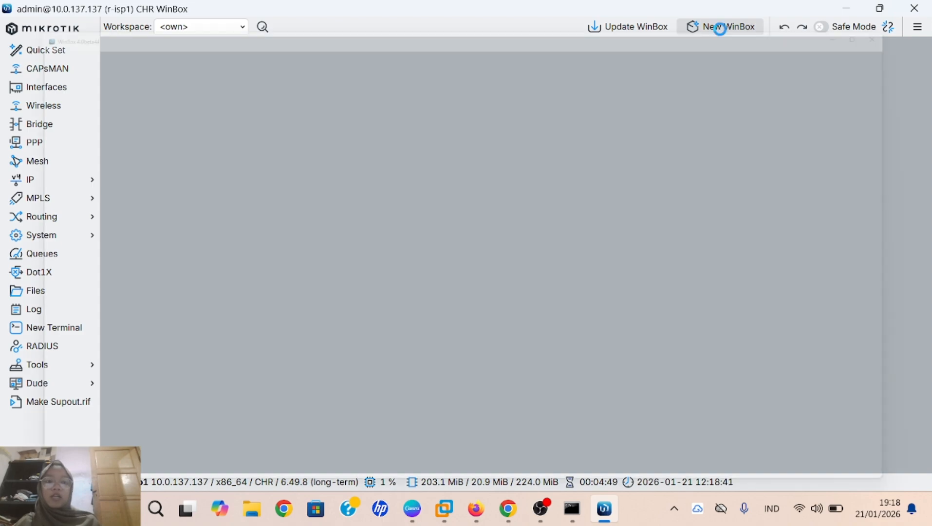
{"action": "left_click", "coordinate": [605, 326]}
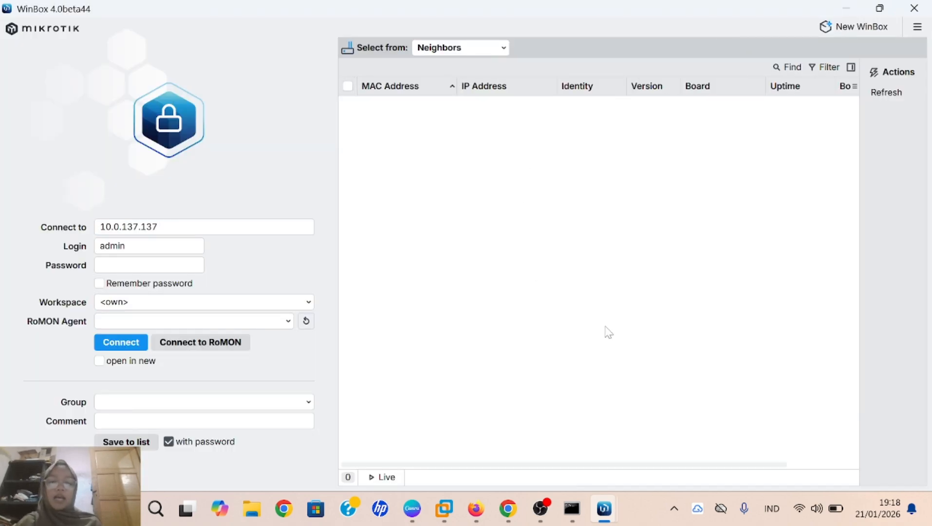
{"action": "mouse_move", "coordinate": [476, 508]}
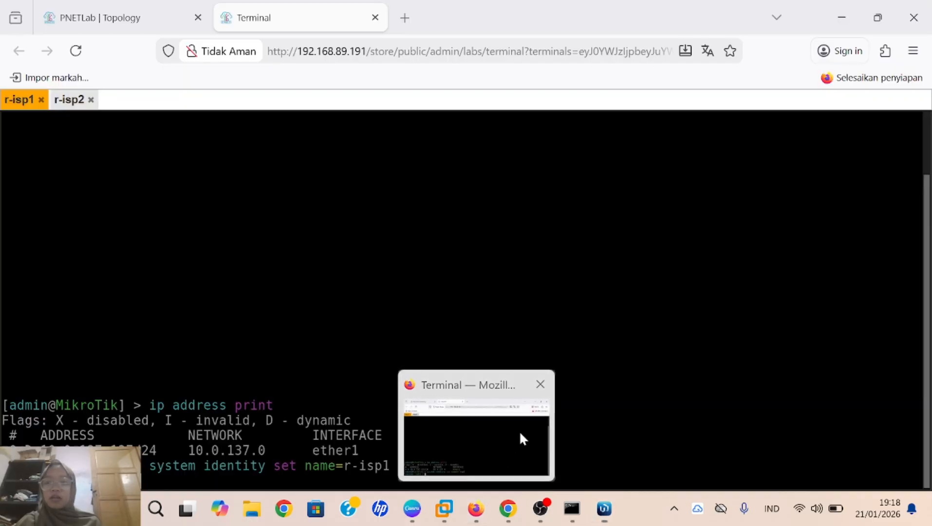
{"action": "left_click", "coordinate": [519, 430]}
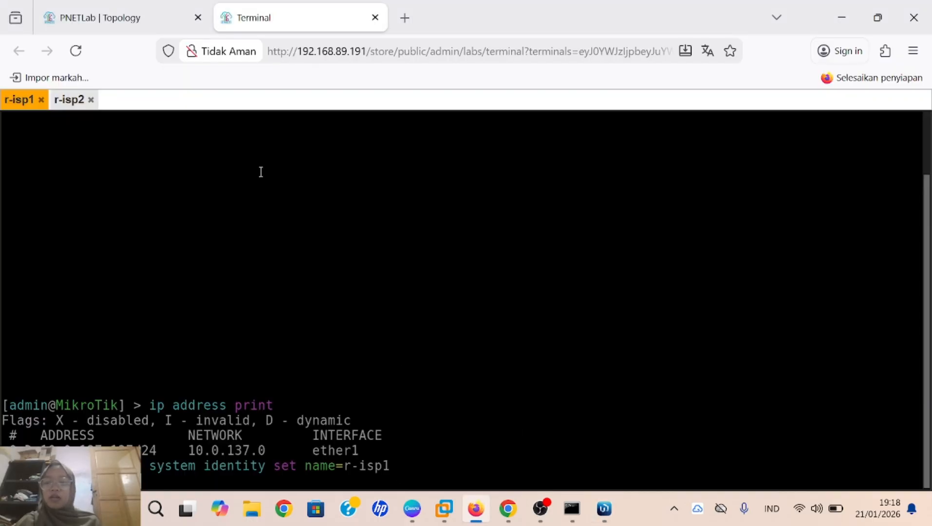
{"action": "left_click", "coordinate": [72, 98]}
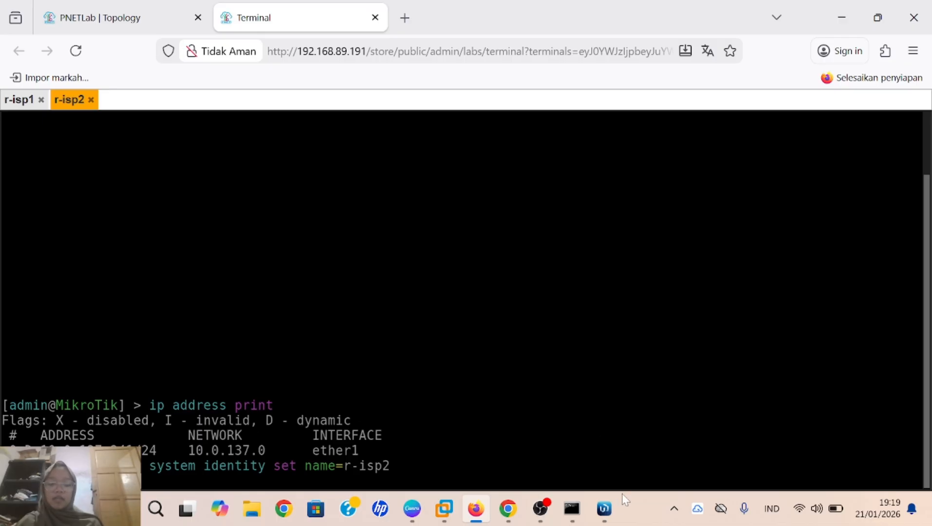
Step: Replace the Connect To address with 10.0.137.241 and connect to r-isp2
{"action": "mouse_move", "coordinate": [604, 509]}
{"action": "left_click", "coordinate": [707, 433]}
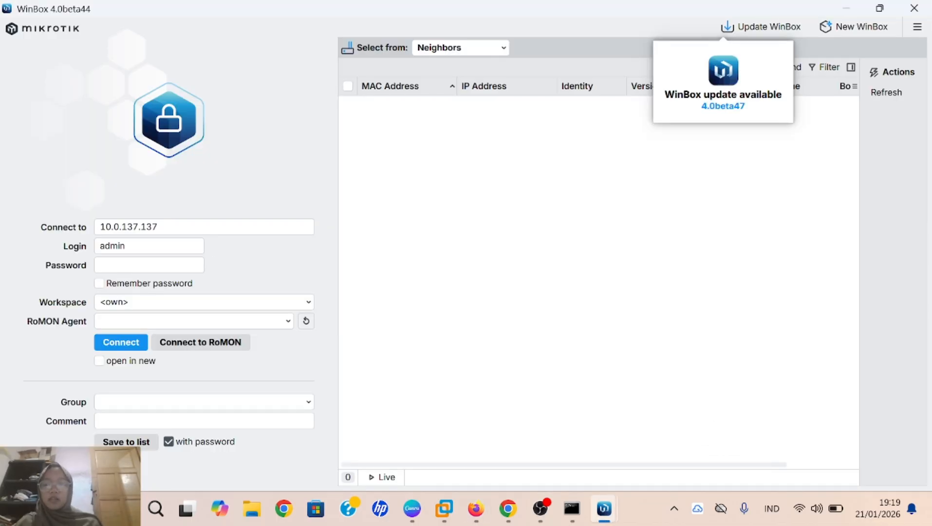
{"action": "left_click", "coordinate": [161, 227]}
{"action": "key", "text": "BackSpace"}
{"action": "key", "text": "BackSpace"}
{"action": "key", "text": "BackSpace"}
{"action": "key", "text": "BackSpace"}
{"action": "key", "text": "BackSpace"}
{"action": "key", "text": "BackSpace"}
{"action": "key", "text": "BackSpace"}
{"action": "key", "text": "BackSpace"}
{"action": "key", "text": "BackSpace"}
{"action": "key", "text": "BackSpace"}
{"action": "key", "text": "BackSpace"}
{"action": "key", "text": "BackSpace"}
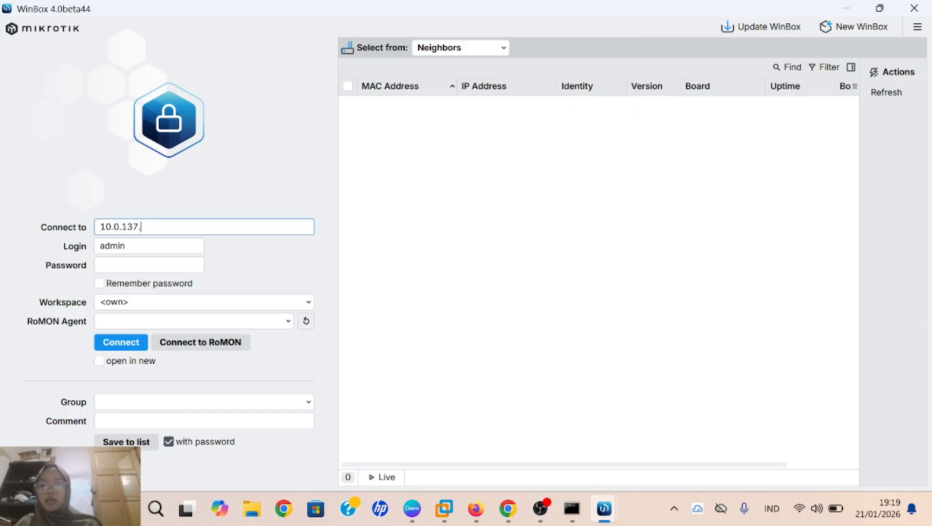
{"action": "type", "text": "10.0."}
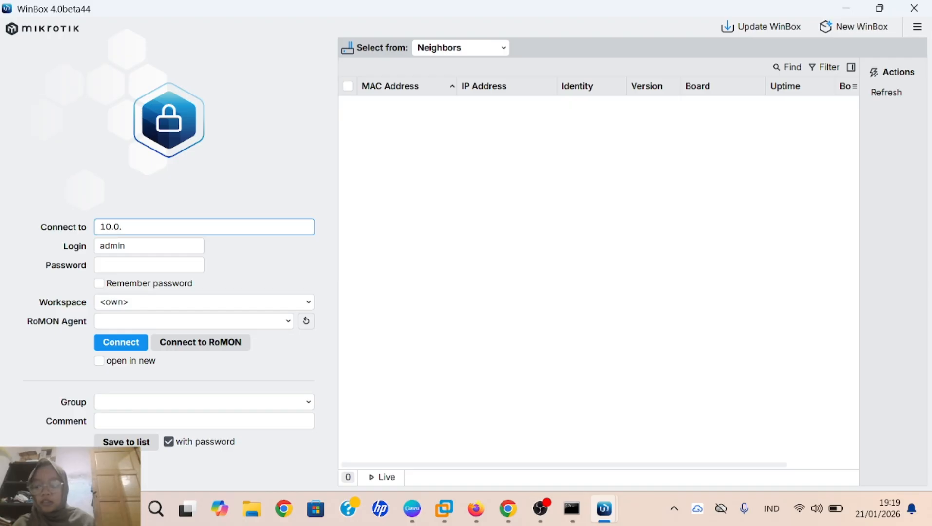
{"action": "type", "text": "137.2"}
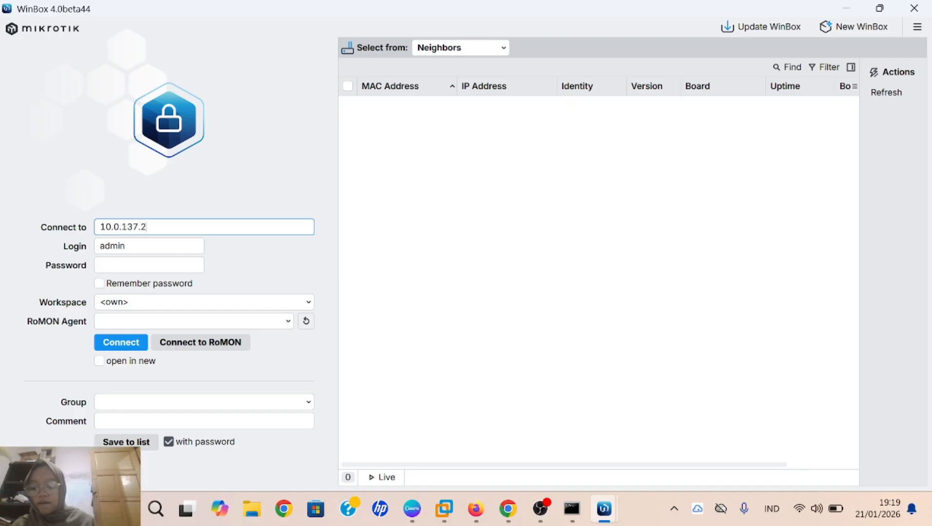
{"action": "type", "text": "41"}
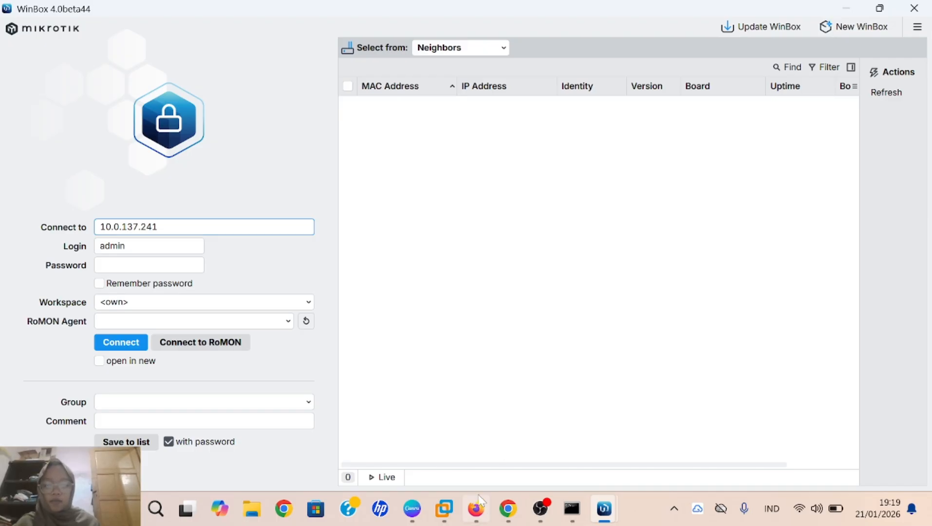
{"action": "mouse_move", "coordinate": [476, 509]}
{"action": "mouse_move", "coordinate": [489, 459]}
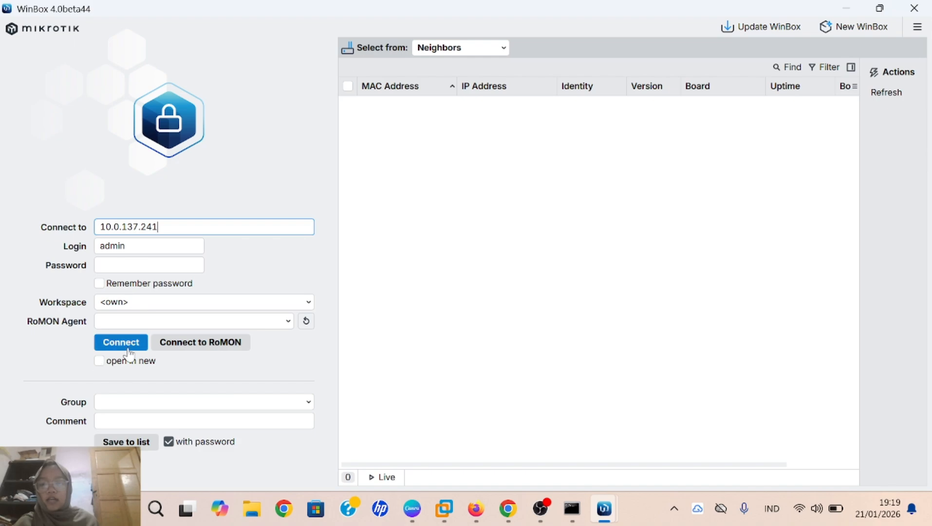
{"action": "left_click", "coordinate": [129, 348]}
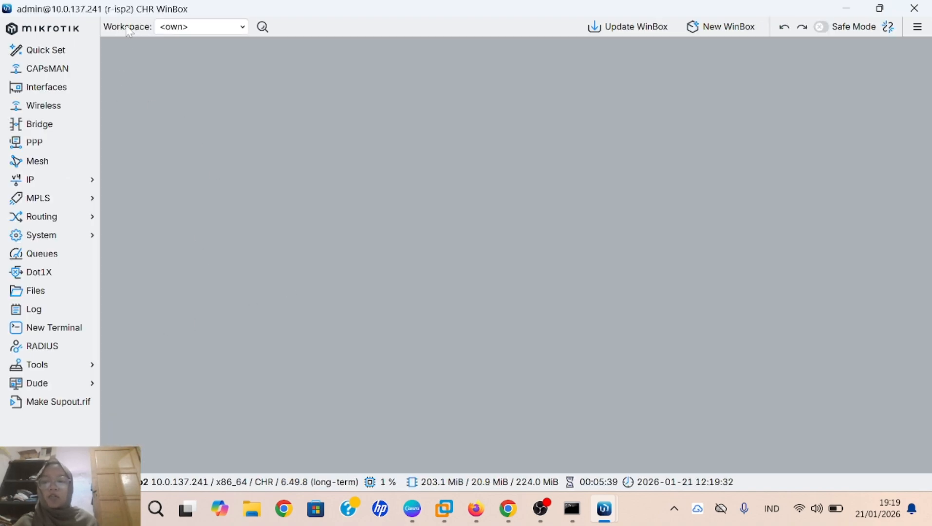
Step: Start the r-coustemer router on the topology and open its console
{"action": "key", "text": "alt+Tab"}
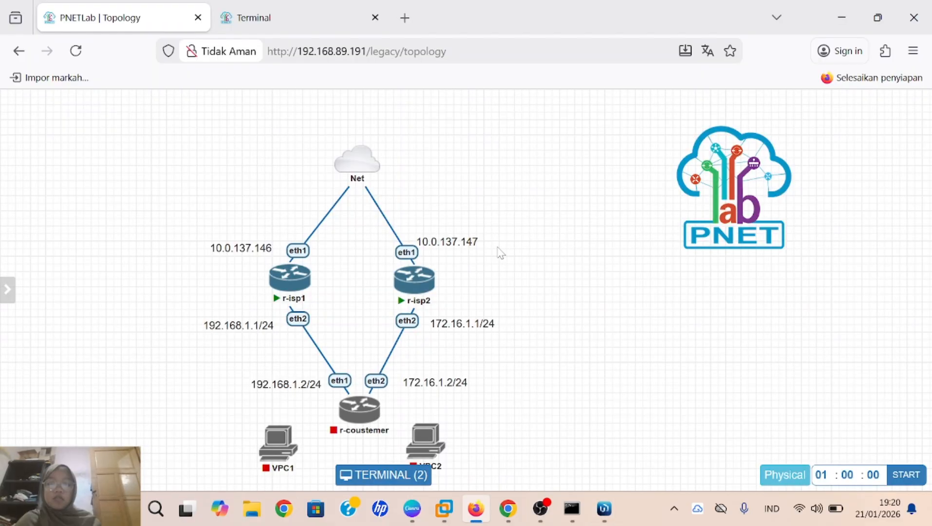
{"action": "mouse_move", "coordinate": [347, 413]}
{"action": "left_click", "coordinate": [340, 389]}
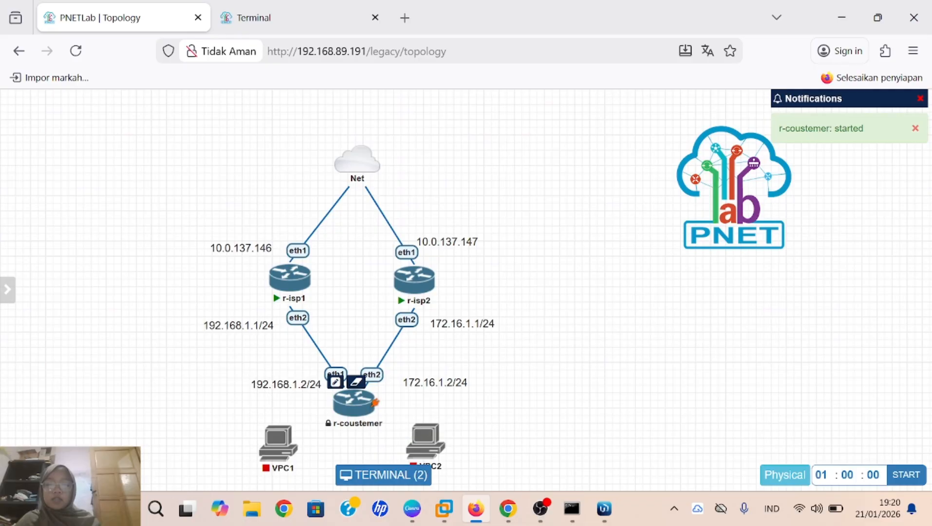
{"action": "mouse_move", "coordinate": [424, 436]}
{"action": "mouse_move", "coordinate": [284, 433]}
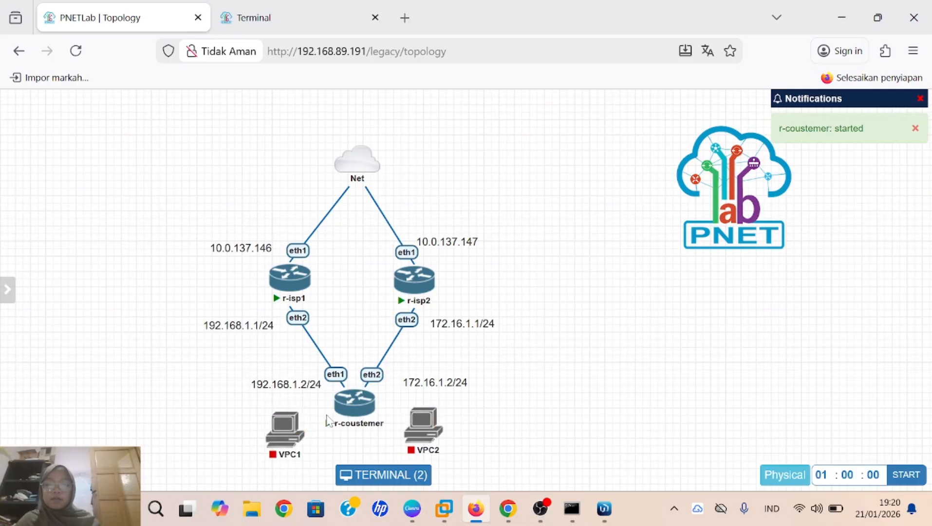
{"action": "left_click", "coordinate": [359, 400]}
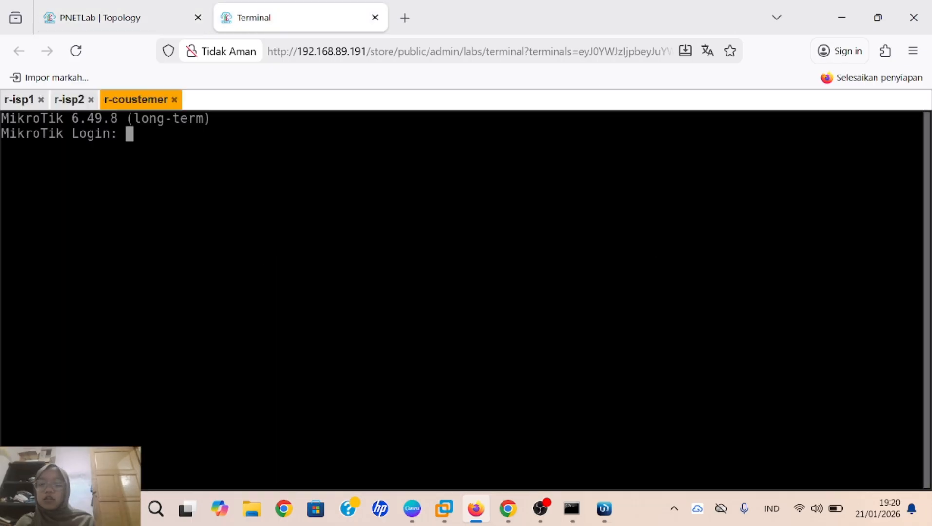
Step: Log in to r-coustemer as admin, decline the license, and enter system identity set name=r-coustemer
{"action": "type", "text": "admin"}
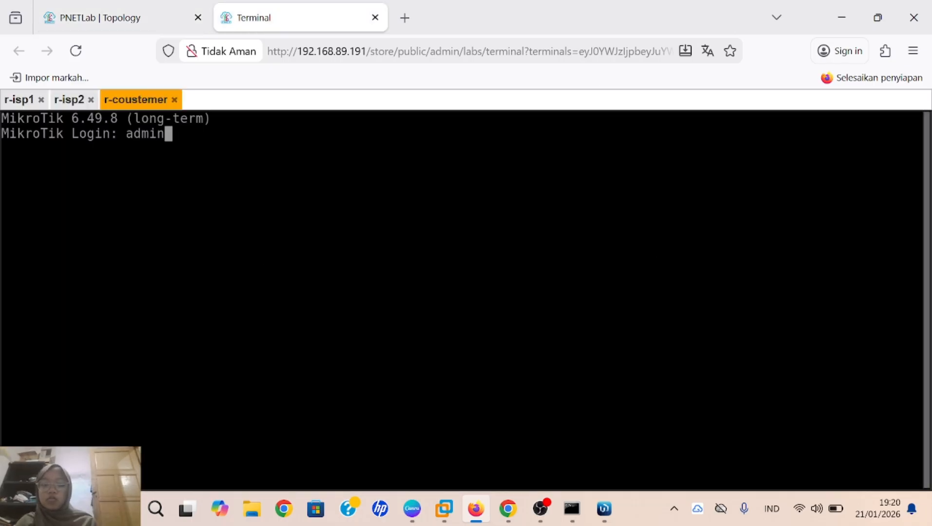
{"action": "key", "text": "Return"}
{"action": "key", "text": "Return"}
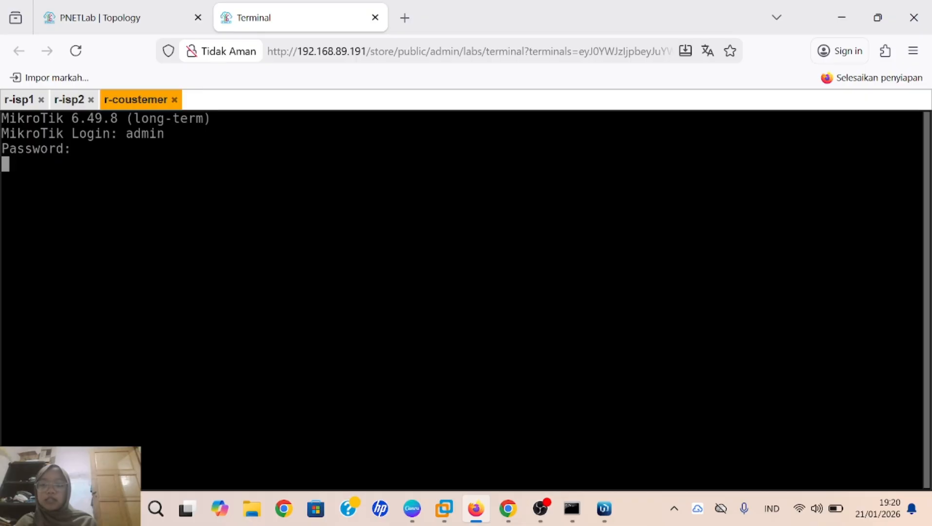
{"action": "type", "text": "n"}
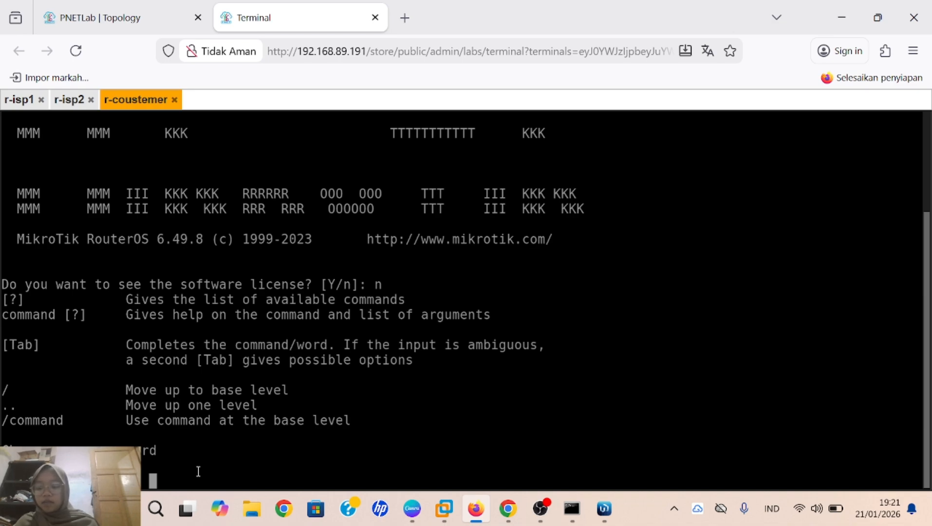
{"action": "type", "text": "syste"}
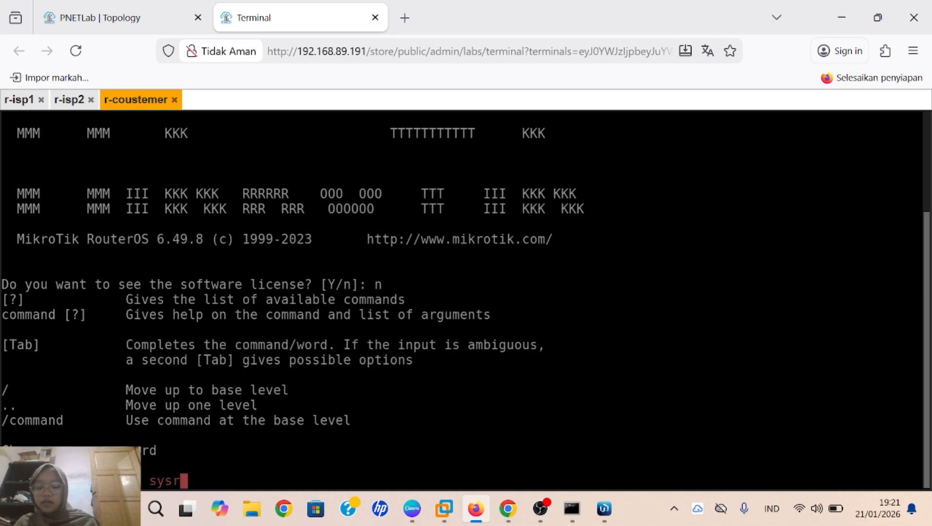
{"action": "type", "text": "m ide"}
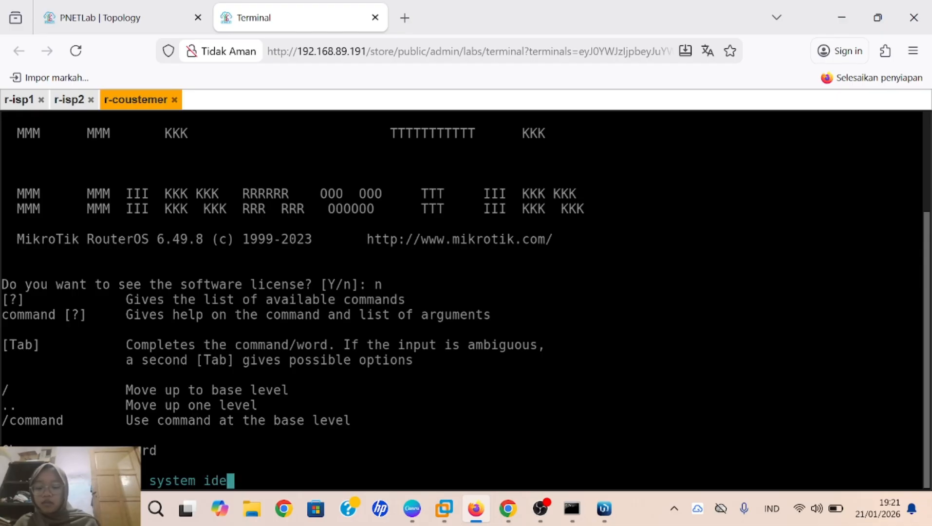
{"action": "type", "text": "ntity"}
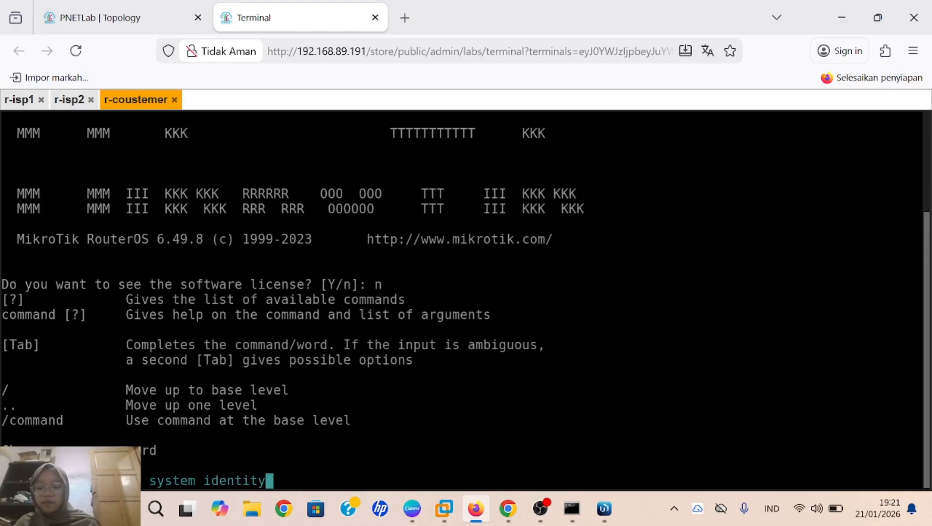
{"action": "type", "text": " set nam"}
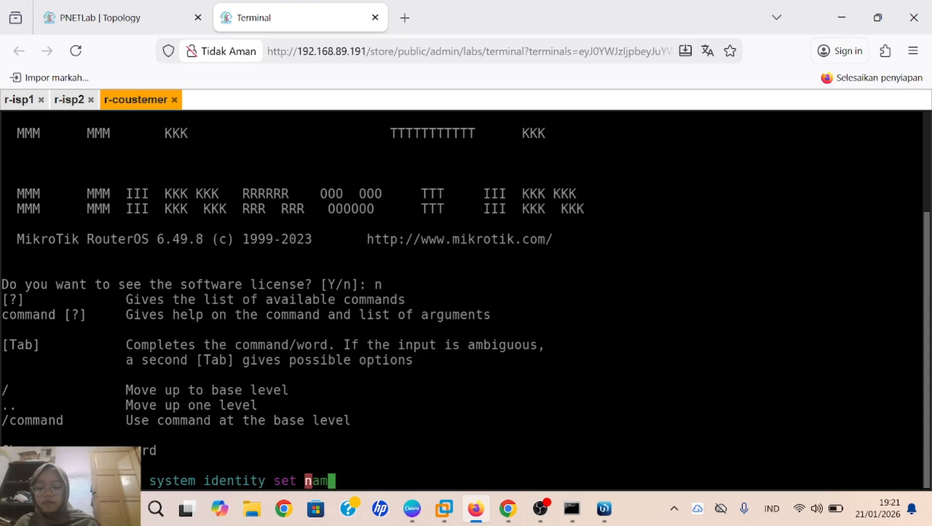
{"action": "type", "text": "e=r-"}
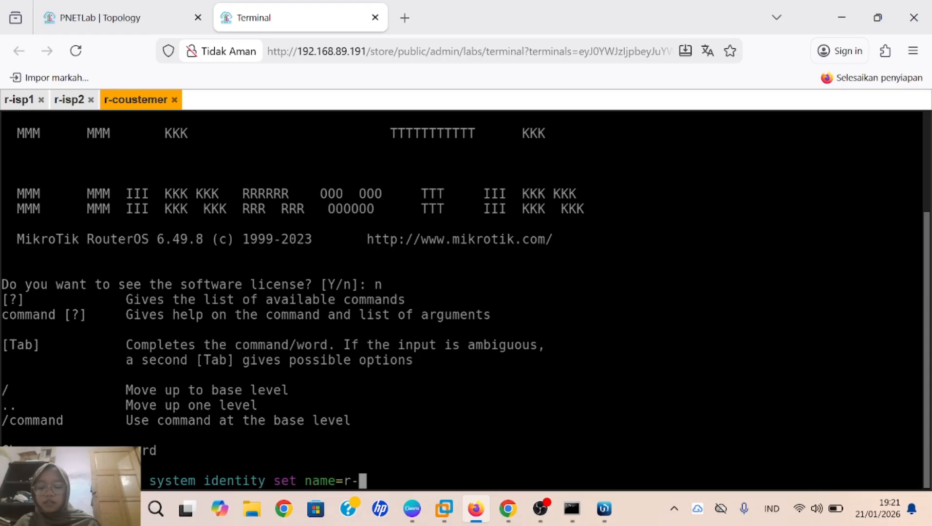
{"action": "type", "text": "cous"}
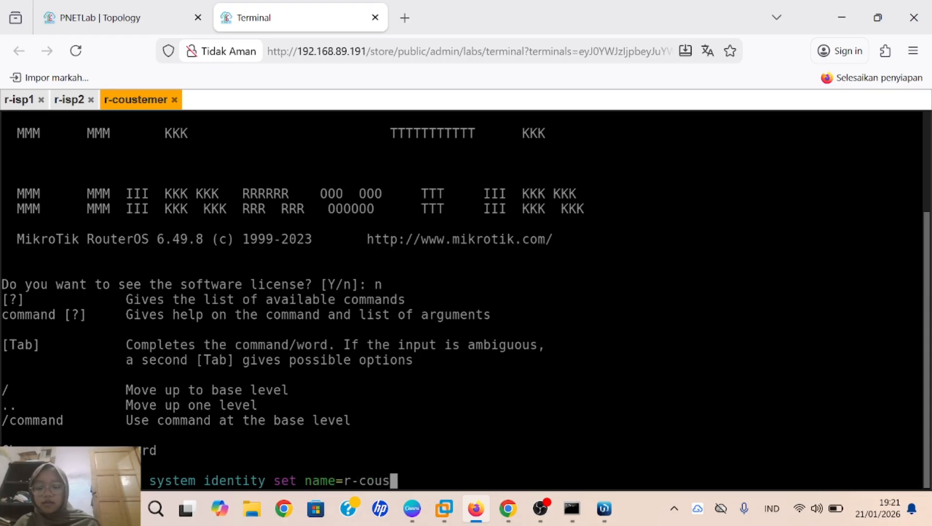
{"action": "type", "text": "temer"}
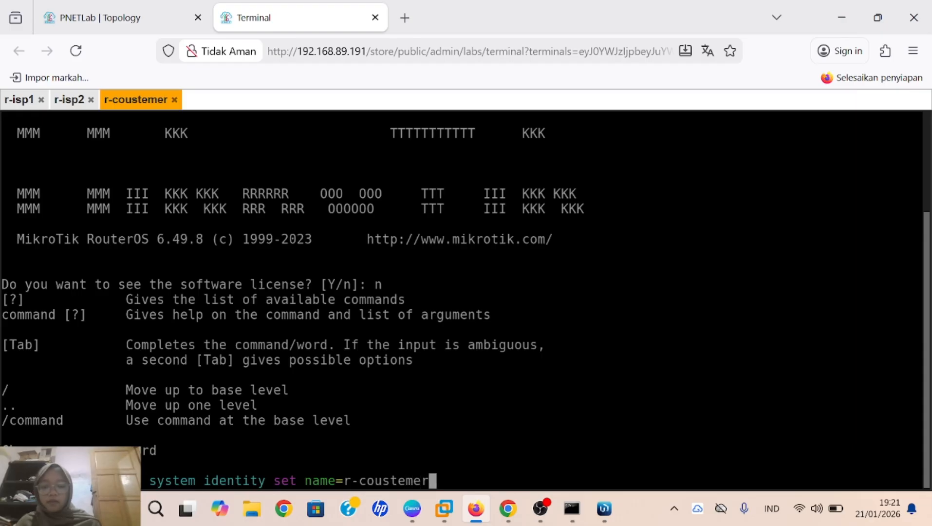
{"action": "key", "text": "Home"}
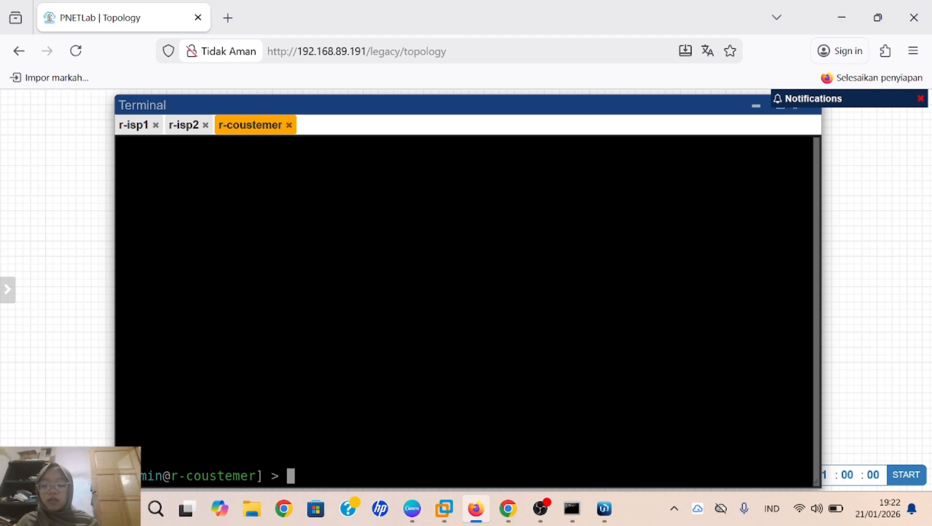
Step: Enable RoMON on r-coustemer and r-isp2 with 'tool romon set enabled=yes', reconnecting r-isp2's console first
{"action": "type", "text": "too"}
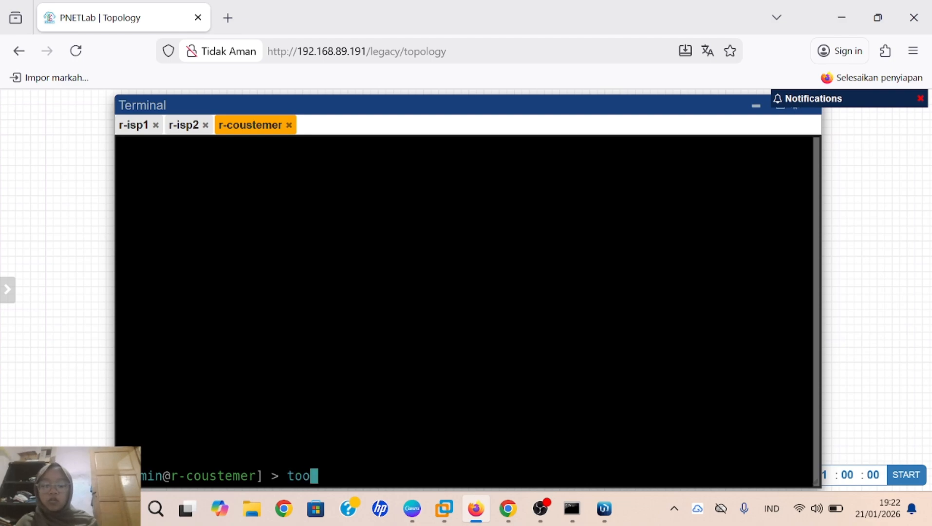
{"action": "type", "text": "l r"}
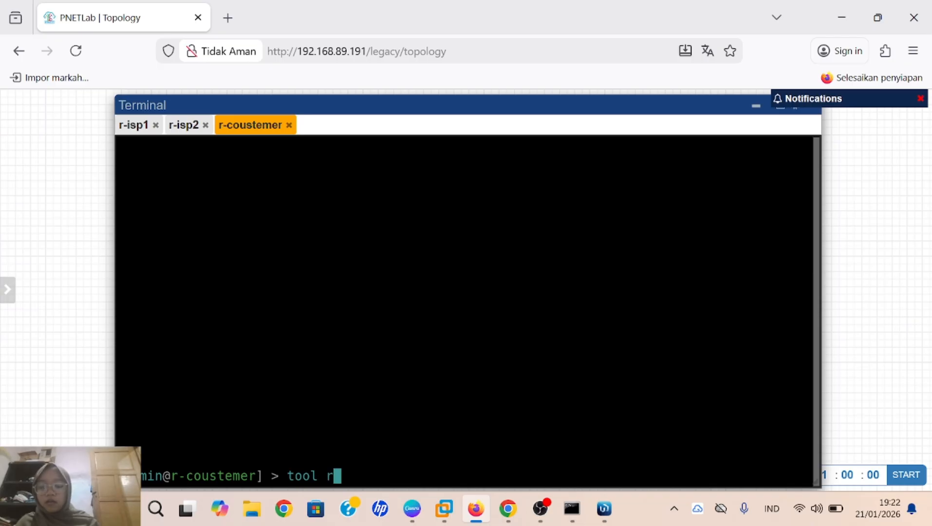
{"action": "type", "text": "omon s"}
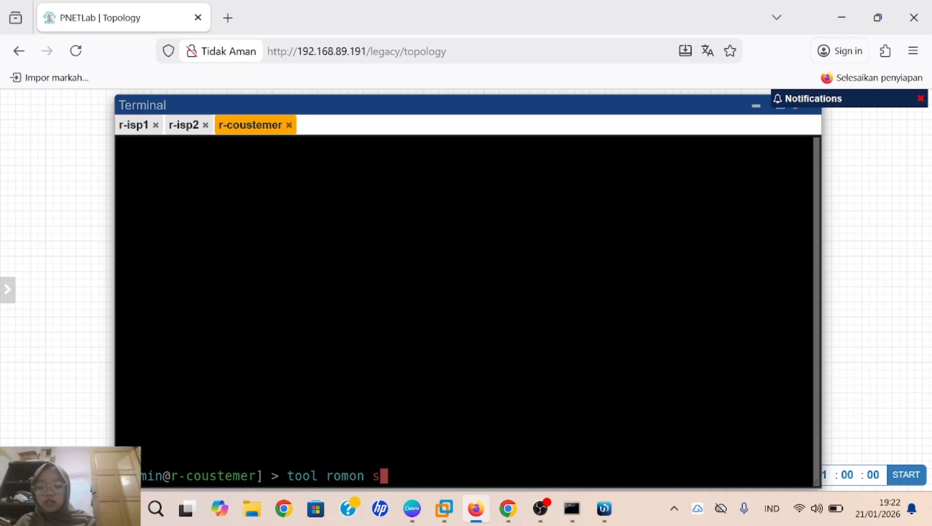
{"action": "type", "text": "et e"}
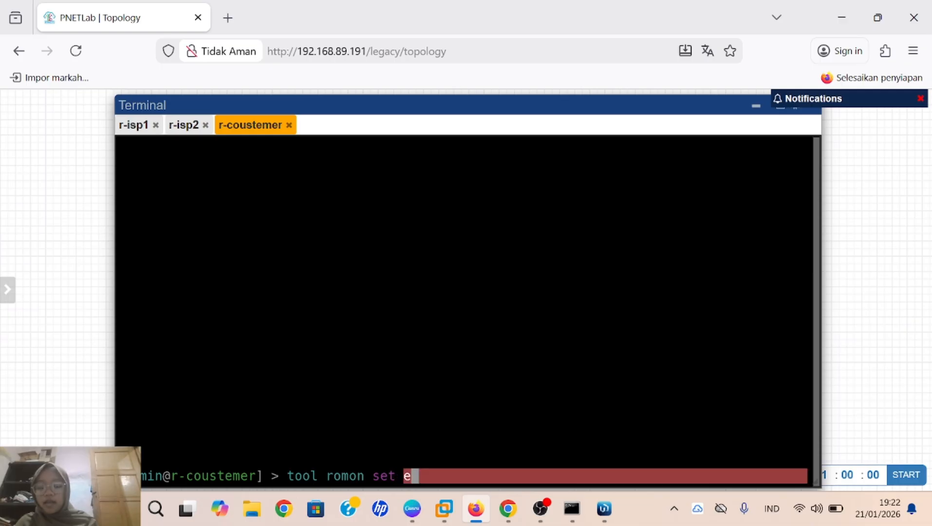
{"action": "type", "text": "na"}
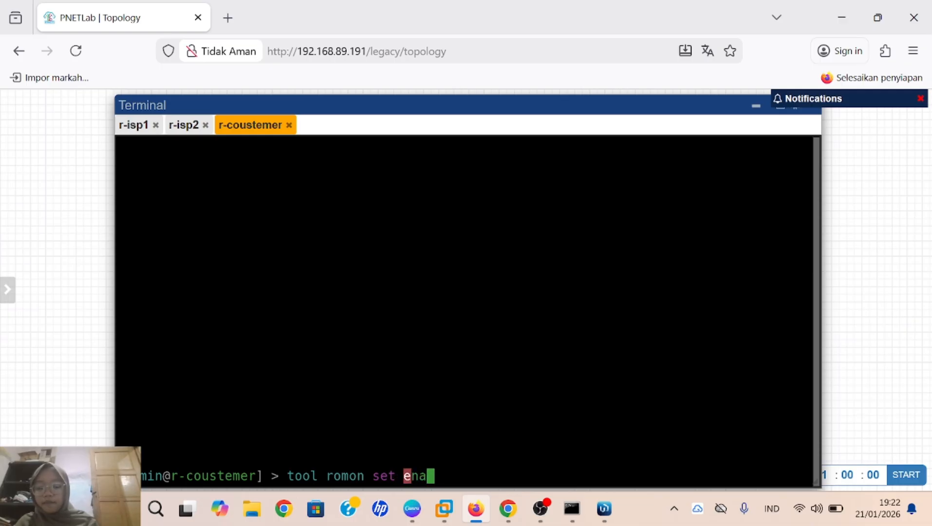
{"action": "type", "text": "bled=yes"}
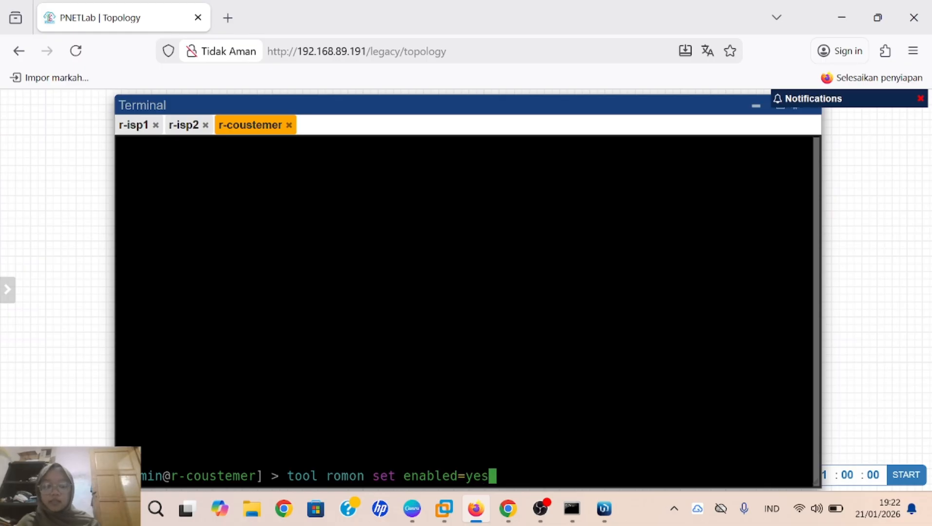
{"action": "key", "text": "Return"}
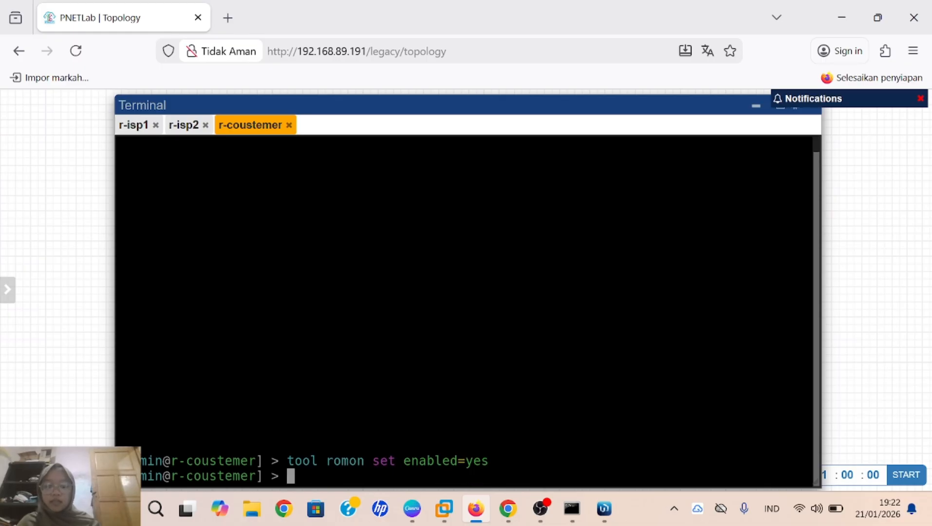
{"action": "left_click", "coordinate": [184, 125]}
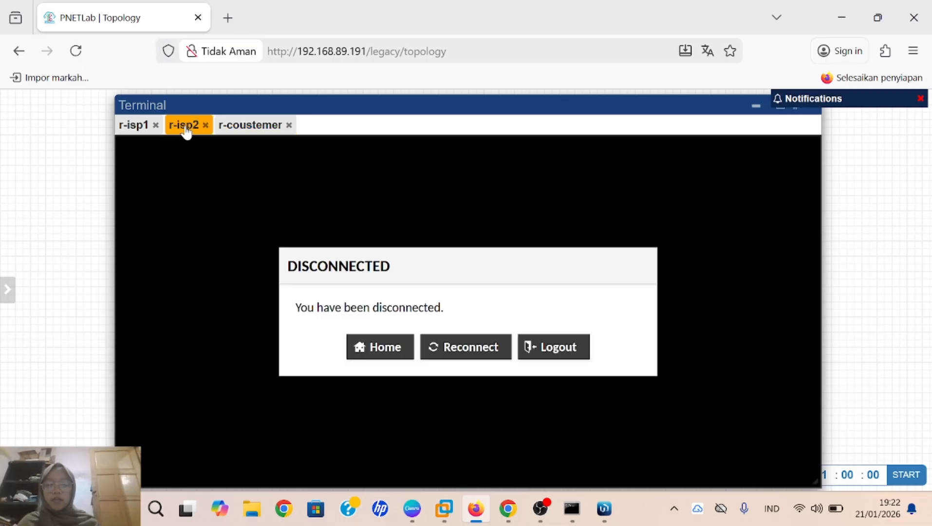
{"action": "left_click", "coordinate": [473, 346]}
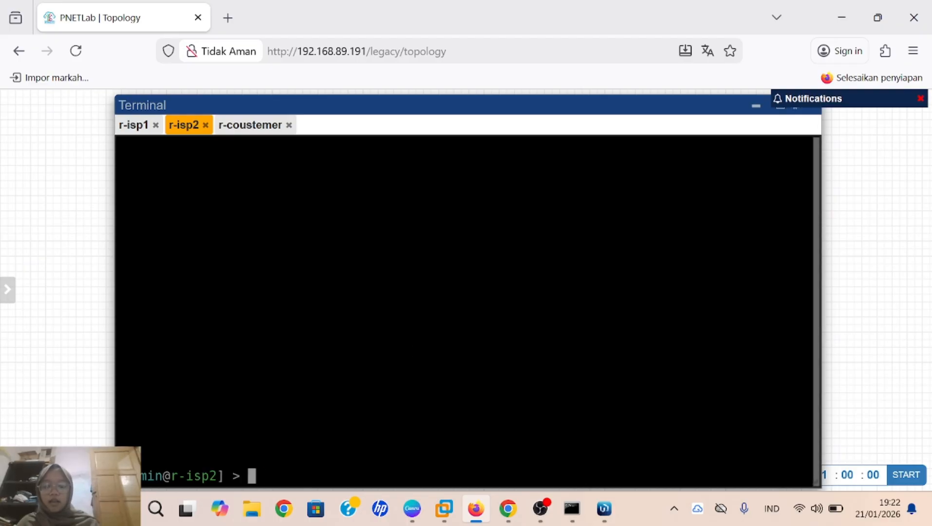
{"action": "type", "text": "tool "}
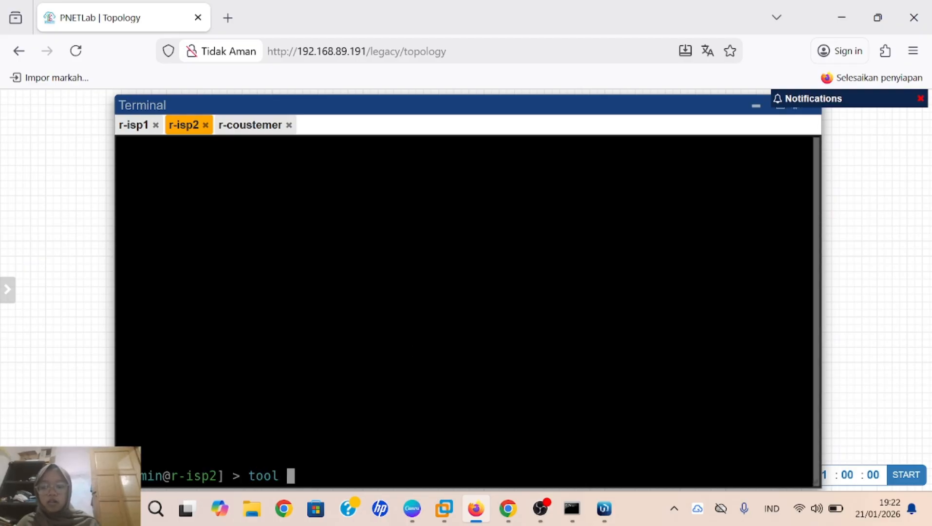
{"action": "type", "text": "romo"}
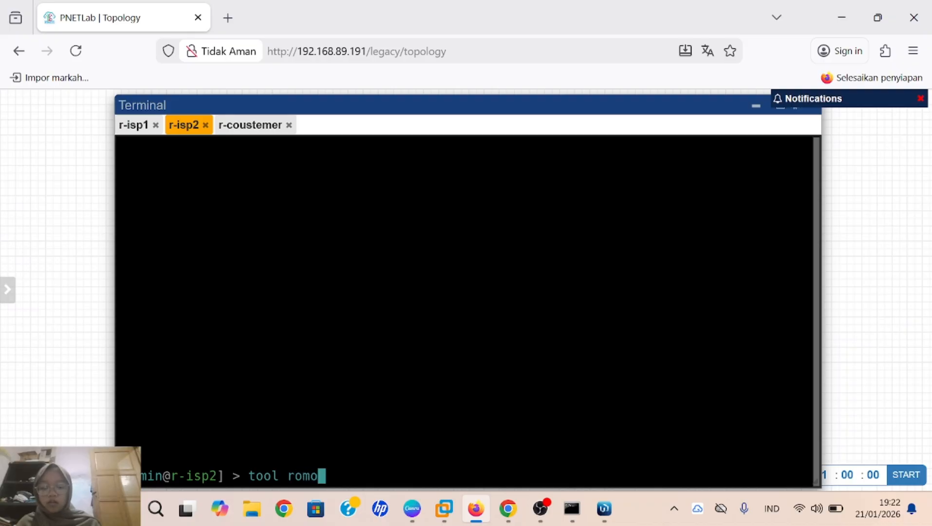
{"action": "type", "text": "n set e"}
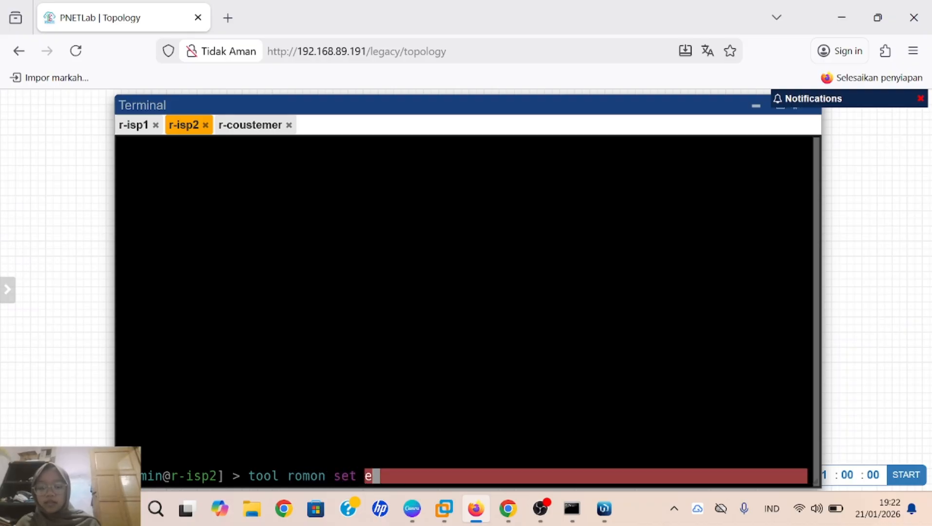
{"action": "type", "text": "naled="}
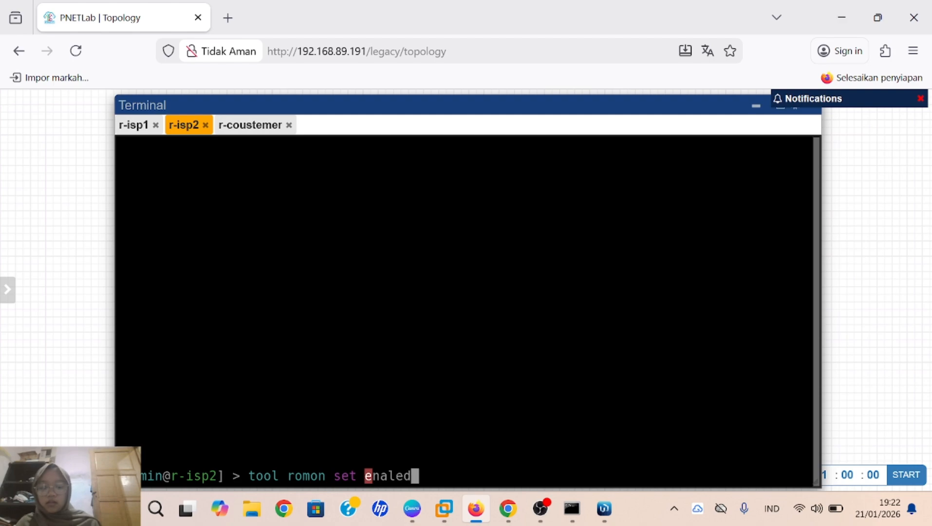
{"action": "key", "text": "BackSpace"}
{"action": "key", "text": "BackSpace"}
{"action": "key", "text": "BackSpace"}
{"action": "key", "text": "BackSpace"}
{"action": "type", "text": "bled=yes"}
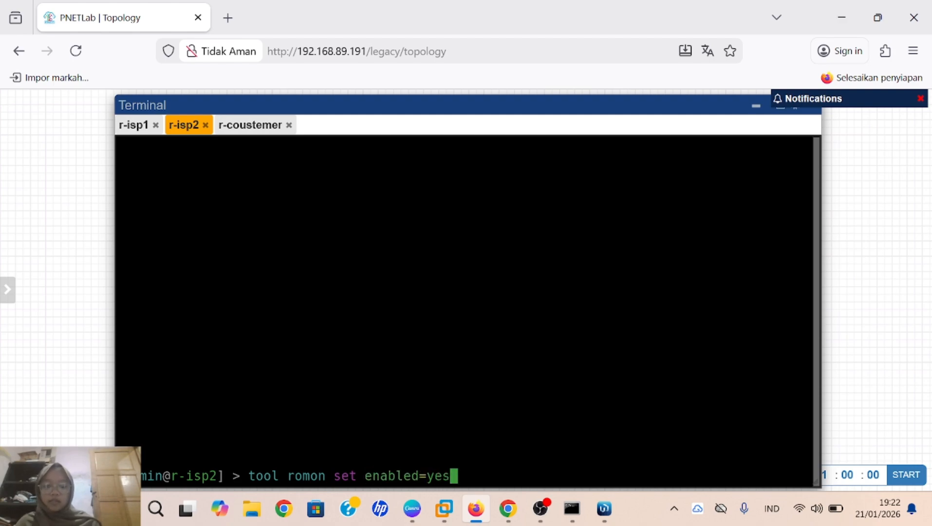
{"action": "key", "text": "Return"}
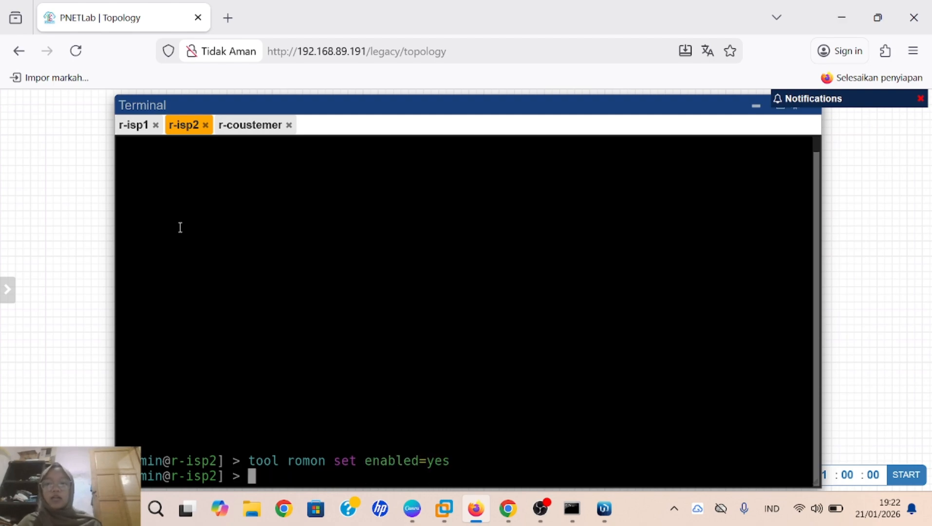
Step: Reconnect r-isp1's console and enable RoMON there with 'tool romon set enabled=yes'
{"action": "left_click", "coordinate": [135, 127]}
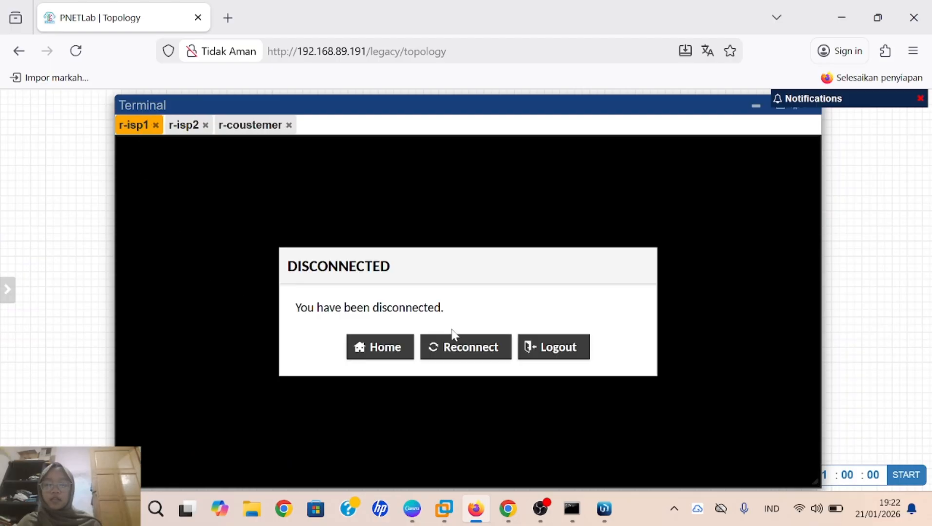
{"action": "left_click", "coordinate": [468, 348]}
{"action": "key", "text": "Return"}
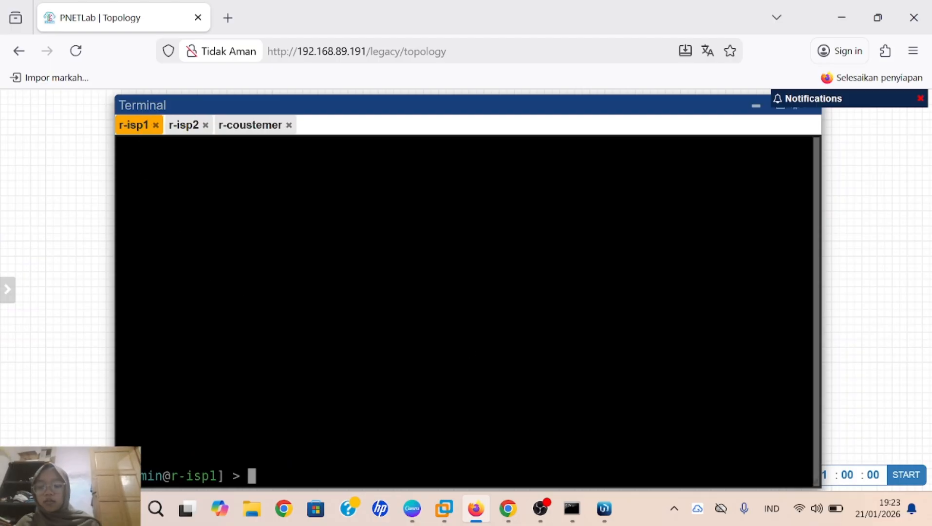
{"action": "type", "text": "tool "}
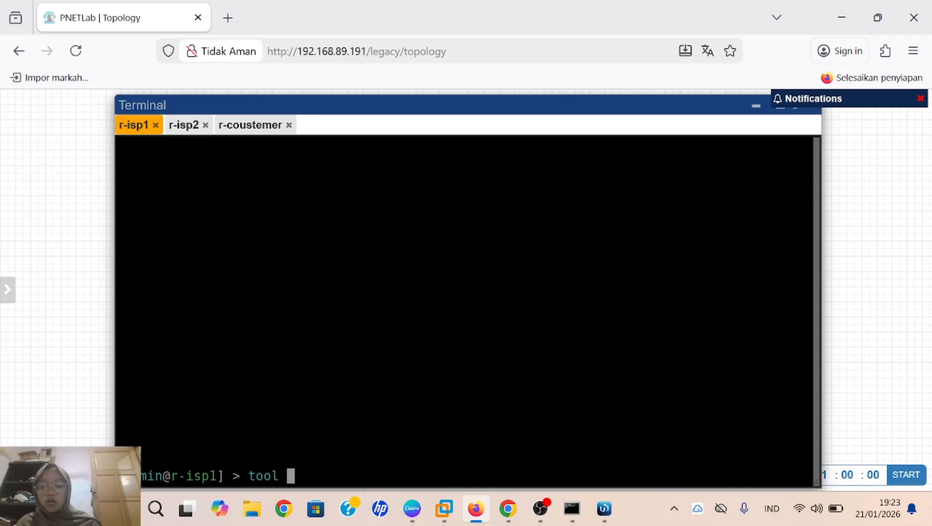
{"action": "type", "text": "romon "}
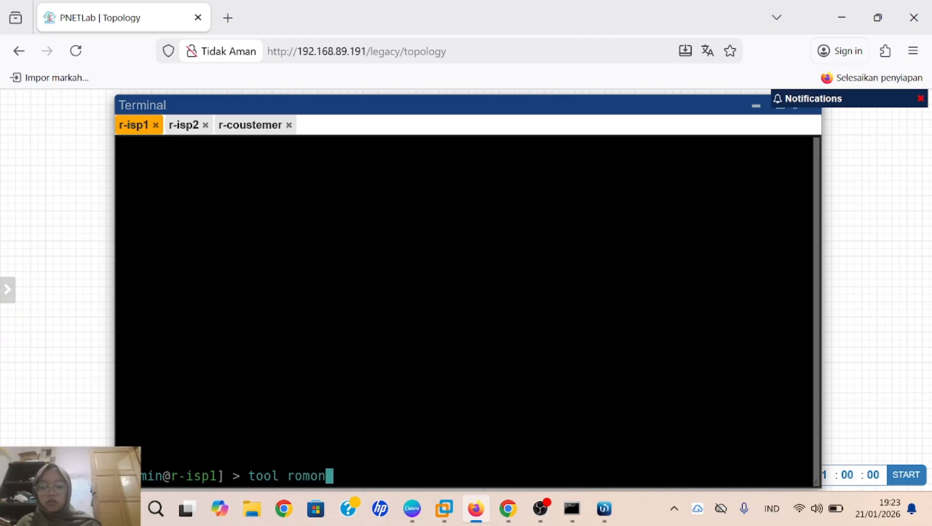
{"action": "type", "text": "set "}
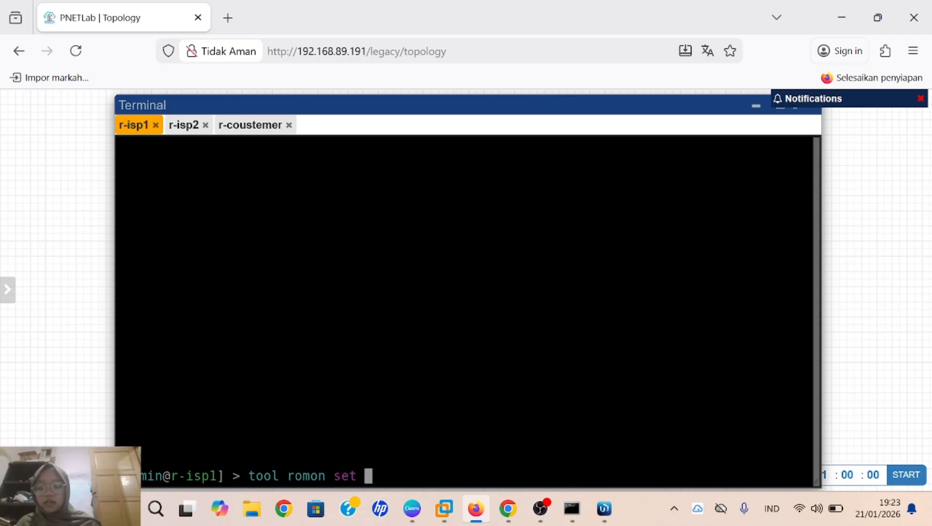
{"action": "type", "text": "ena"}
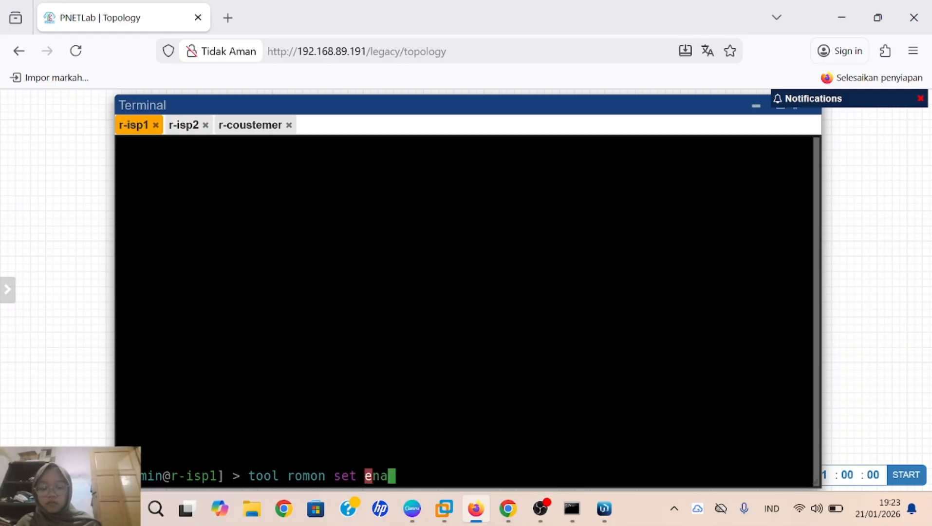
{"action": "type", "text": "bled="}
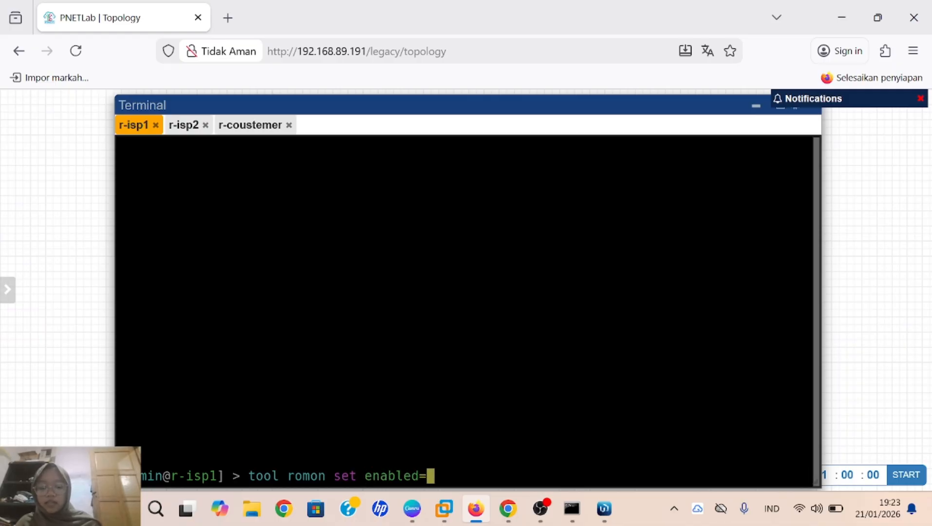
{"action": "type", "text": "yes"}
{"action": "key", "text": "Return"}
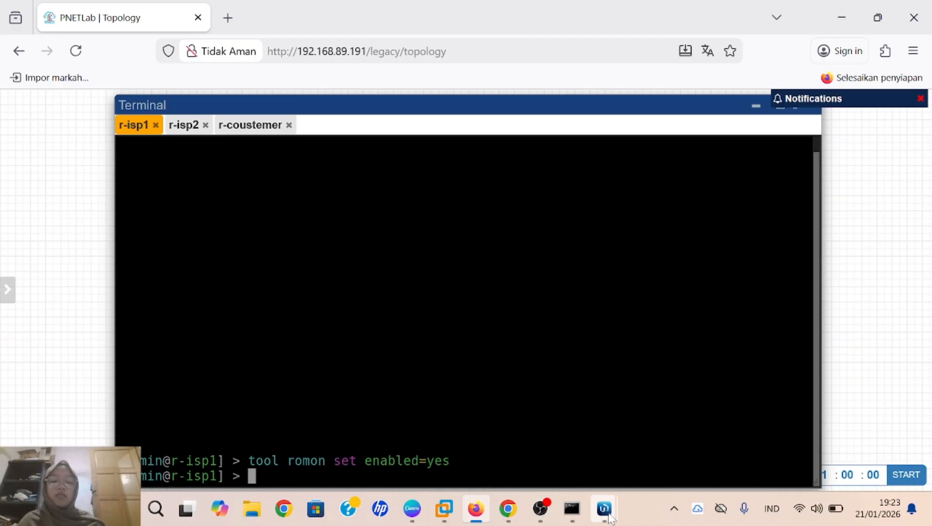
Step: Log in to r-coustemer via RoMON through the r-isp2 session, then return to the r-isp1 session
{"action": "mouse_move", "coordinate": [604, 509]}
{"action": "left_click", "coordinate": [669, 438]}
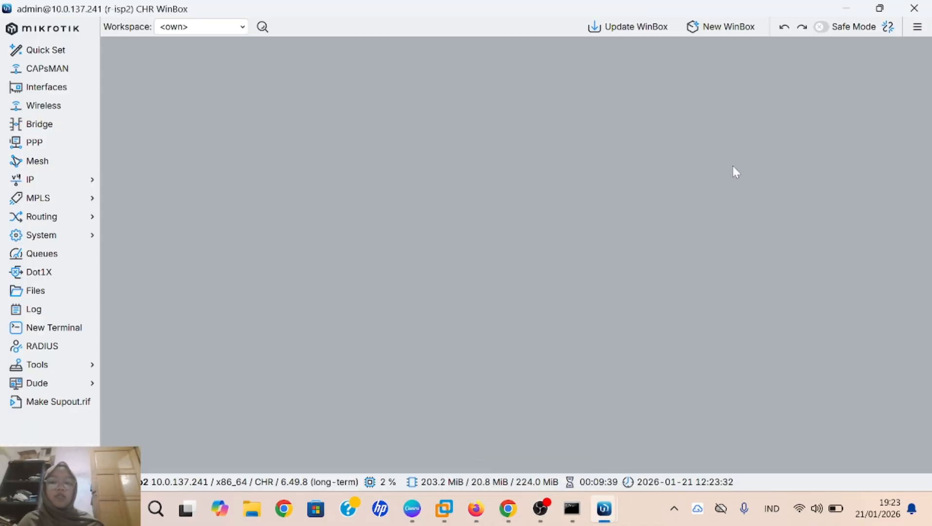
{"action": "left_click", "coordinate": [736, 32]}
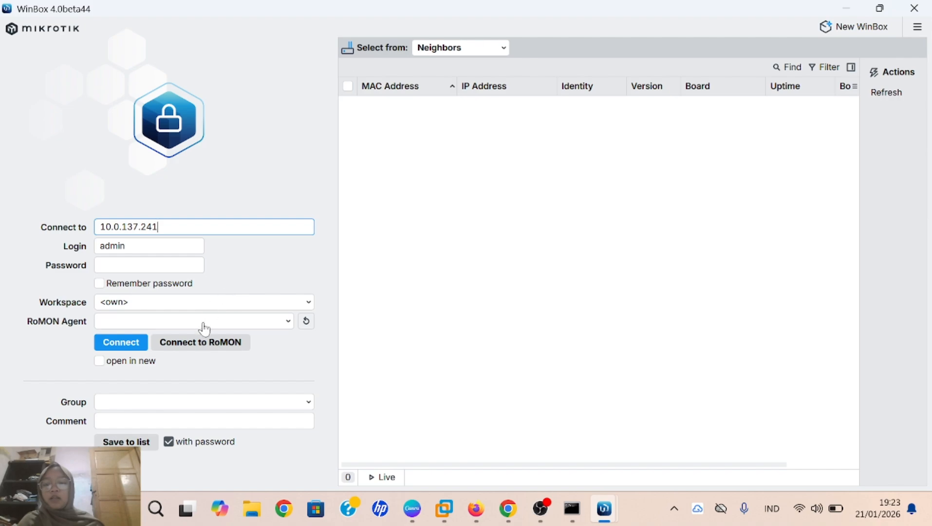
{"action": "left_click", "coordinate": [203, 346]}
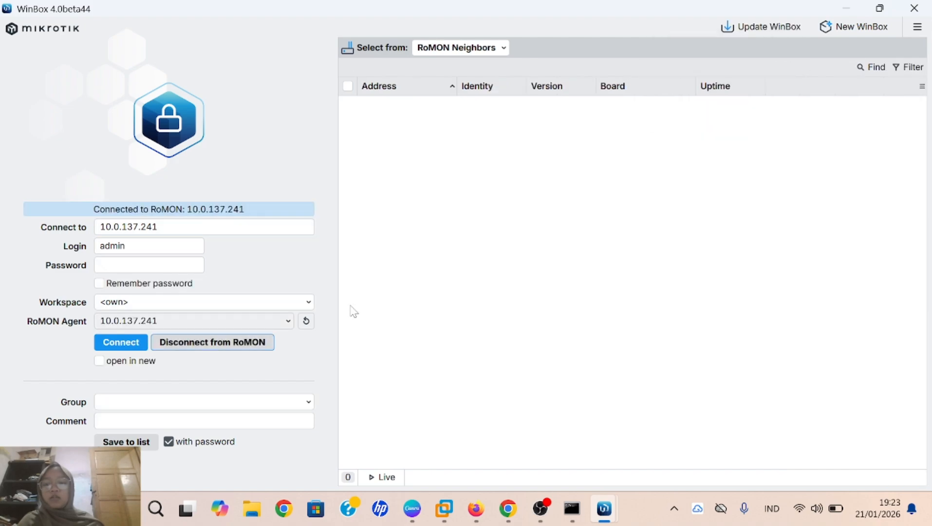
{"action": "left_click", "coordinate": [507, 122]}
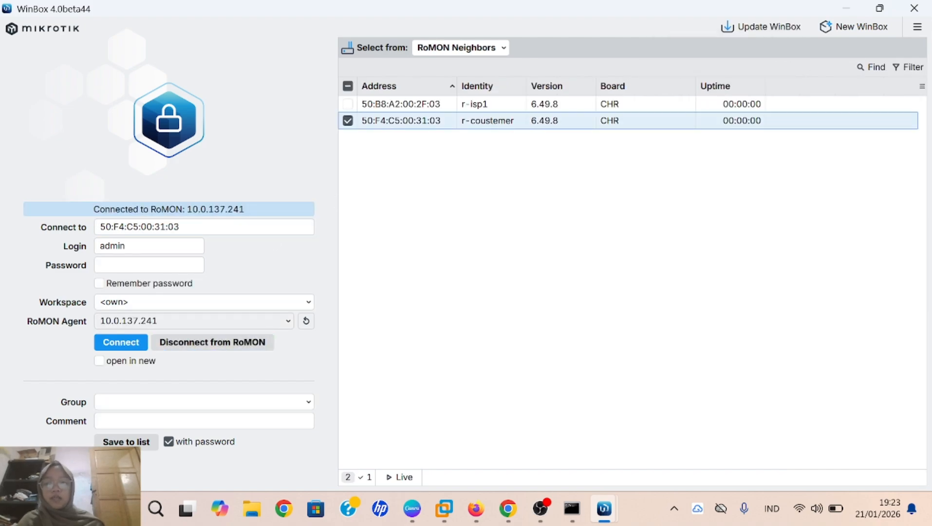
{"action": "left_click", "coordinate": [133, 343]}
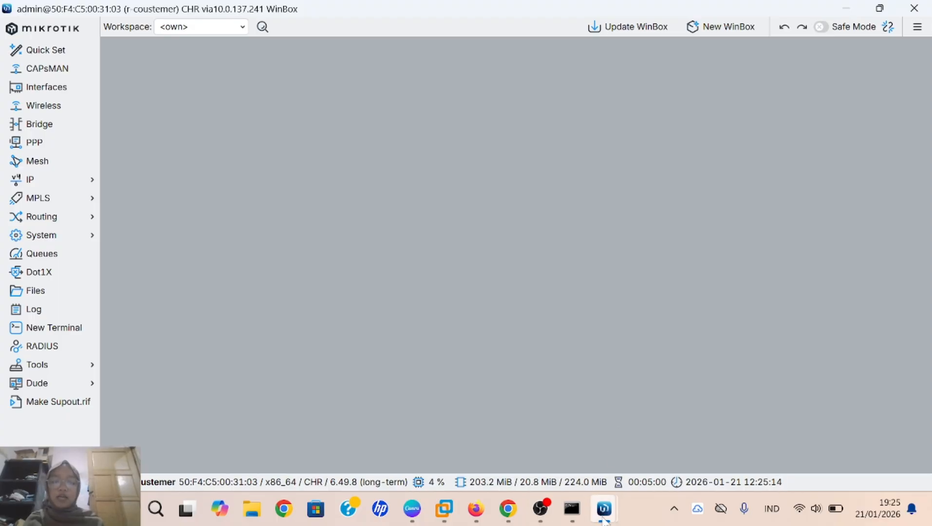
{"action": "mouse_move", "coordinate": [604, 508]}
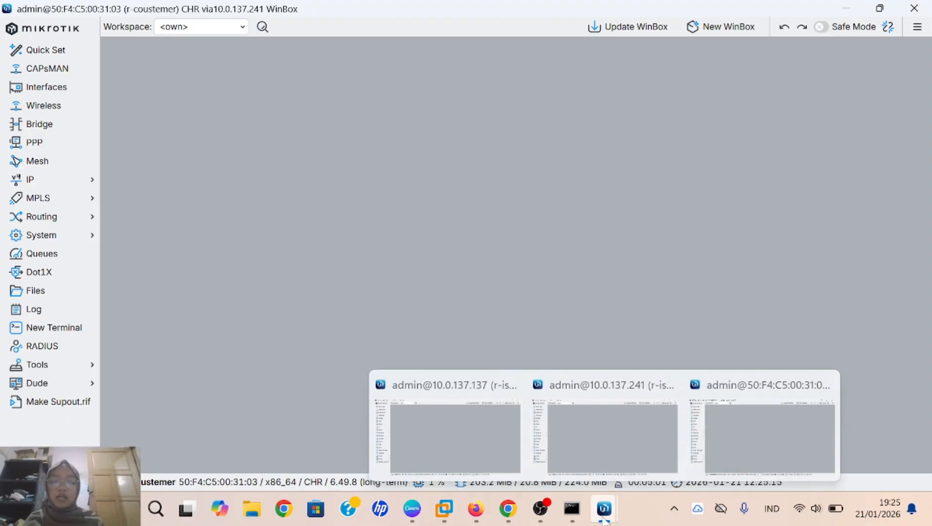
{"action": "left_click", "coordinate": [472, 435]}
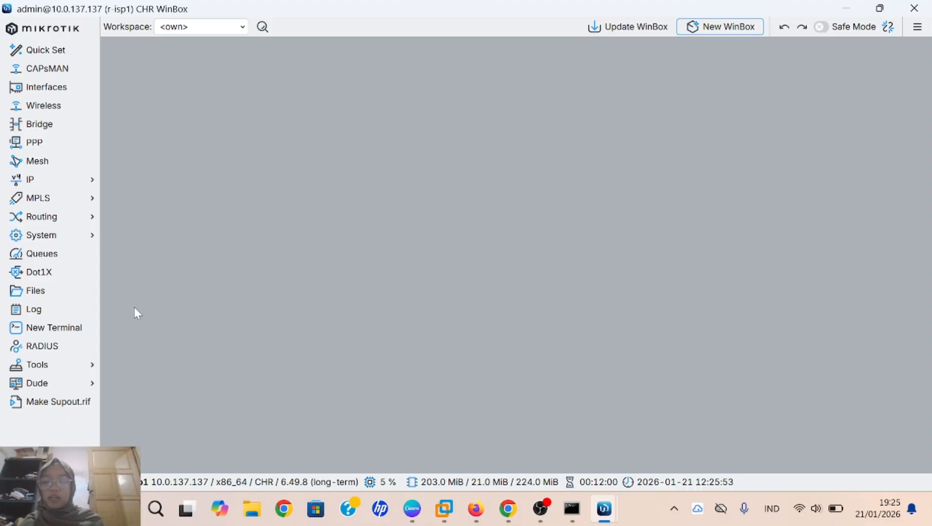
Step: On r-isp1, add the IP address 192.168.110.1/24 bound to interface ether2
{"action": "left_click", "coordinate": [72, 186]}
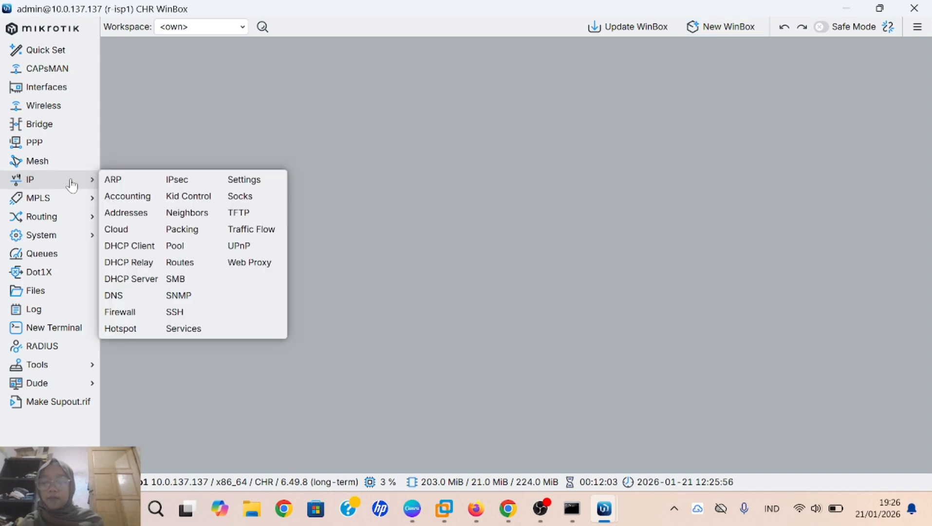
{"action": "left_click", "coordinate": [137, 220]}
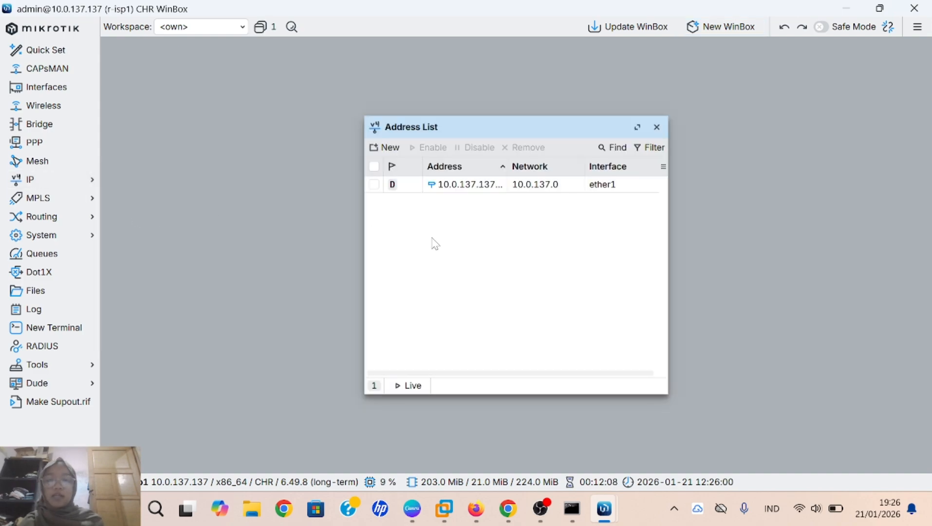
{"action": "left_click", "coordinate": [386, 148]}
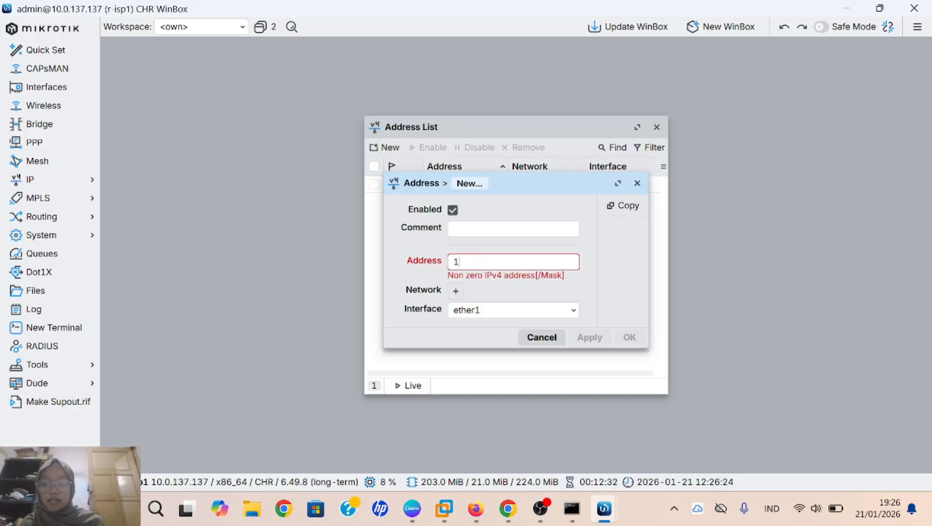
{"action": "type", "text": "192."}
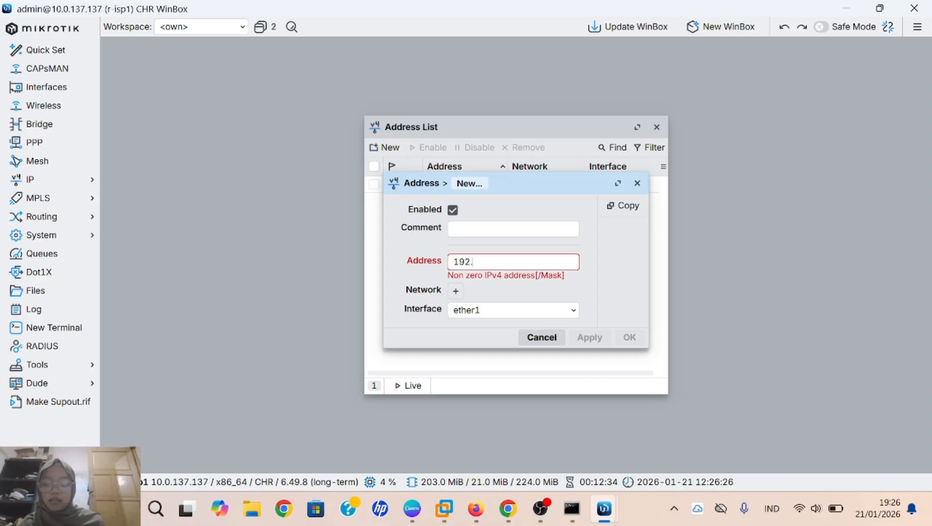
{"action": "type", "text": "168"}
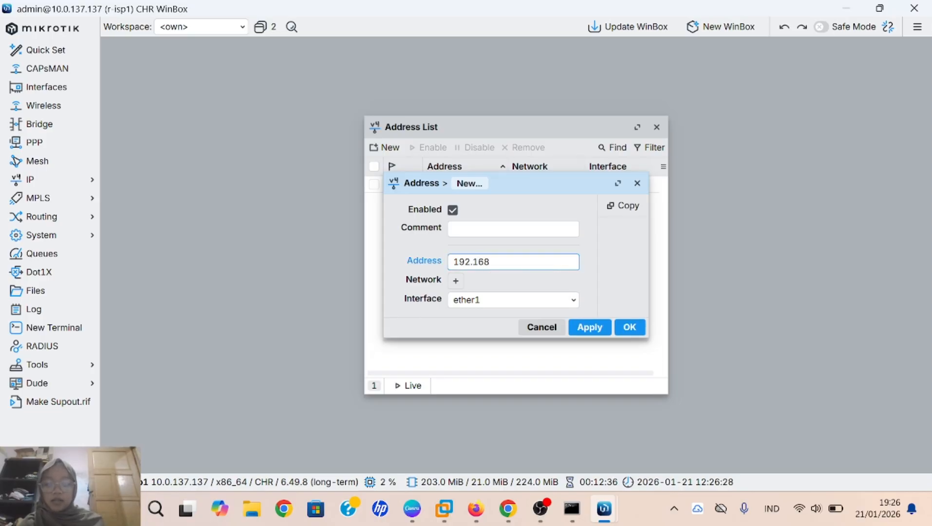
{"action": "type", "text": ".110.1"}
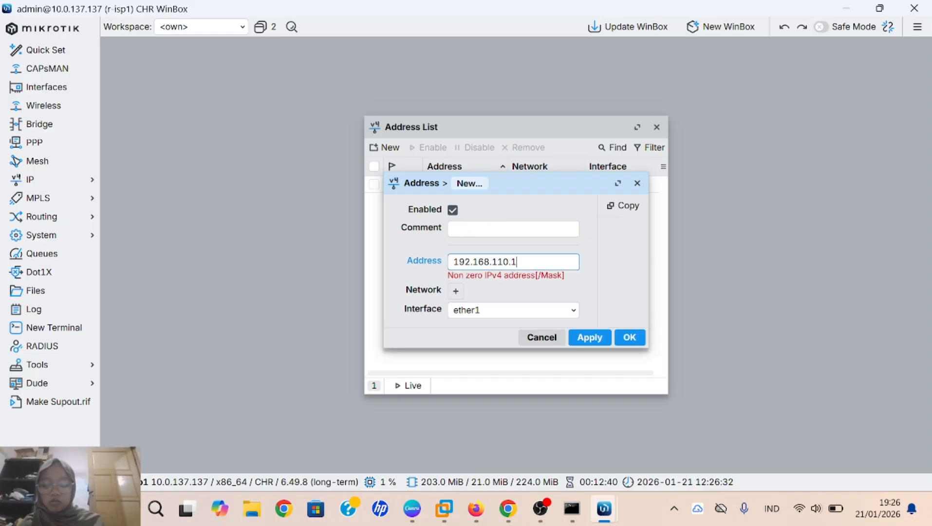
{"action": "type", "text": "/24"}
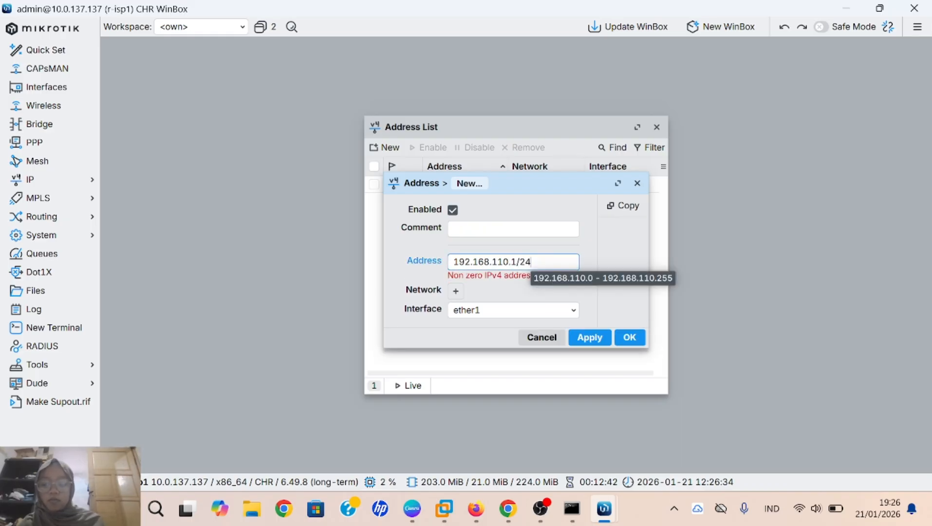
{"action": "left_click", "coordinate": [467, 301]}
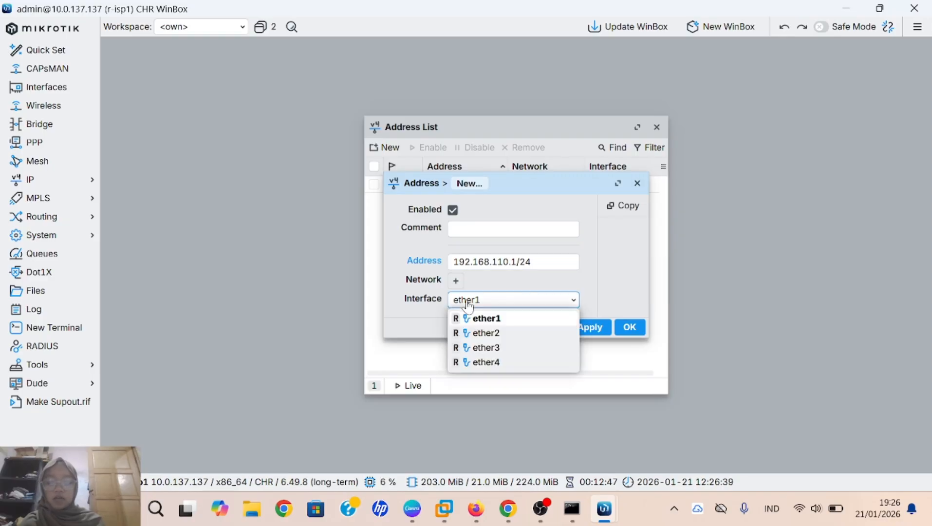
{"action": "left_click", "coordinate": [491, 334]}
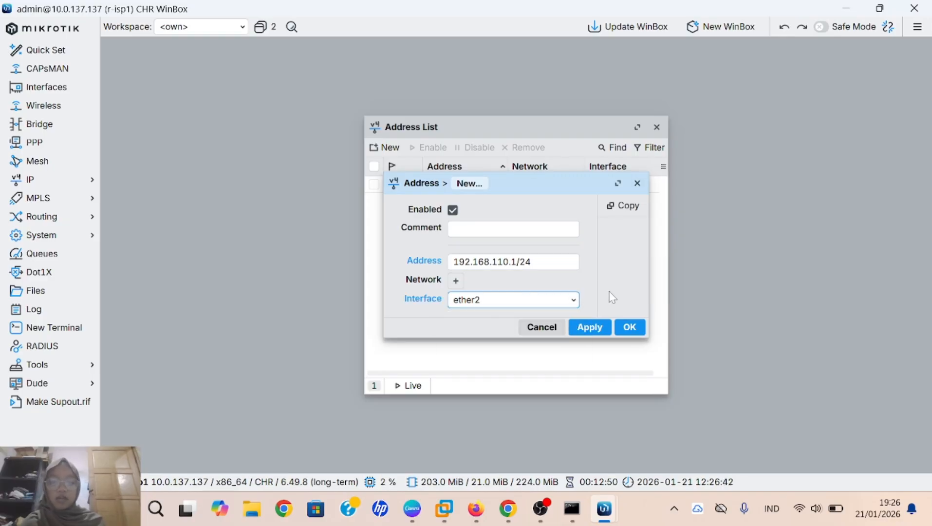
{"action": "left_click", "coordinate": [589, 327]}
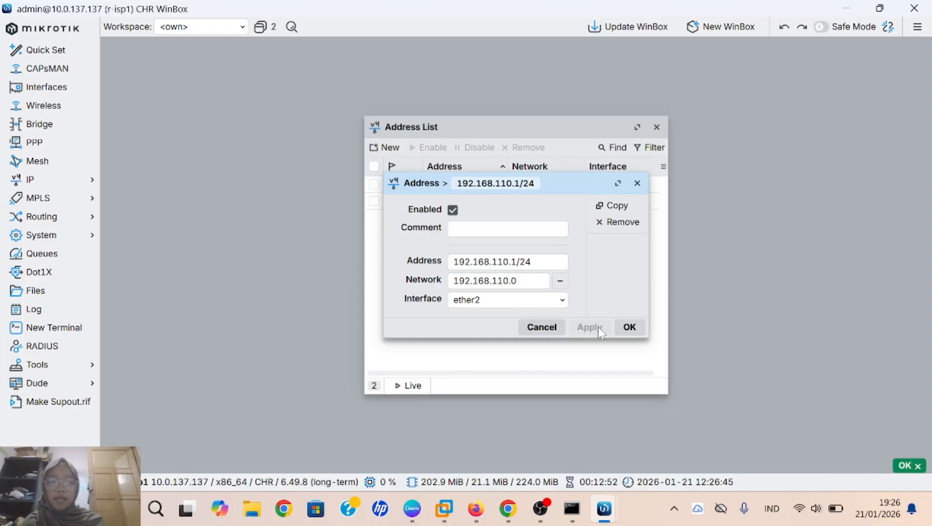
{"action": "left_click", "coordinate": [630, 329]}
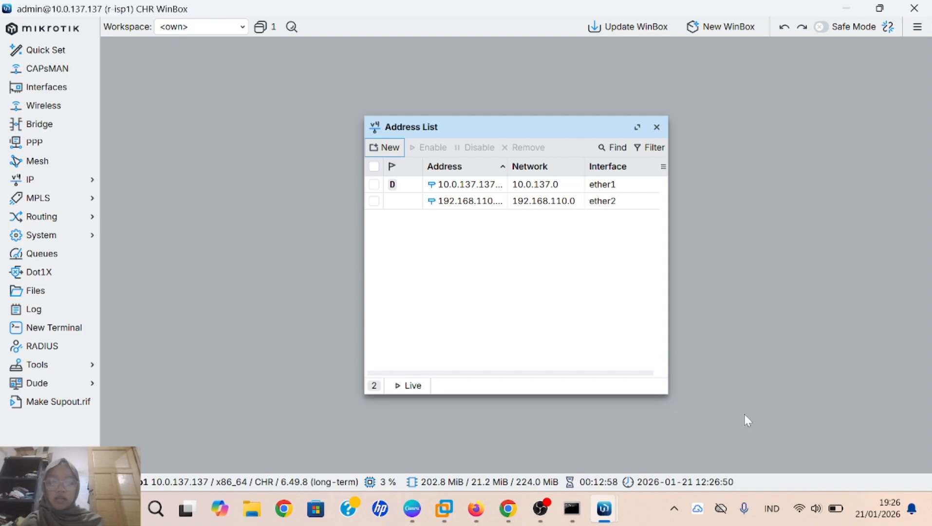
Step: On the r-isp2 session, add the IP address 172.16.1.1/24 on interface ether2
{"action": "mouse_move", "coordinate": [603, 520]}
{"action": "left_click", "coordinate": [568, 443]}
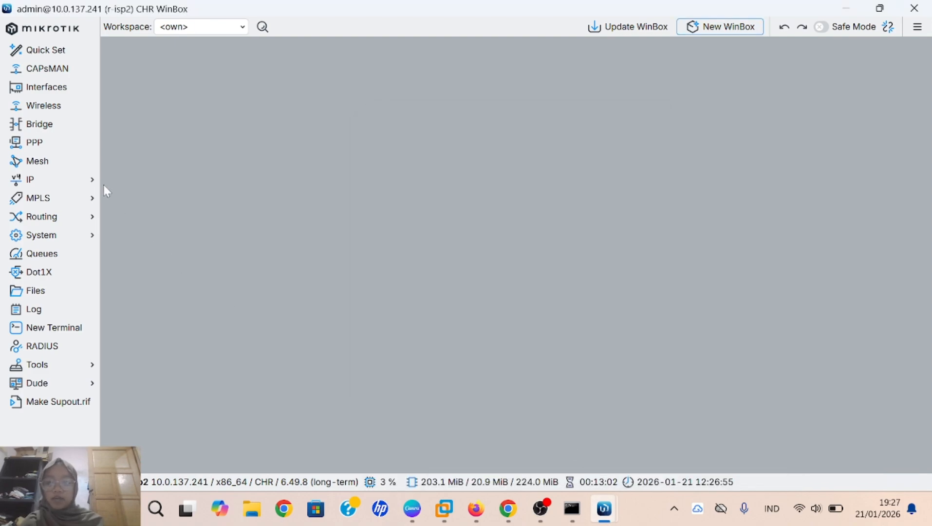
{"action": "left_click", "coordinate": [88, 182]}
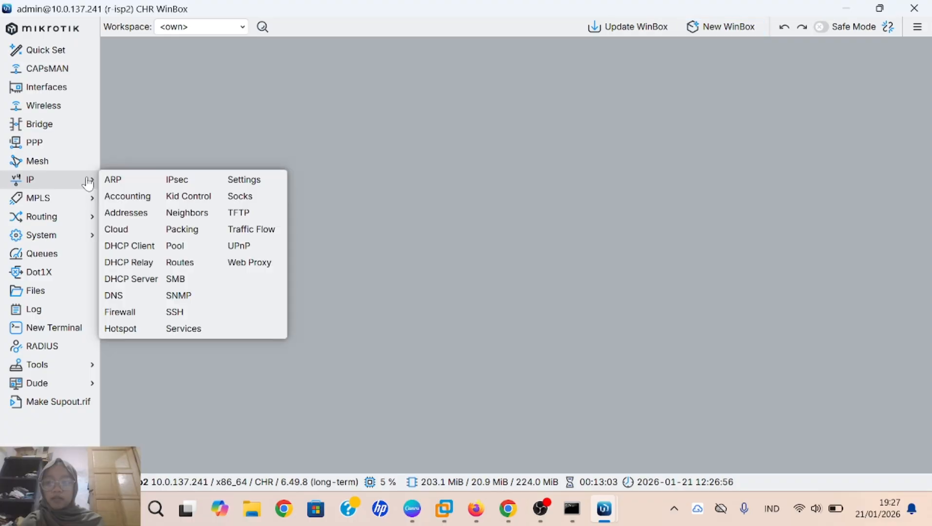
{"action": "left_click", "coordinate": [133, 217]}
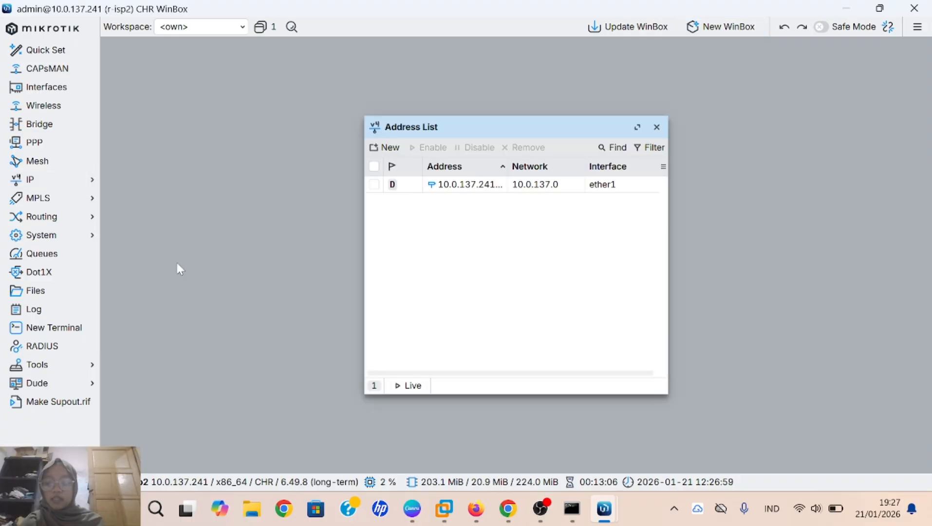
{"action": "left_click", "coordinate": [390, 146]}
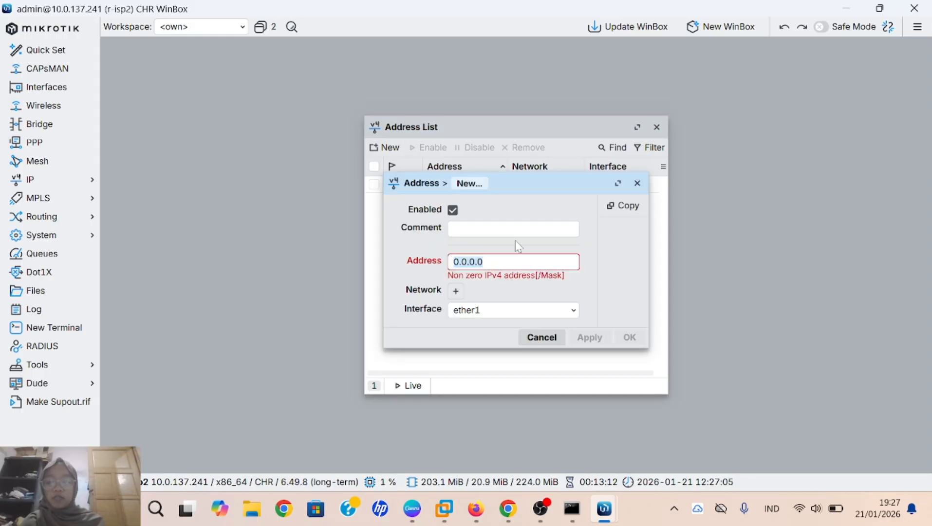
{"action": "key", "text": "BackSpace"}
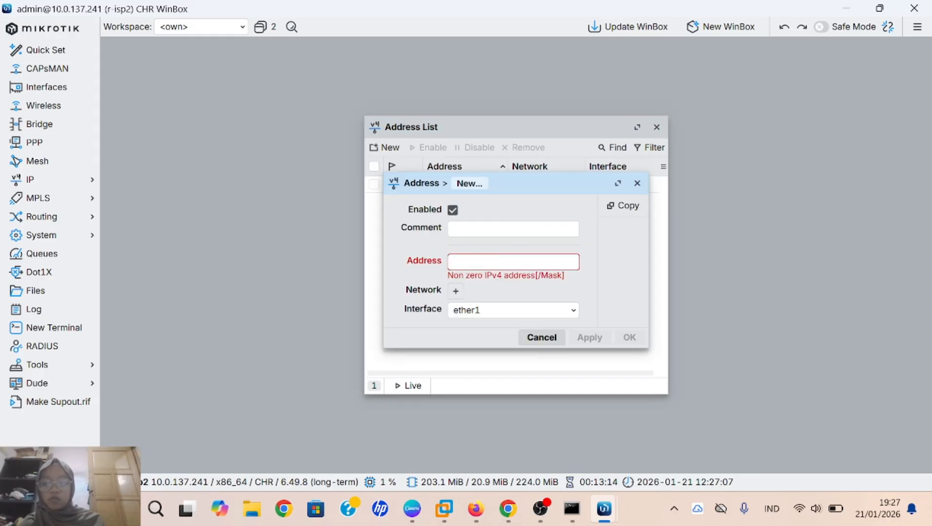
{"action": "type", "text": "172"}
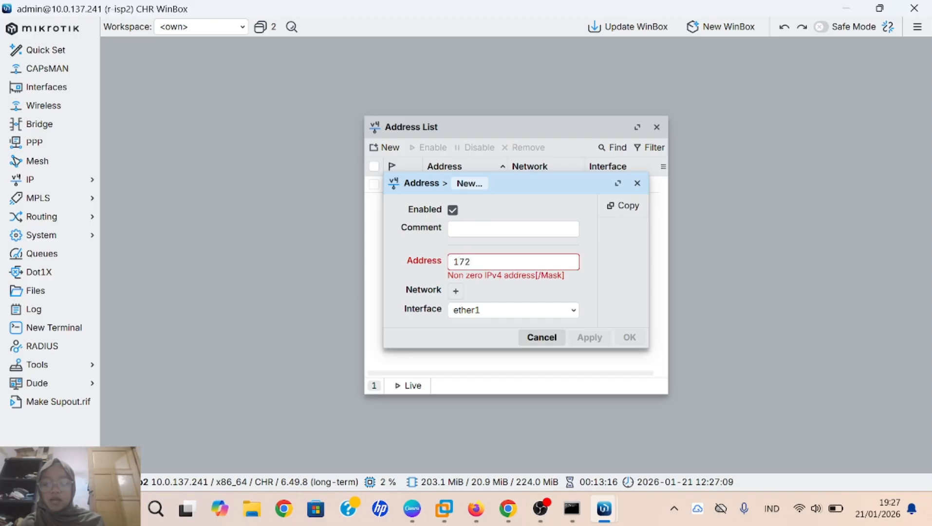
{"action": "type", "text": ".16"}
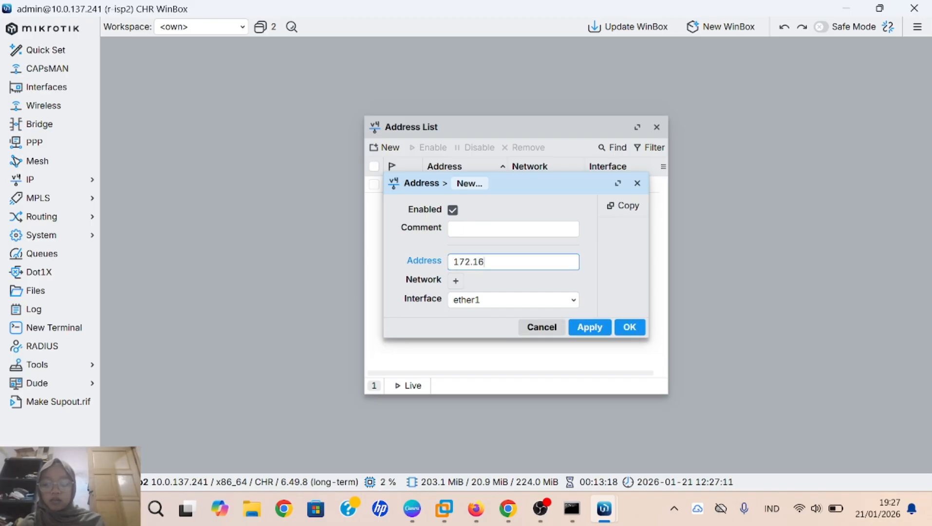
{"action": "type", "text": "."}
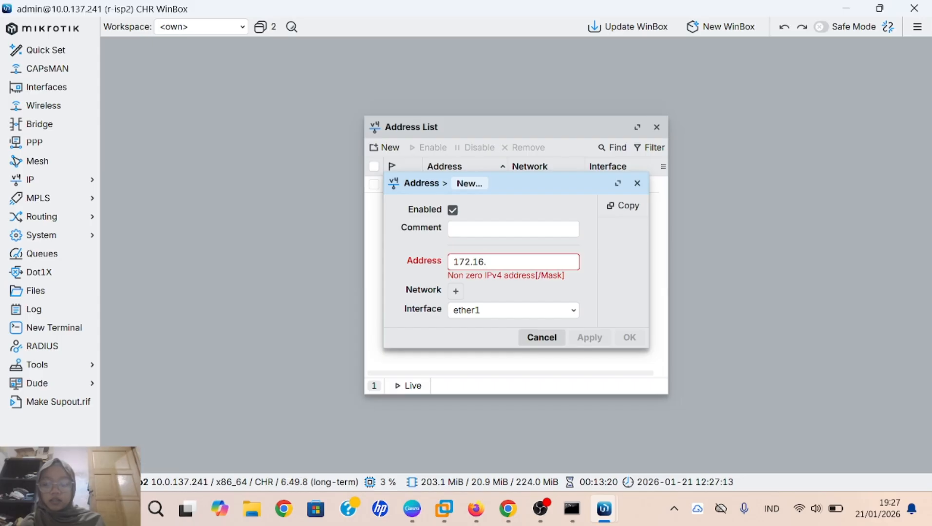
{"action": "type", "text": "1.1"}
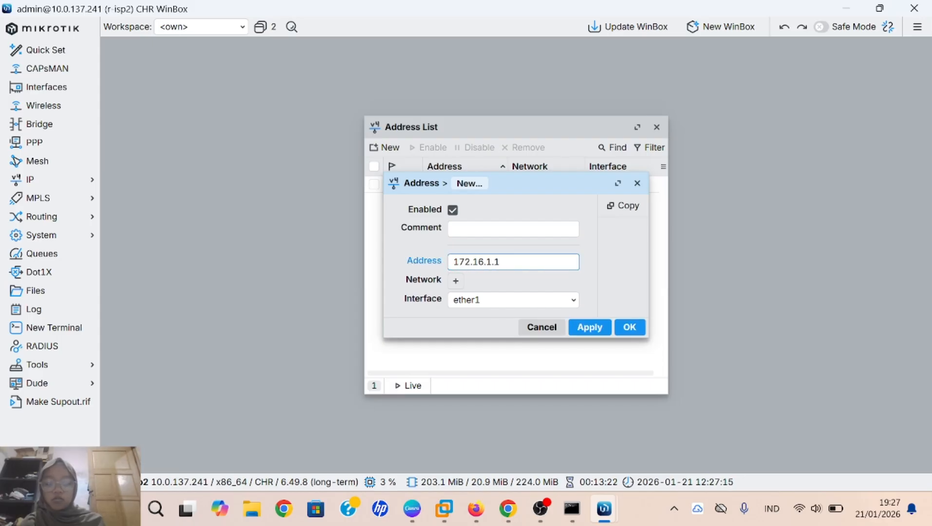
{"action": "type", "text": "/24"}
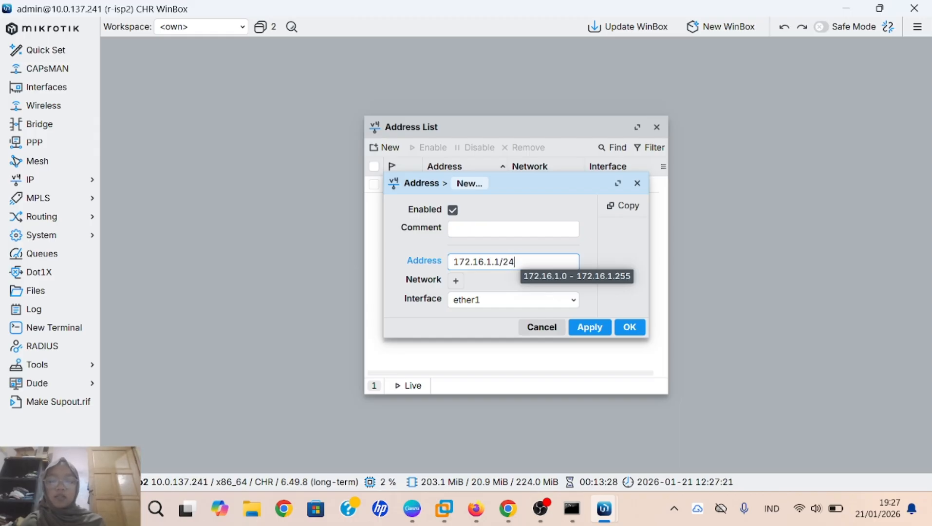
{"action": "left_click", "coordinate": [487, 302]}
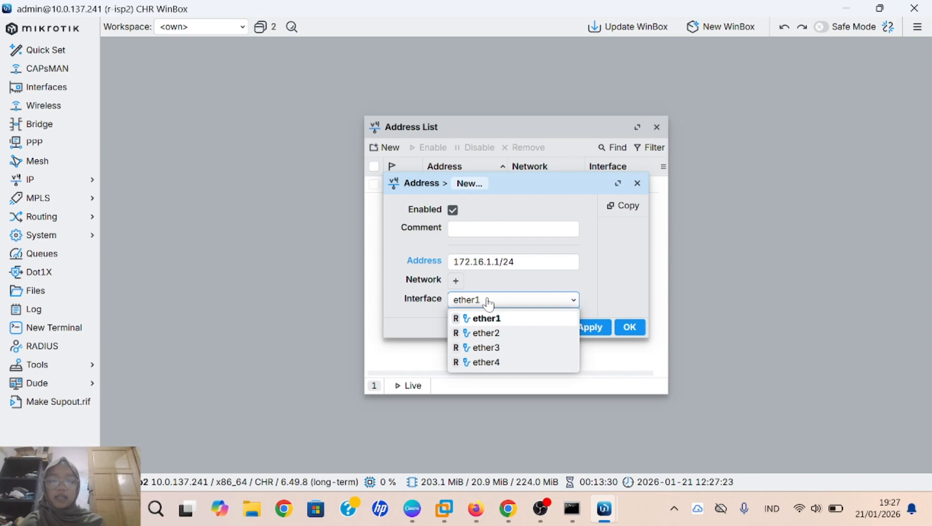
{"action": "left_click", "coordinate": [482, 333]}
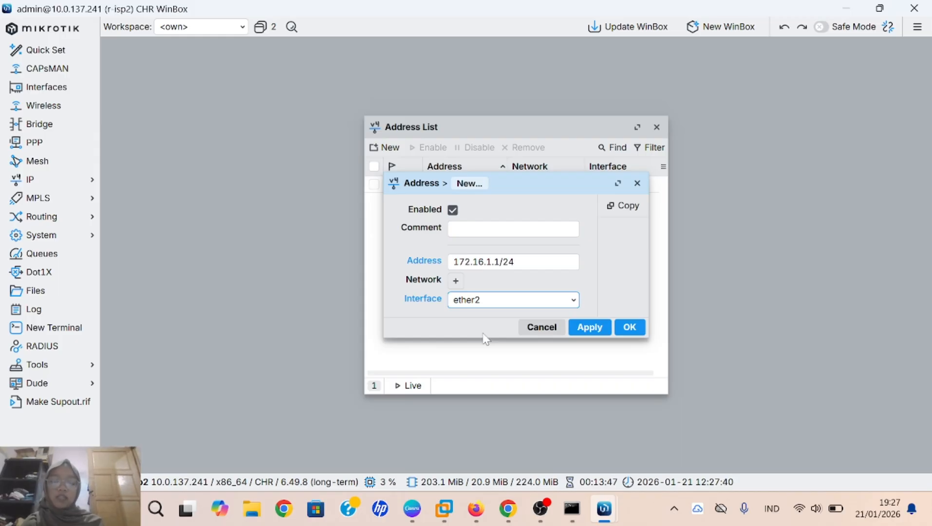
{"action": "left_click", "coordinate": [598, 333]}
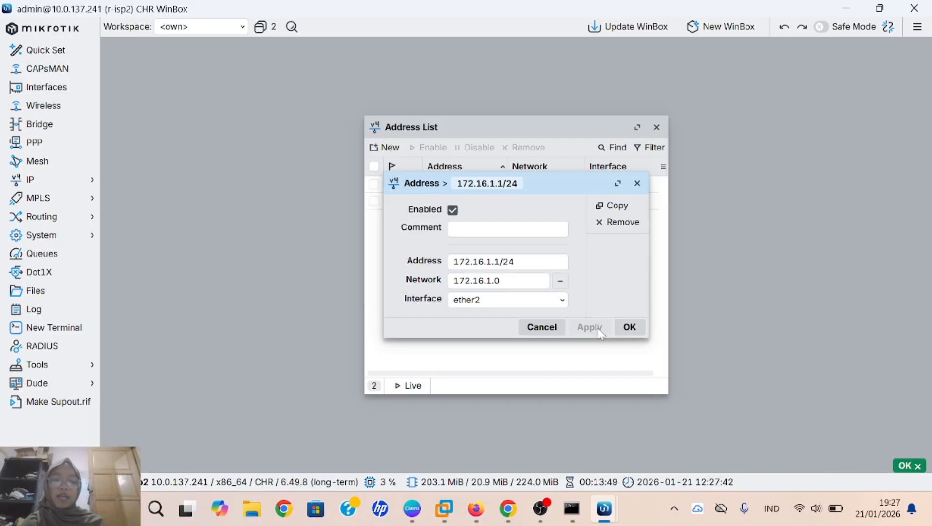
{"action": "left_click", "coordinate": [629, 327]}
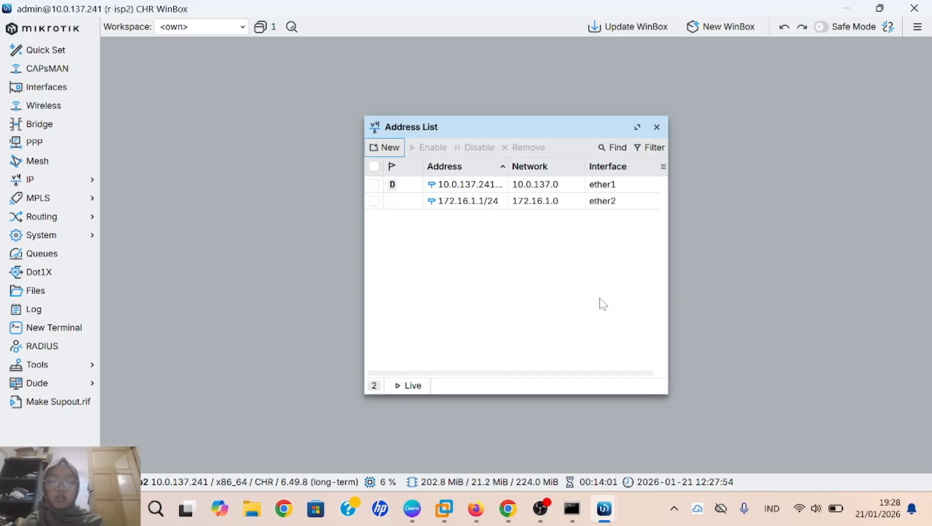
Step: On the r-coustemer session, add the IP address 192.168.110.2/24 on interface ether1
{"action": "mouse_move", "coordinate": [604, 508]}
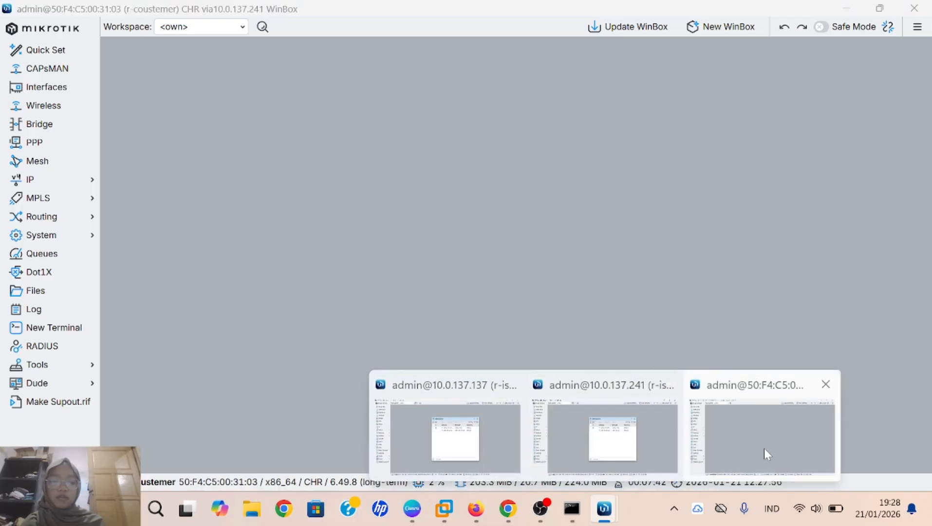
{"action": "left_click", "coordinate": [765, 450]}
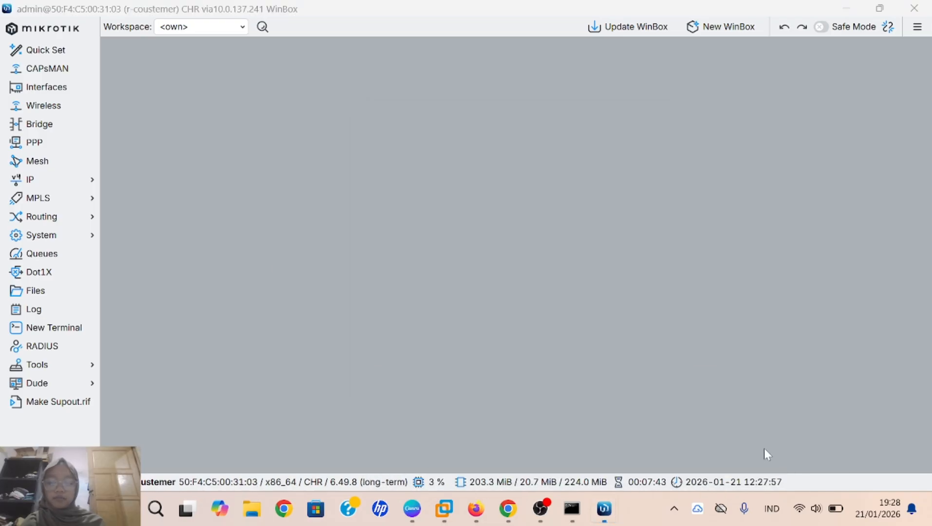
{"action": "left_click", "coordinate": [82, 183]}
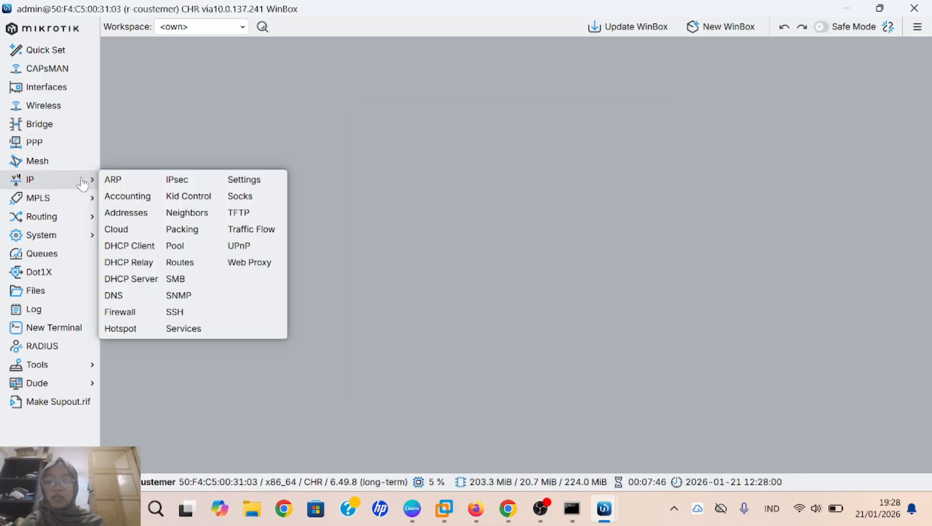
{"action": "left_click", "coordinate": [149, 223]}
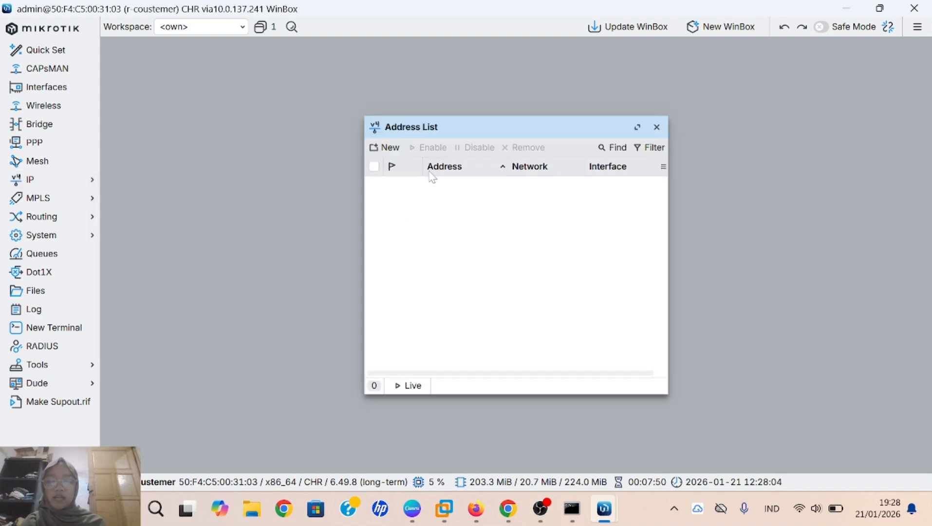
{"action": "left_click", "coordinate": [383, 152]}
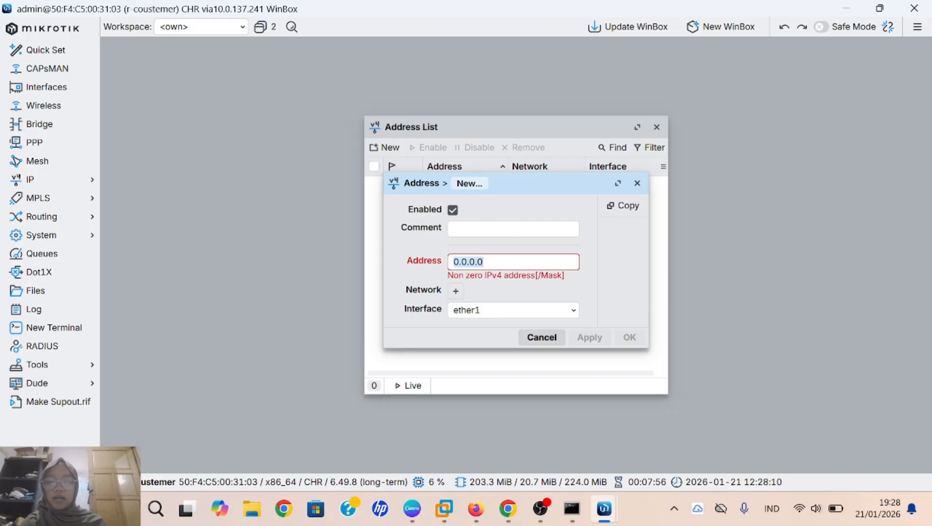
{"action": "key", "text": "BackSpace"}
{"action": "type", "text": "1"}
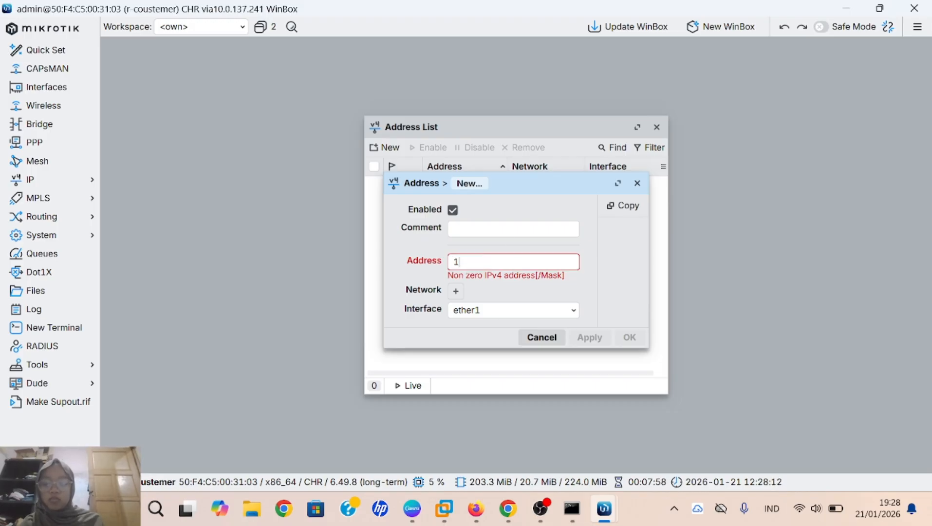
{"action": "type", "text": "92."}
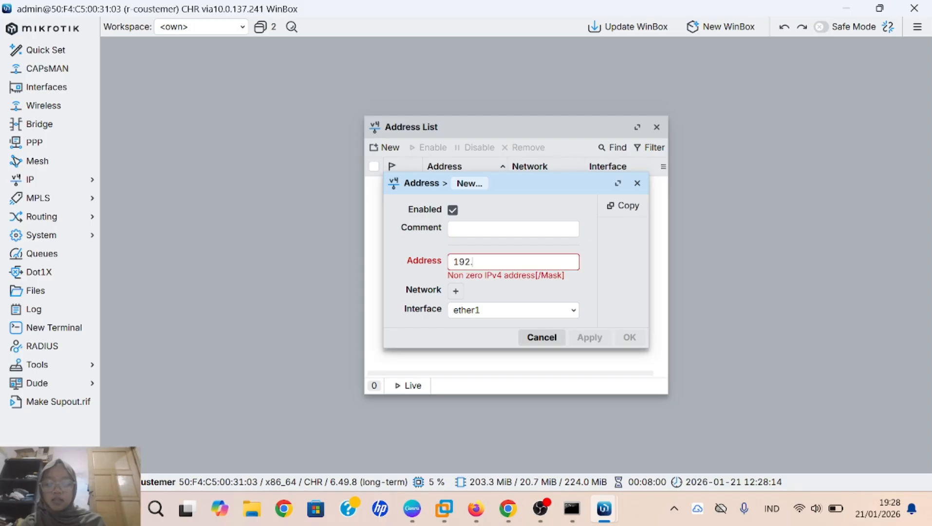
{"action": "type", "text": "168"}
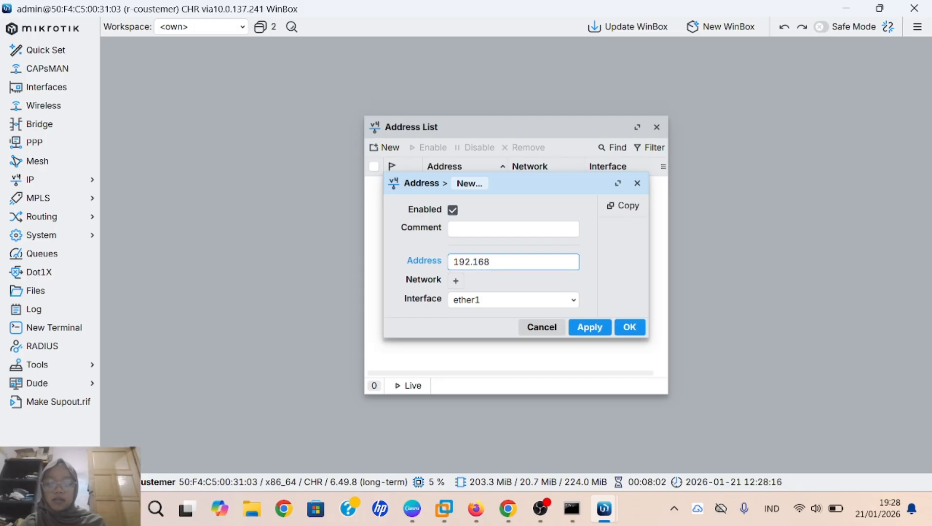
{"action": "type", "text": ".110.2"}
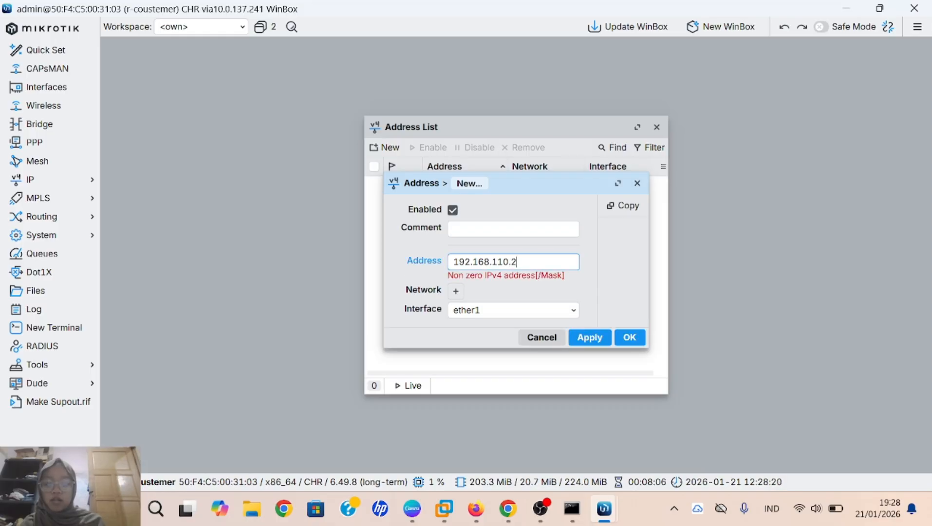
{"action": "type", "text": "/24"}
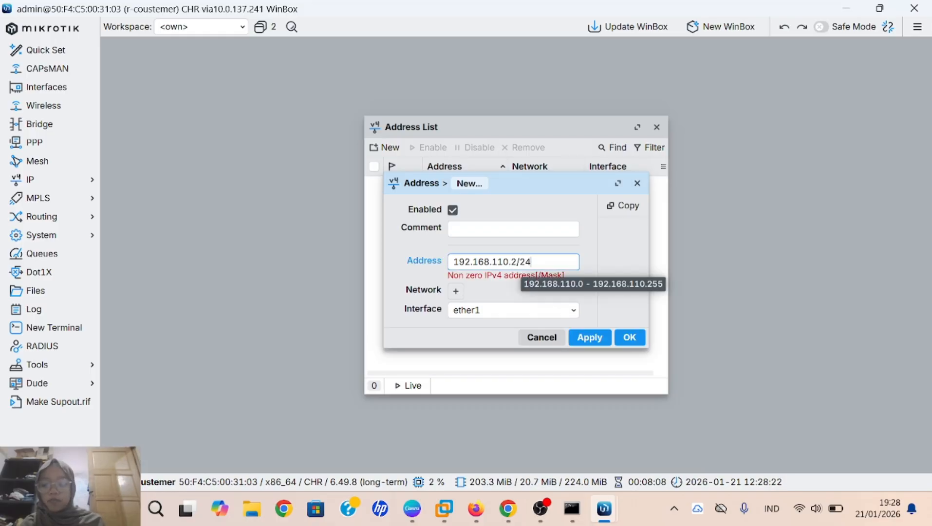
{"action": "left_click", "coordinate": [520, 311]}
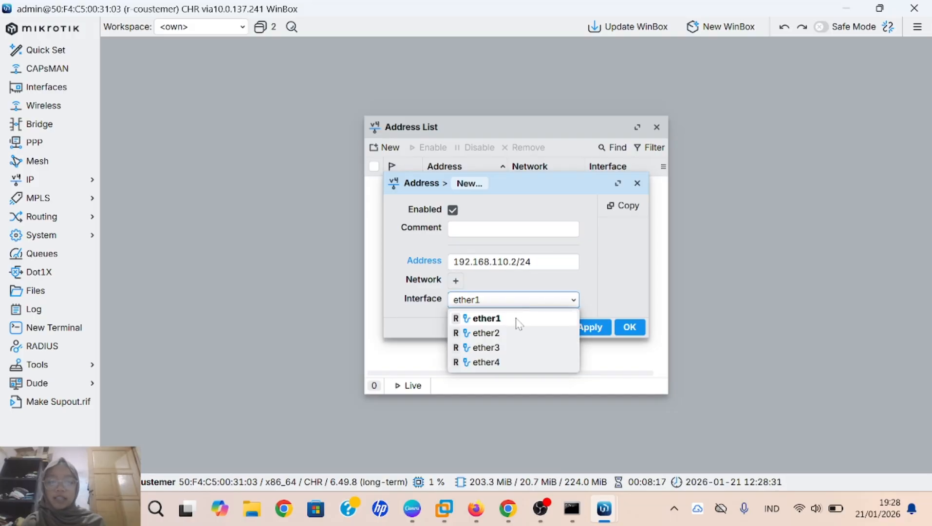
{"action": "left_click", "coordinate": [515, 318]}
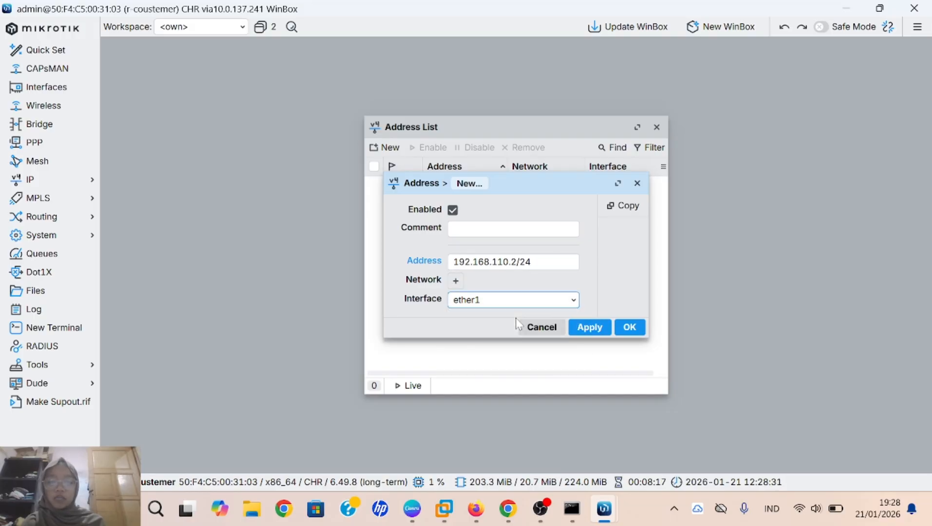
{"action": "left_click", "coordinate": [588, 330]}
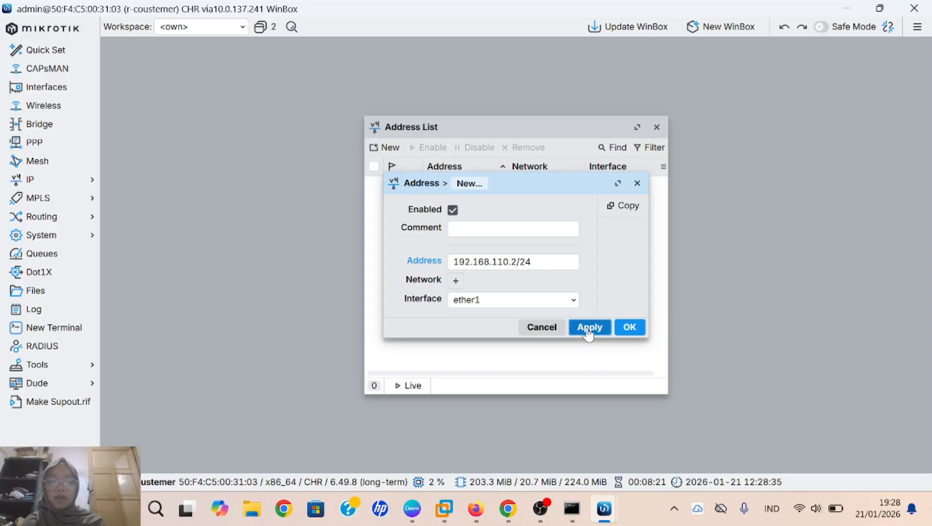
{"action": "left_click", "coordinate": [628, 327]}
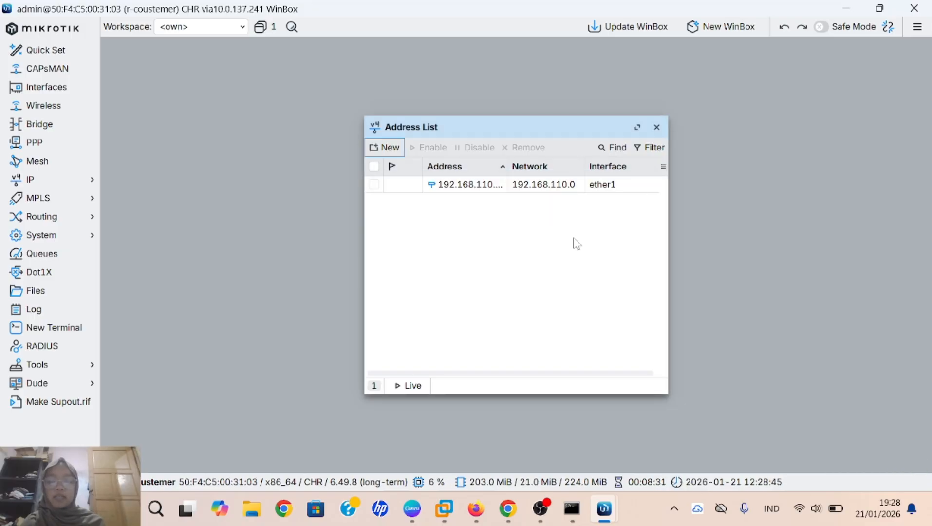
Step: Begin a new 172.16.1.2/24 entry, then remove the 192.168.110.2/24 address from the list
{"action": "left_click", "coordinate": [391, 147]}
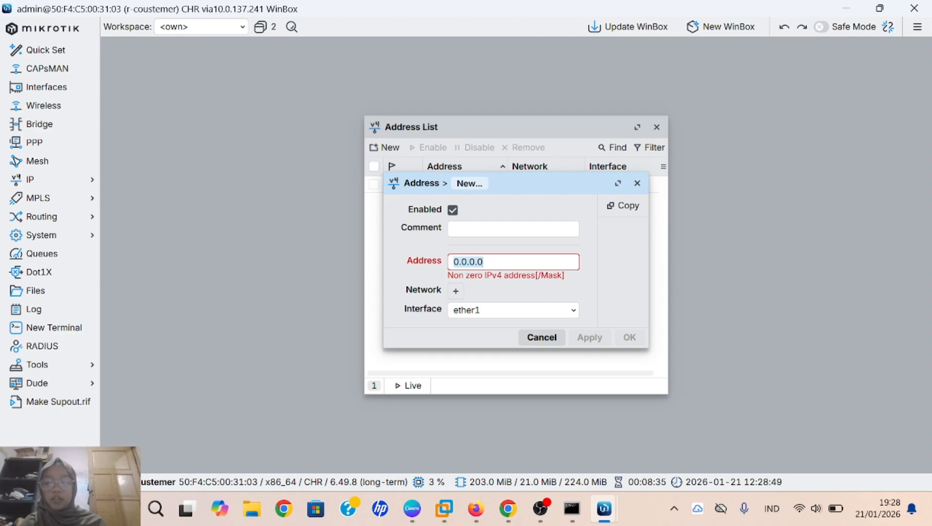
{"action": "key", "text": "BackSpace"}
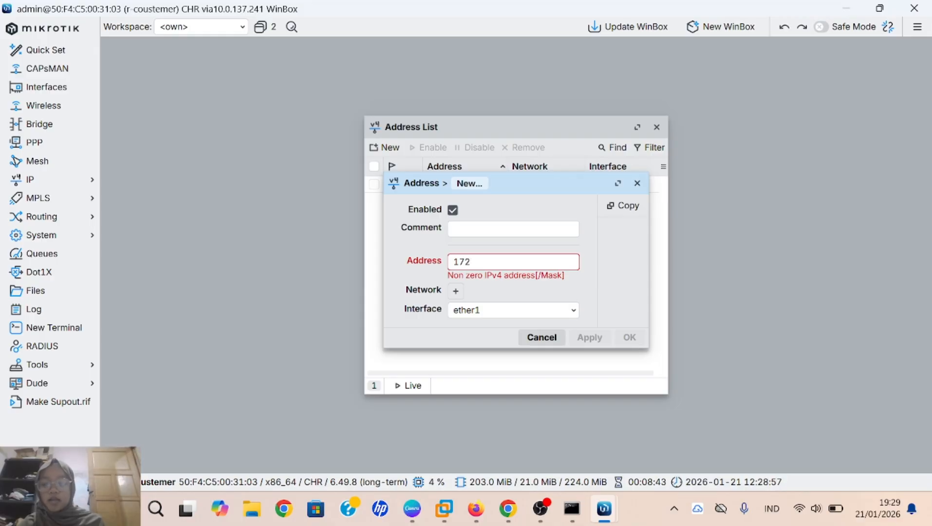
{"action": "type", "text": "172.16"}
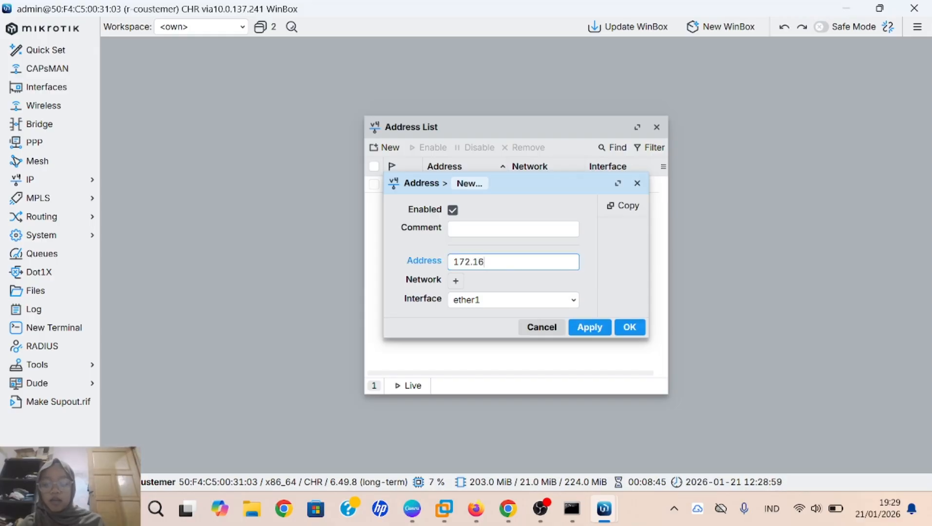
{"action": "type", "text": ".1"}
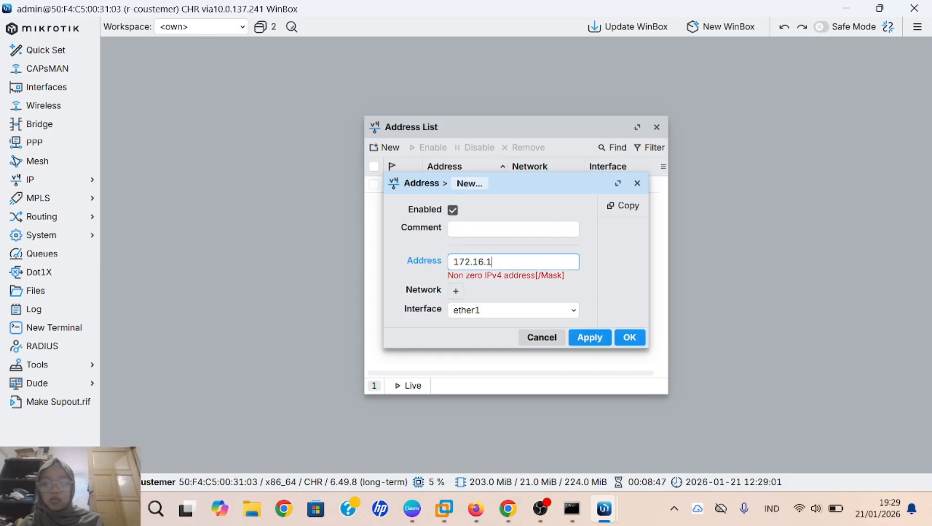
{"action": "type", "text": ".2/2"}
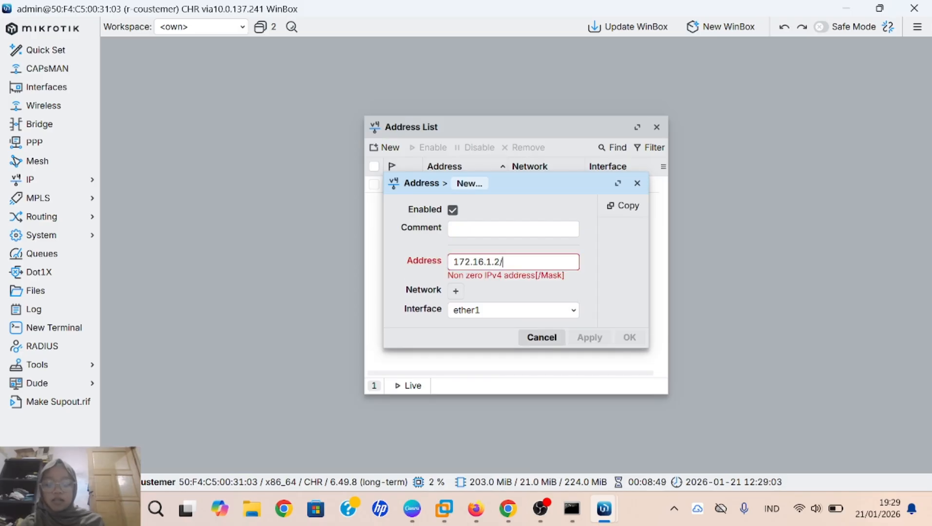
{"action": "type", "text": "4"}
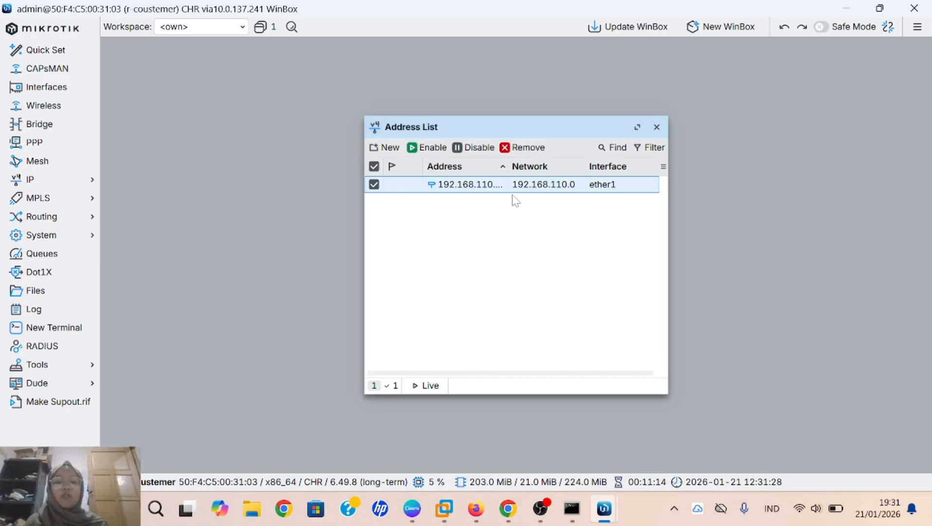
{"action": "left_click", "coordinate": [521, 149]}
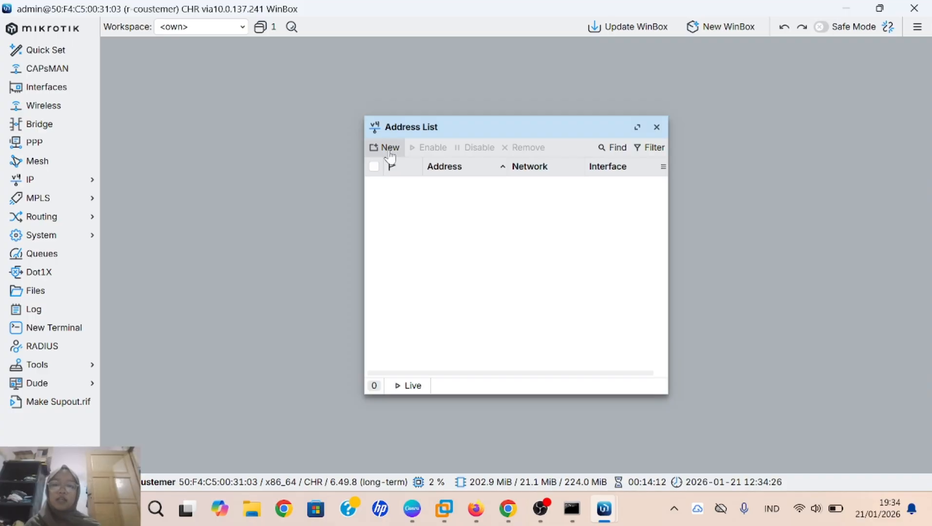
Step: Add the address 192.168.1.2/24 on ether1
{"action": "left_click", "coordinate": [389, 147]}
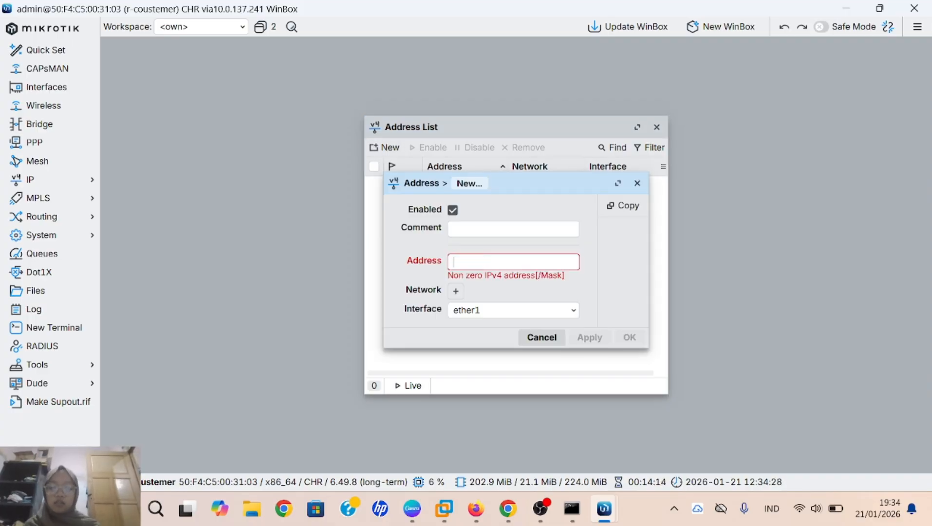
{"action": "type", "text": "192.16"}
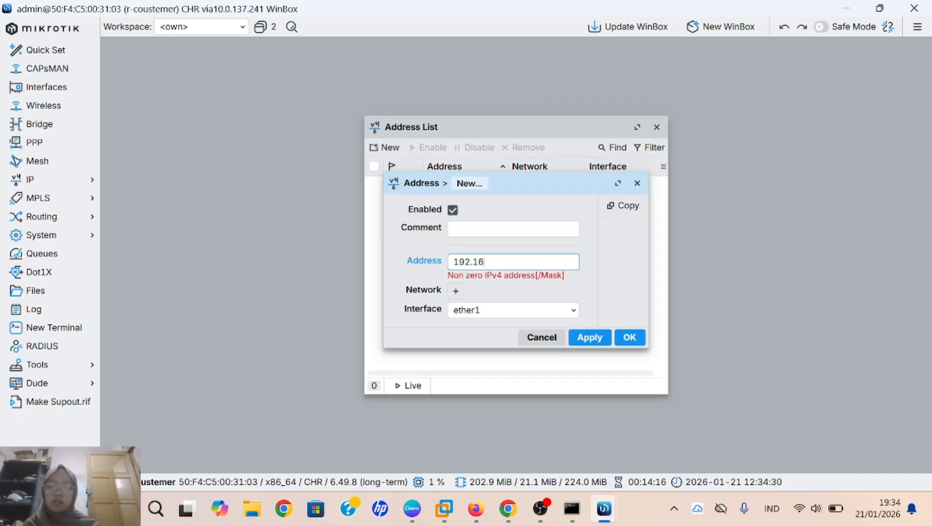
{"action": "type", "text": "8.1.2"}
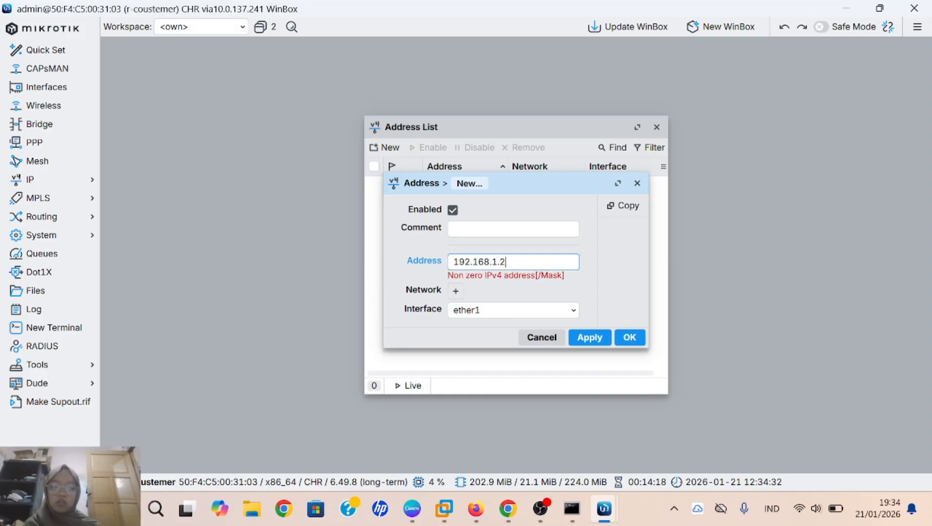
{"action": "type", "text": "/24"}
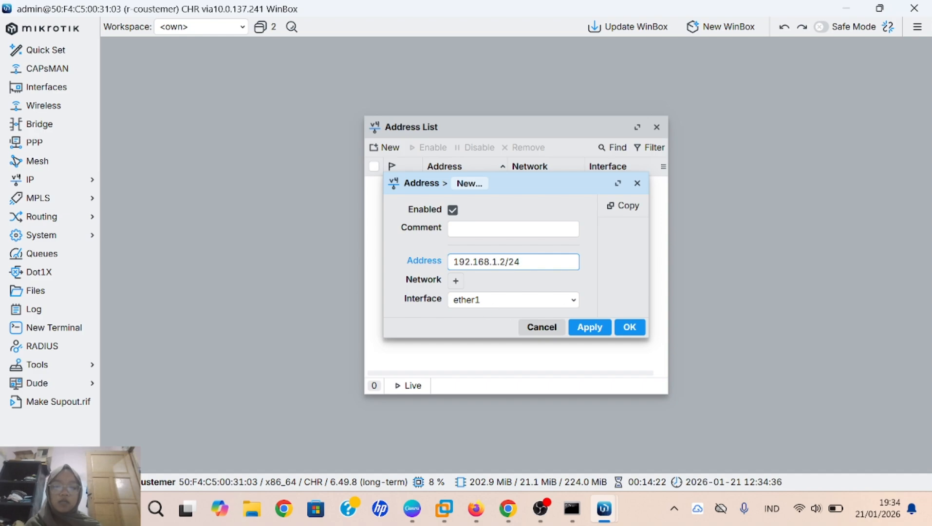
{"action": "left_click", "coordinate": [591, 328]}
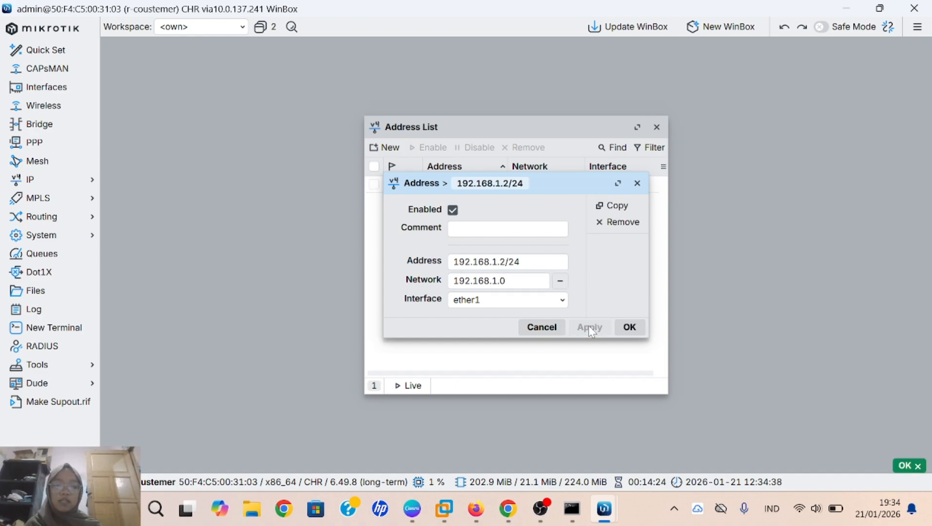
{"action": "left_click", "coordinate": [623, 335]}
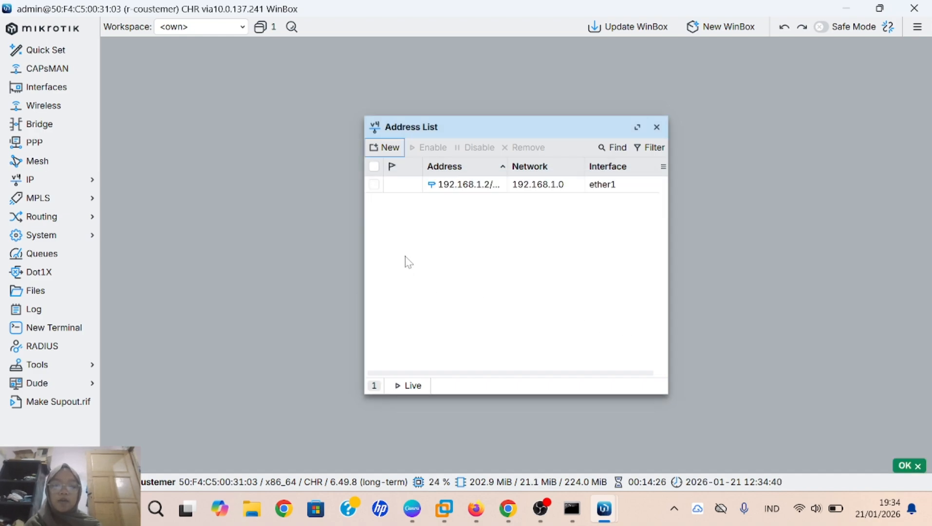
Step: Add the address 172.16.1.2/24 on ether2
{"action": "left_click", "coordinate": [385, 147]}
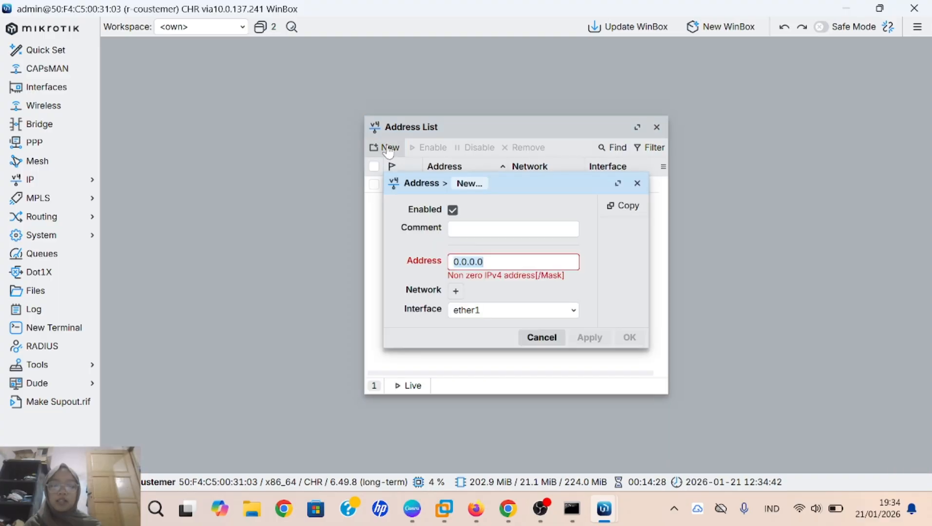
{"action": "key", "text": "BackSpace"}
{"action": "type", "text": "172"}
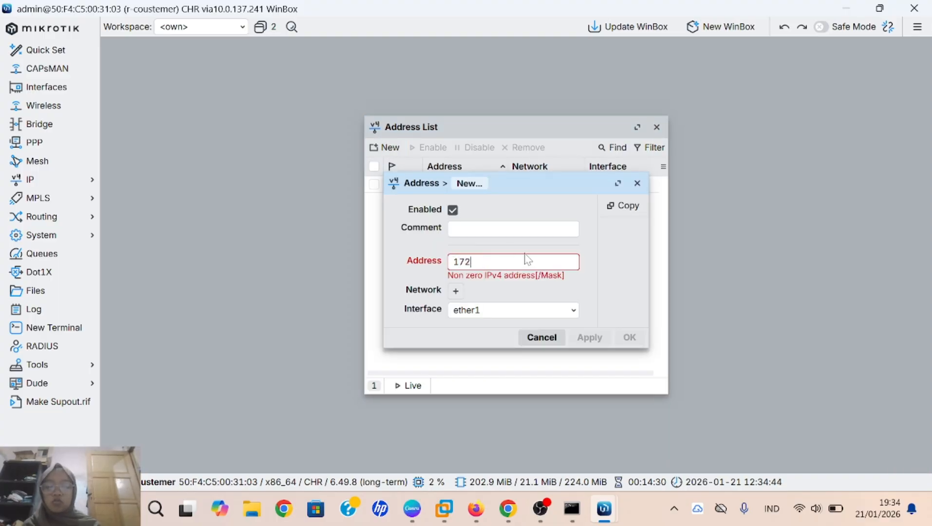
{"action": "type", "text": ".16."}
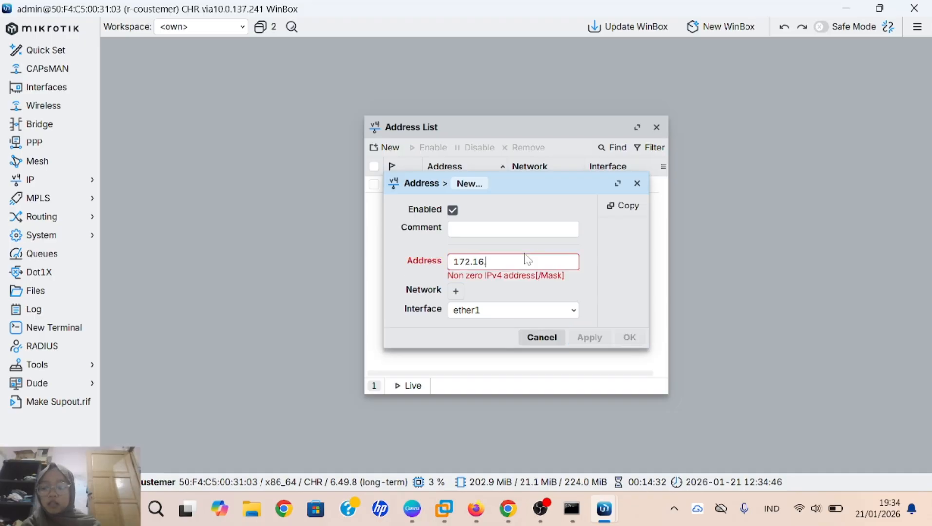
{"action": "type", "text": "1.2"}
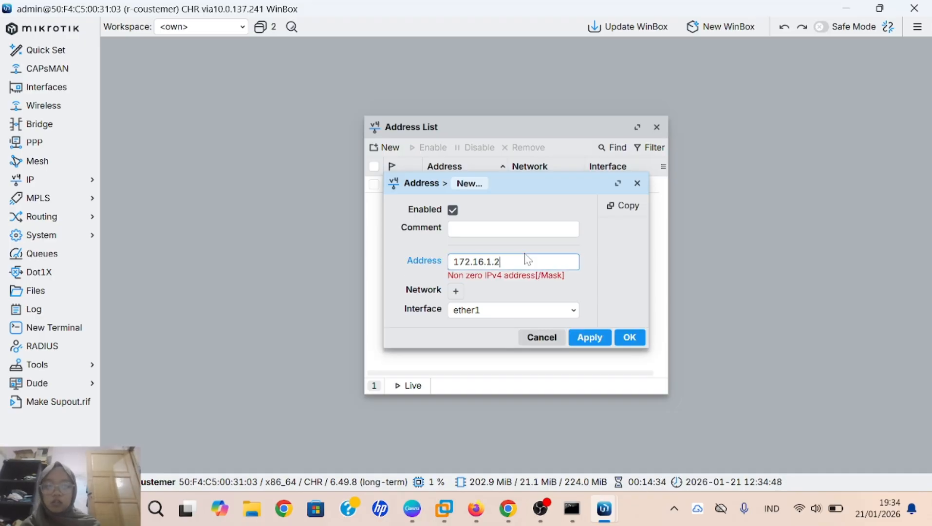
{"action": "type", "text": "/24"}
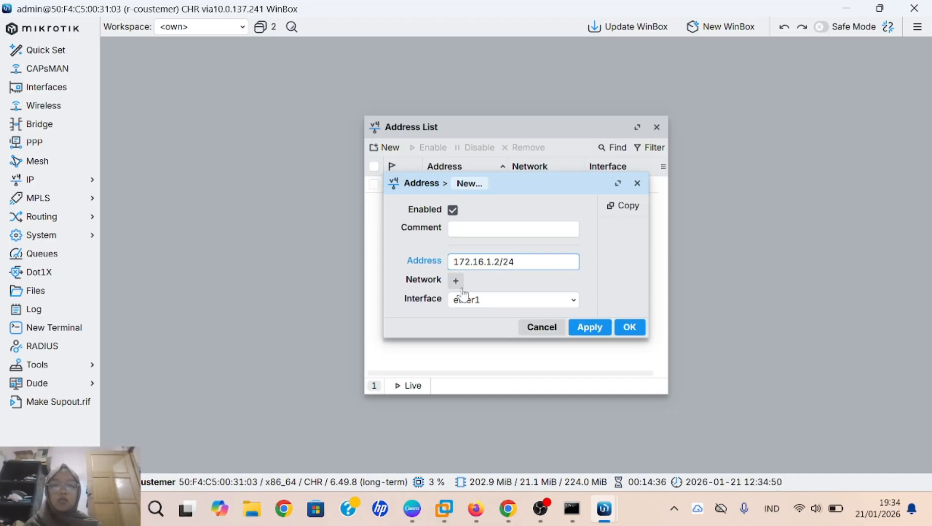
{"action": "left_click", "coordinate": [474, 303]}
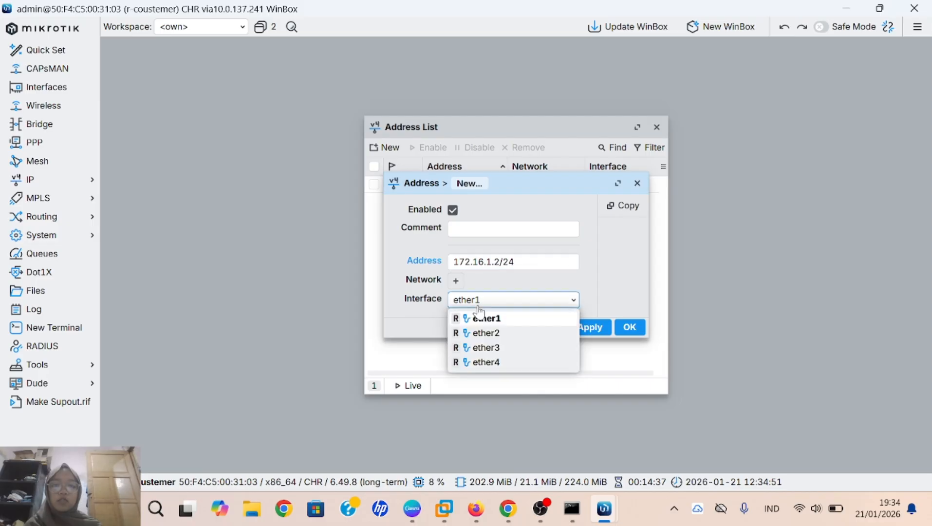
{"action": "left_click", "coordinate": [495, 335]}
{"action": "left_click", "coordinate": [601, 326]}
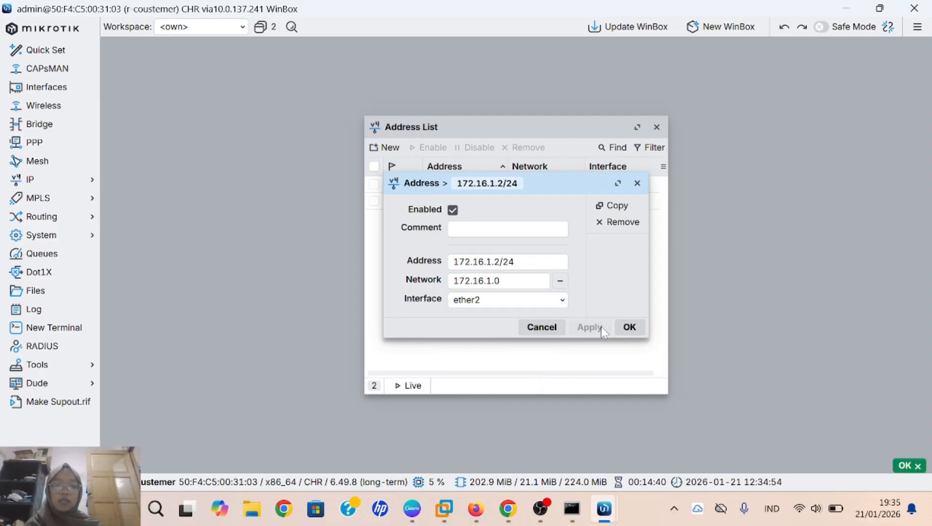
{"action": "left_click", "coordinate": [629, 327]}
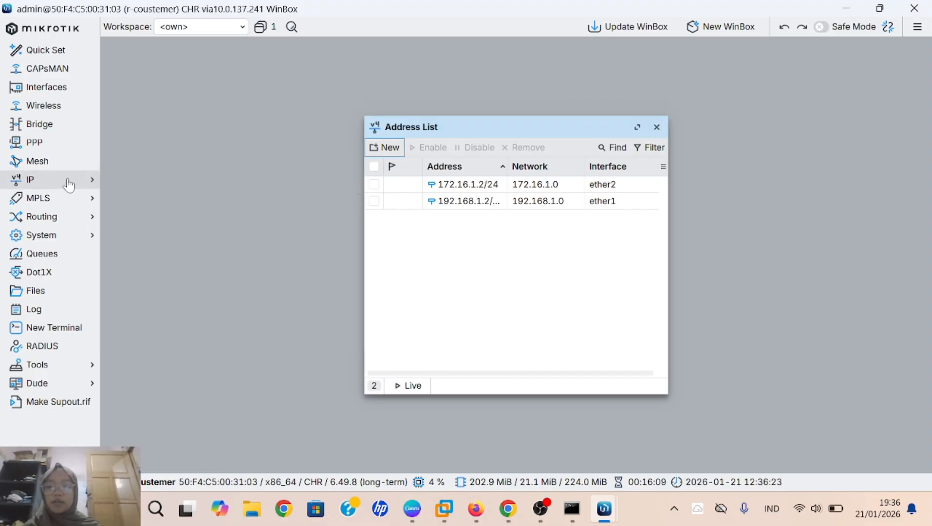
Step: Create a static route 0.0.0.0/0 with gateway 192.168.110.1 in r-coustemer's route list
{"action": "left_click", "coordinate": [91, 189]}
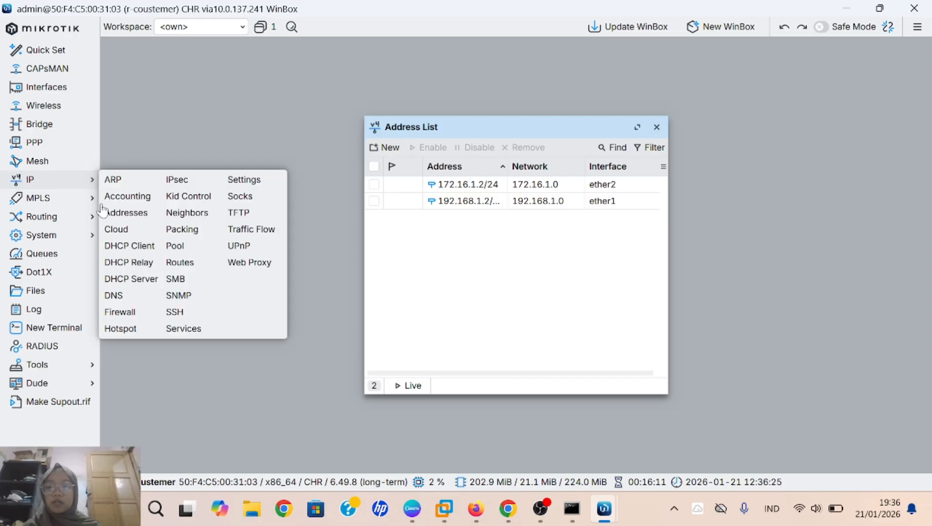
{"action": "left_click", "coordinate": [191, 263]}
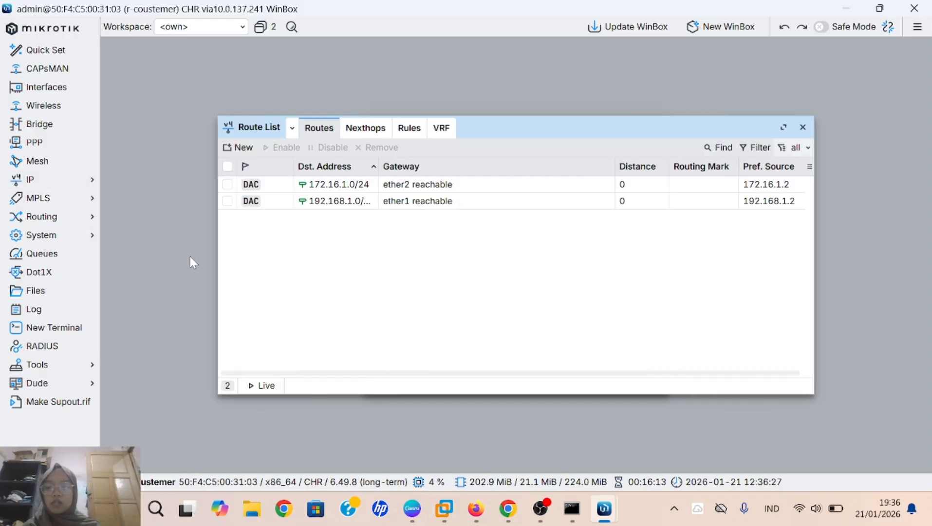
{"action": "left_click", "coordinate": [245, 154]}
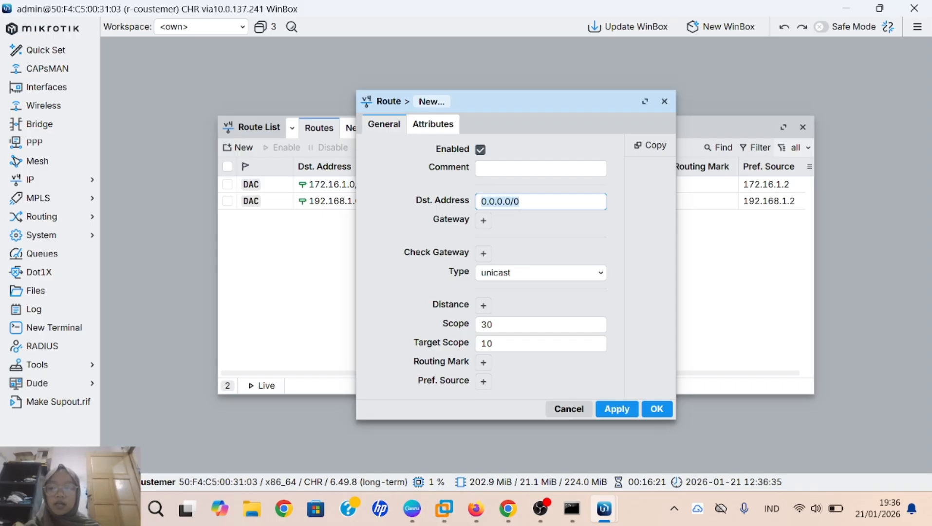
{"action": "left_click", "coordinate": [484, 221]}
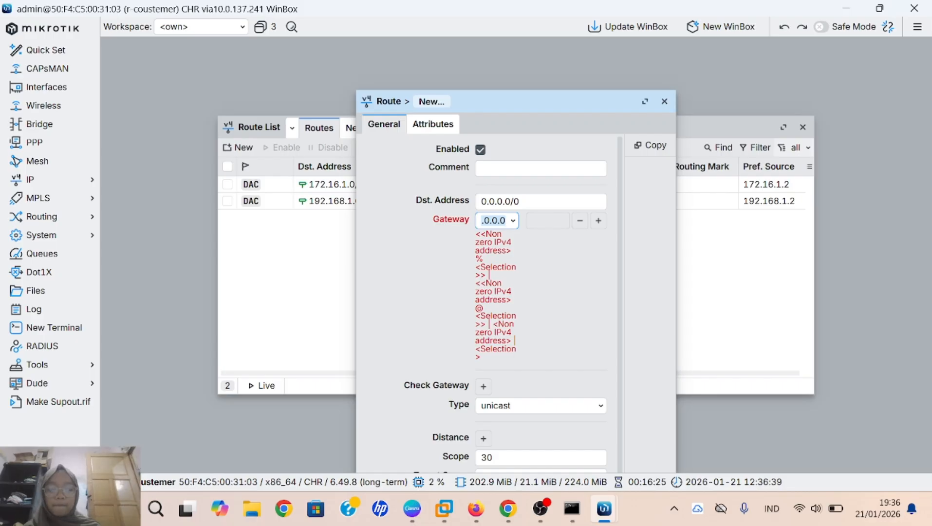
{"action": "key", "text": "BackSpace"}
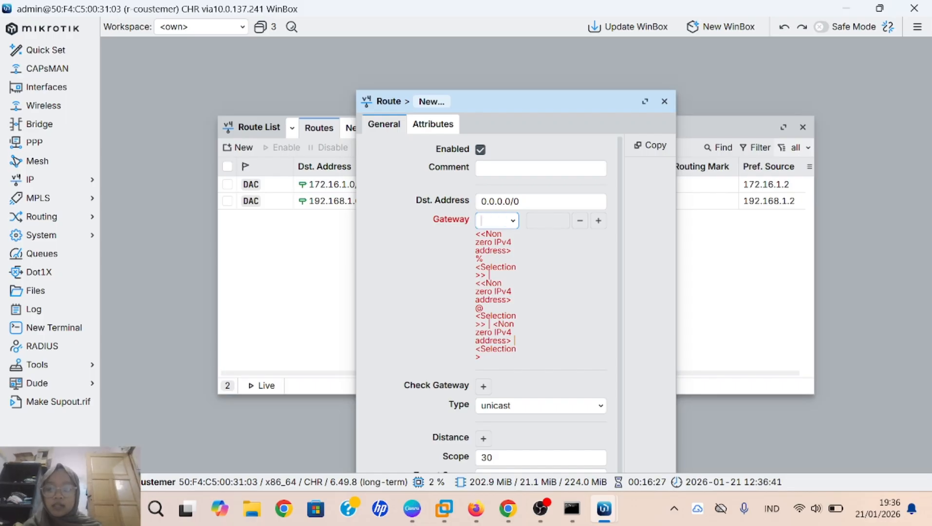
{"action": "type", "text": "192."}
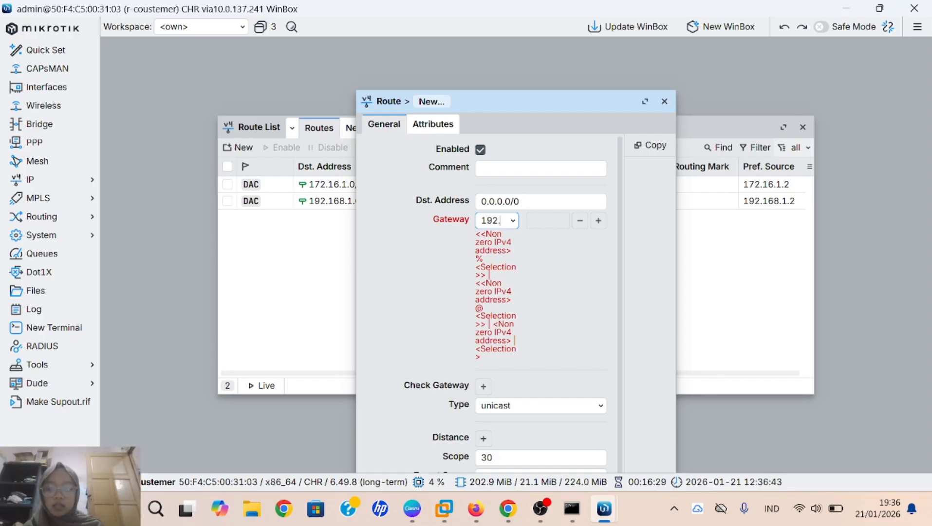
{"action": "type", "text": "168"}
{"action": "type", "text": ".11"}
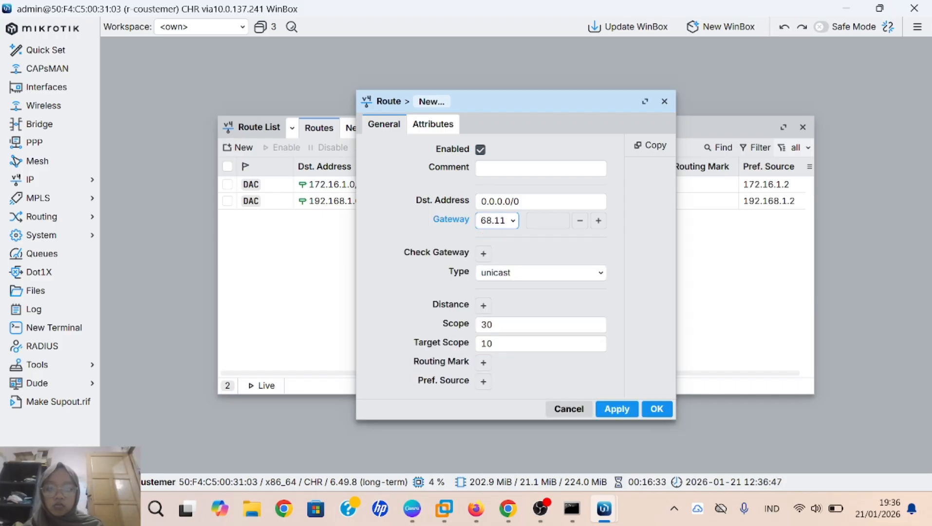
{"action": "type", "text": "0.1"}
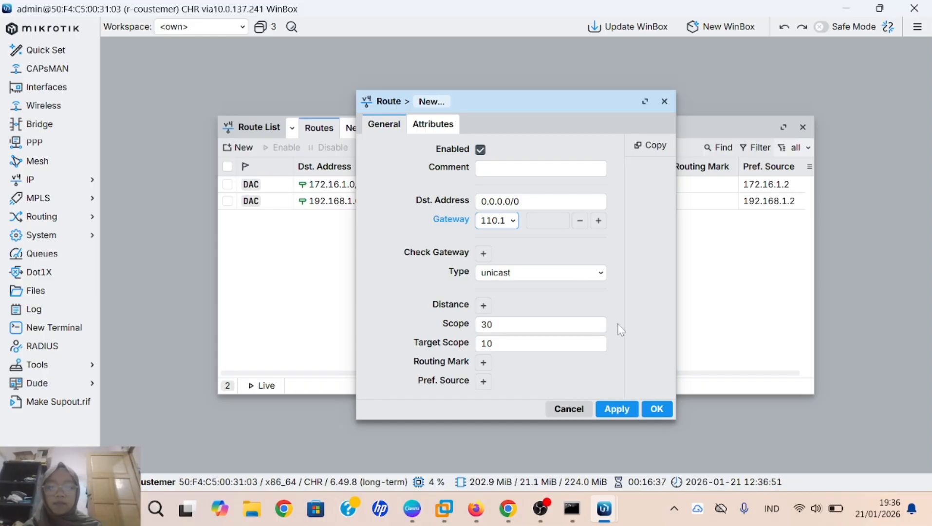
{"action": "left_click", "coordinate": [617, 408]}
{"action": "left_click", "coordinate": [655, 409]}
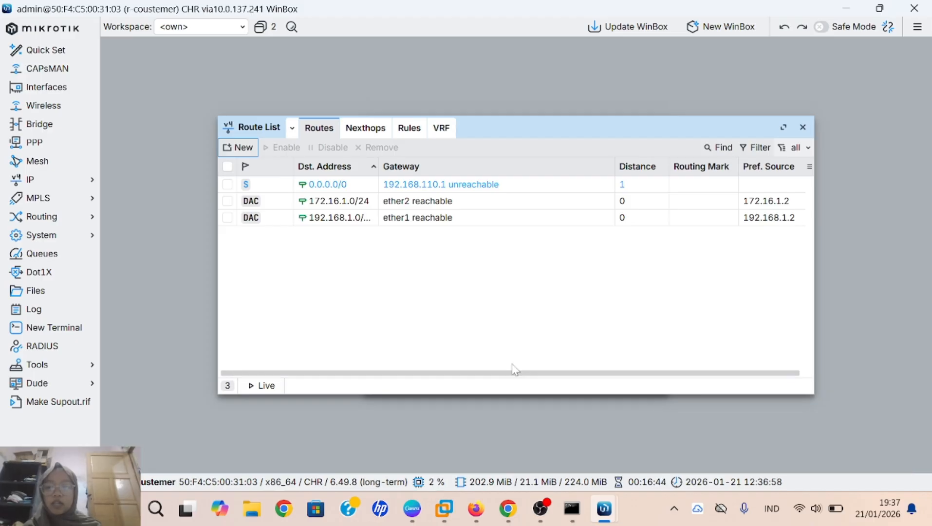
Step: Add another 0.0.0.0/0 route via gateway 172.16.1.1, which becomes active on ether2
{"action": "left_click", "coordinate": [239, 147]}
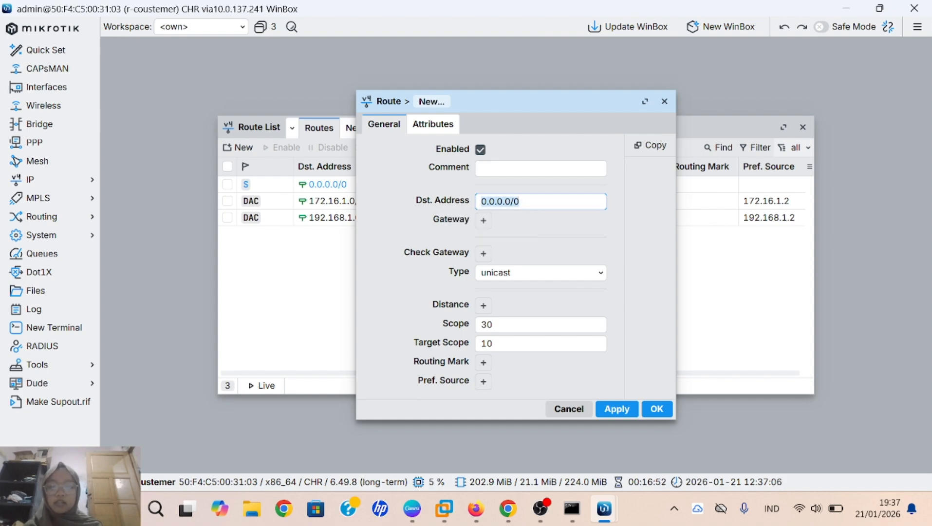
{"action": "left_click", "coordinate": [483, 222]}
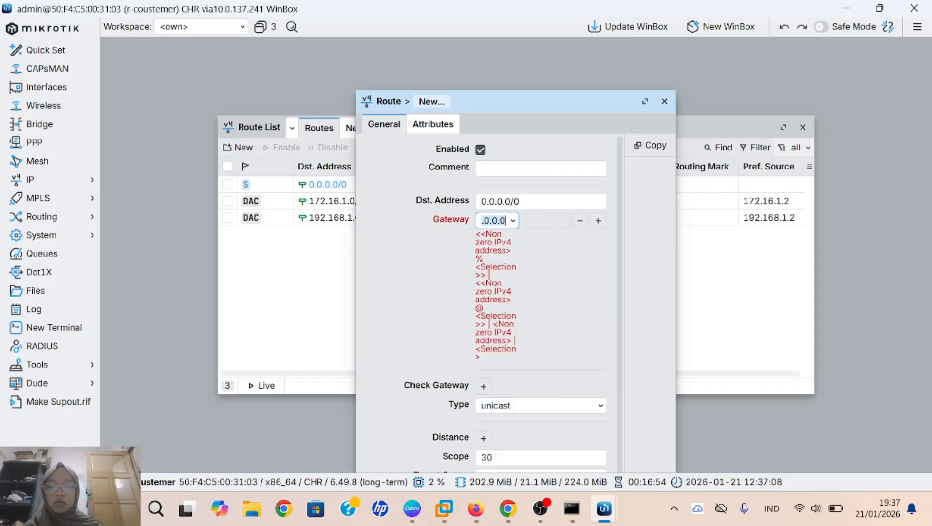
{"action": "key", "text": "BackSpace"}
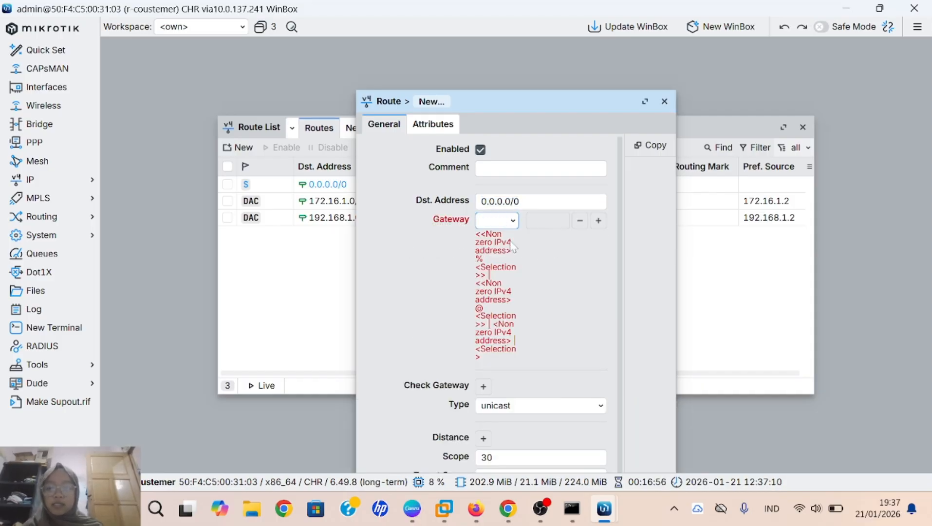
{"action": "type", "text": "172"}
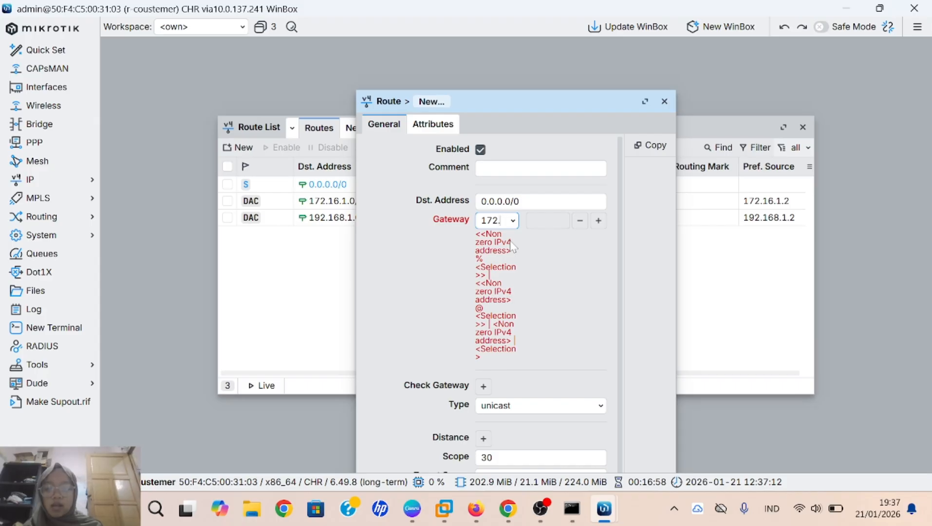
{"action": "type", "text": ".16"}
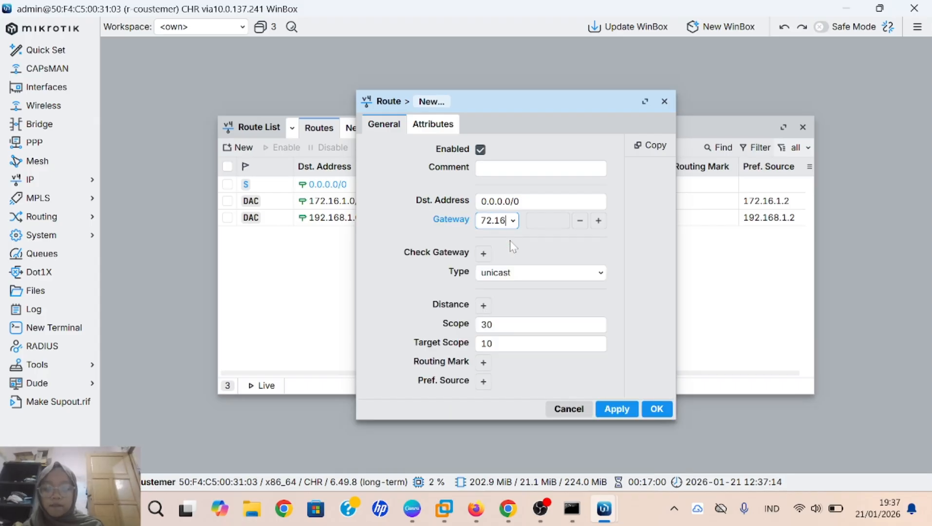
{"action": "type", "text": ".1.1.1"}
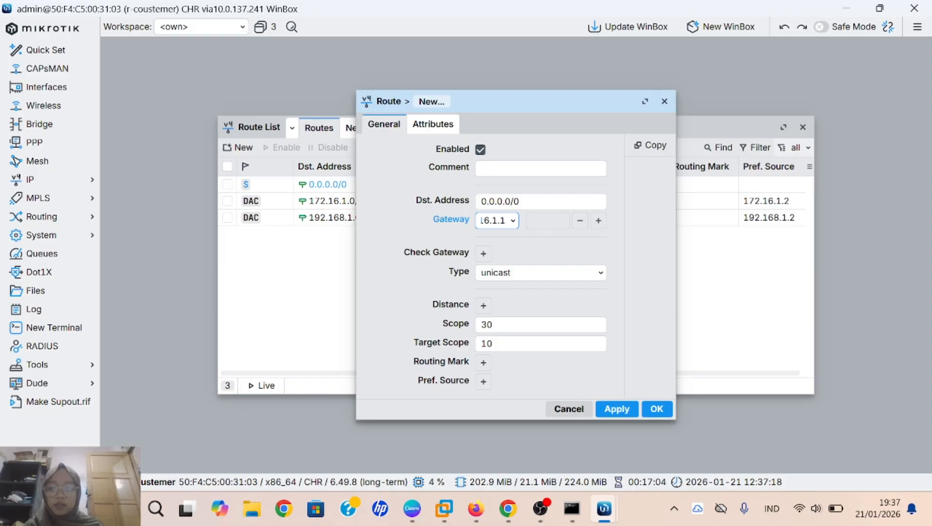
{"action": "left_click", "coordinate": [616, 408]}
{"action": "left_click", "coordinate": [658, 411]}
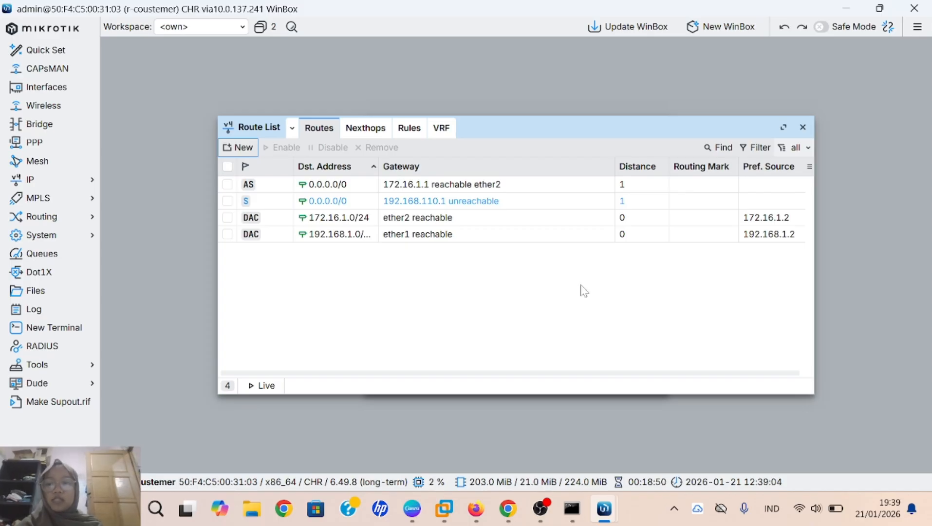
Step: Set r-coustemer's DNS server to 8.8.8.8
{"action": "left_click", "coordinate": [68, 179]}
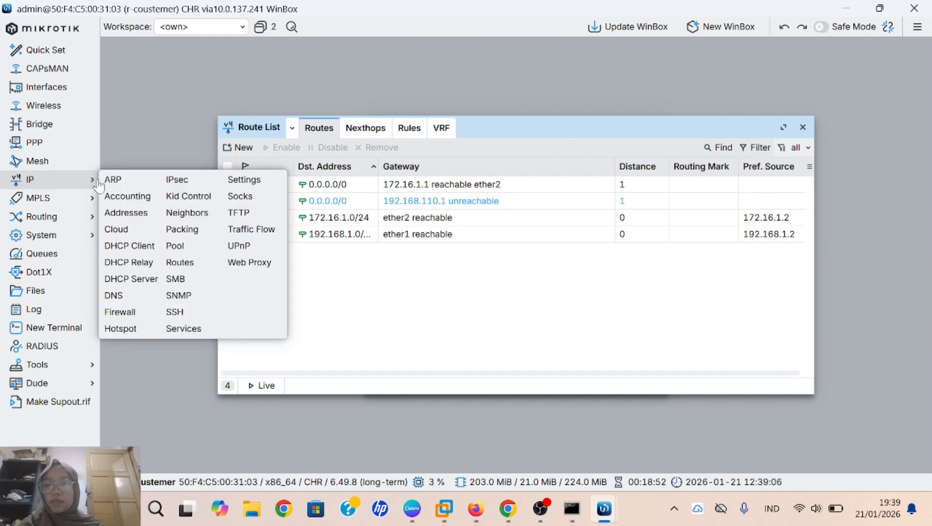
{"action": "left_click", "coordinate": [113, 295]}
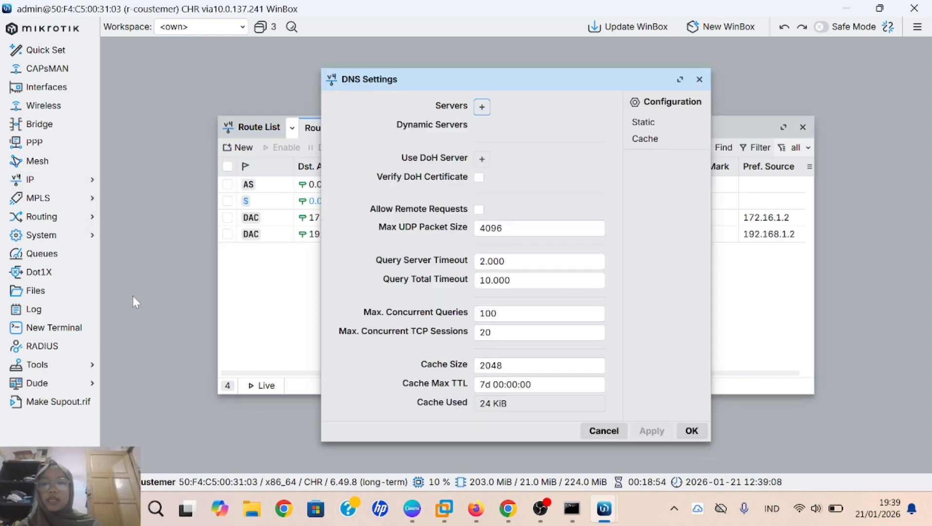
{"action": "left_click", "coordinate": [481, 106]}
{"action": "key", "text": "BackSpace"}
{"action": "type", "text": "8"}
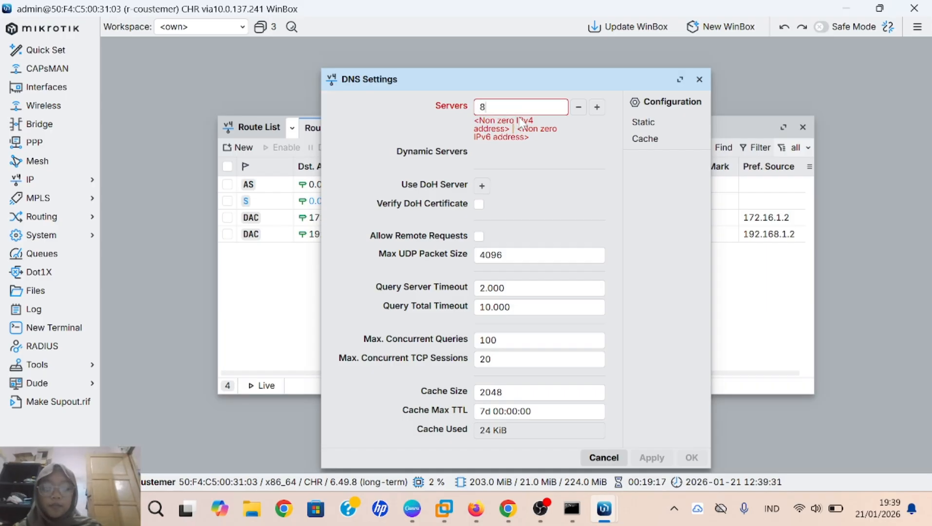
{"action": "type", "text": ".8.8"}
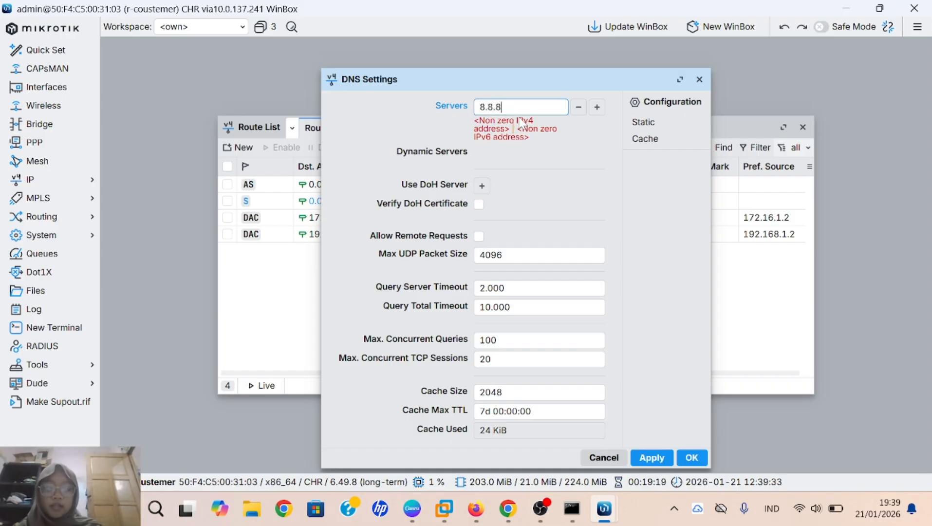
{"action": "type", "text": ".8"}
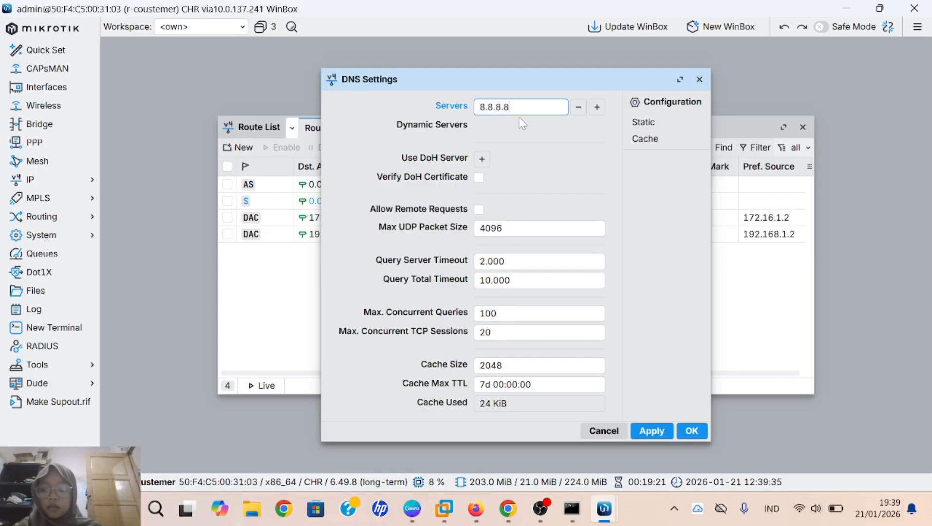
{"action": "left_click", "coordinate": [654, 430]}
{"action": "left_click", "coordinate": [692, 430]}
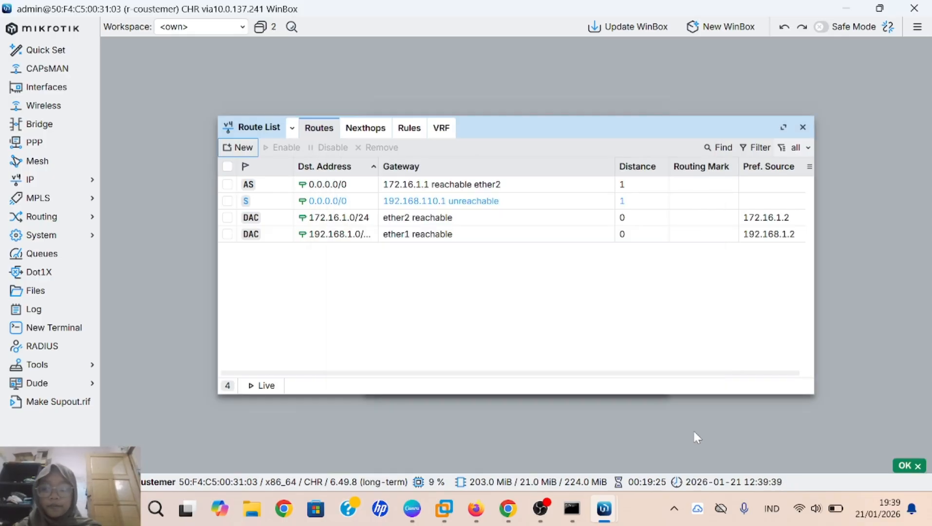
Step: Switch to the r-isp1 session at 10.0.137.137 and bring up its firewall filter rules
{"action": "mouse_move", "coordinate": [604, 508]}
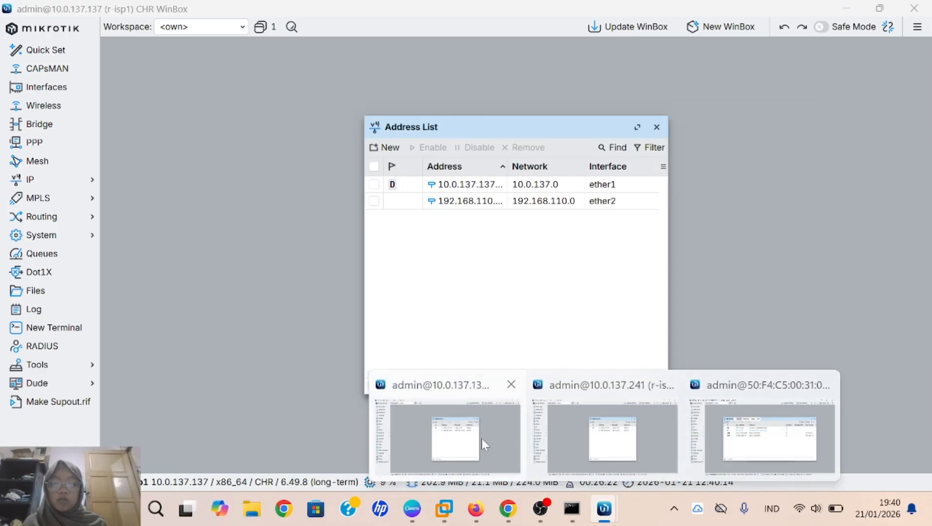
{"action": "left_click", "coordinate": [481, 439]}
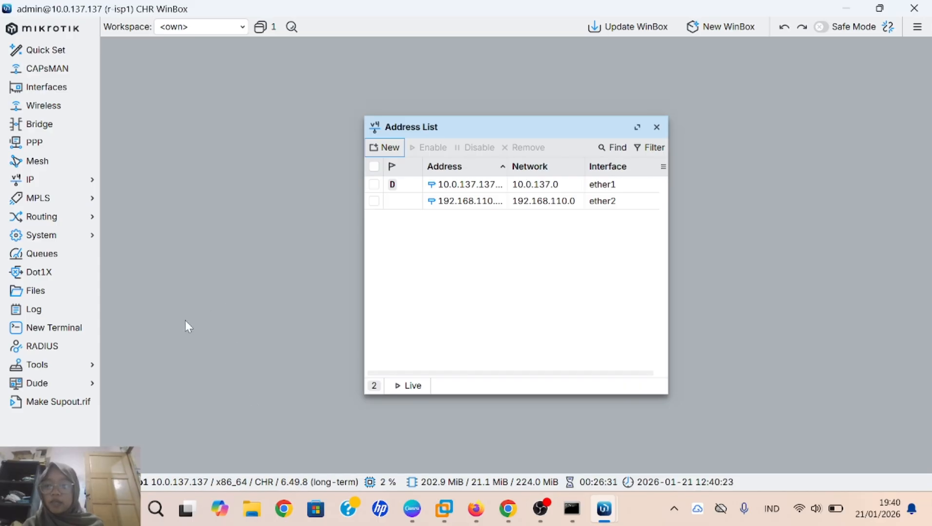
{"action": "left_click", "coordinate": [83, 179]}
{"action": "left_click", "coordinate": [139, 314]}
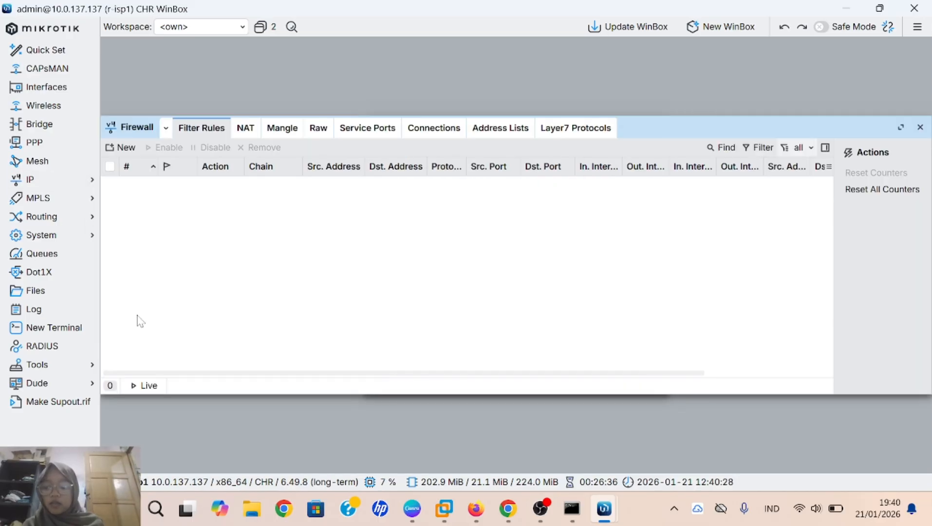
Step: Add a srcnat rule on r-isp1 with out-interface ether1 and action masquerade
{"action": "left_click", "coordinate": [246, 129]}
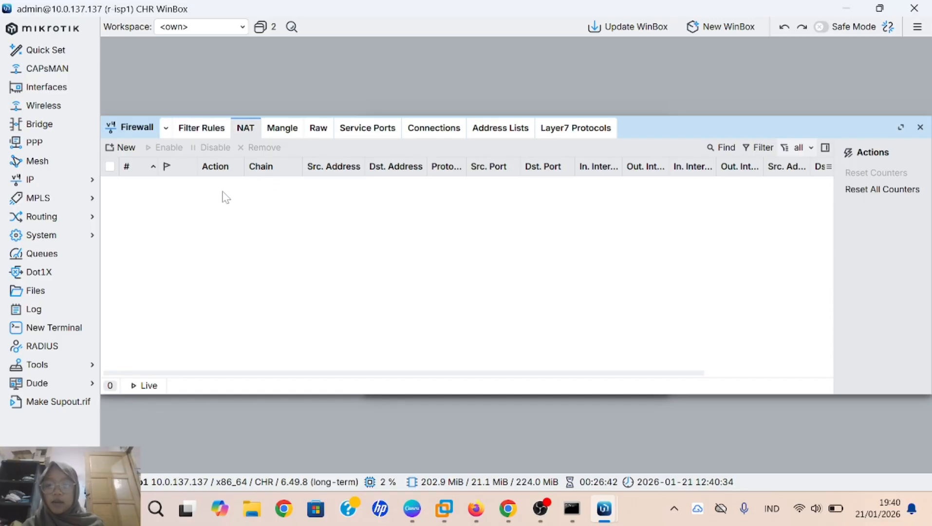
{"action": "left_click", "coordinate": [125, 155]}
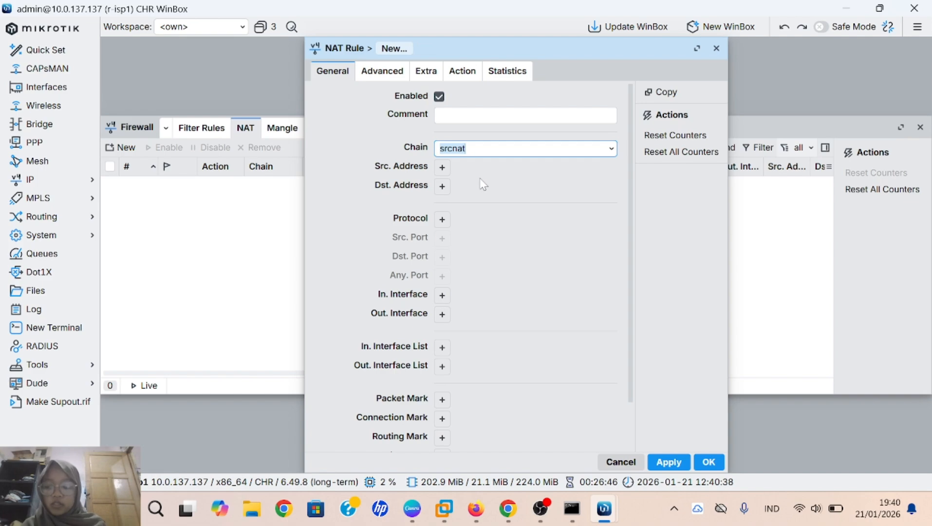
{"action": "left_click", "coordinate": [443, 314]}
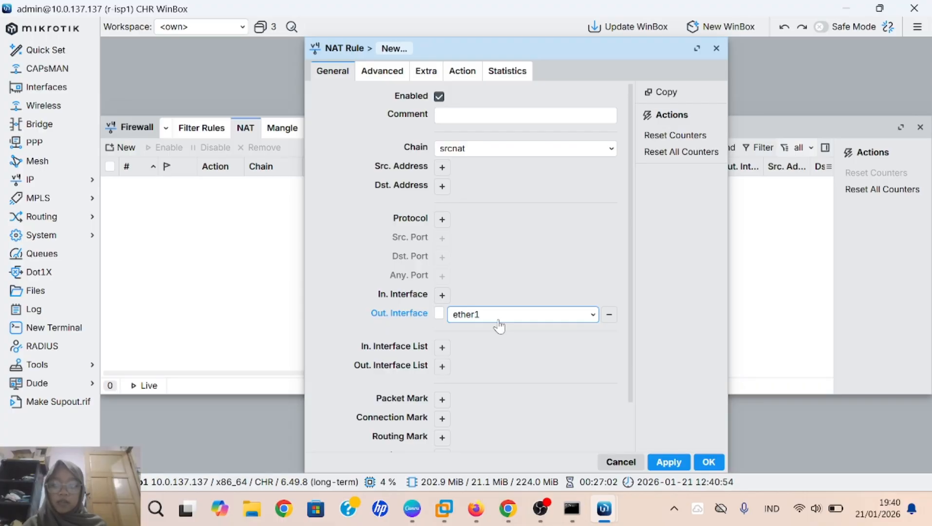
{"action": "left_click", "coordinate": [462, 72]}
{"action": "left_click", "coordinate": [456, 98]}
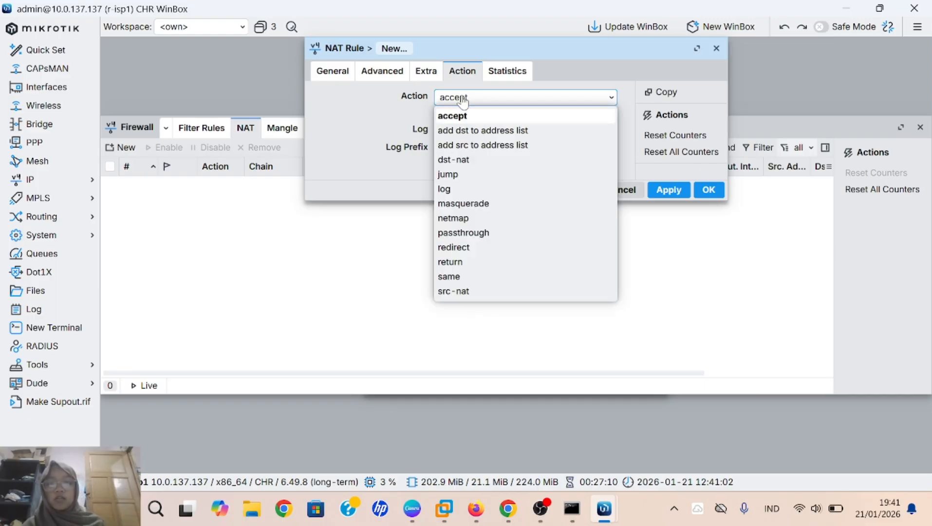
{"action": "left_click", "coordinate": [463, 204]}
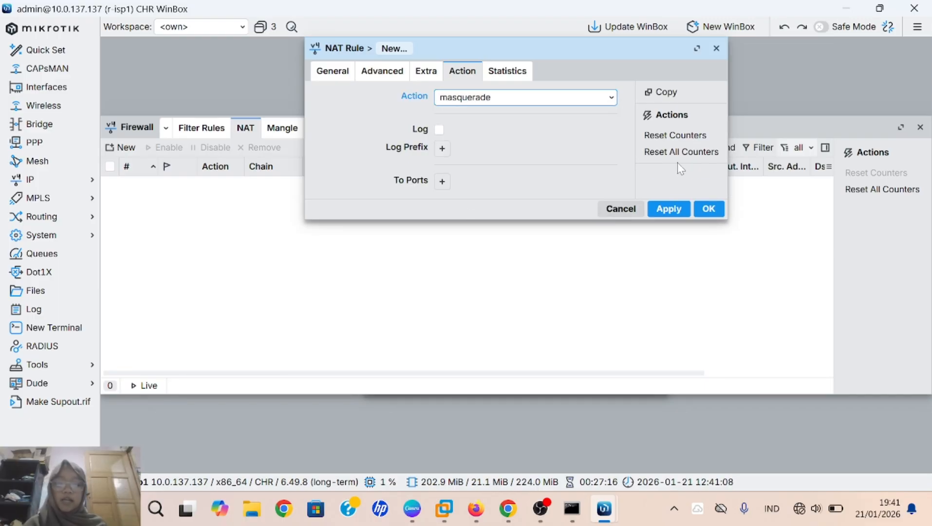
{"action": "left_click", "coordinate": [669, 208]}
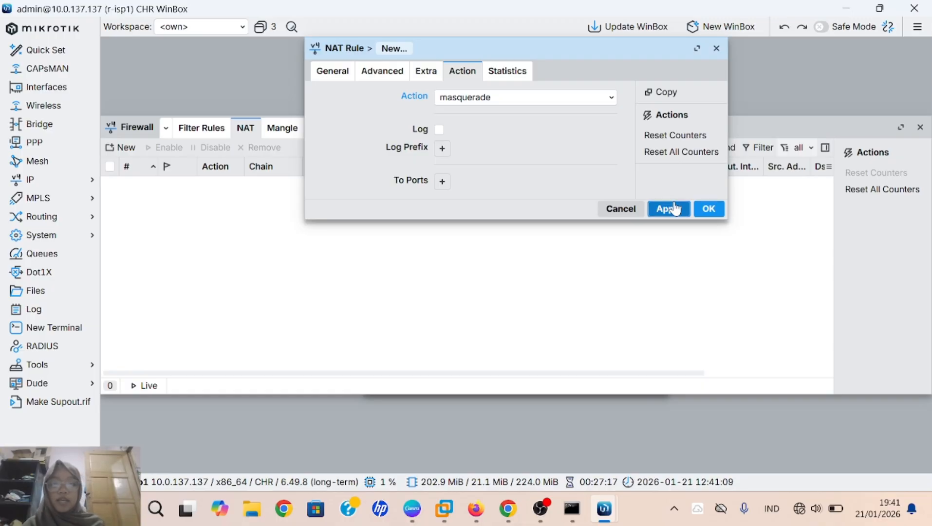
{"action": "left_click", "coordinate": [712, 210]}
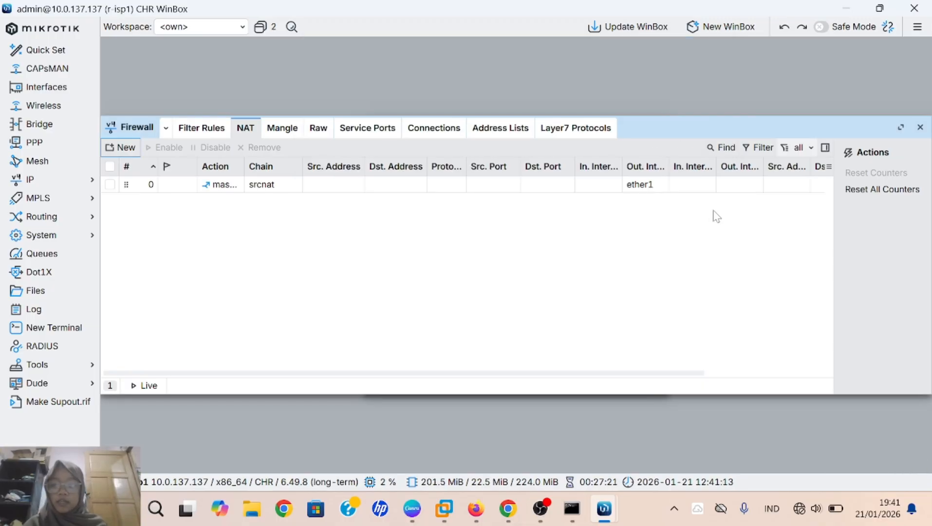
Step: On r-isp2, add a new IP > Firewall NAT rule with action masquerade and apply it
{"action": "mouse_move", "coordinate": [603, 510]}
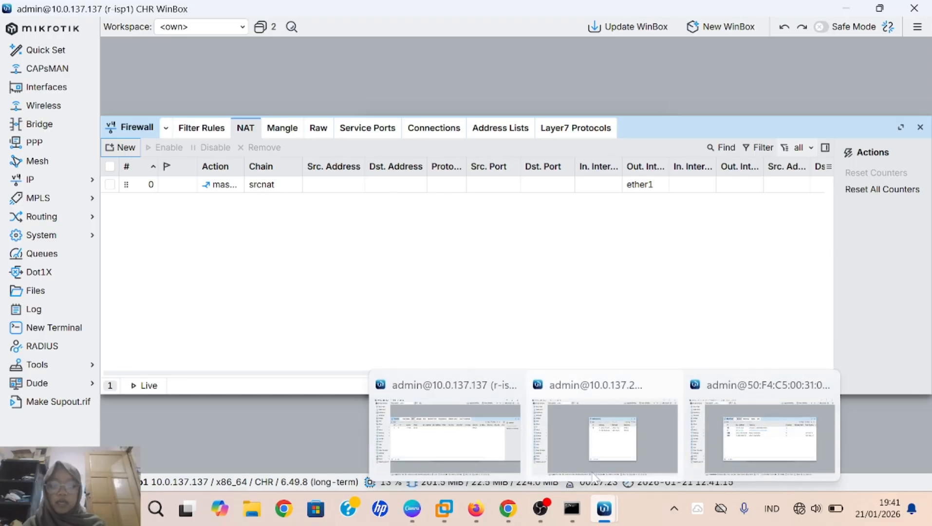
{"action": "left_click", "coordinate": [592, 462]}
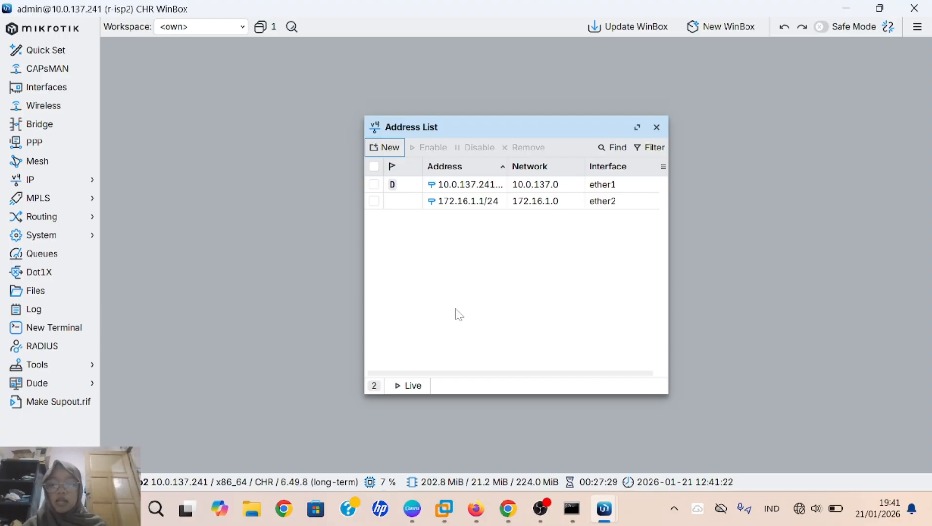
{"action": "left_click", "coordinate": [72, 187]}
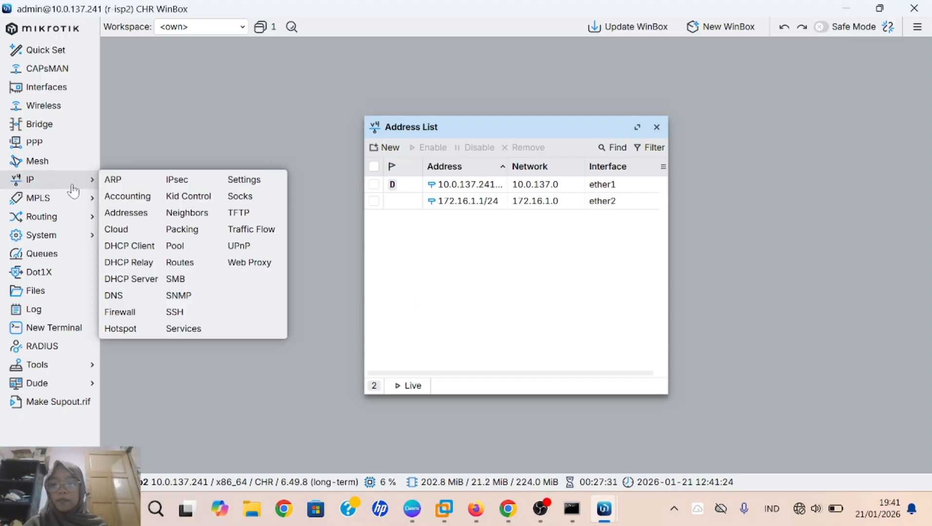
{"action": "left_click", "coordinate": [134, 318]}
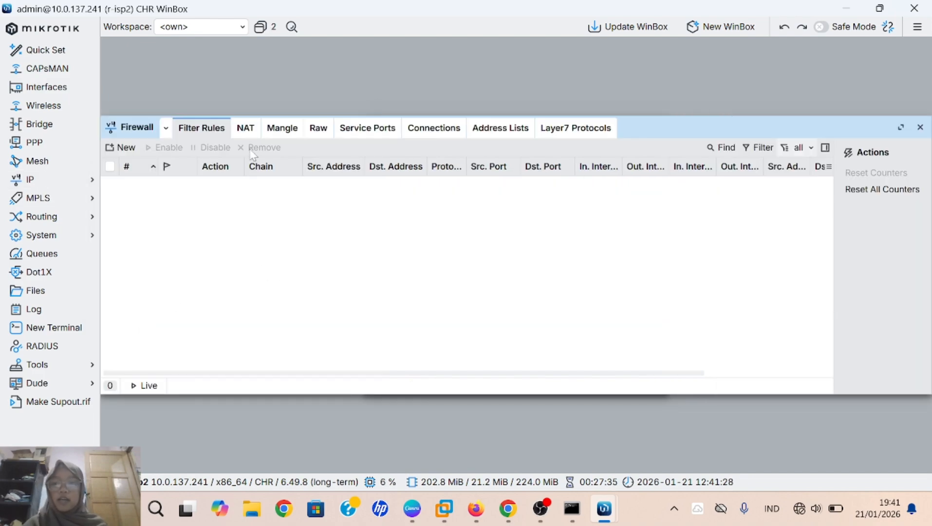
{"action": "left_click", "coordinate": [246, 131]}
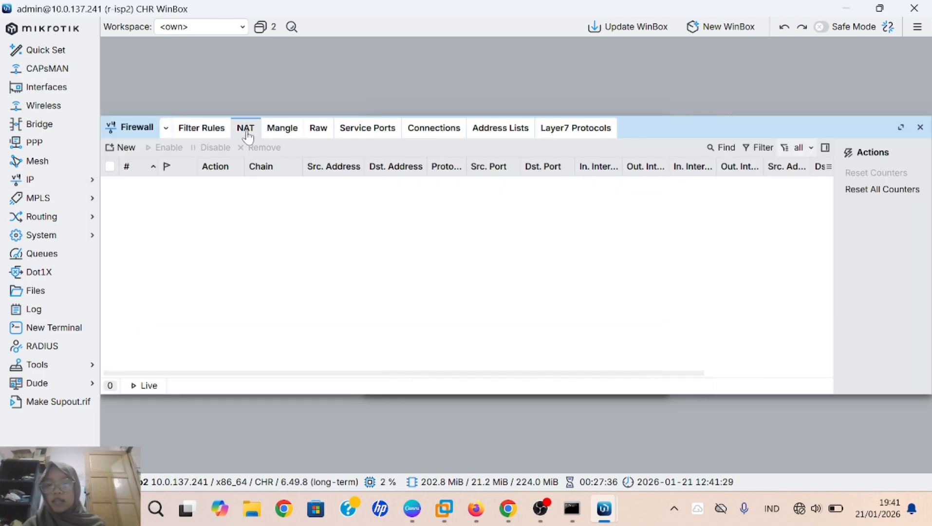
{"action": "left_click", "coordinate": [126, 150]}
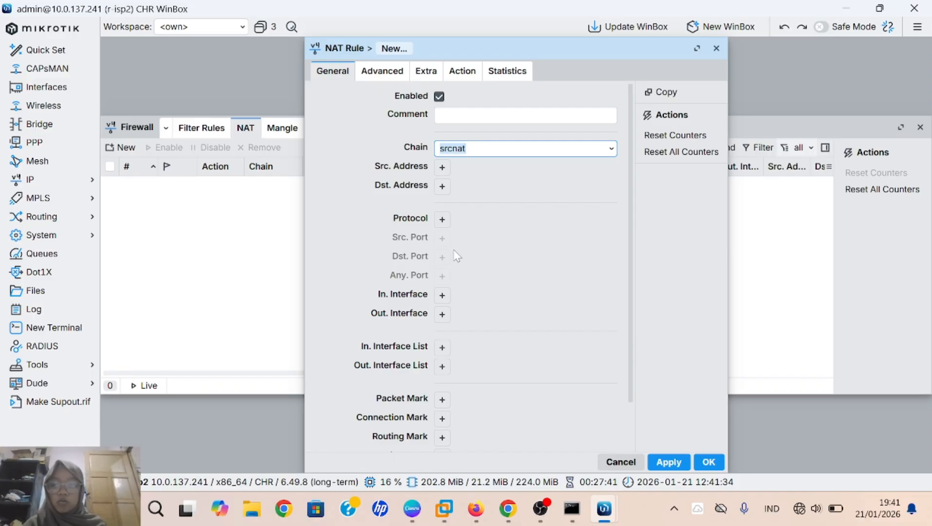
{"action": "left_click", "coordinate": [464, 78]}
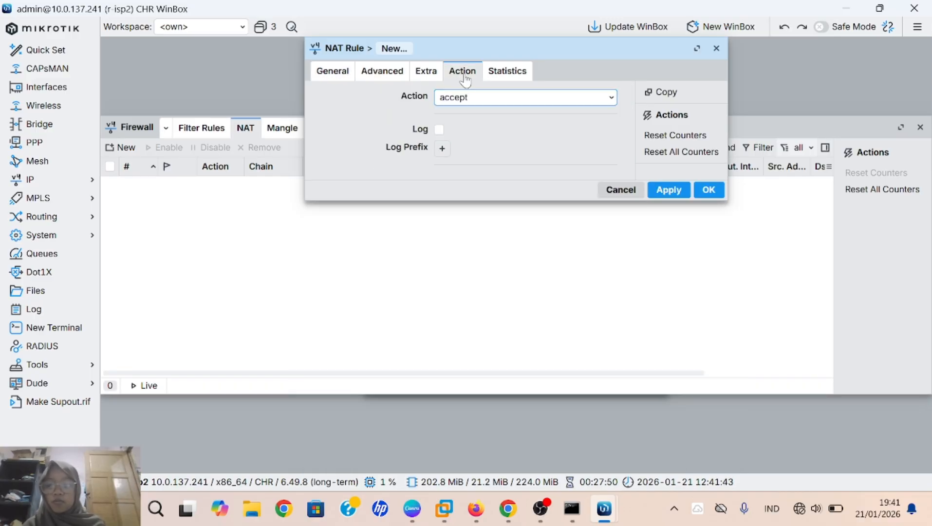
{"action": "left_click", "coordinate": [524, 103]}
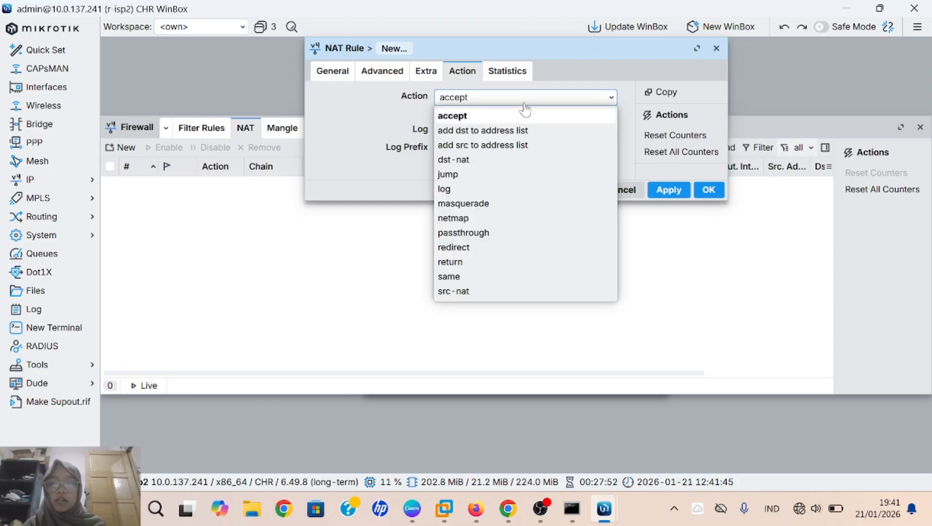
{"action": "left_click", "coordinate": [489, 205]}
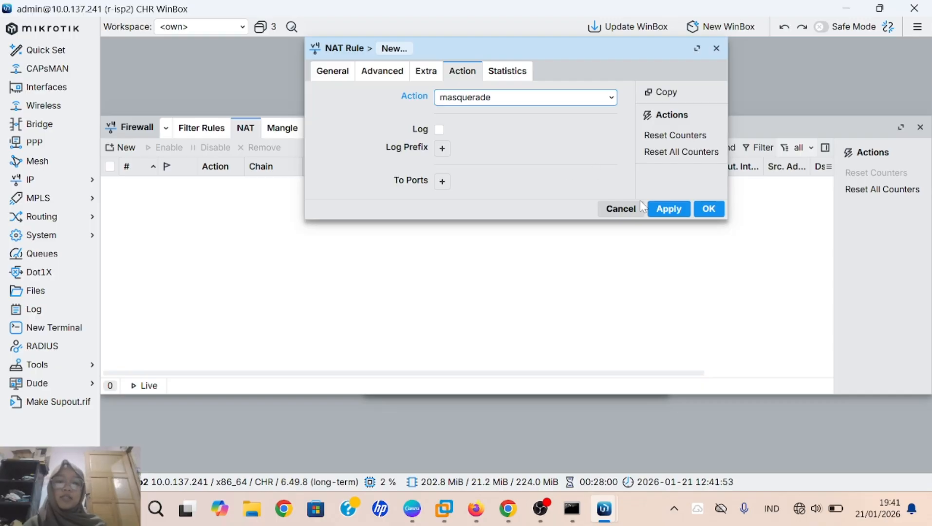
{"action": "left_click", "coordinate": [667, 209]}
{"action": "left_click", "coordinate": [718, 211]}
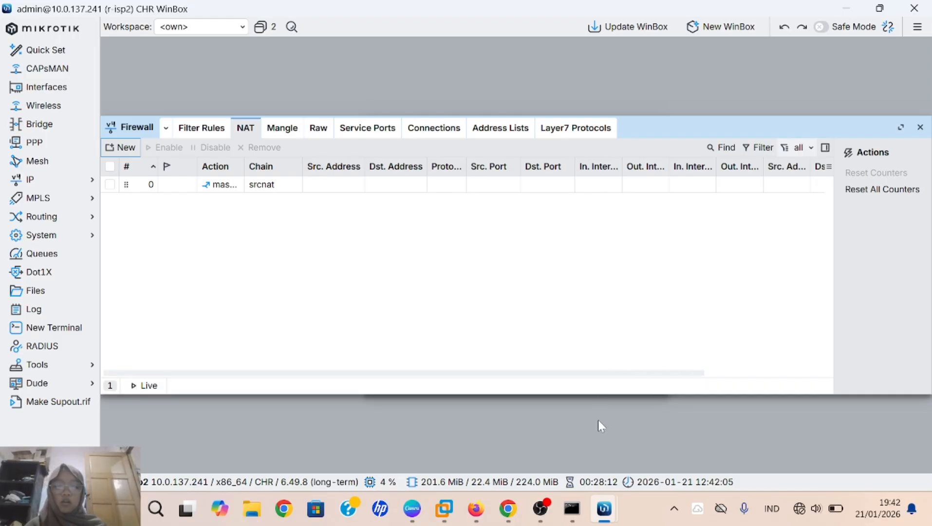
Step: Open a terminal on r-coustemer, skipping the new-password prompt
{"action": "mouse_move", "coordinate": [608, 502]}
{"action": "left_click", "coordinate": [755, 431]}
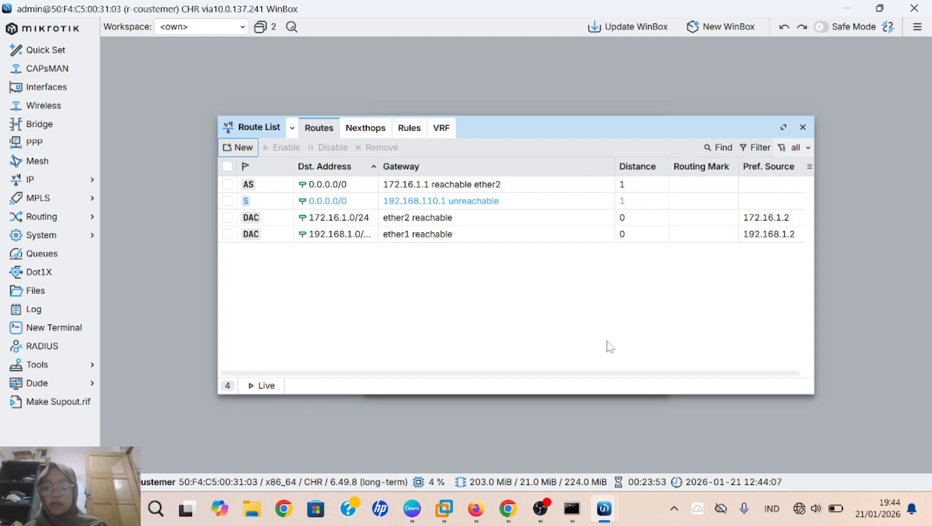
{"action": "left_click", "coordinate": [44, 328]}
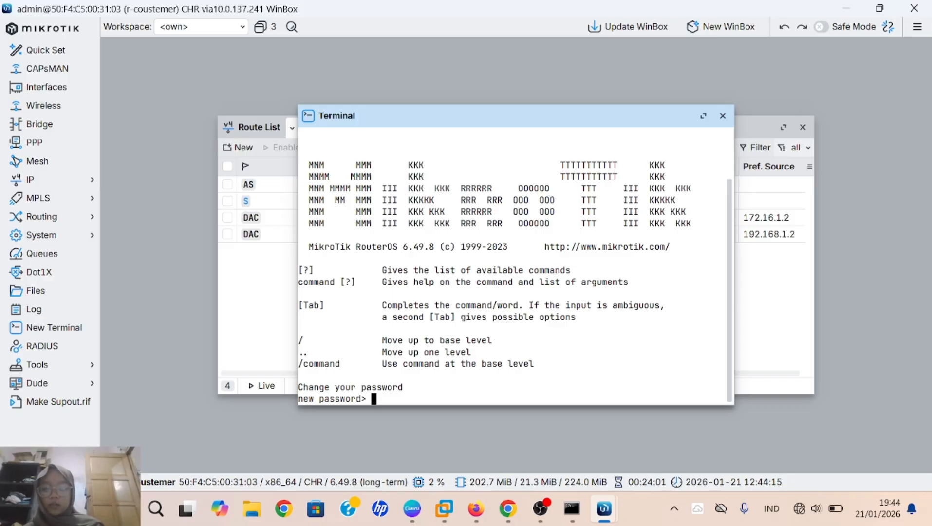
{"action": "key", "text": "Return"}
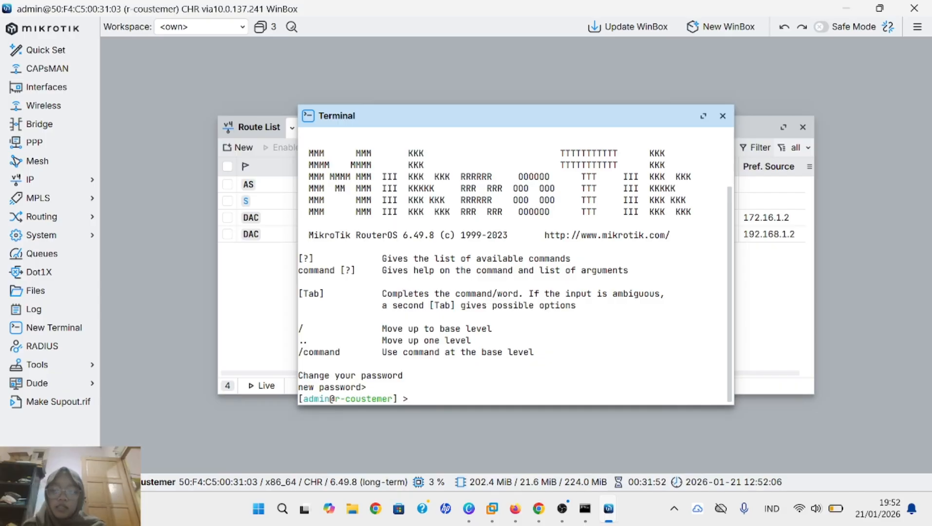
Step: Ping 8.8.8.8 and google.com from r-coustemer, confirming replies with 0% loss
{"action": "type", "text": "ping"}
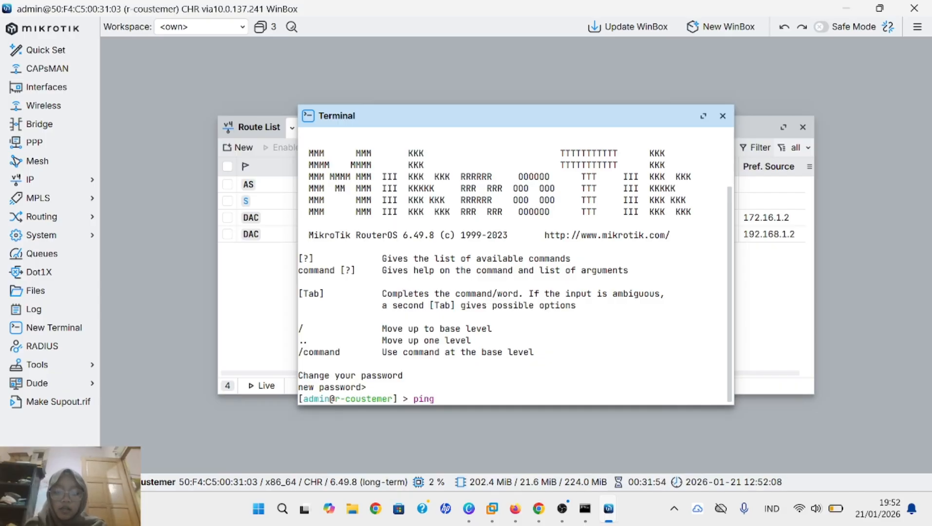
{"action": "type", "text": " 8.8.8.8"}
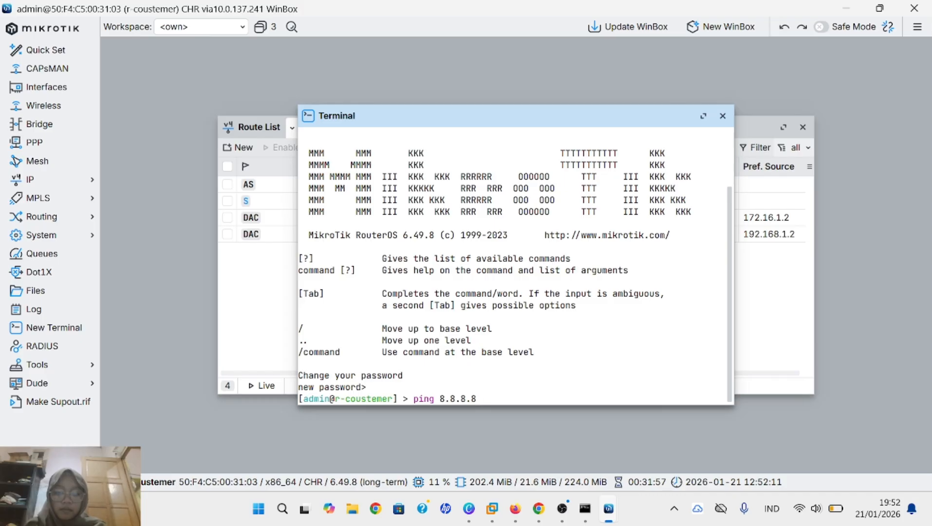
{"action": "key", "text": "Return"}
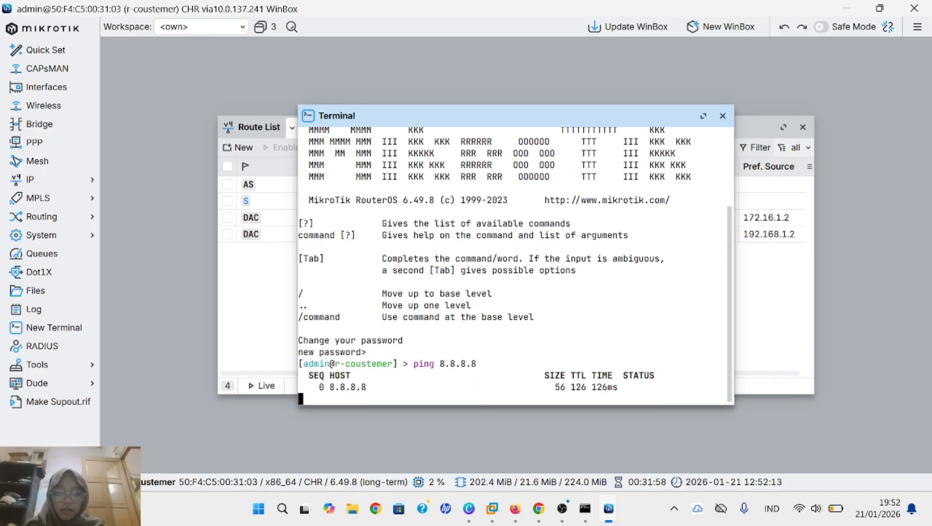
{"action": "key", "text": "ctrl+c"}
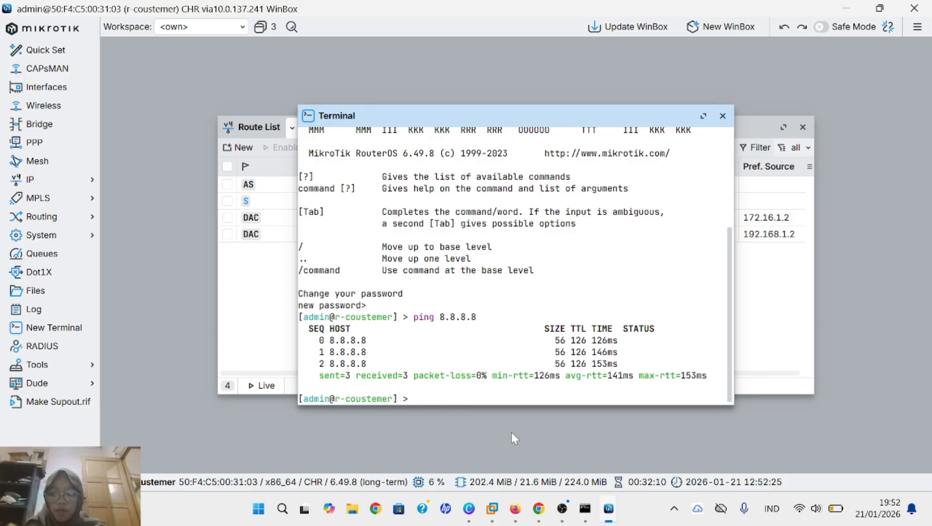
{"action": "type", "text": "ping goog"}
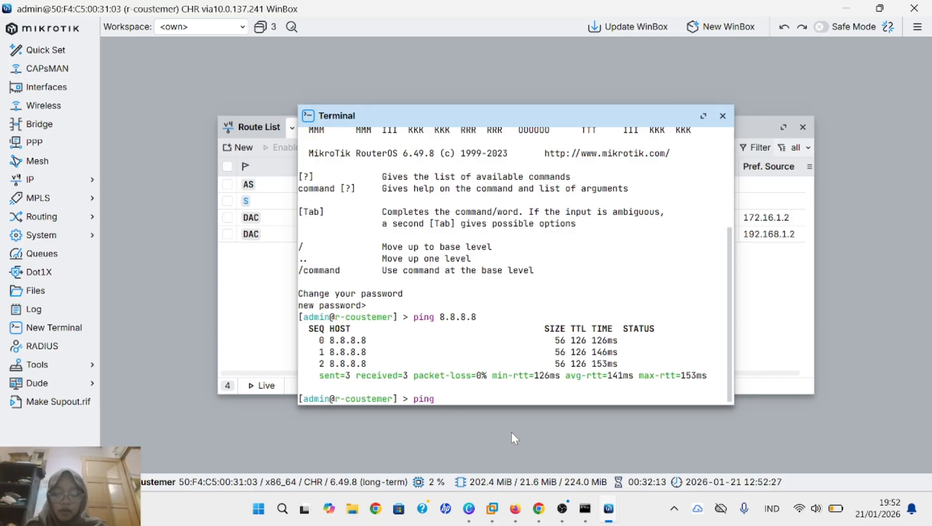
{"action": "type", "text": "le.com"}
{"action": "key", "text": "Return"}
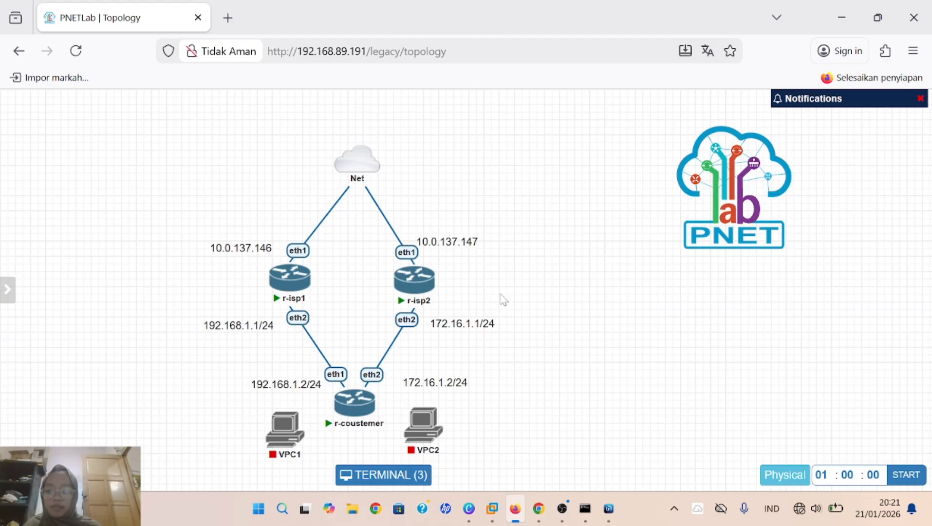
Step: Zoom the topology out and move VPC1 and VPC2 lower on the canvas
{"action": "mouse_move", "coordinate": [367, 422]}
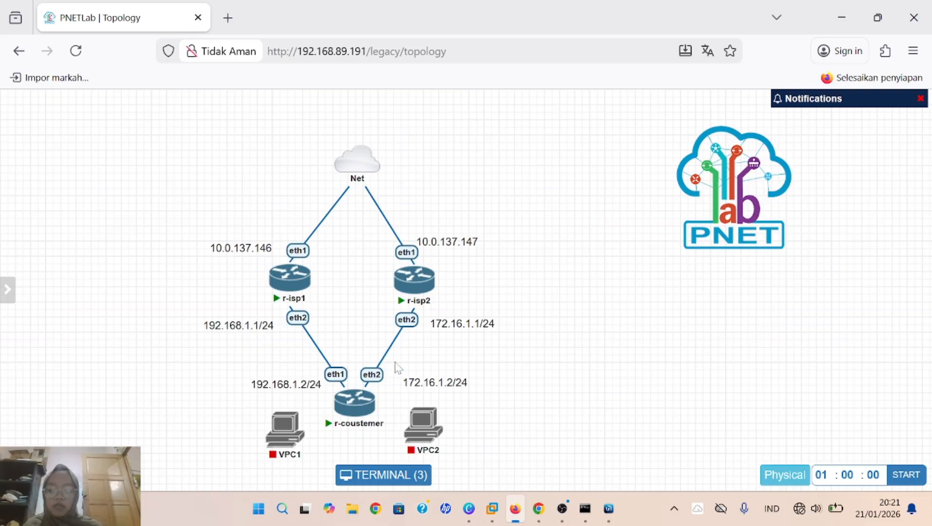
{"action": "mouse_move", "coordinate": [296, 441]}
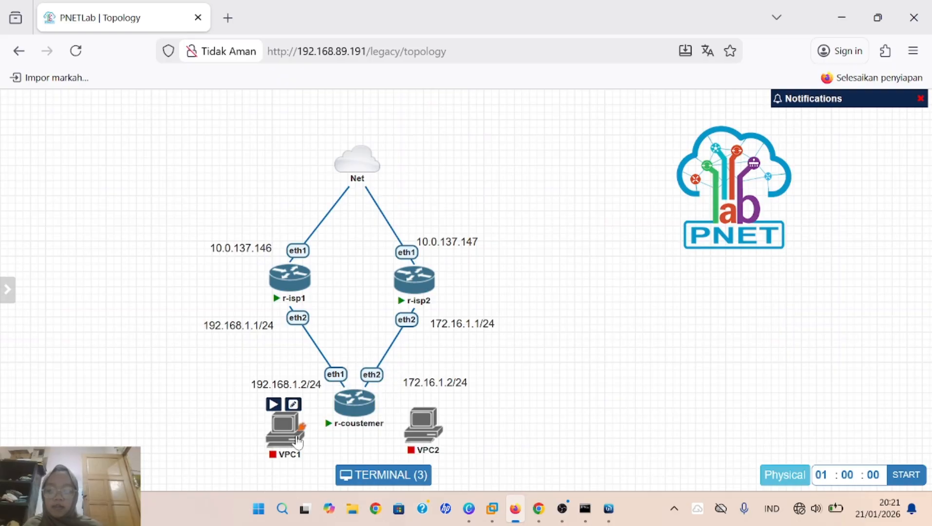
{"action": "mouse_move", "coordinate": [410, 116]}
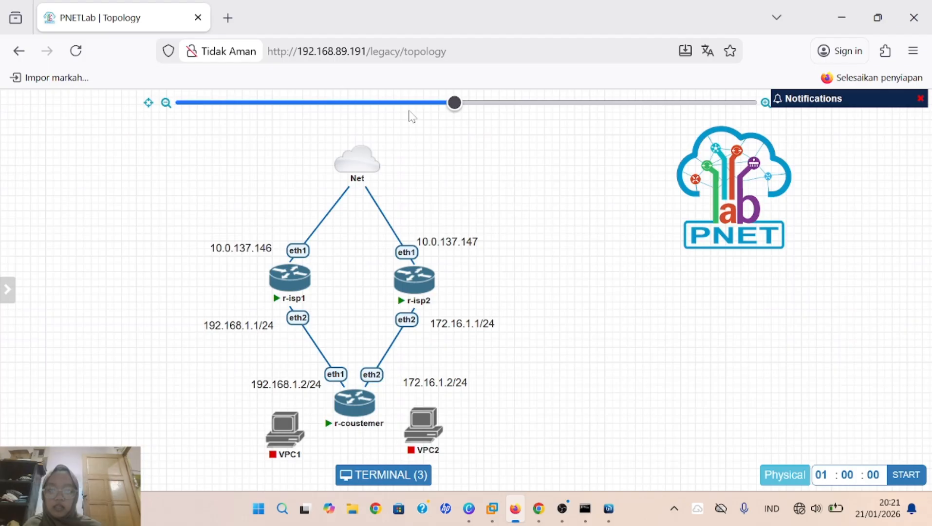
{"action": "left_click", "coordinate": [434, 103]}
{"action": "mouse_move", "coordinate": [263, 423]}
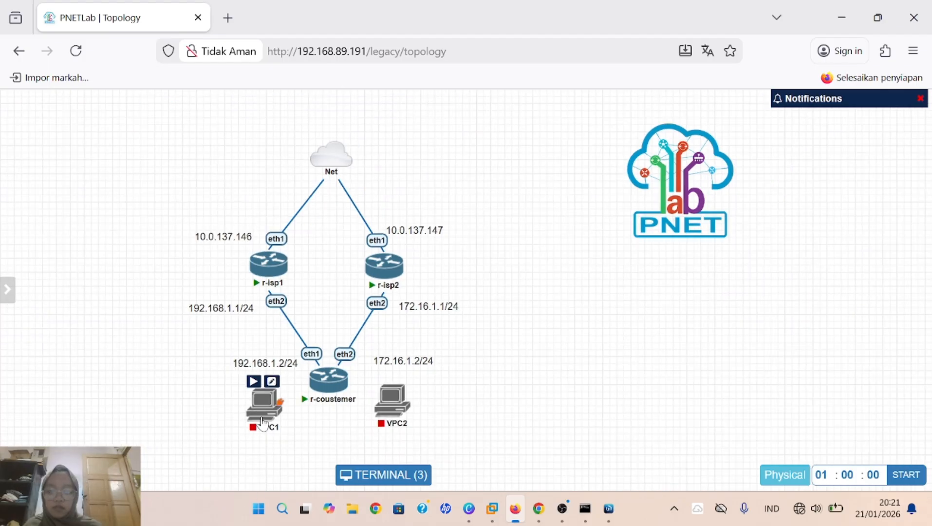
{"action": "left_click_drag", "start_coordinate": [263, 423], "coordinate": [260, 455]}
{"action": "mouse_move", "coordinate": [407, 414]}
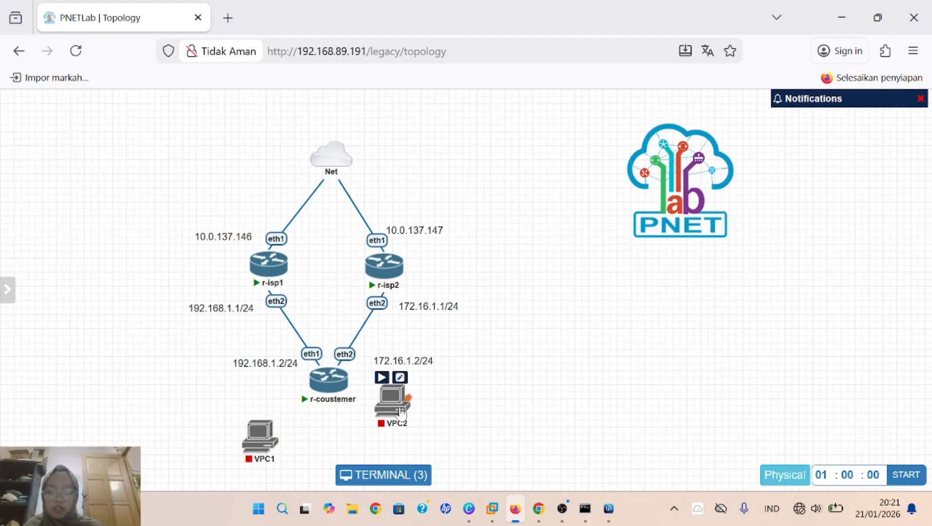
{"action": "left_click_drag", "start_coordinate": [407, 414], "coordinate": [411, 453]}
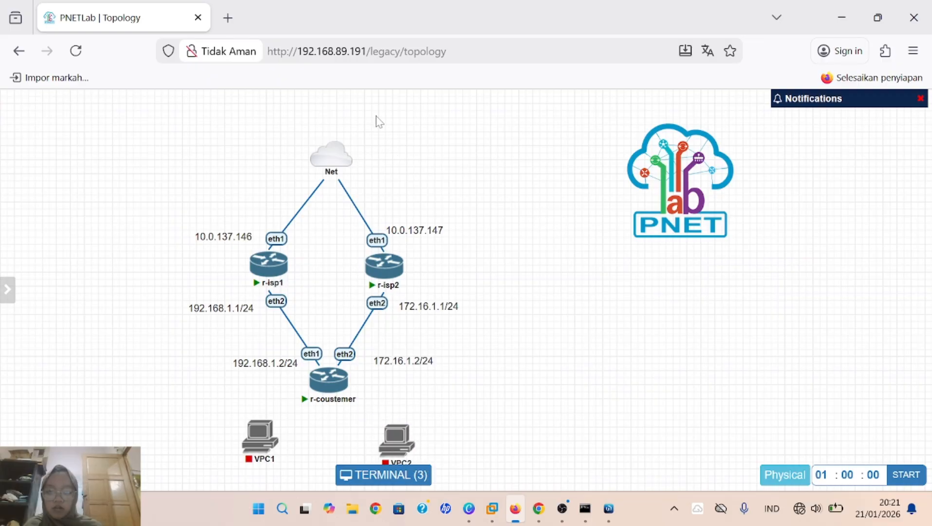
{"action": "mouse_move", "coordinate": [368, 106]}
{"action": "left_click", "coordinate": [427, 105]}
{"action": "mouse_move", "coordinate": [337, 376]}
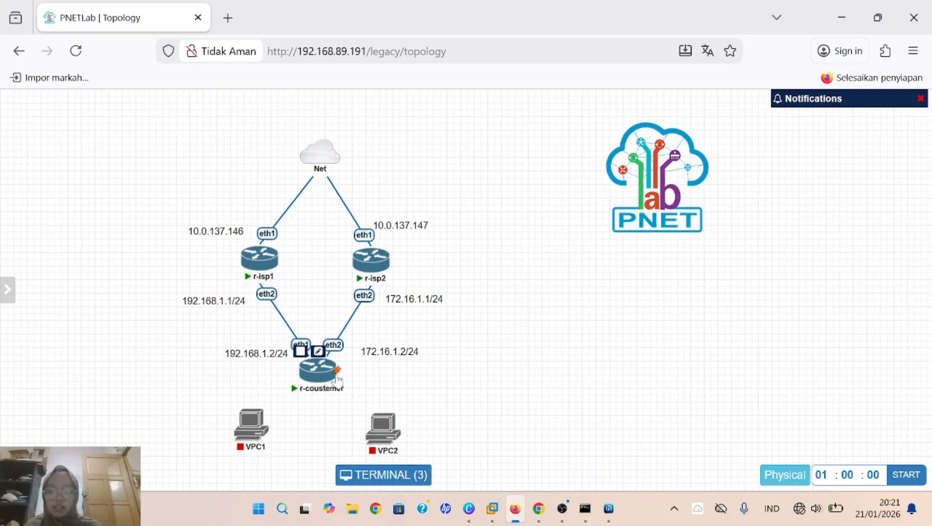
Step: Connect r-coustemer eth3 to VPC1 eth0 and eth4 to VPC2 eth0, saving each link
{"action": "left_click_drag", "start_coordinate": [338, 376], "coordinate": [244, 445]}
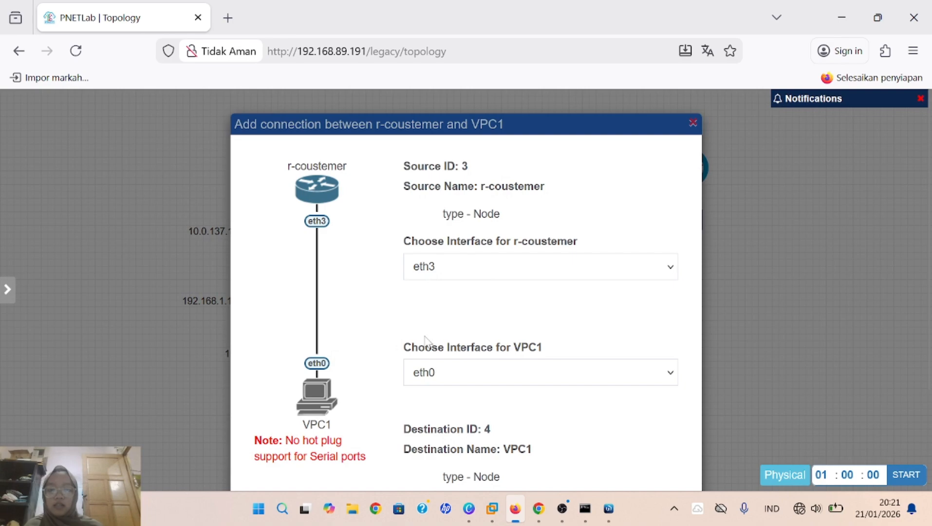
{"action": "scroll", "coordinate": [428, 339], "scroll_direction": "down", "scroll_amount": 3}
{"action": "left_click", "coordinate": [514, 404]}
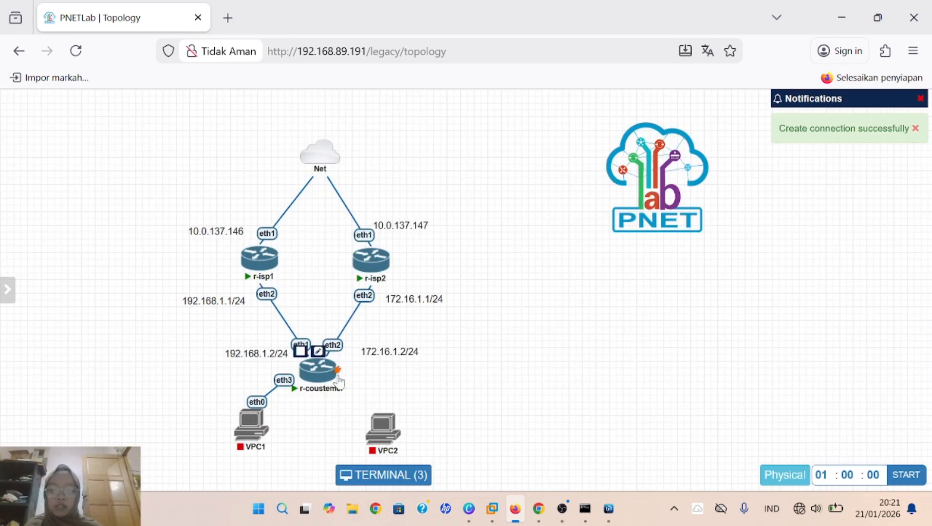
{"action": "left_click_drag", "start_coordinate": [340, 372], "coordinate": [379, 423]}
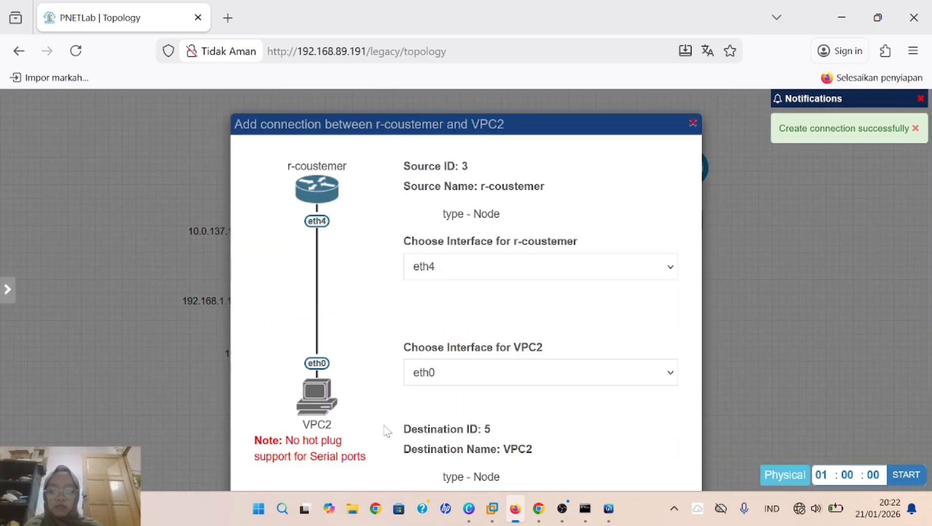
{"action": "scroll", "coordinate": [533, 417], "scroll_direction": "down", "scroll_amount": 3}
{"action": "left_click", "coordinate": [497, 406]}
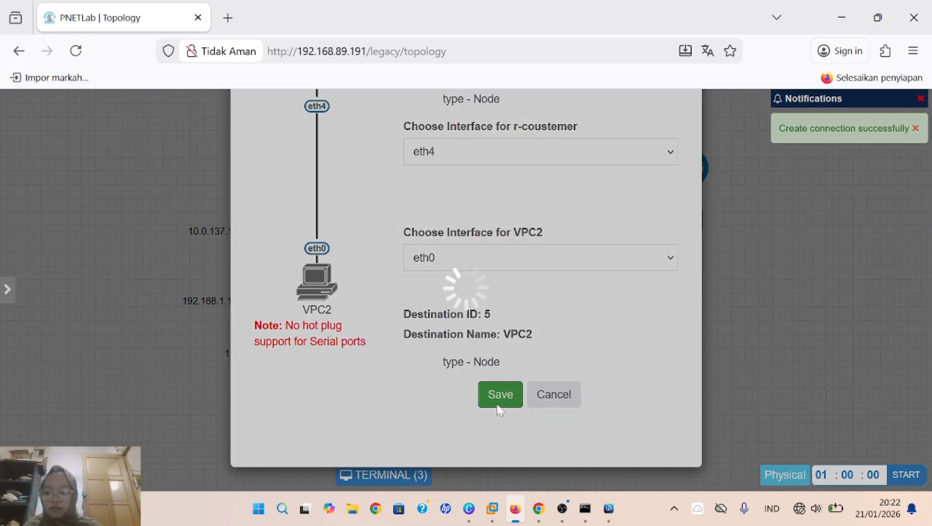
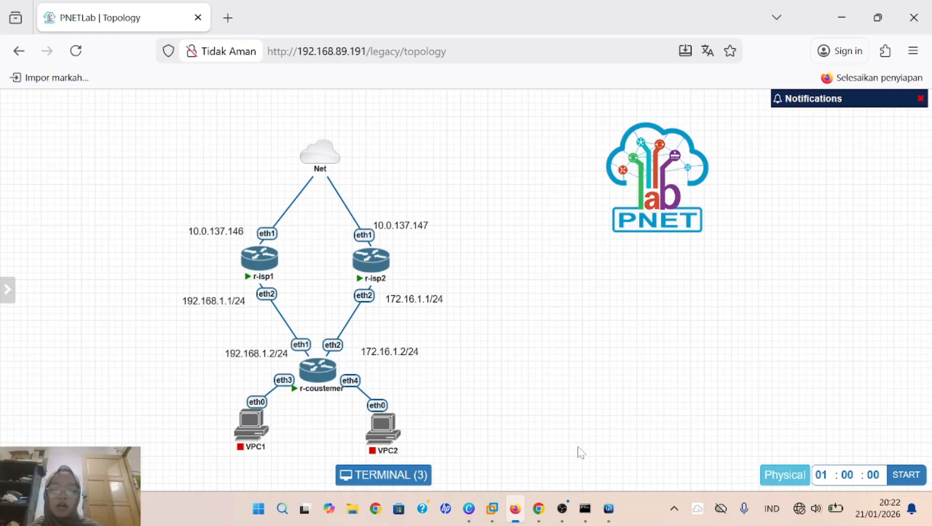
Step: On r-coustemer, add a new bridge, renaming bridge1 to bridge-customer, and apply it
{"action": "mouse_move", "coordinate": [614, 515]}
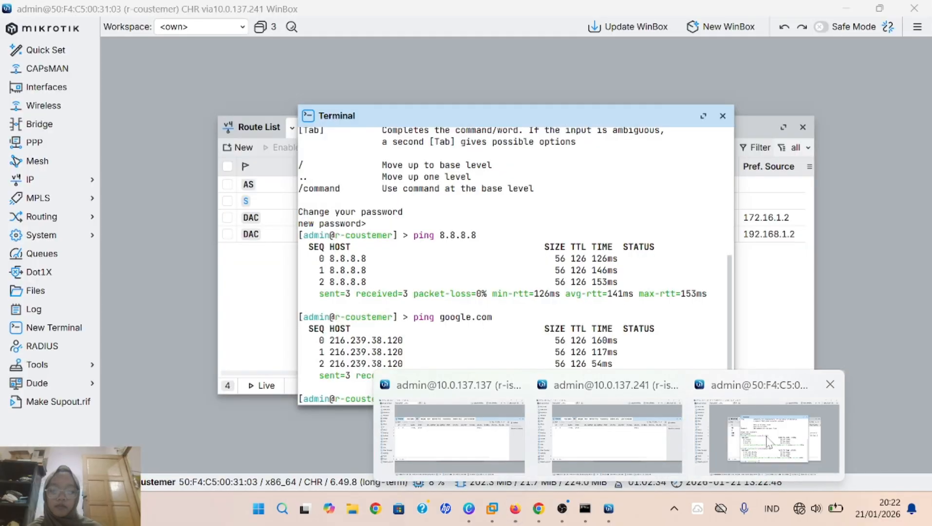
{"action": "left_click", "coordinate": [774, 439]}
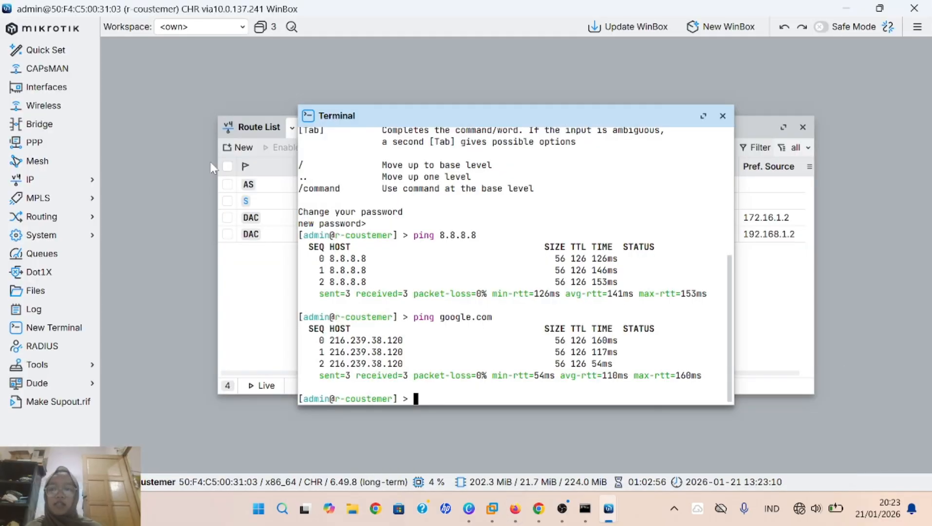
{"action": "left_click", "coordinate": [62, 111]}
{"action": "left_click", "coordinate": [49, 124]}
{"action": "left_click", "coordinate": [126, 157]}
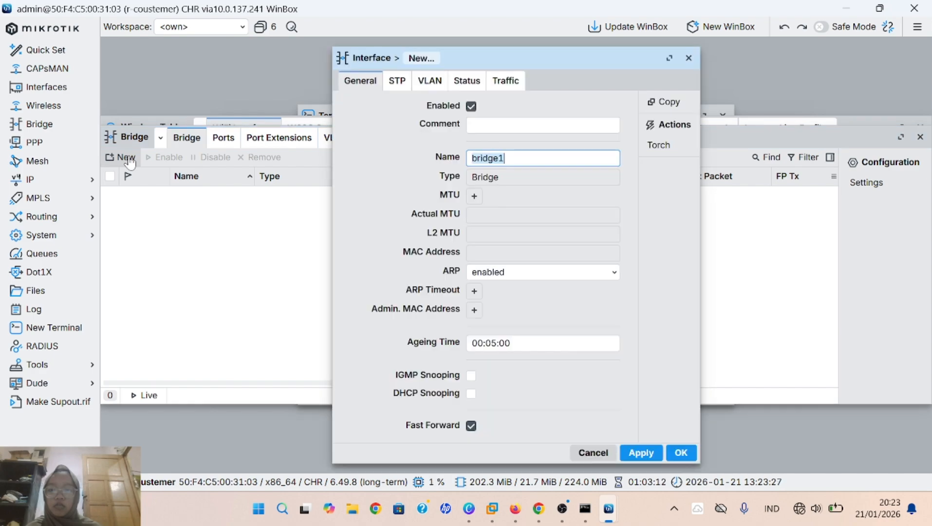
{"action": "left_click", "coordinate": [517, 160]}
{"action": "key", "text": "BackSpace"}
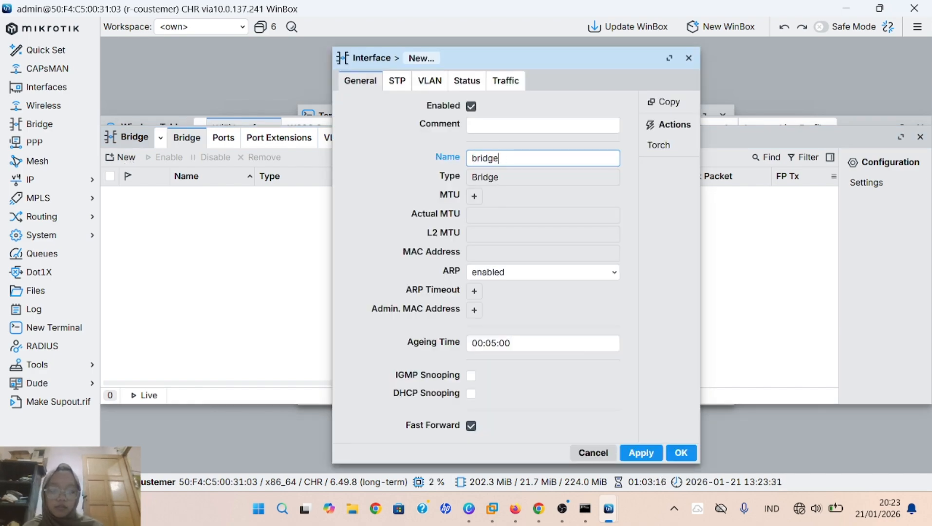
{"action": "type", "text": "-"}
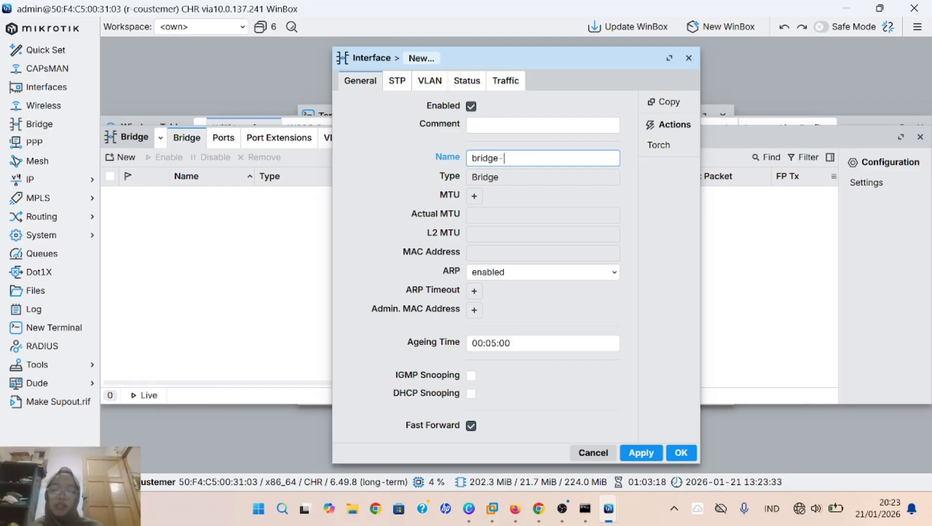
{"action": "type", "text": "cus"}
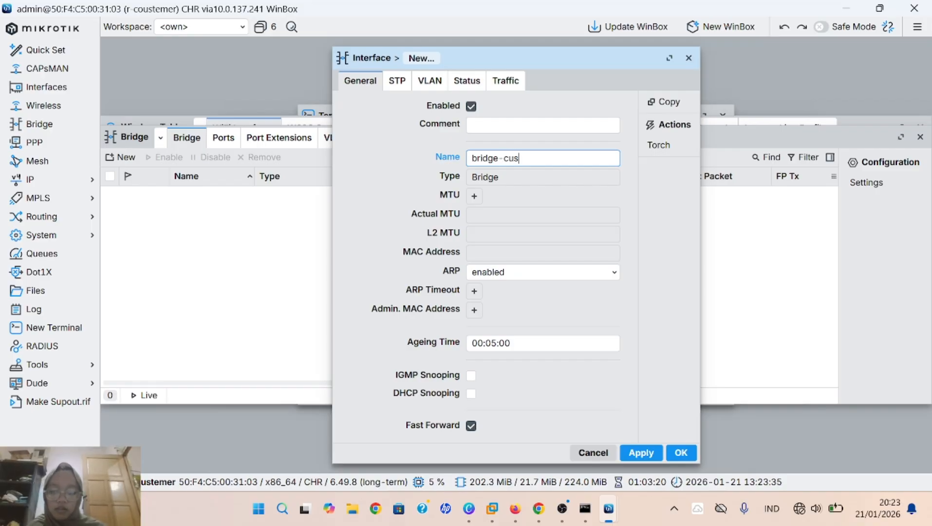
{"action": "type", "text": "tomer"}
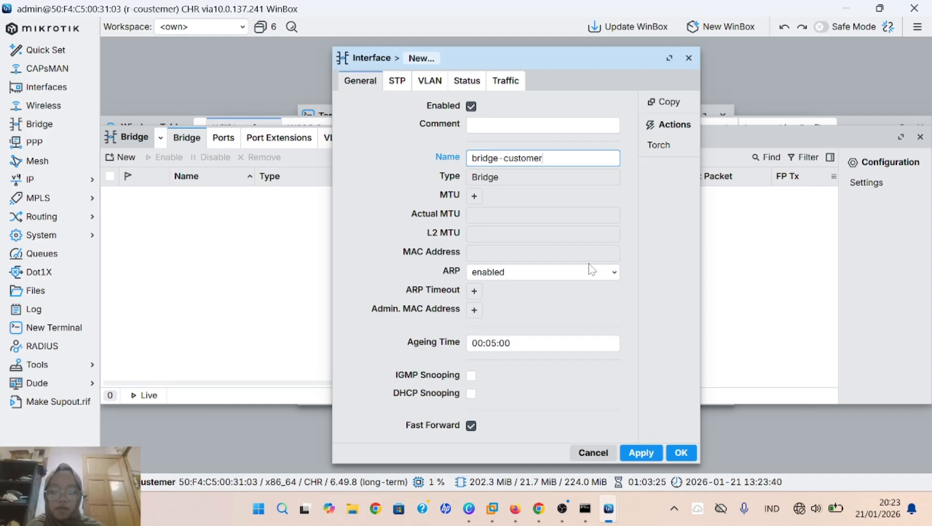
{"action": "left_click", "coordinate": [641, 452]}
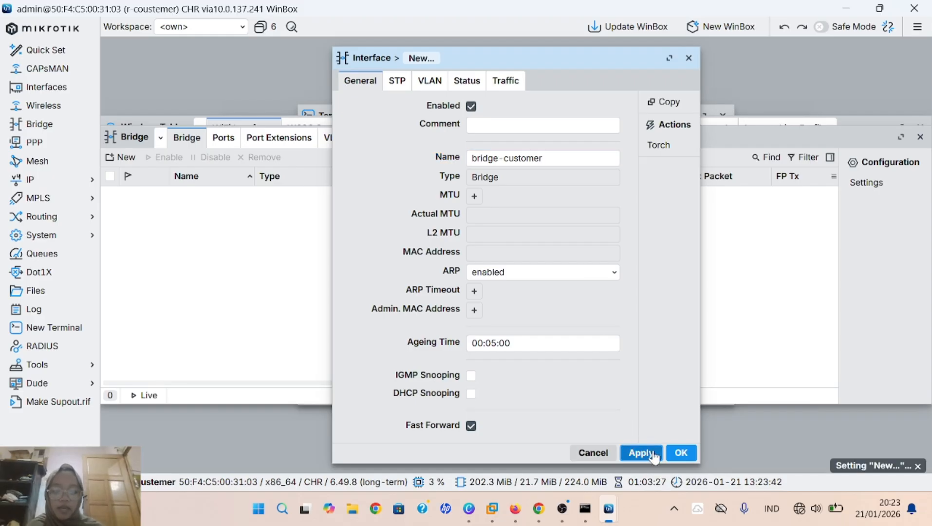
{"action": "left_click", "coordinate": [680, 452]}
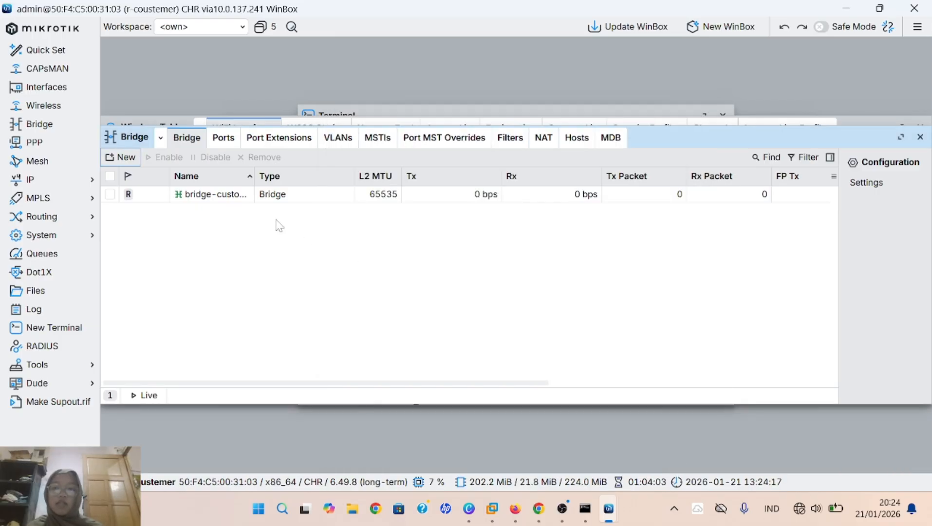
Step: Add ether3 and ether4 as bridge ports of bridge-customer
{"action": "left_click", "coordinate": [223, 140]}
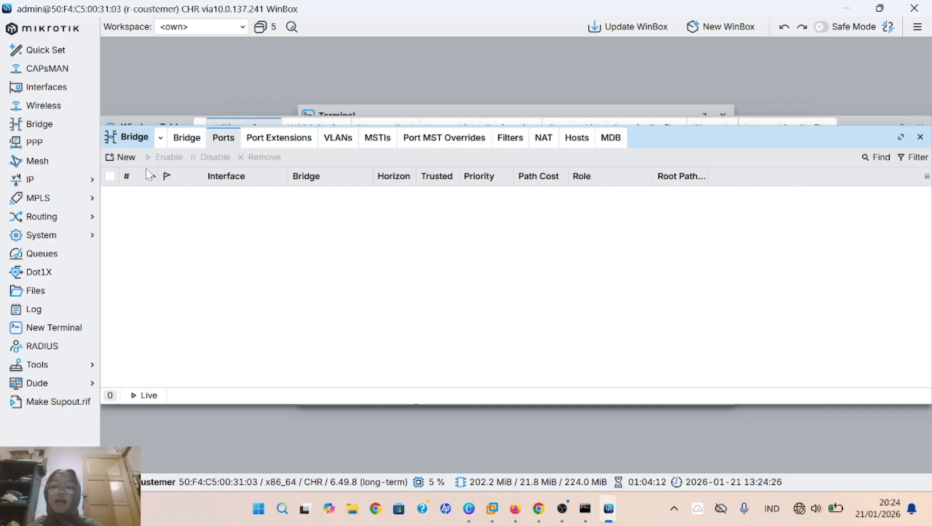
{"action": "left_click", "coordinate": [125, 158]}
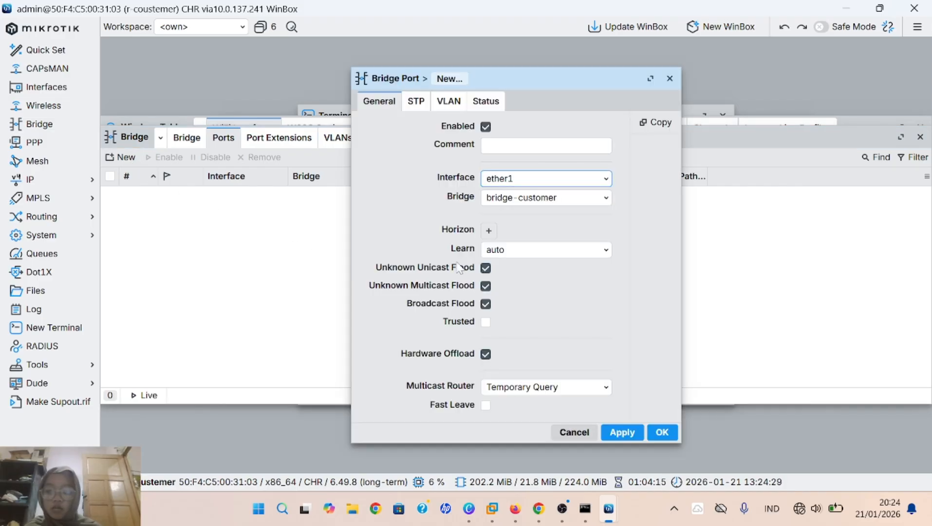
{"action": "left_click", "coordinate": [523, 187]}
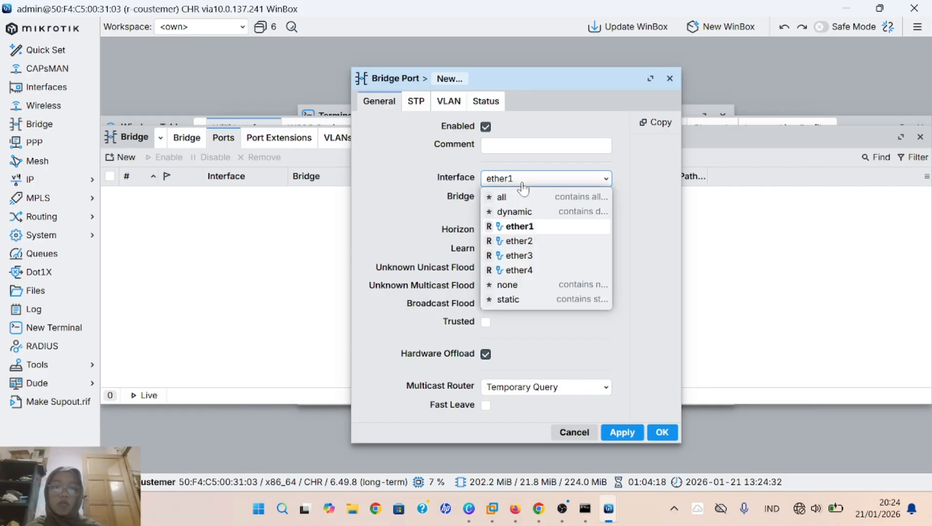
{"action": "left_click", "coordinate": [529, 256]}
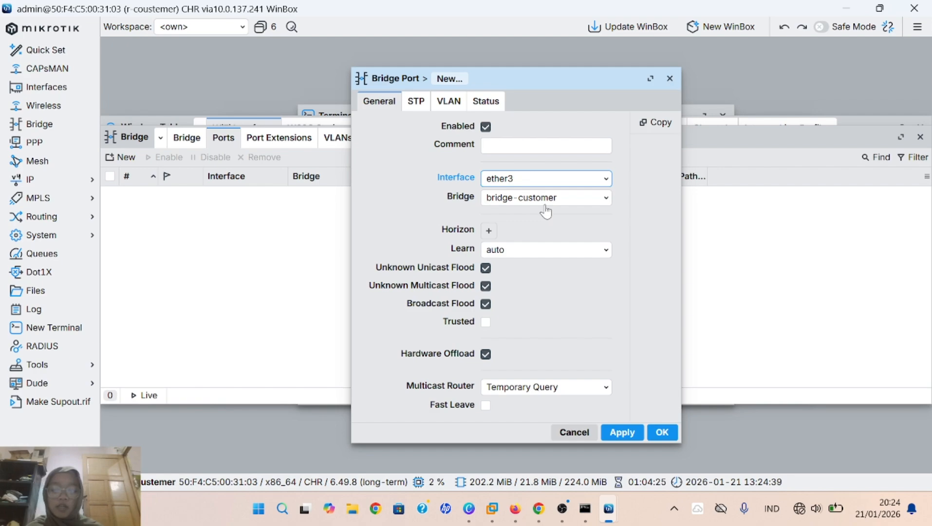
{"action": "left_click", "coordinate": [617, 439]}
{"action": "left_click", "coordinate": [662, 433]}
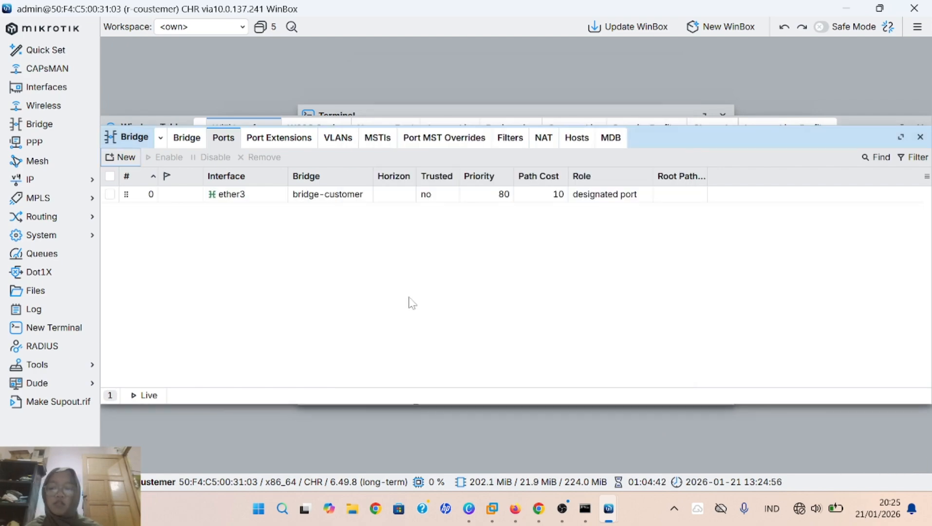
{"action": "left_click", "coordinate": [122, 159]}
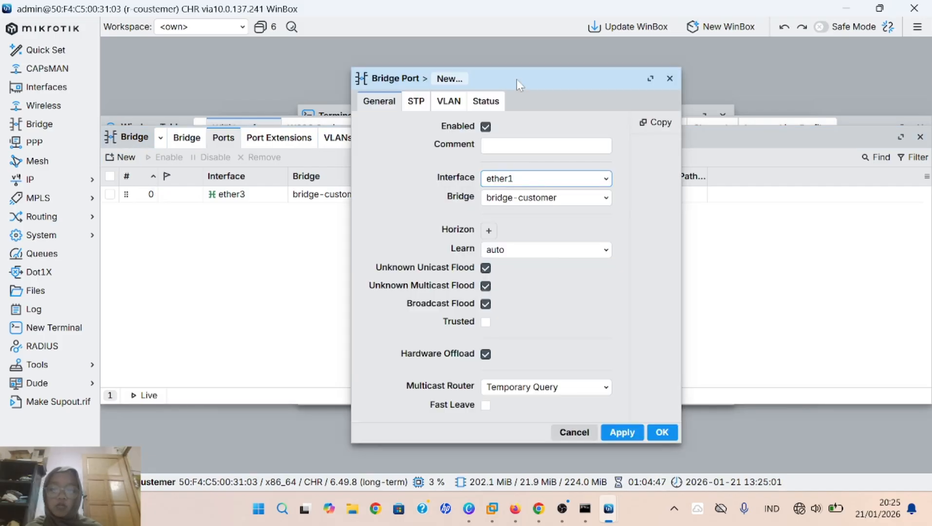
{"action": "left_click", "coordinate": [572, 183]}
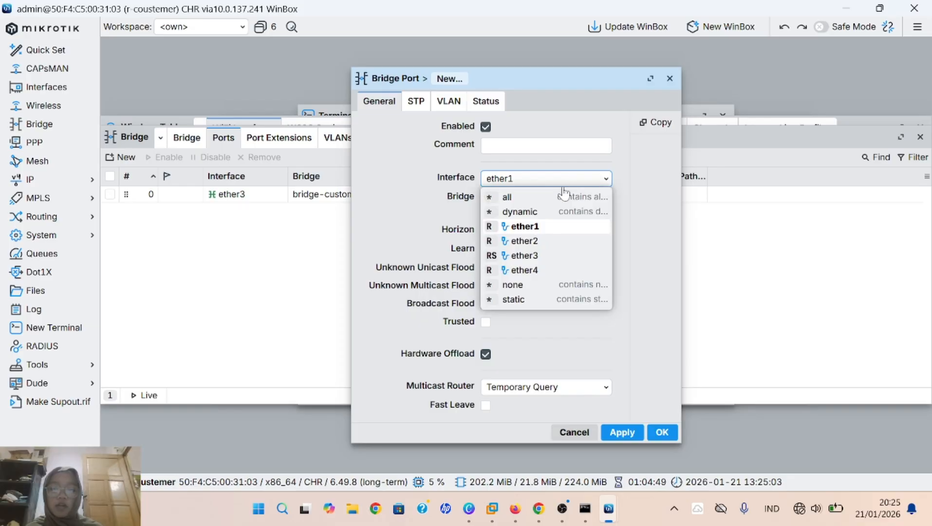
{"action": "left_click", "coordinate": [551, 270]}
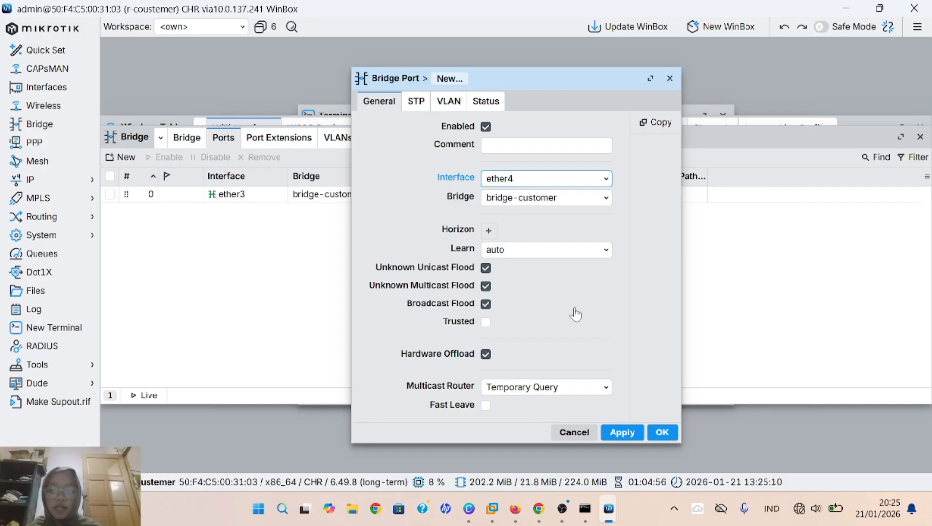
{"action": "left_click", "coordinate": [619, 432]}
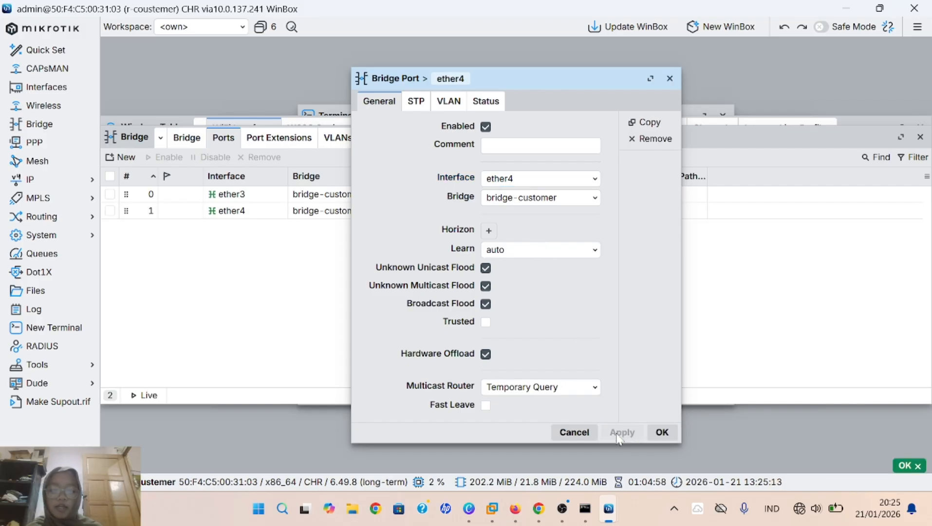
{"action": "left_click", "coordinate": [661, 432]}
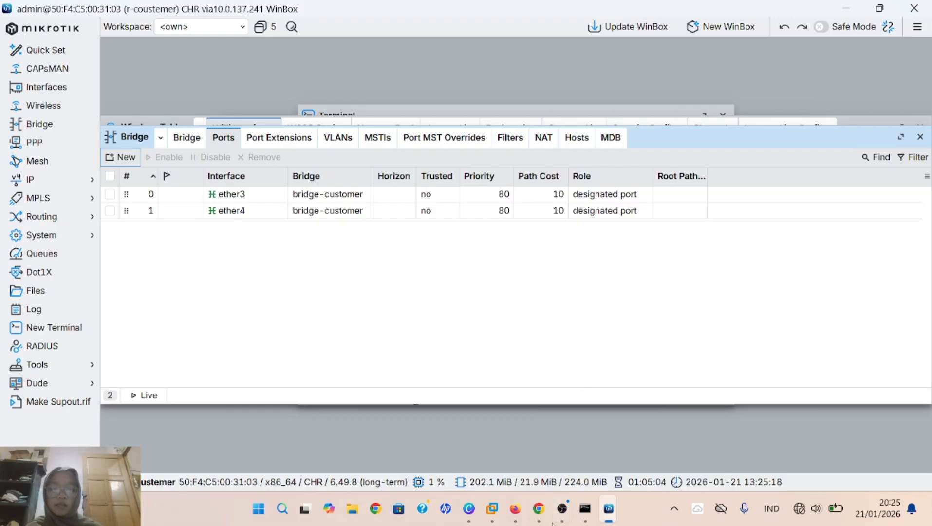
{"action": "left_click", "coordinate": [516, 508]}
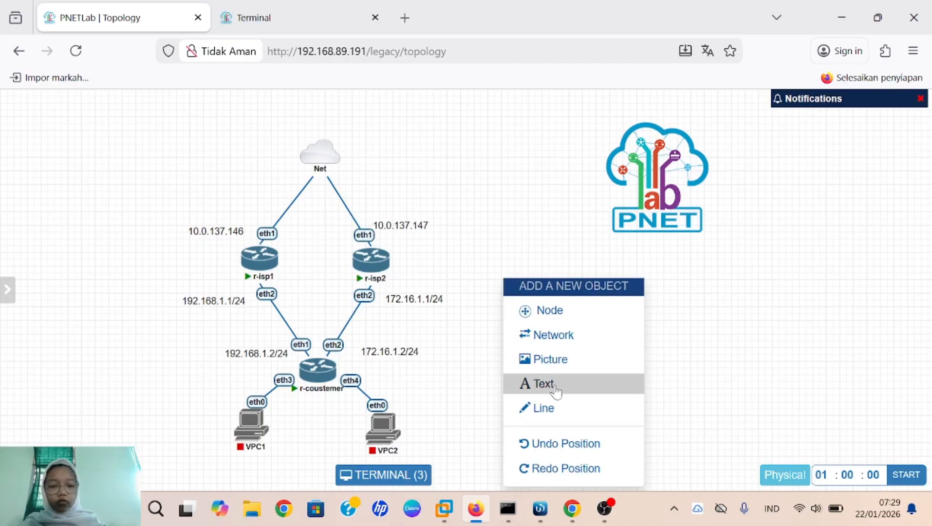
Step: Add a text label '10.10.10.1/24' to the topology, sized to fit, below r-coustemer
{"action": "left_click", "coordinate": [556, 389]}
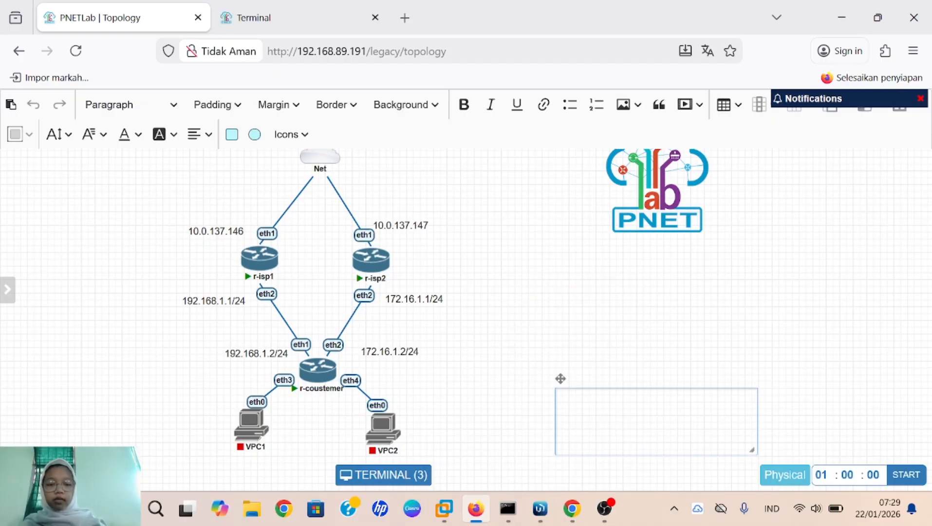
{"action": "type", "text": "10.10."}
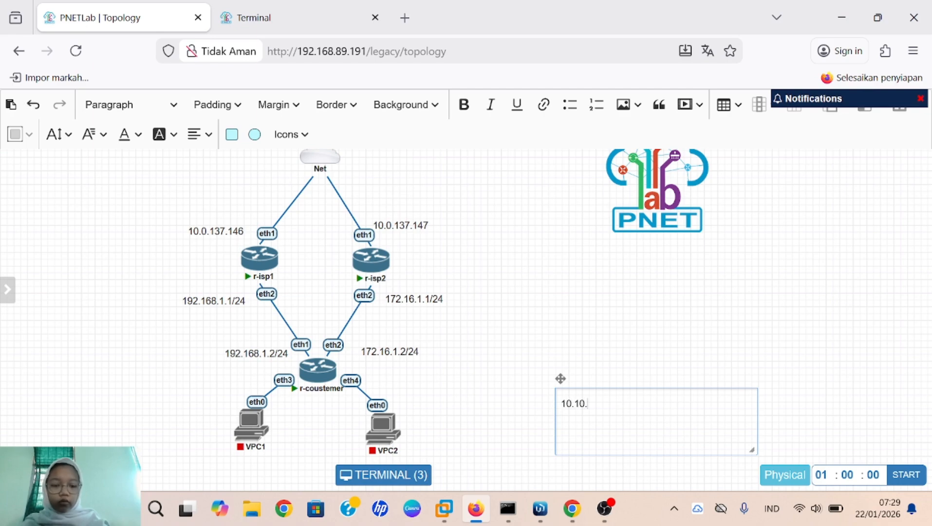
{"action": "type", "text": "10.1/24"}
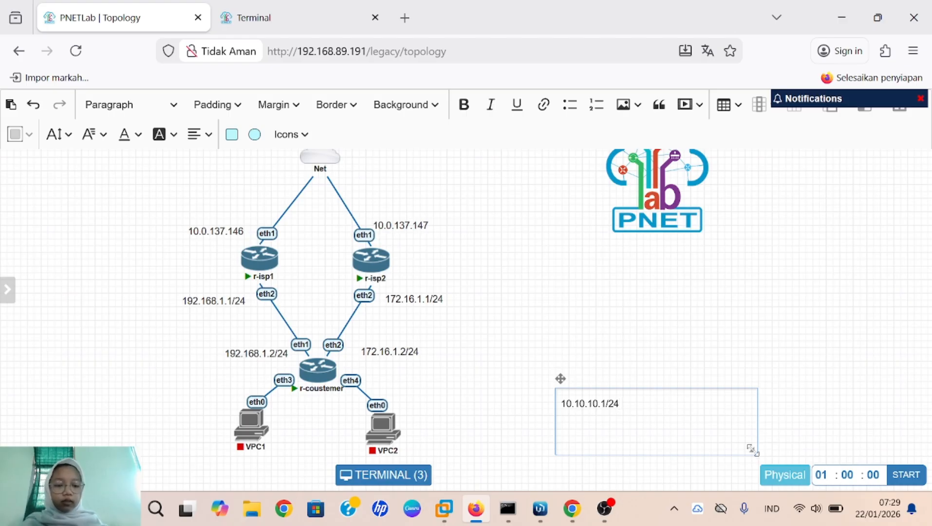
{"action": "left_click_drag", "start_coordinate": [752, 450], "coordinate": [618, 414]}
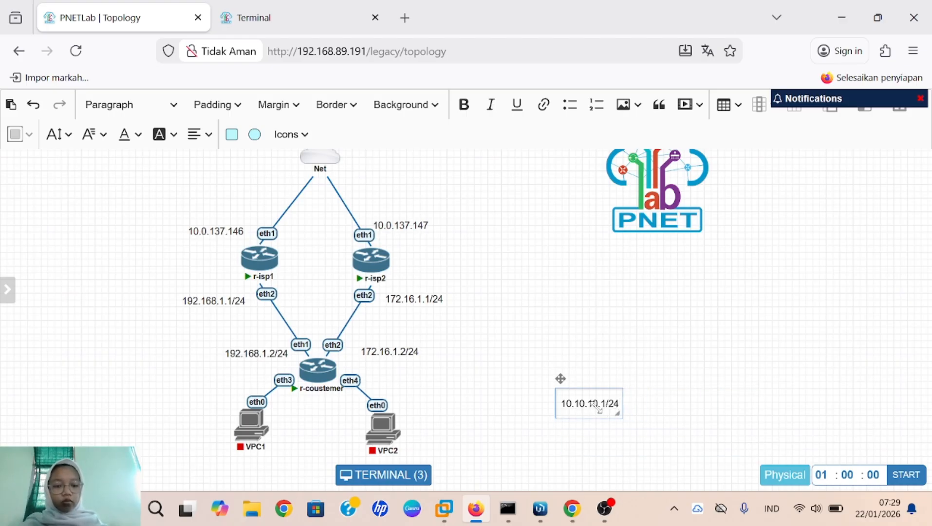
{"action": "left_click_drag", "start_coordinate": [561, 379], "coordinate": [295, 394]}
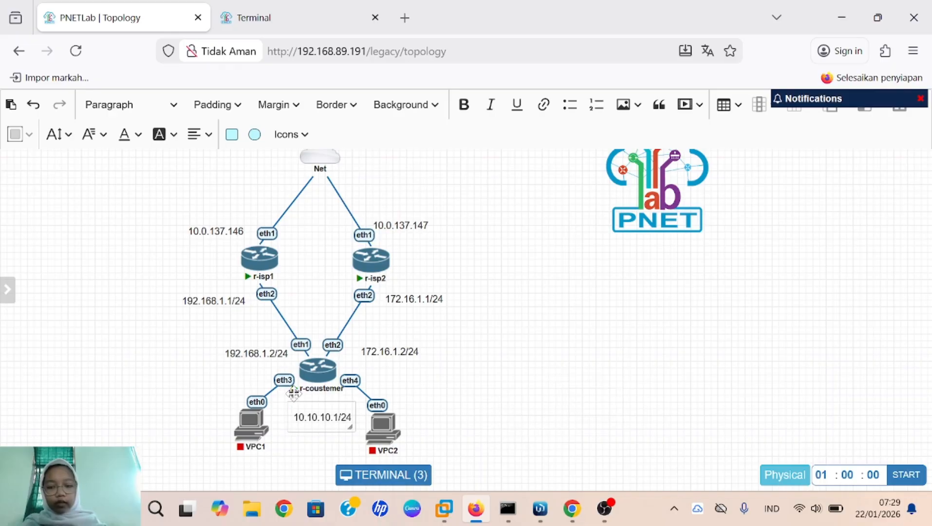
{"action": "left_click", "coordinate": [575, 354]}
Step: Add IP address 10.10.10.1/24 on interface bridge-customer in r-coustemer's address list
{"action": "mouse_move", "coordinate": [552, 509]}
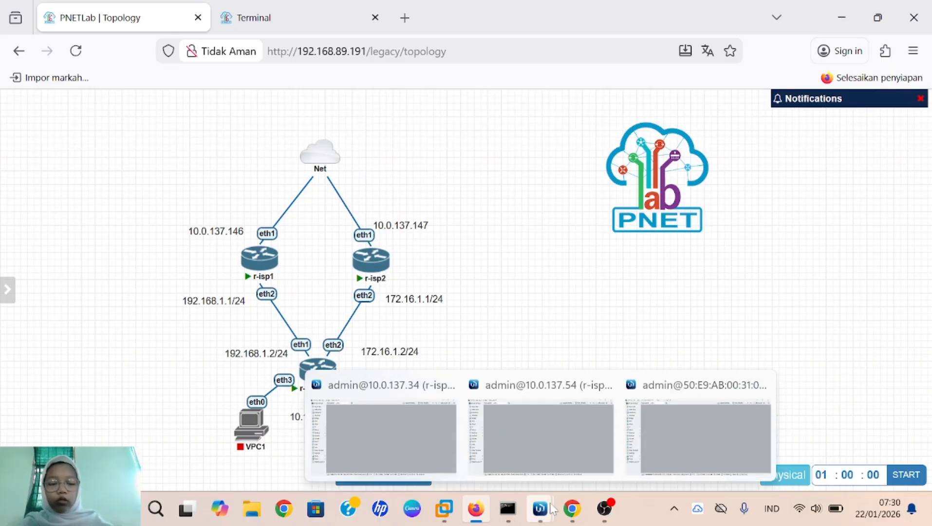
{"action": "left_click", "coordinate": [690, 427]}
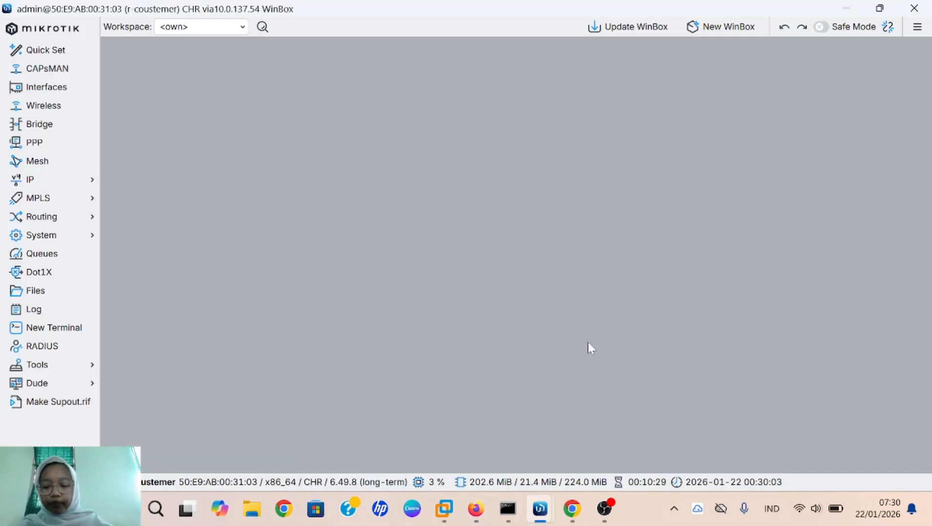
{"action": "left_click", "coordinate": [91, 190]}
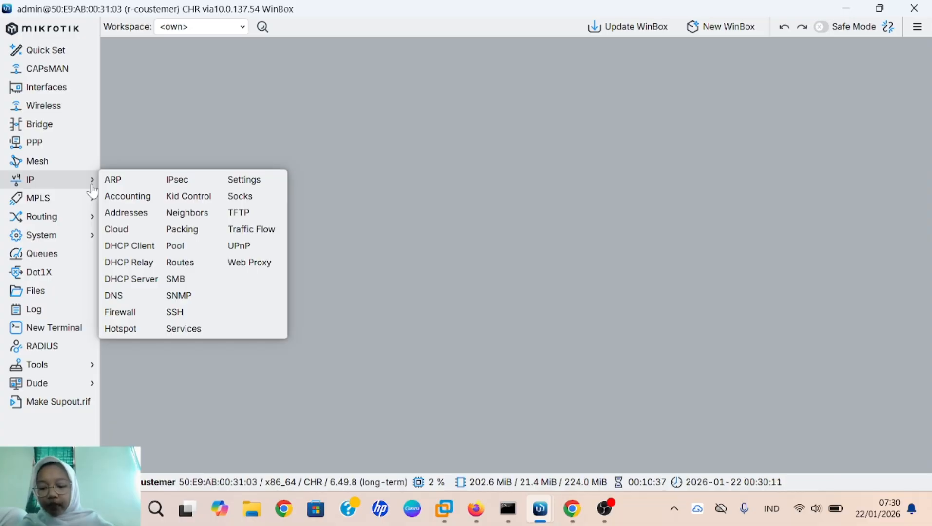
{"action": "left_click", "coordinate": [144, 219]}
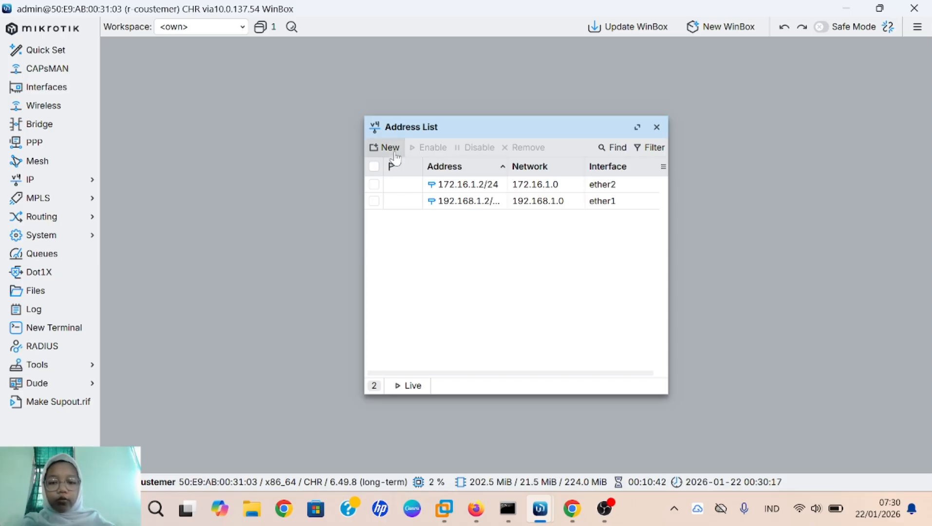
{"action": "left_click", "coordinate": [390, 148]}
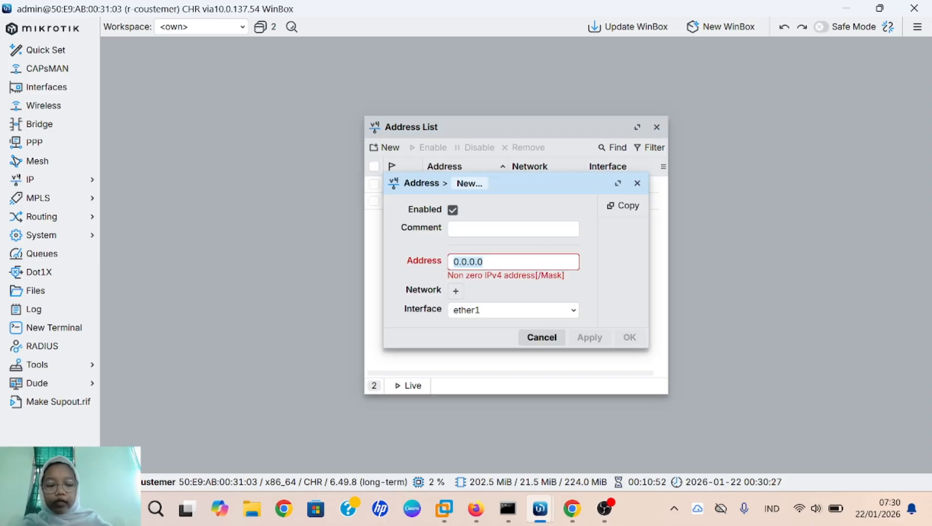
{"action": "key", "text": "BackSpace"}
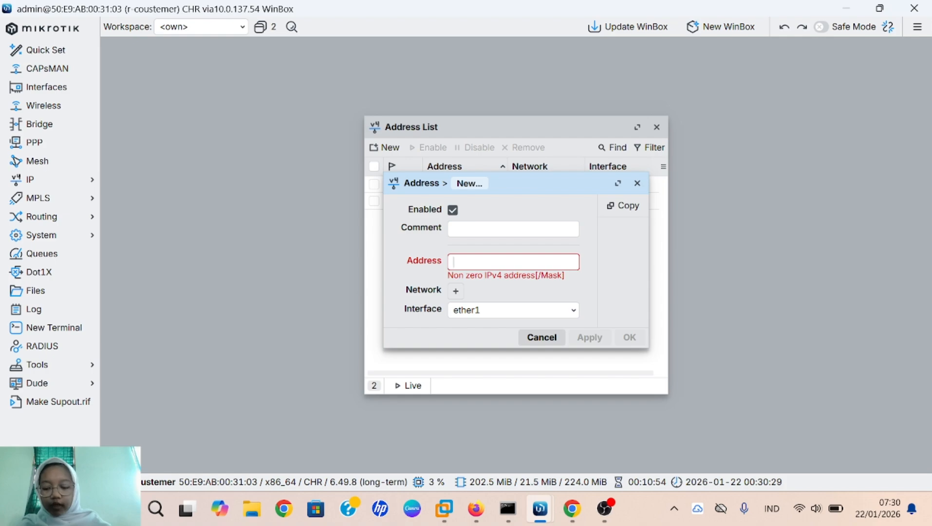
{"action": "type", "text": "1"}
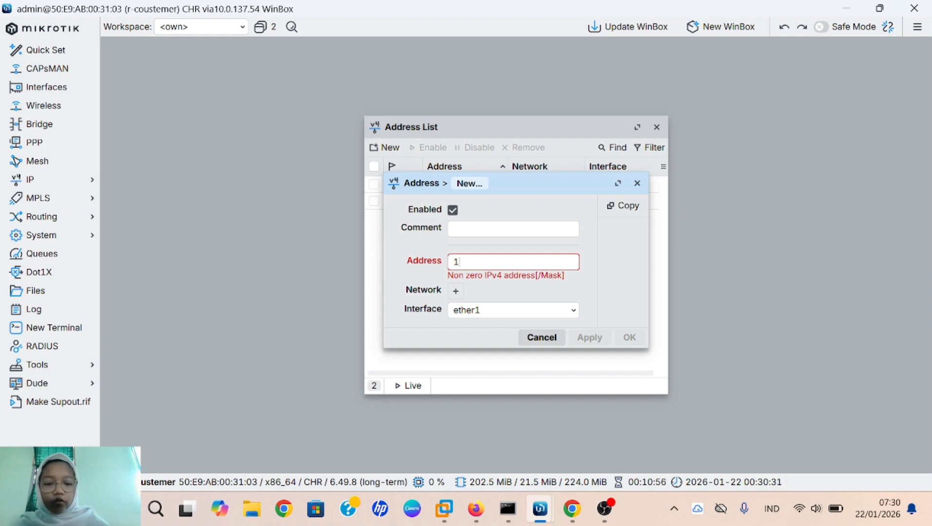
{"action": "type", "text": "0.10"}
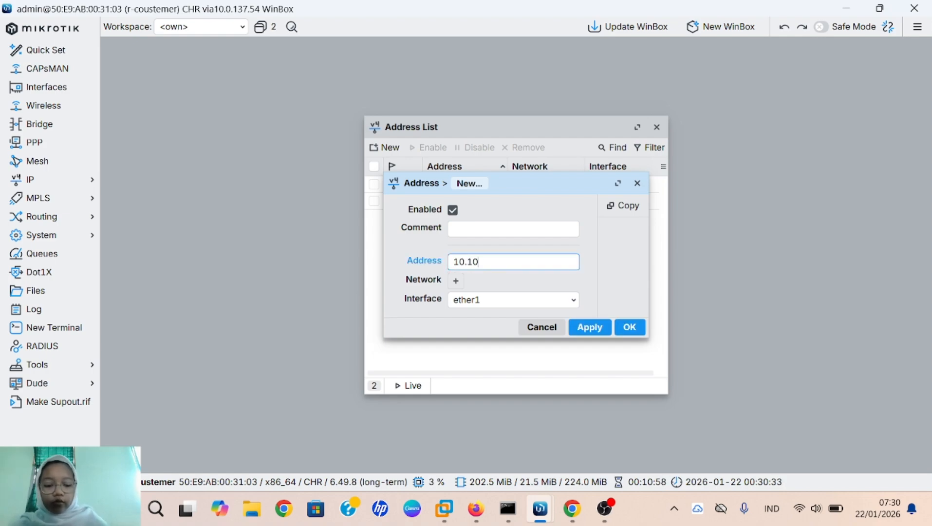
{"action": "type", "text": ".10.10."}
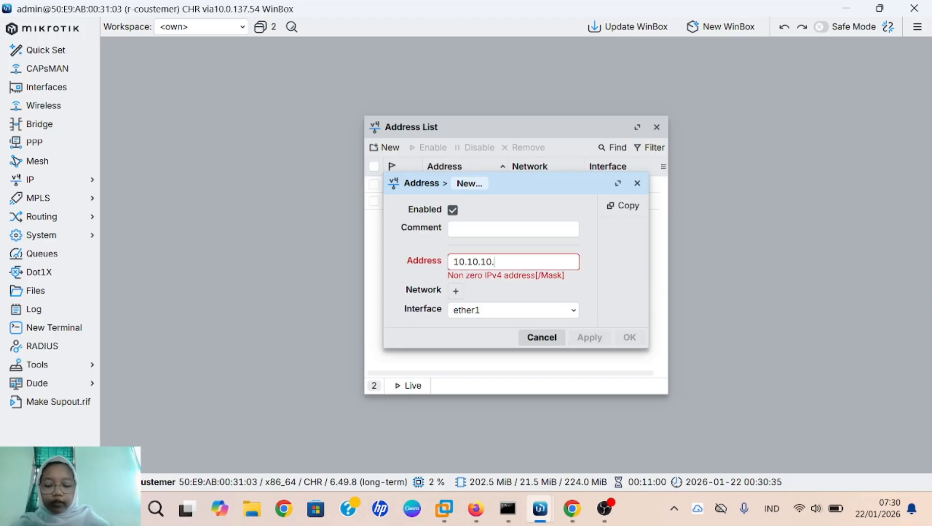
{"action": "type", "text": "1/"}
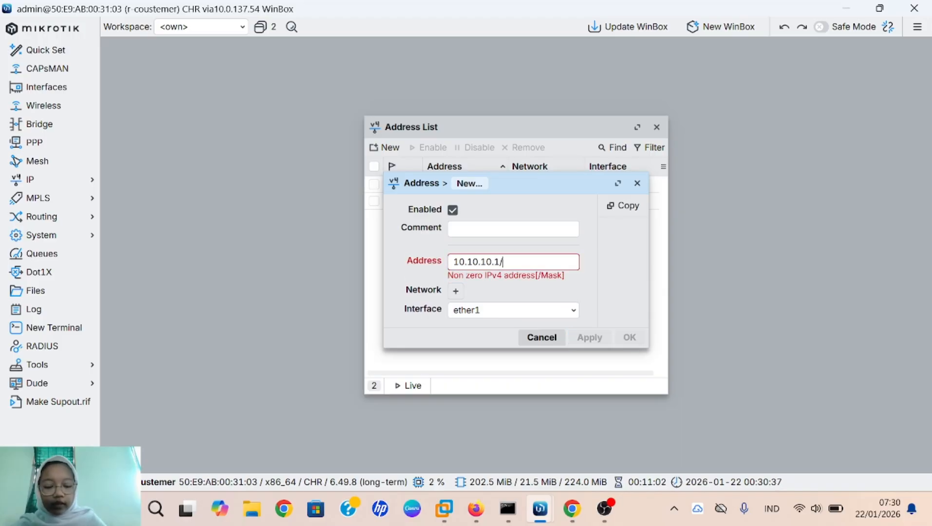
{"action": "type", "text": "24"}
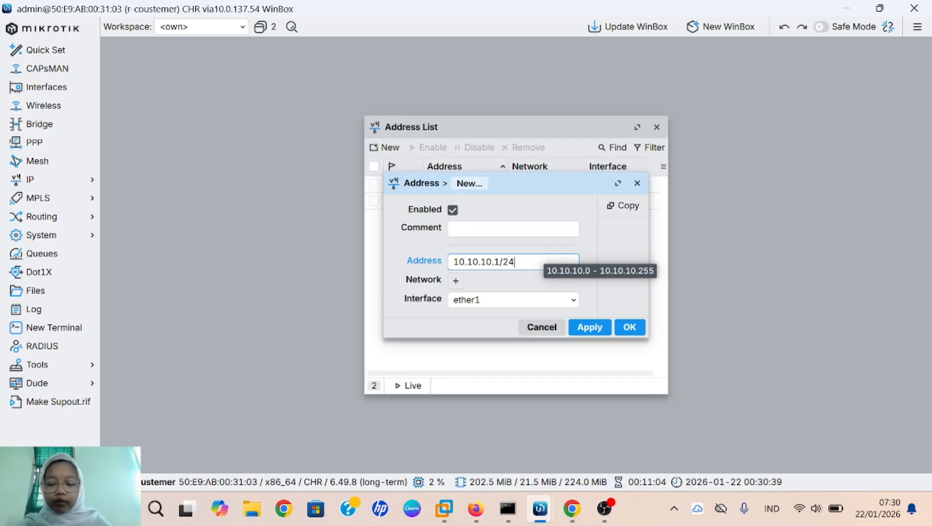
{"action": "left_click", "coordinate": [514, 303]}
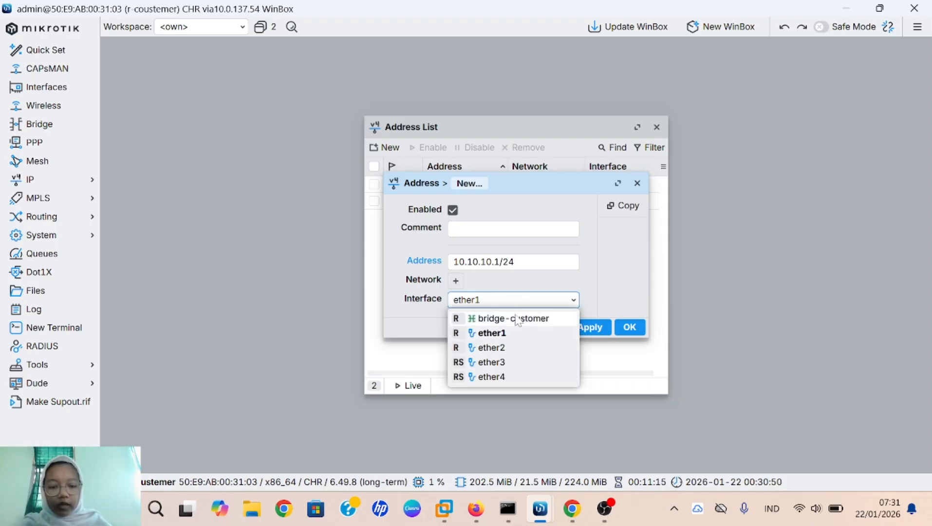
{"action": "left_click", "coordinate": [516, 316]}
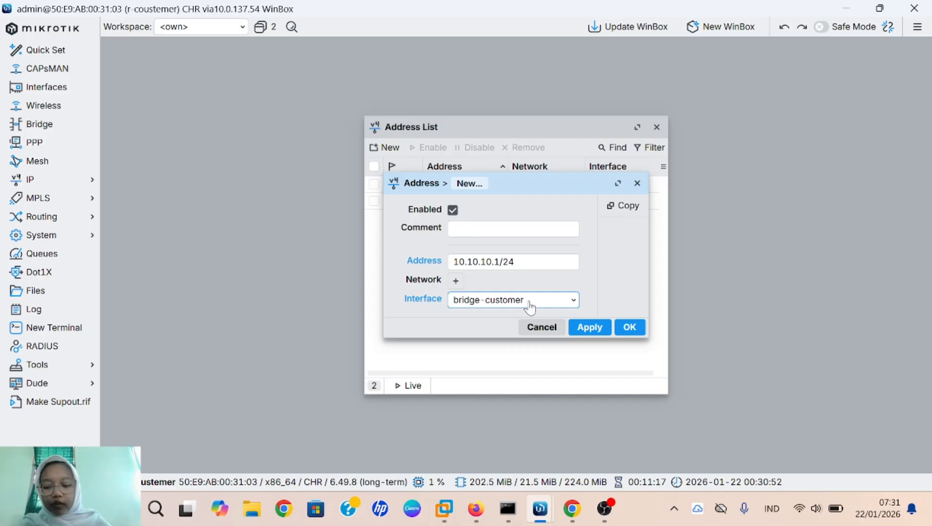
{"action": "left_click", "coordinate": [590, 327]}
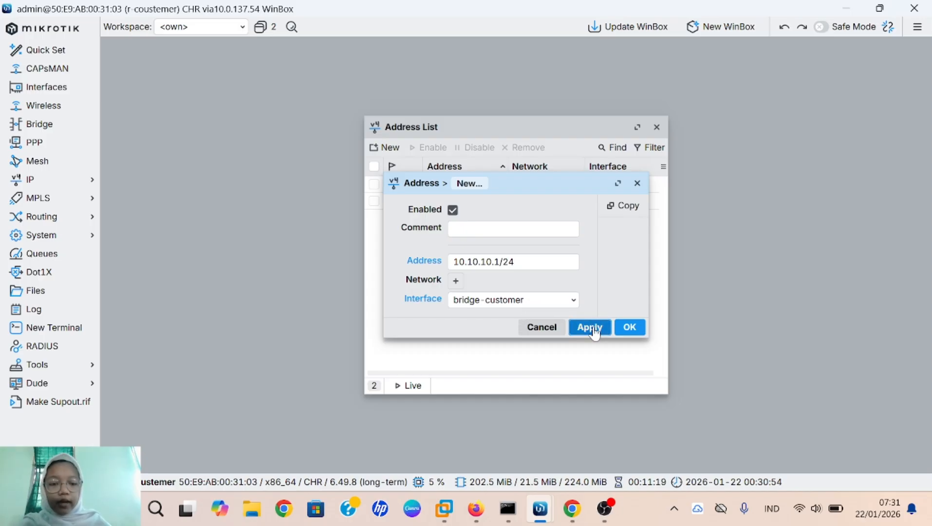
{"action": "left_click", "coordinate": [628, 327]}
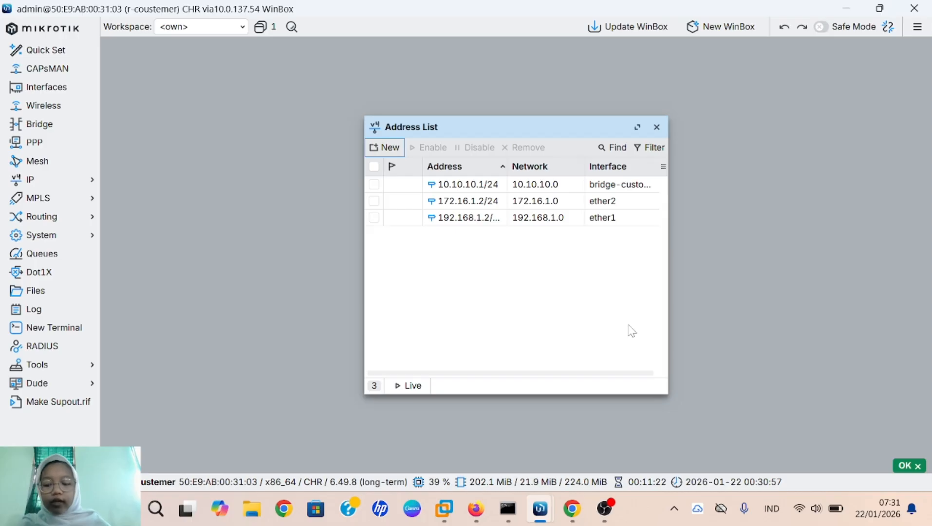
Step: Run DHCP Setup on bridge-customer with space 10.10.10.0/24, gateway 10.10.10.1, DNS 8.8.8.8
{"action": "left_click", "coordinate": [68, 191]}
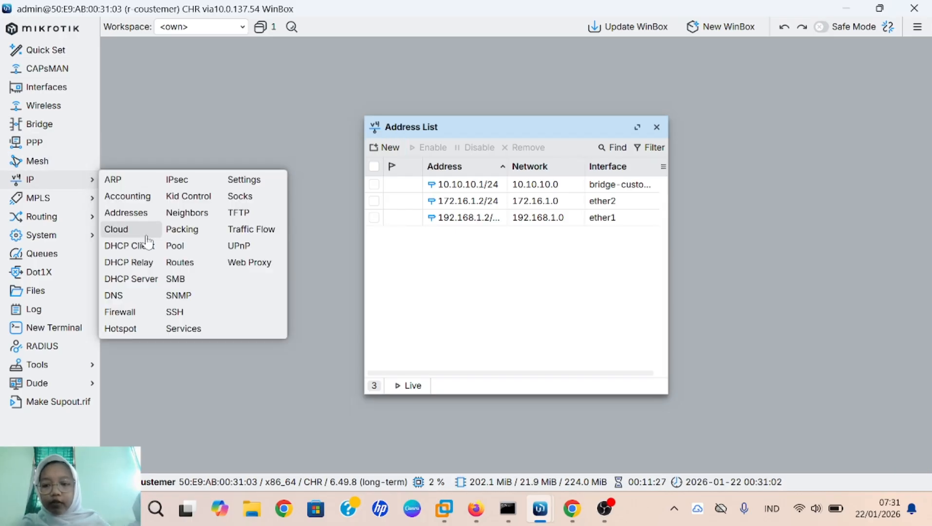
{"action": "left_click", "coordinate": [152, 279]}
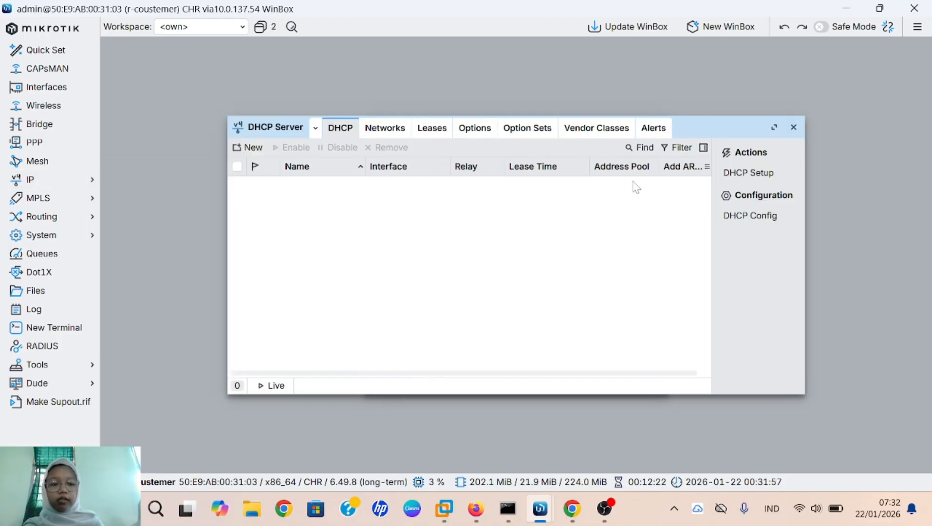
{"action": "left_click", "coordinate": [733, 173]}
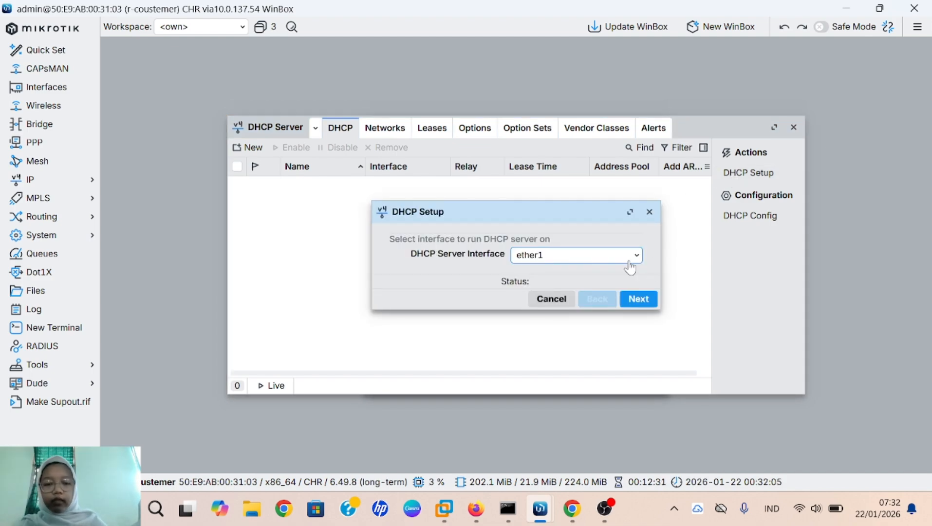
{"action": "left_click", "coordinate": [609, 262]}
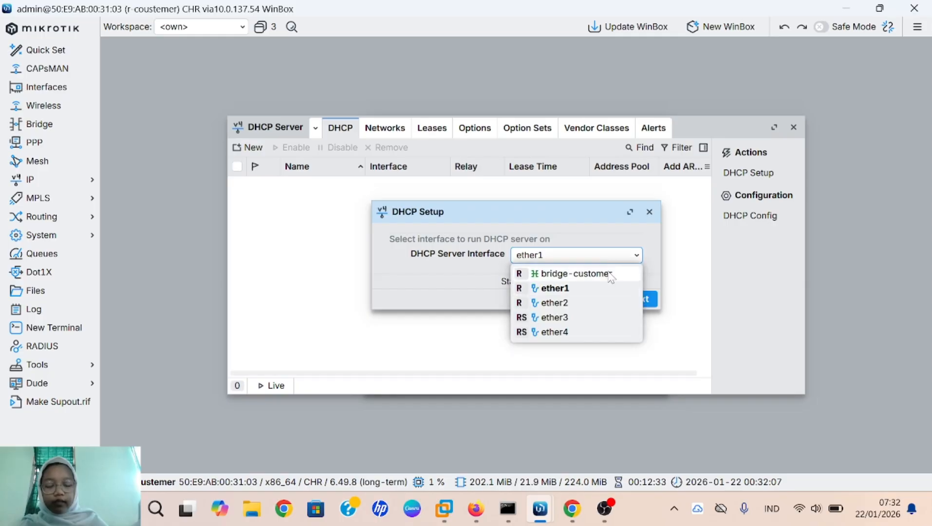
{"action": "left_click", "coordinate": [609, 270]}
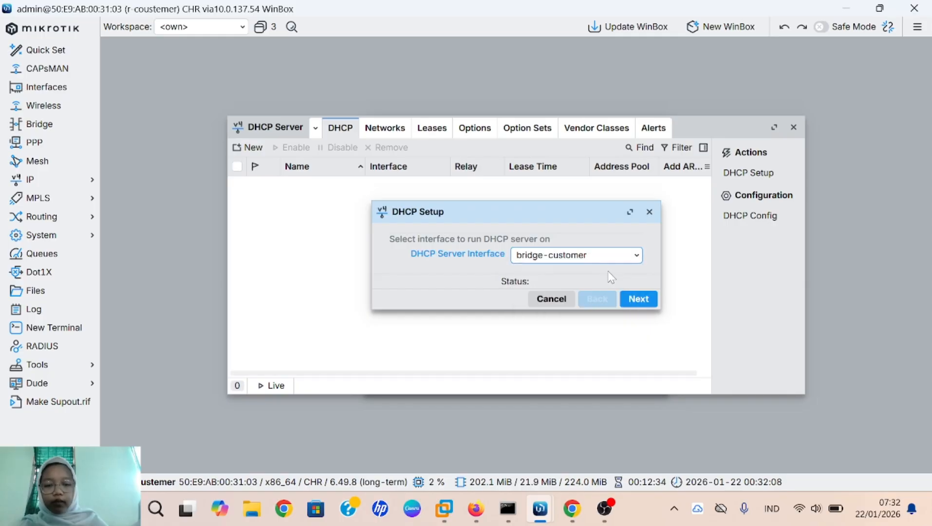
{"action": "left_click", "coordinate": [638, 303]}
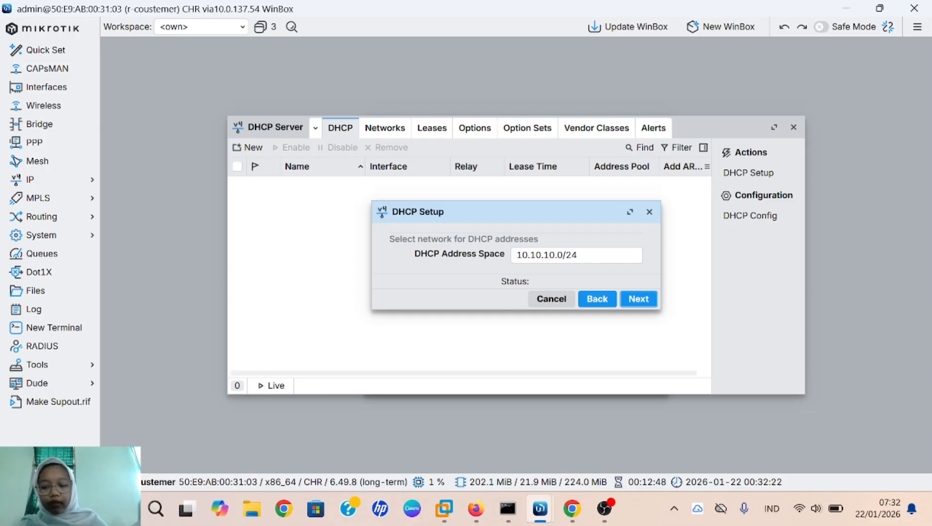
{"action": "left_click", "coordinate": [634, 293]}
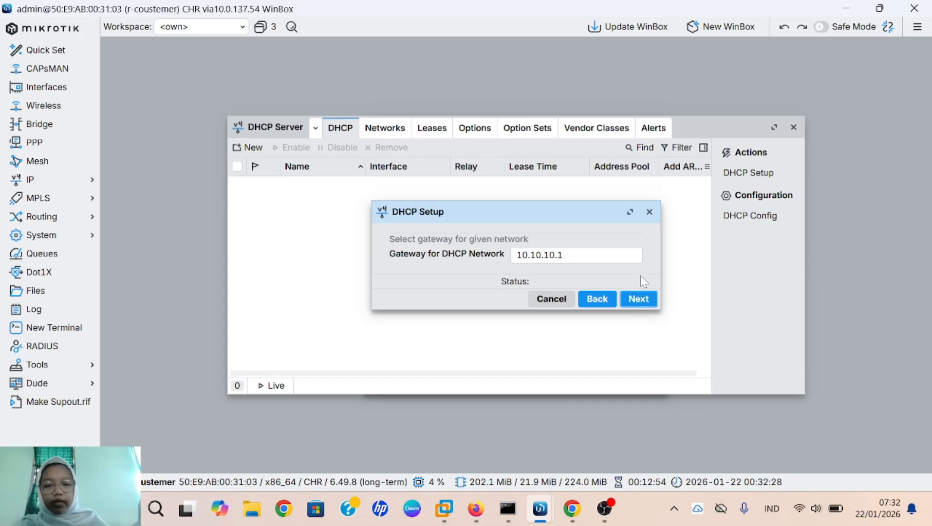
{"action": "left_click", "coordinate": [649, 299]}
{"action": "left_click", "coordinate": [642, 300]}
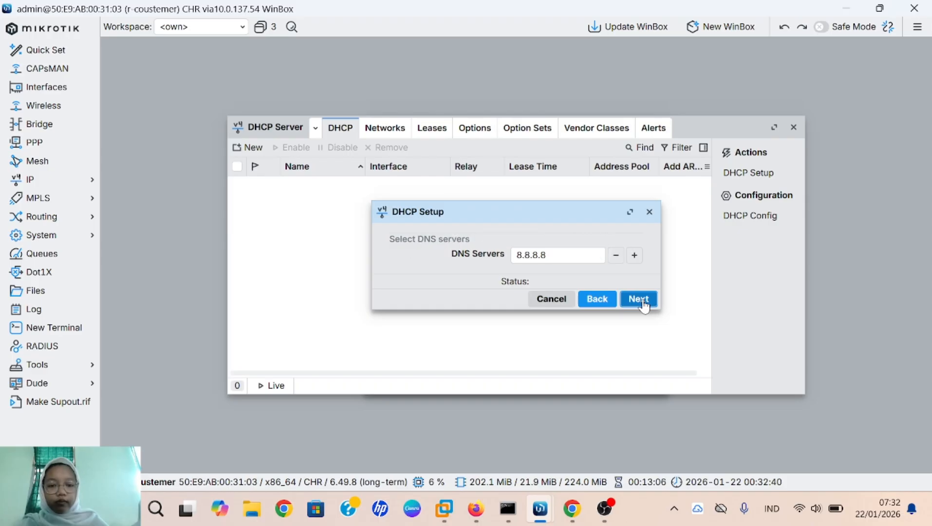
{"action": "left_click", "coordinate": [642, 300]}
{"action": "left_click", "coordinate": [642, 299]}
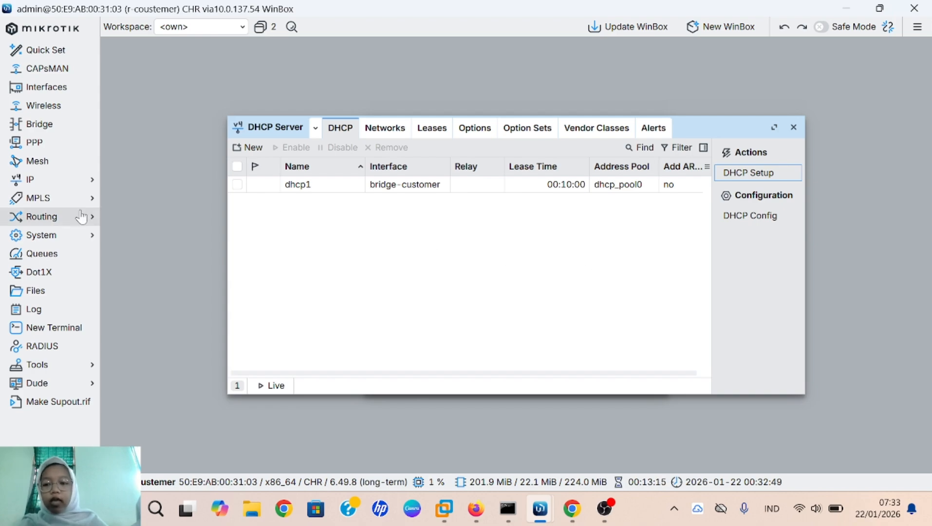
{"action": "left_click", "coordinate": [101, 190]}
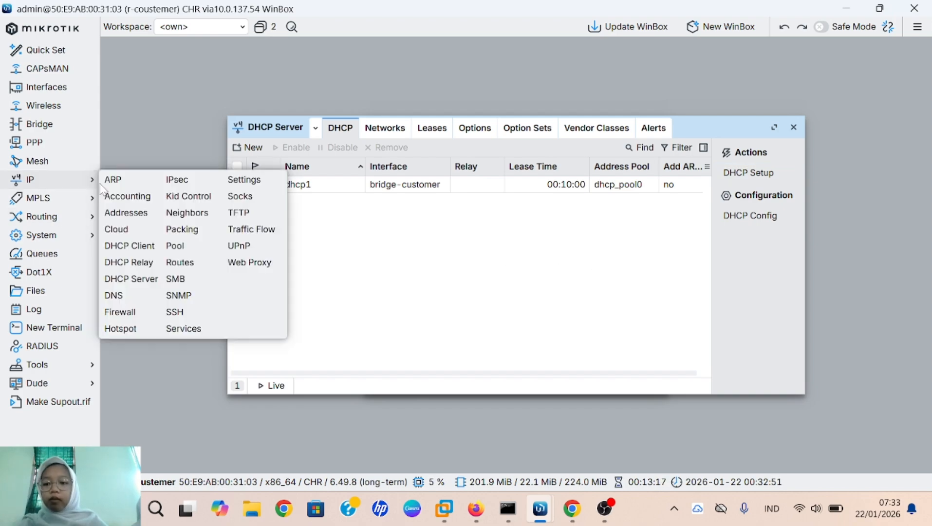
Step: Add a srcnat firewall NAT rule with out-interface ether1 and action masquerade
{"action": "left_click", "coordinate": [140, 315]}
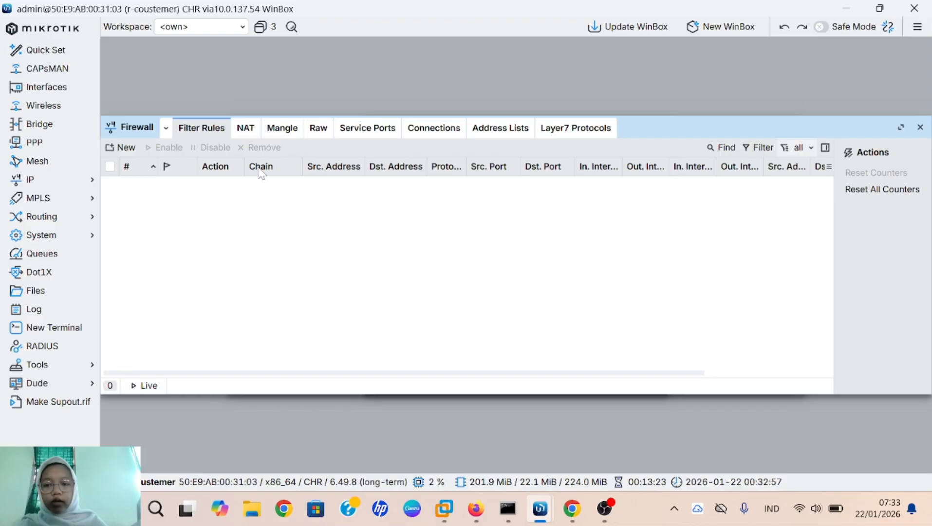
{"action": "left_click", "coordinate": [253, 135]}
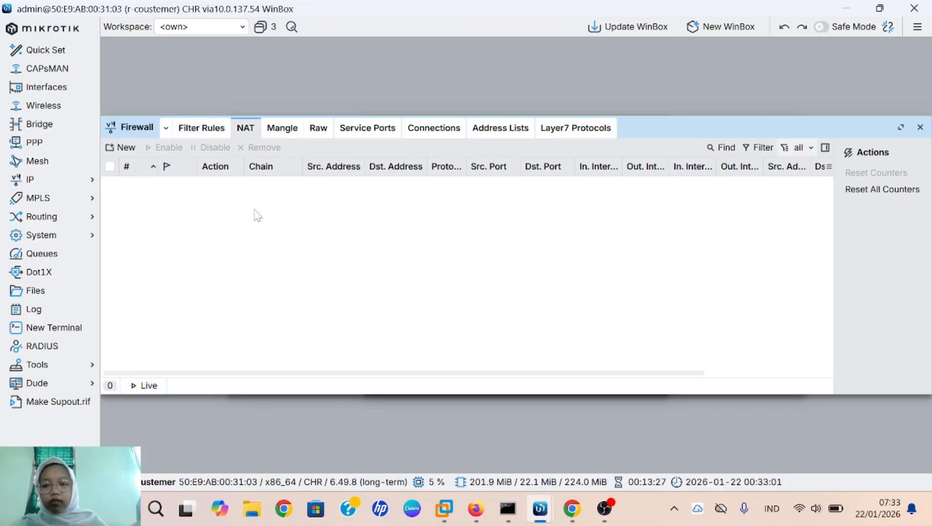
{"action": "left_click", "coordinate": [130, 149]}
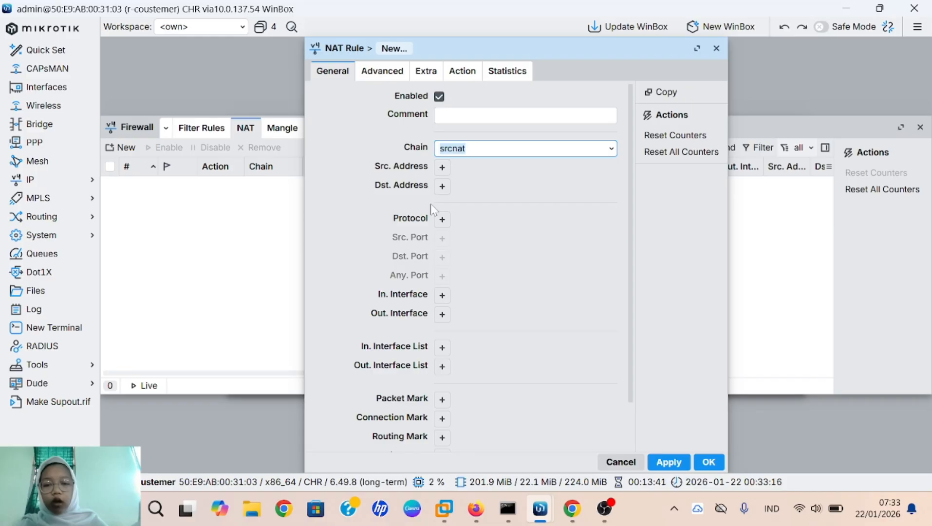
{"action": "left_click", "coordinate": [441, 315]}
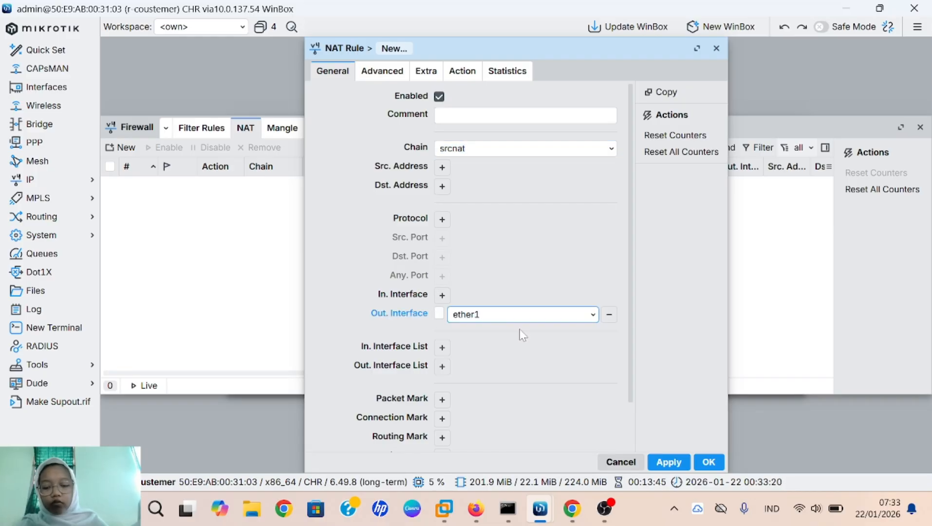
{"action": "left_click", "coordinate": [463, 72]}
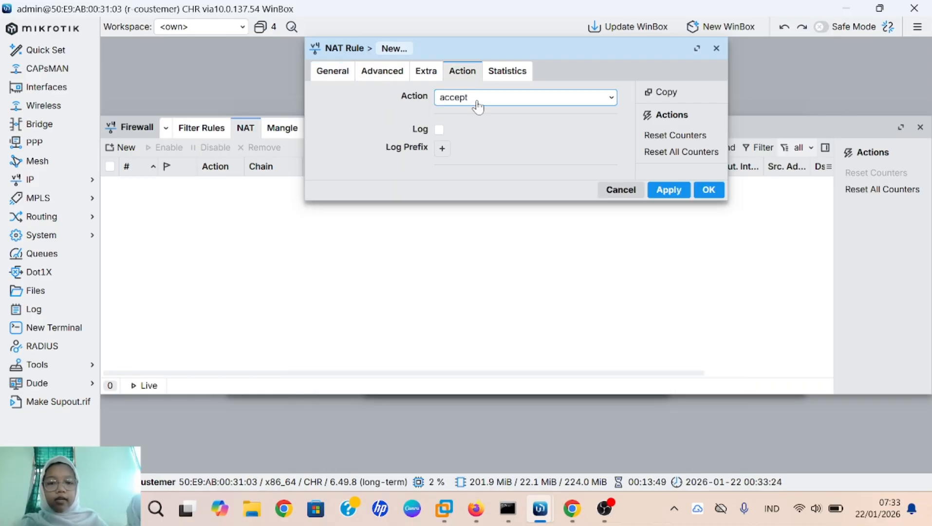
{"action": "left_click", "coordinate": [473, 100]}
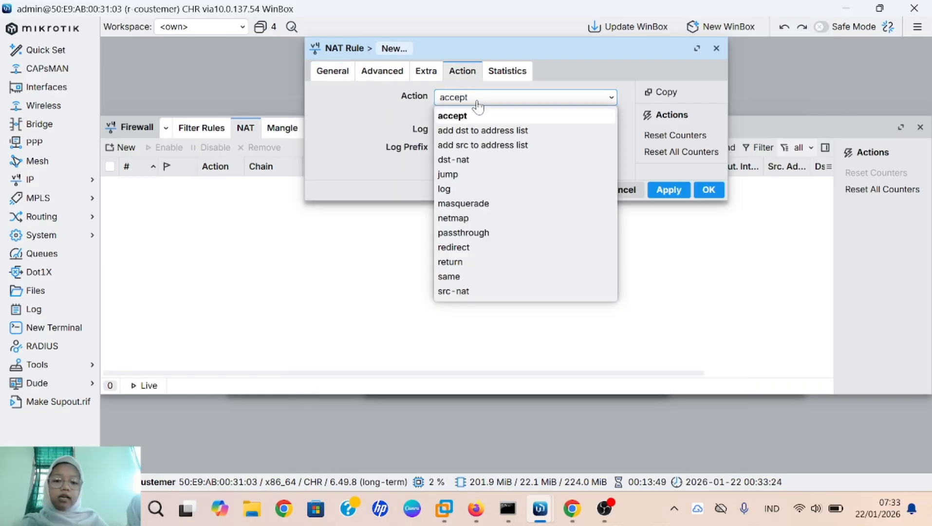
{"action": "left_click", "coordinate": [471, 204]}
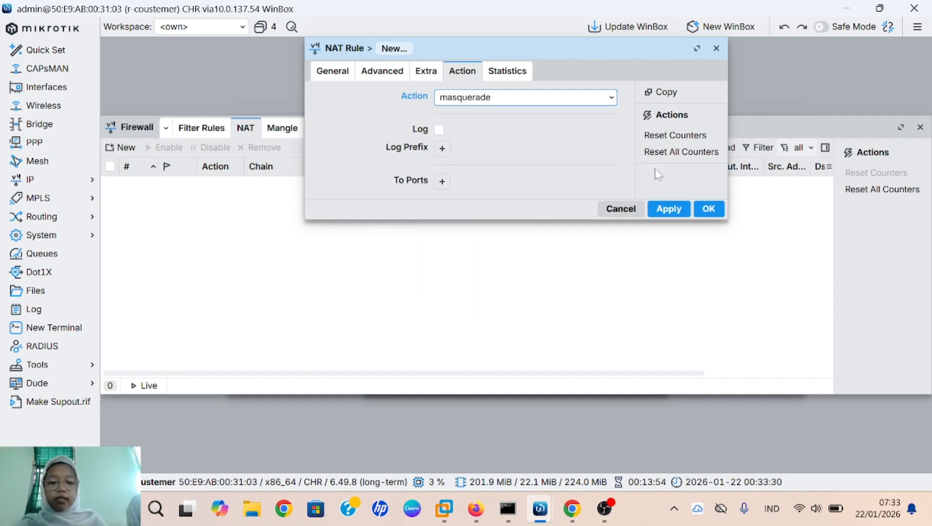
{"action": "left_click", "coordinate": [670, 209]}
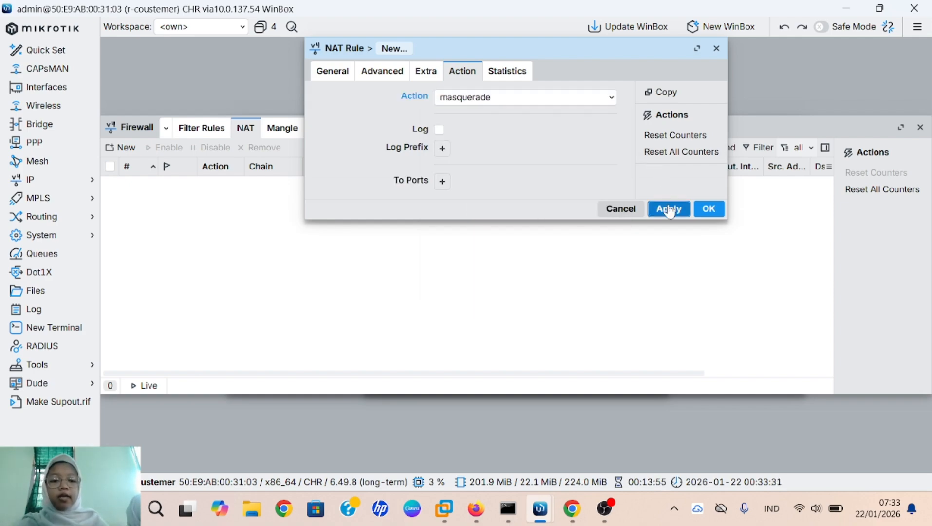
{"action": "left_click", "coordinate": [709, 209]}
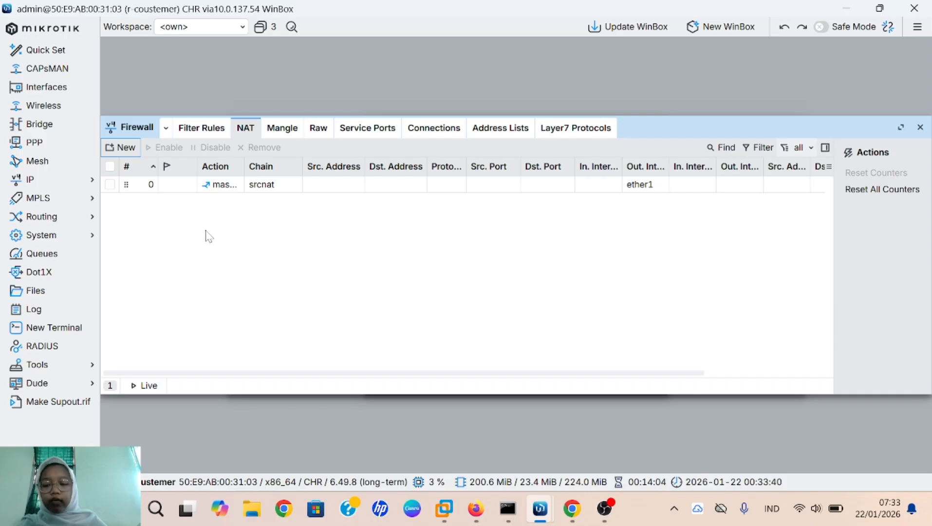
Step: Add another srcnat NAT rule with out-interface ether2 and action masquerade
{"action": "left_click", "coordinate": [120, 149]}
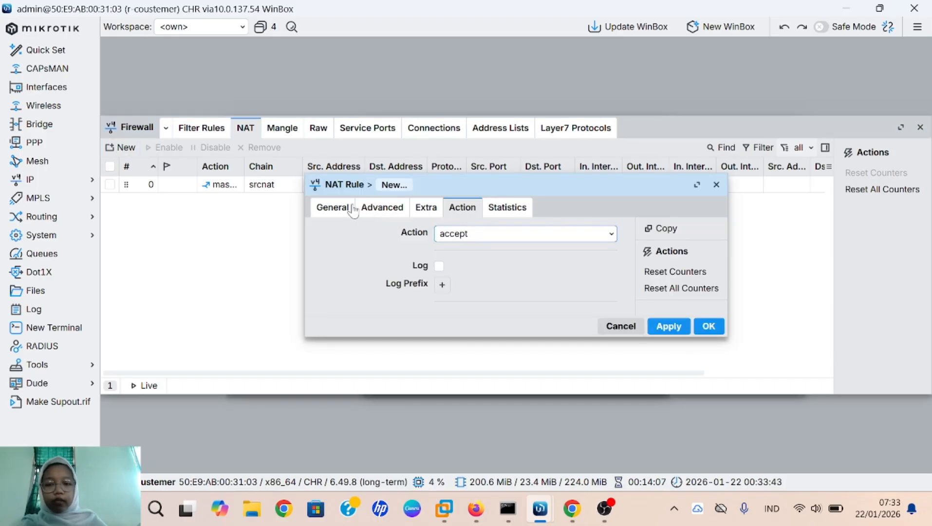
{"action": "left_click", "coordinate": [333, 208]}
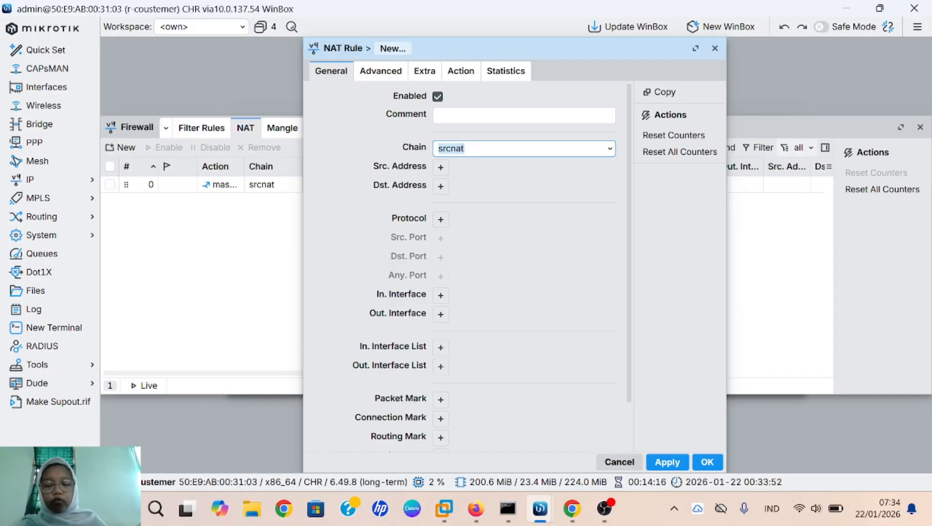
{"action": "left_click", "coordinate": [437, 321]}
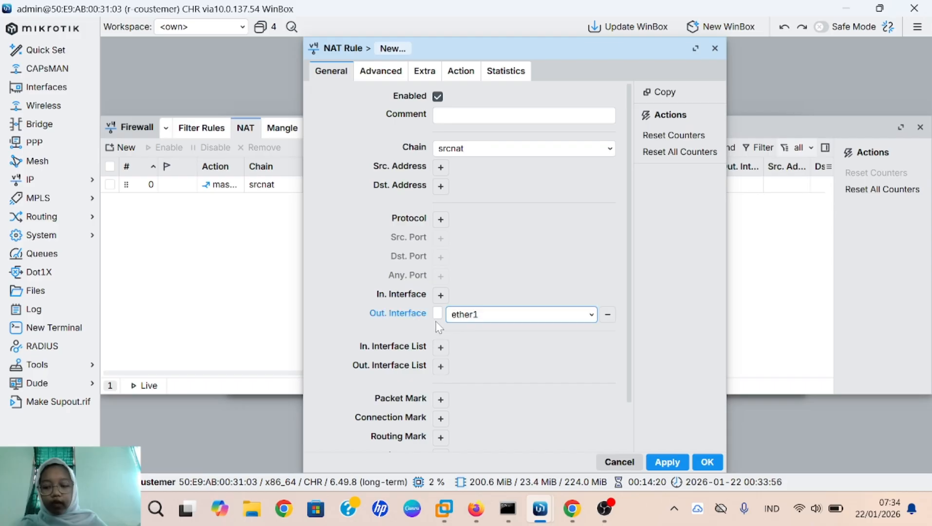
{"action": "left_click", "coordinate": [485, 323]}
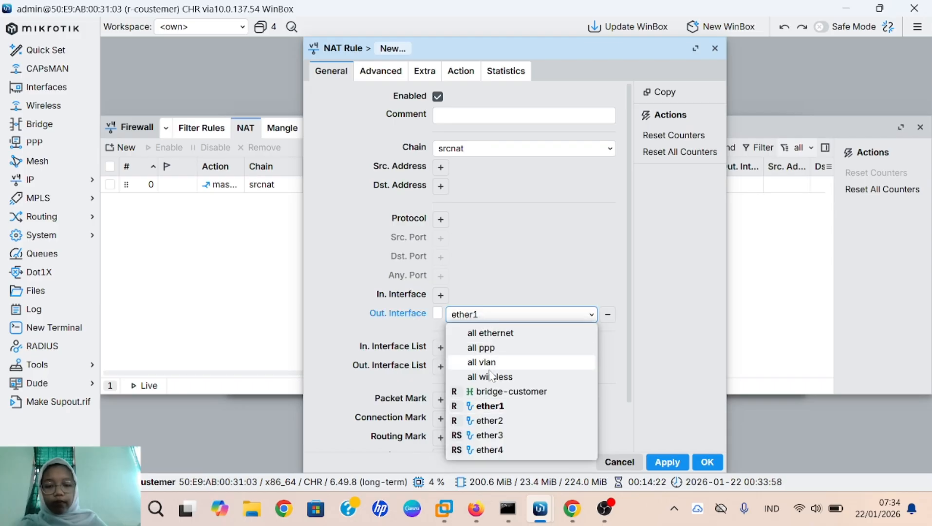
{"action": "left_click", "coordinate": [489, 421]}
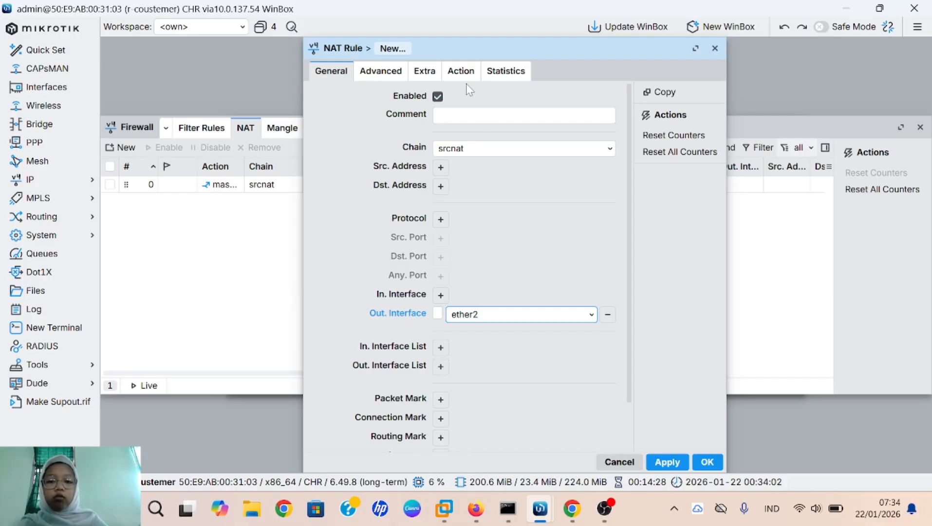
{"action": "left_click", "coordinate": [461, 72]}
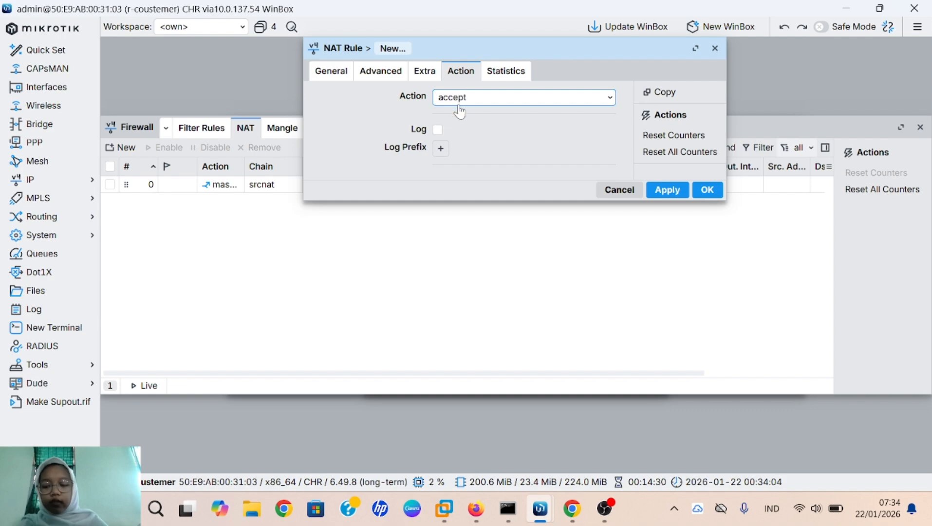
{"action": "left_click", "coordinate": [473, 99]}
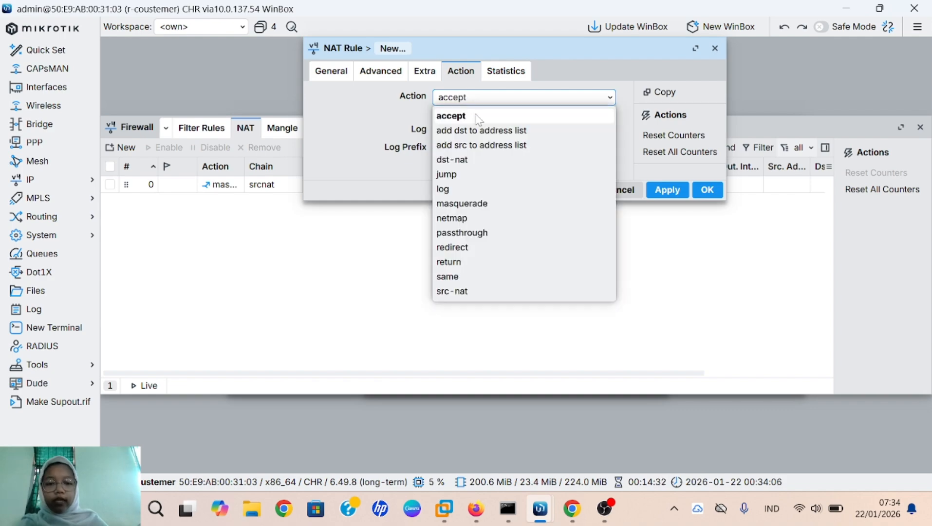
{"action": "left_click", "coordinate": [483, 203]}
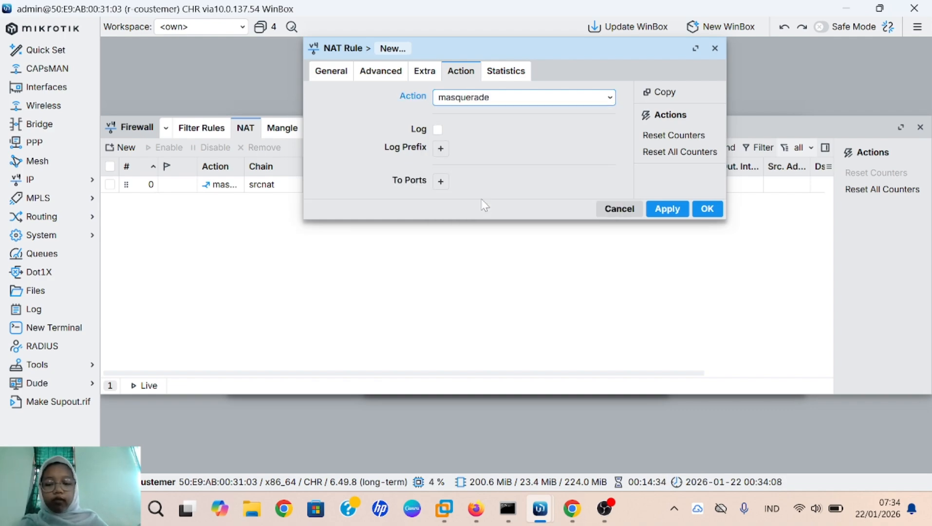
{"action": "left_click", "coordinate": [667, 209]}
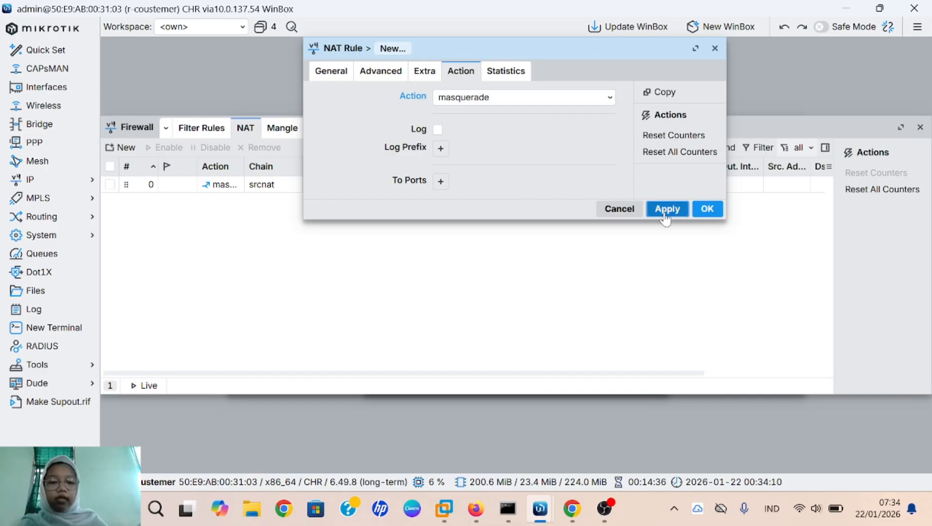
{"action": "left_click", "coordinate": [709, 209]}
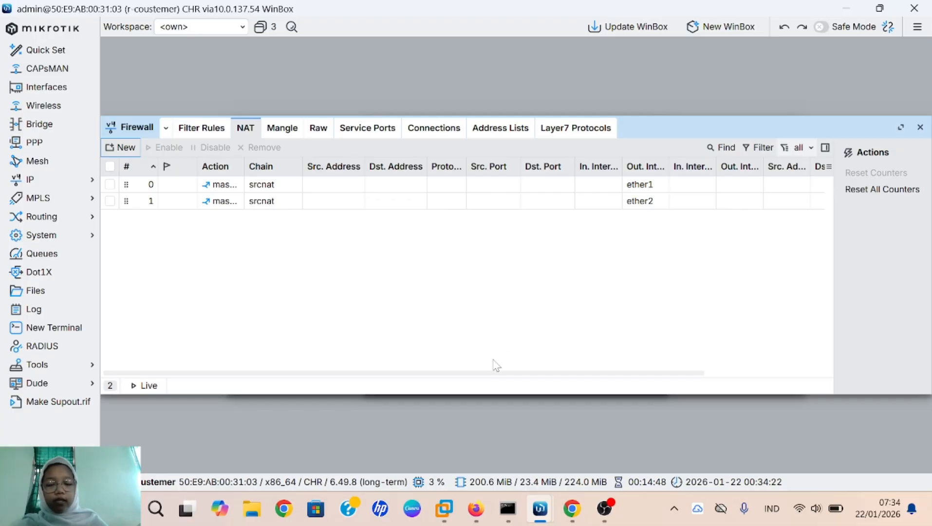
Step: Start the VPC1 and VPC2 nodes and open both of their consoles
{"action": "left_click", "coordinate": [474, 516]}
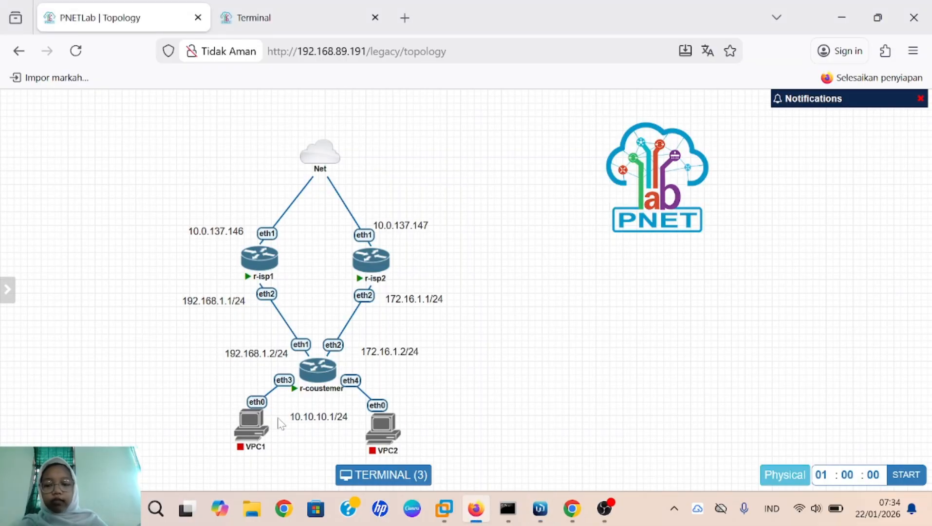
{"action": "left_click", "coordinate": [241, 403]}
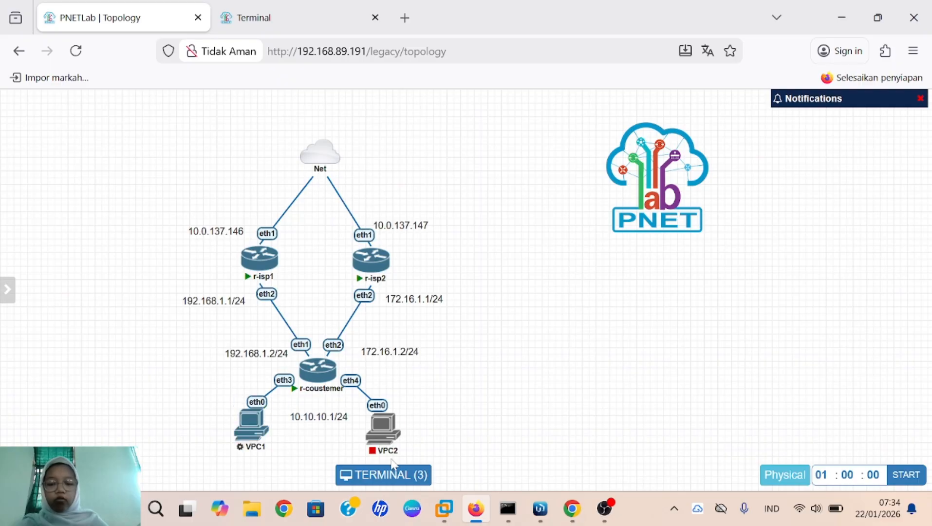
{"action": "left_click", "coordinate": [373, 406]}
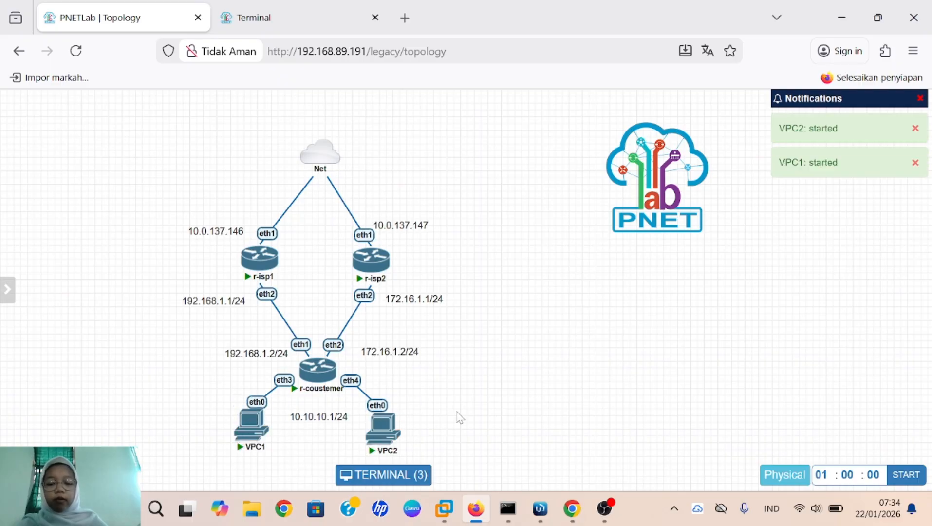
{"action": "left_click", "coordinate": [255, 433]}
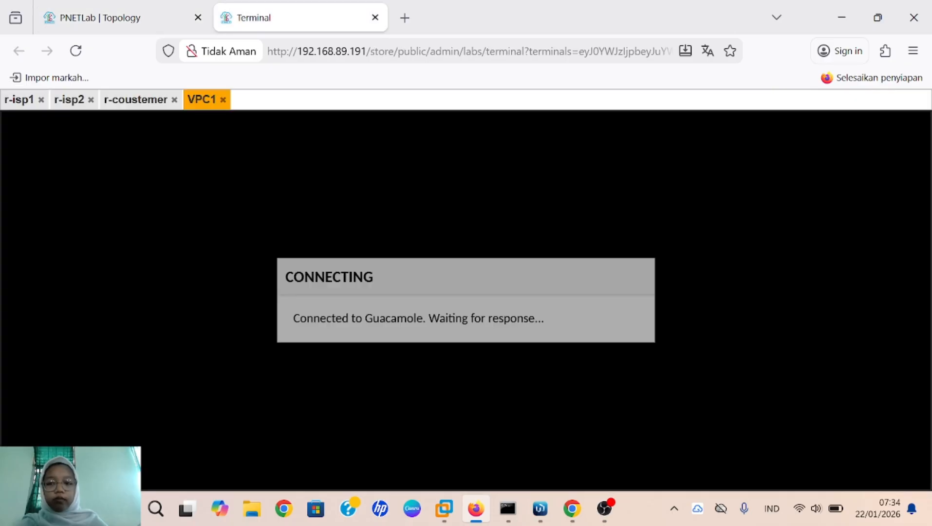
{"action": "left_click", "coordinate": [136, 29]}
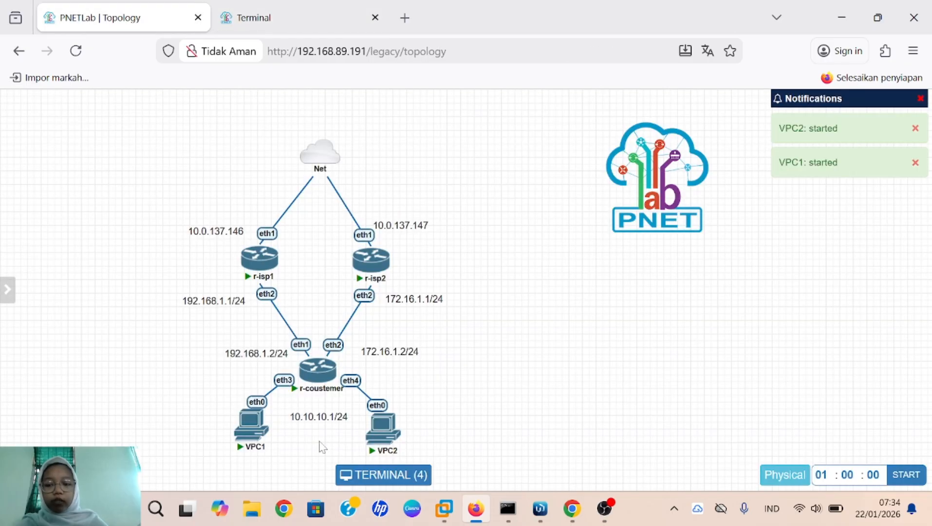
{"action": "left_click", "coordinate": [390, 441]}
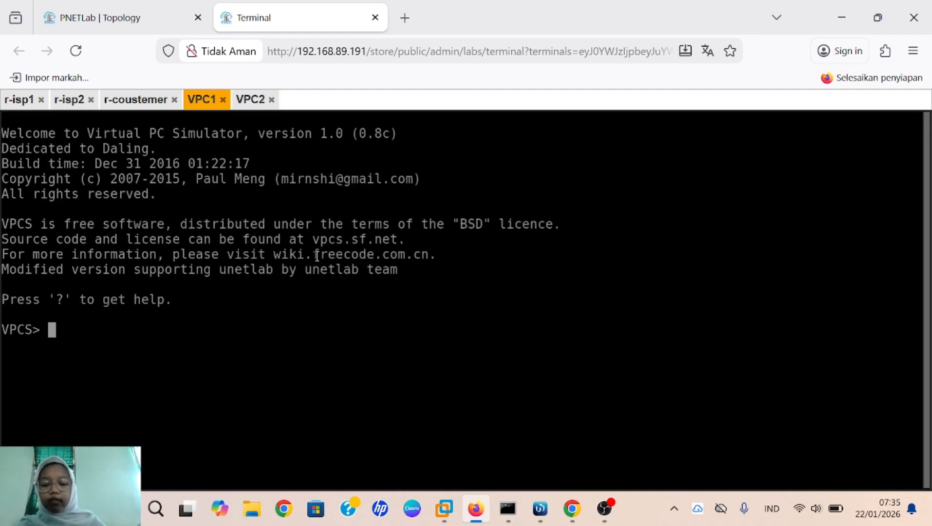
Step: Run 'ip dhcp' on VPC1 to get 10.10.10.254/24 with gateway 10.10.10.1
{"action": "type", "text": "ip"}
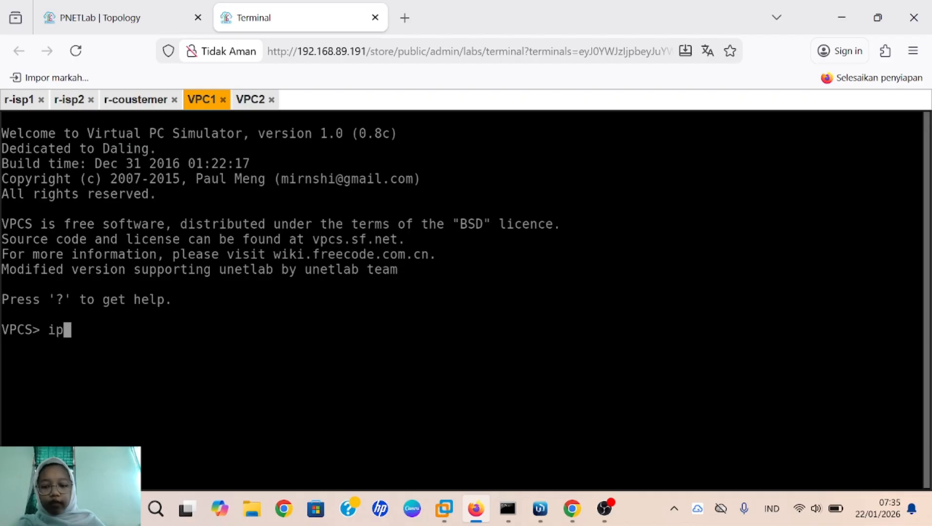
{"action": "type", "text": " dchp"}
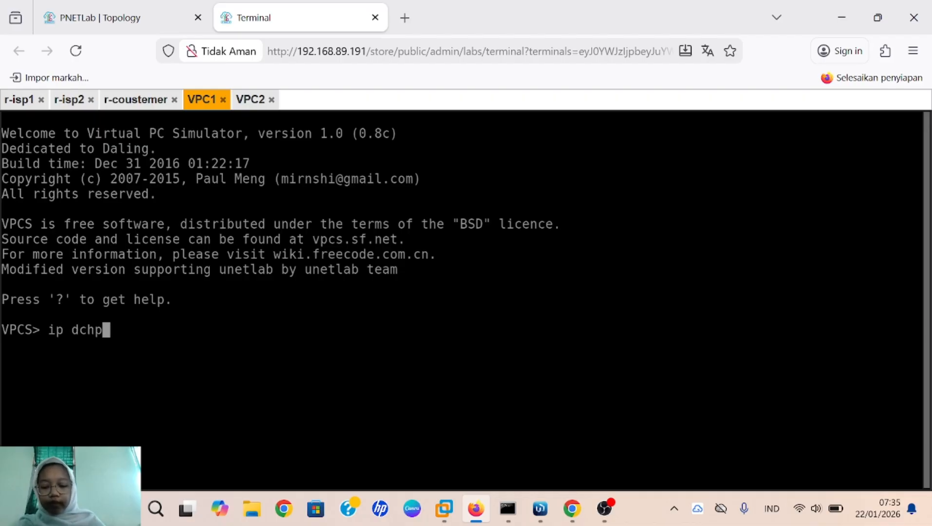
{"action": "key", "text": "Return"}
{"action": "type", "text": "ip dhcp"}
{"action": "key", "text": "Return"}
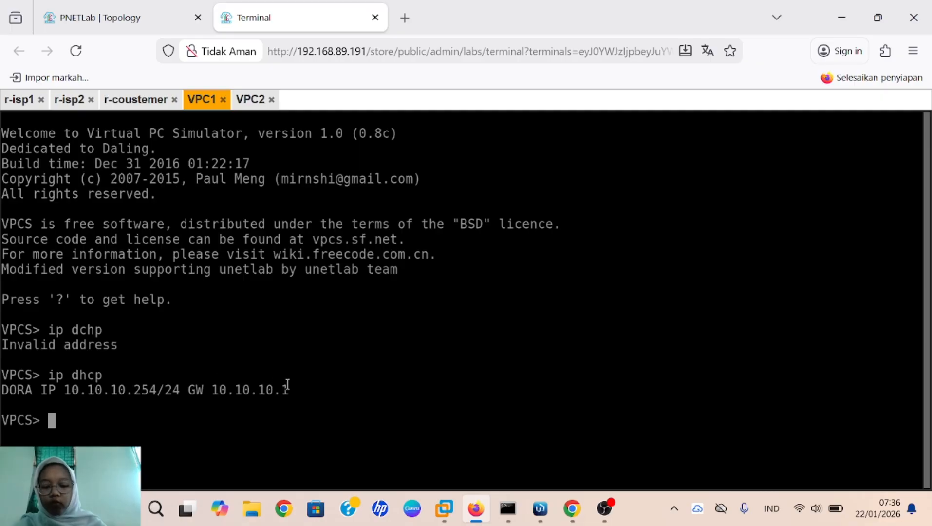
{"action": "left_click", "coordinate": [254, 115]}
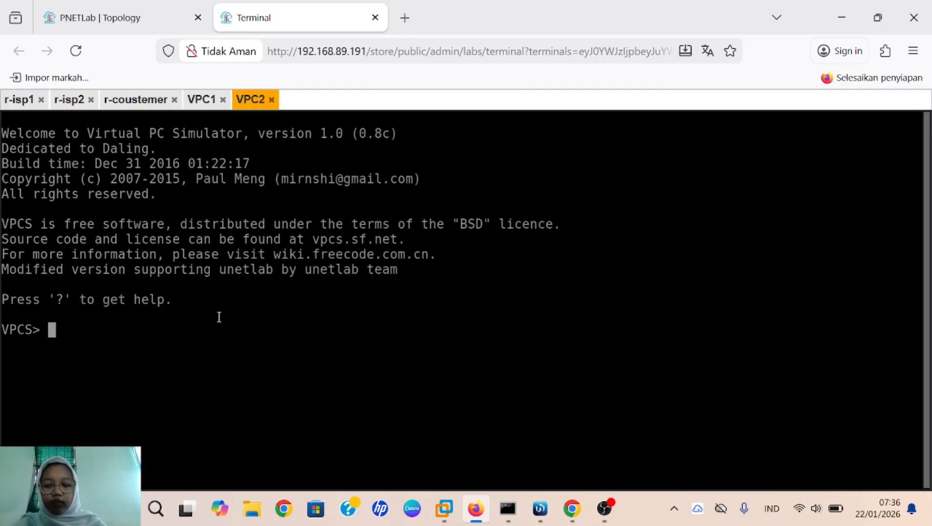
Step: On VPC2, get 10.10.10.253/24 via 'ip dhcp', then ping 8.8.8.8 and google.com
{"action": "type", "text": "ip d"}
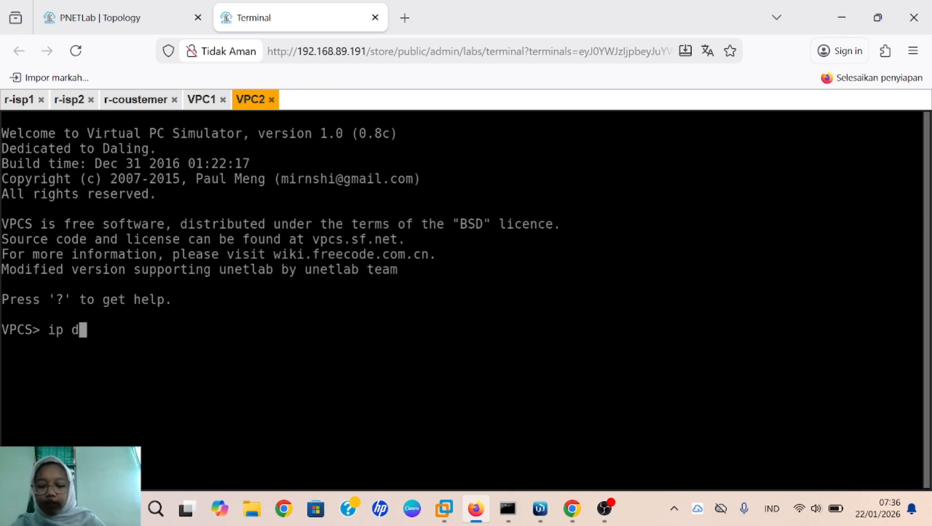
{"action": "type", "text": "hcp"}
{"action": "key", "text": "Return"}
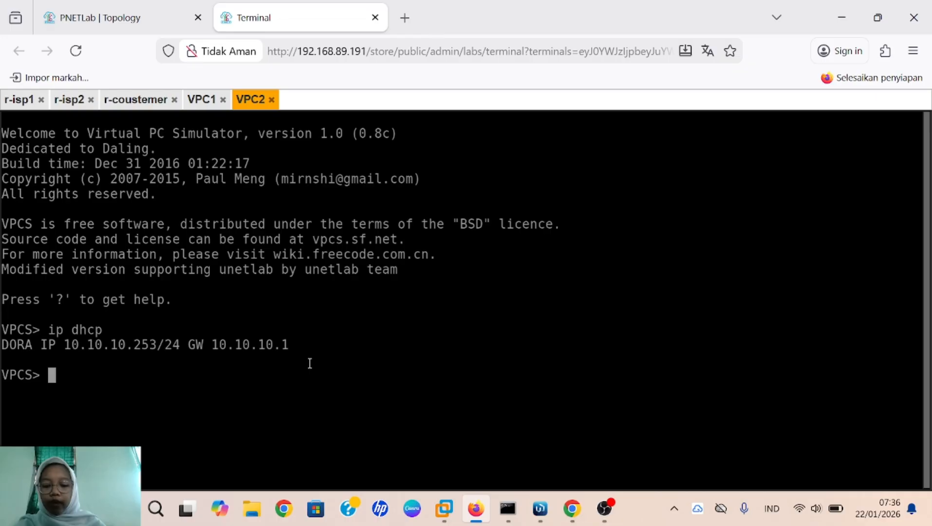
{"action": "type", "text": "pin"}
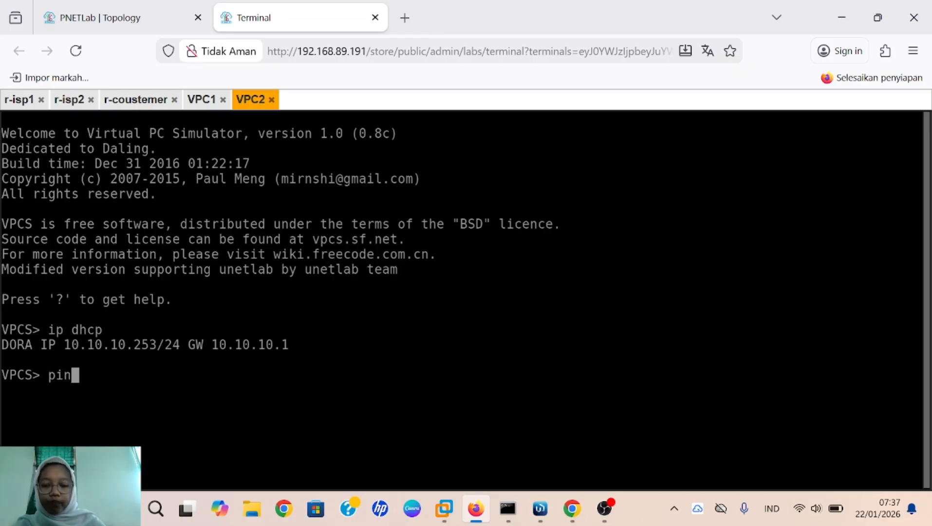
{"action": "type", "text": "g 8.8.8.8"}
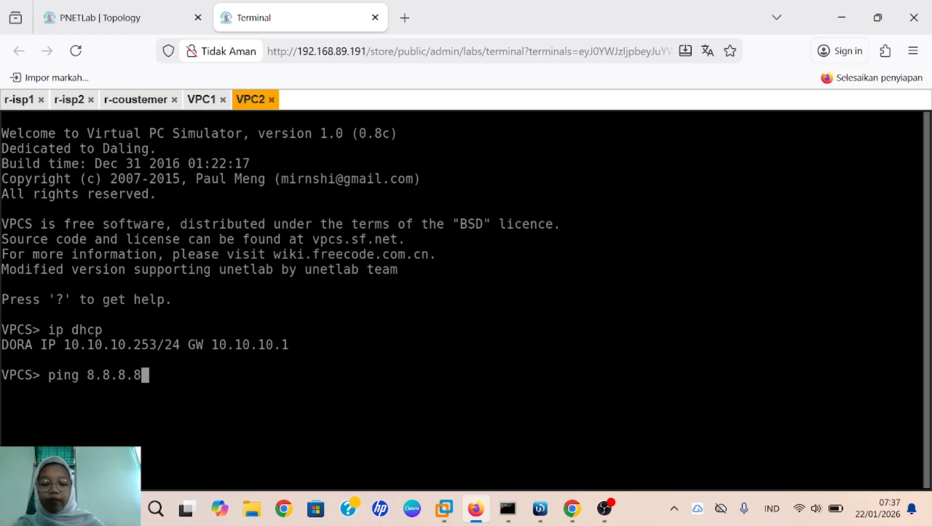
{"action": "key", "text": "Return"}
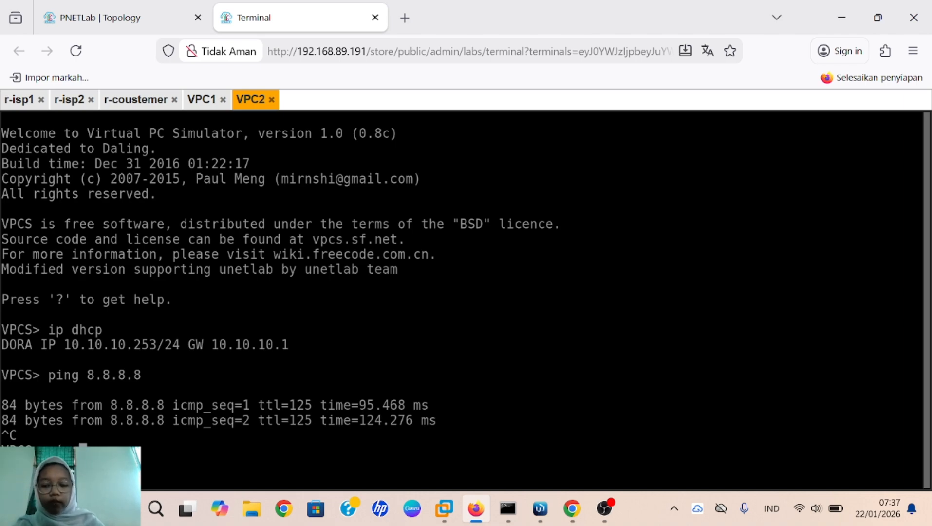
{"action": "type", "text": "gle."}
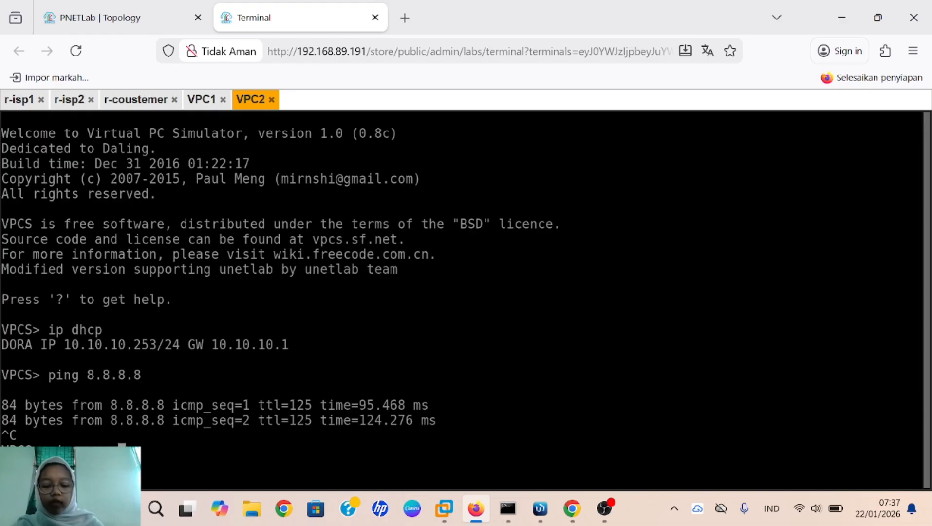
{"action": "type", "text": "com"}
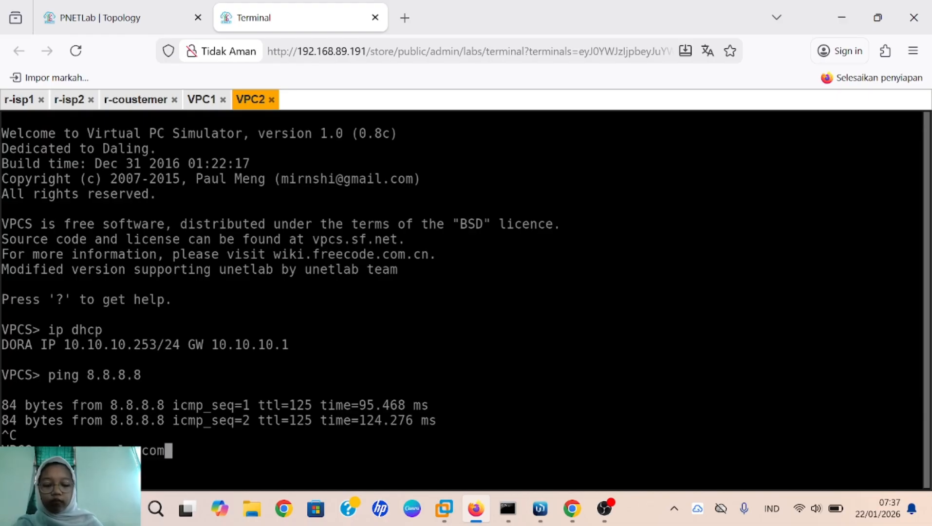
{"action": "key", "text": "Return"}
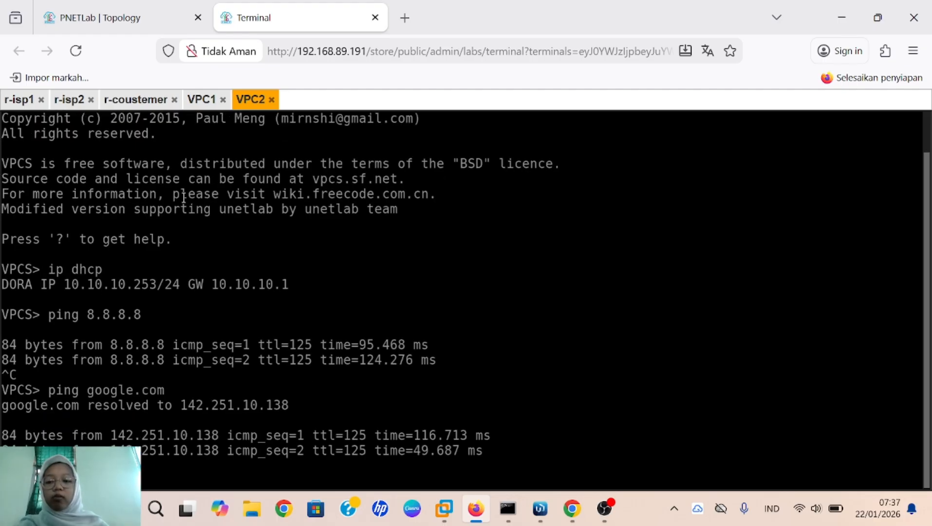
{"action": "left_click", "coordinate": [214, 97]}
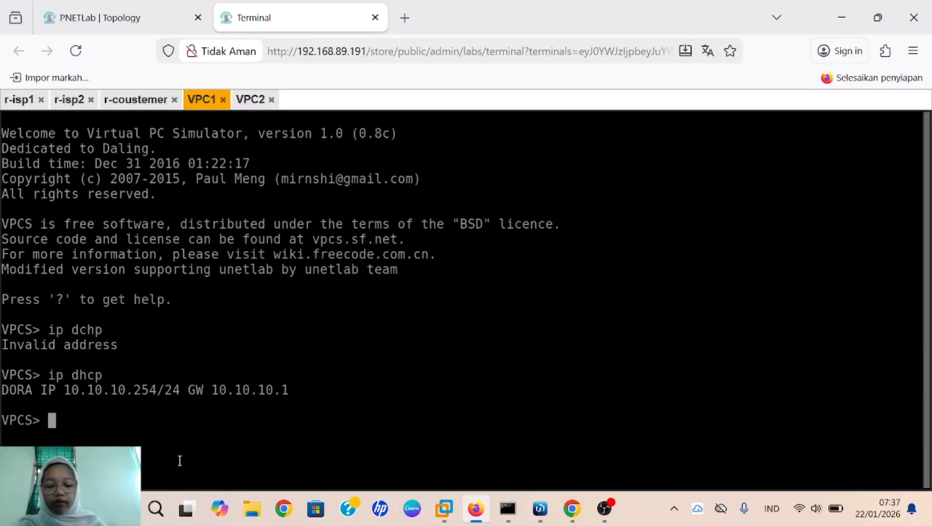
Step: From VPC1, ping 8.8.8.8, stop it, then ping google.com
{"action": "type", "text": "ping"}
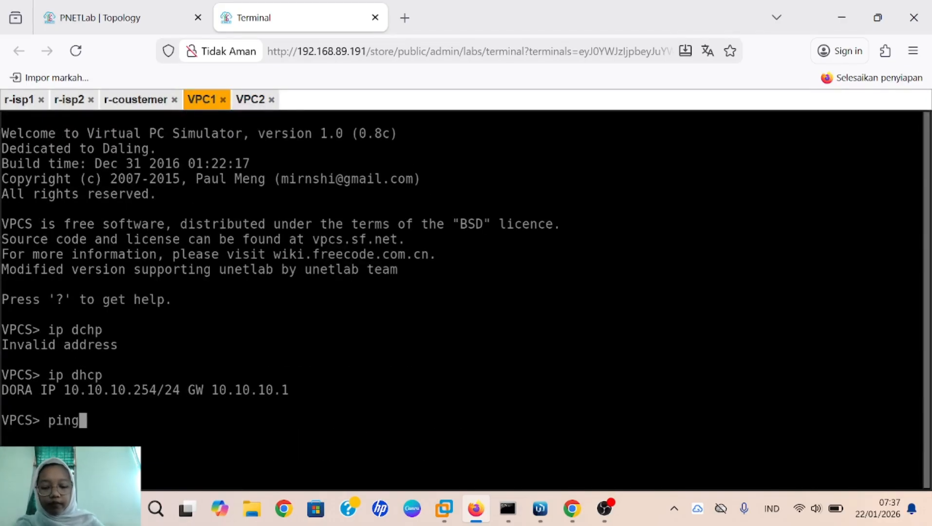
{"action": "type", "text": " 8.8.8"}
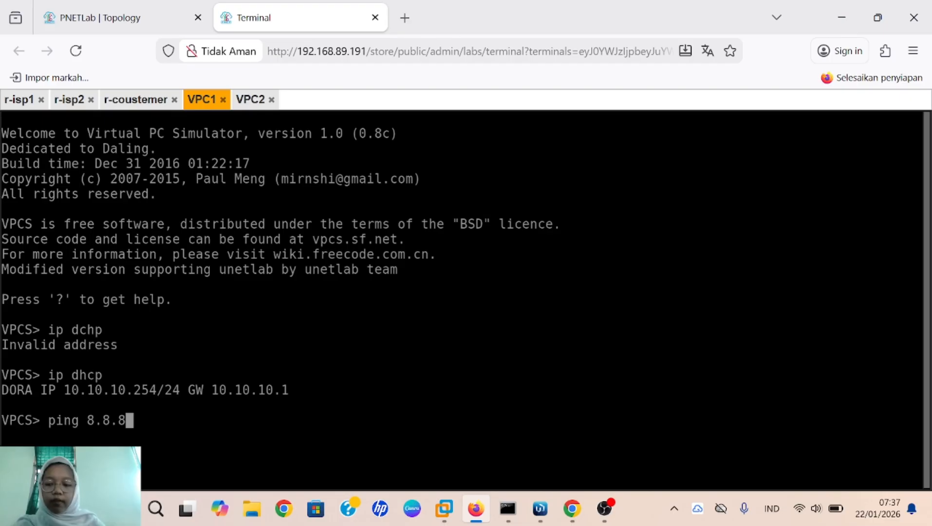
{"action": "type", "text": ".8"}
{"action": "key", "text": "Return"}
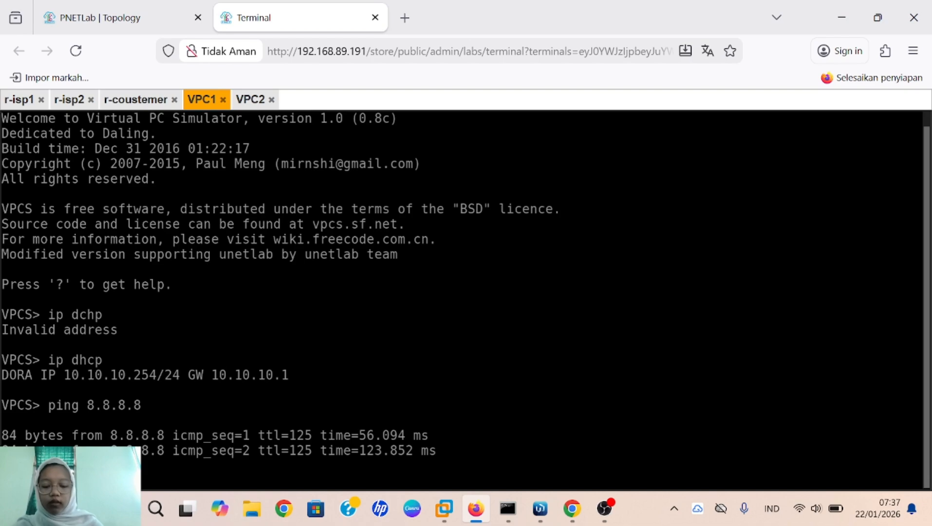
{"action": "key", "text": "ctrl+c"}
{"action": "type", "text": "ping google.com"}
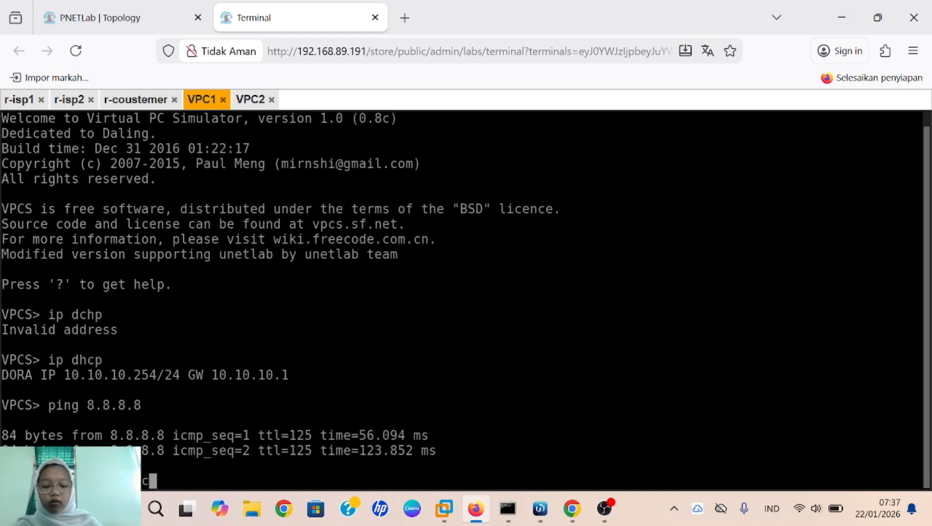
{"action": "key", "text": "Return"}
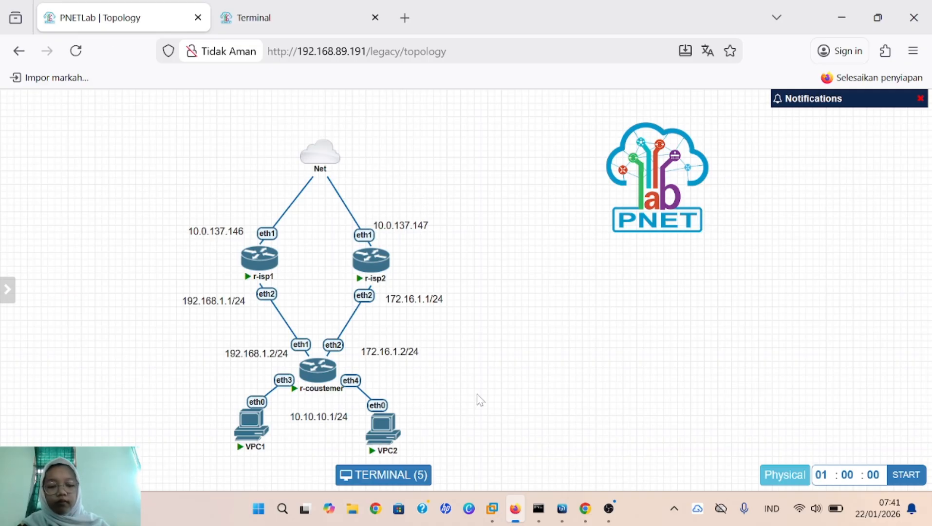
Step: In r-coustemer's IP > Routes, set the 192.168.110.1 static default route's distance to 10
{"action": "mouse_move", "coordinate": [563, 506]}
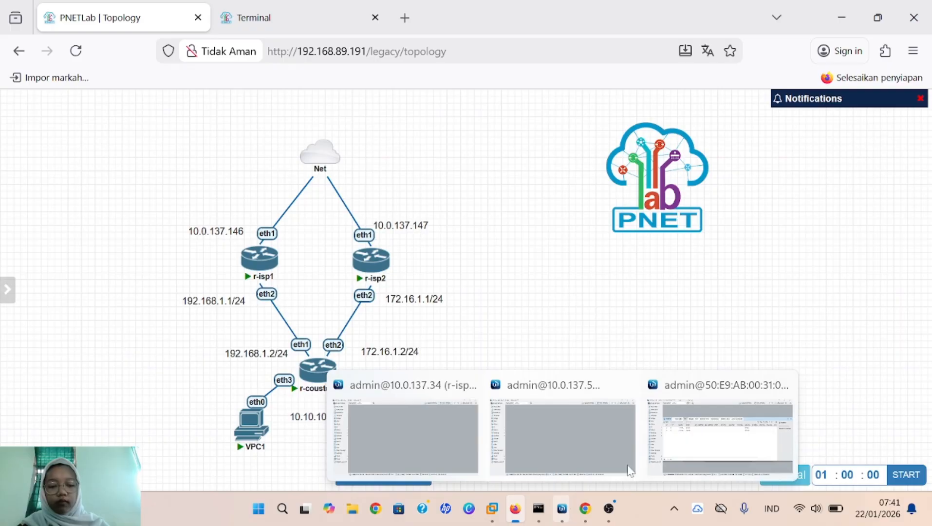
{"action": "left_click", "coordinate": [744, 399]}
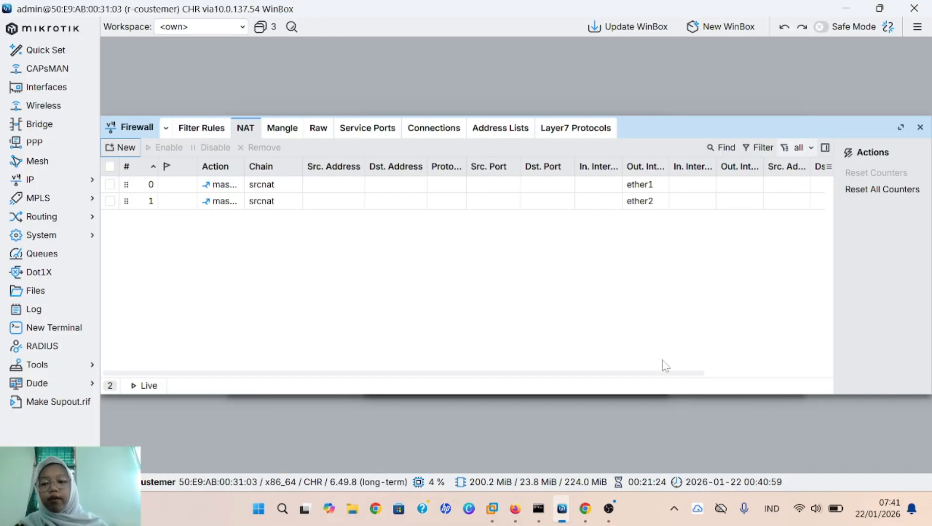
{"action": "left_click", "coordinate": [89, 184]}
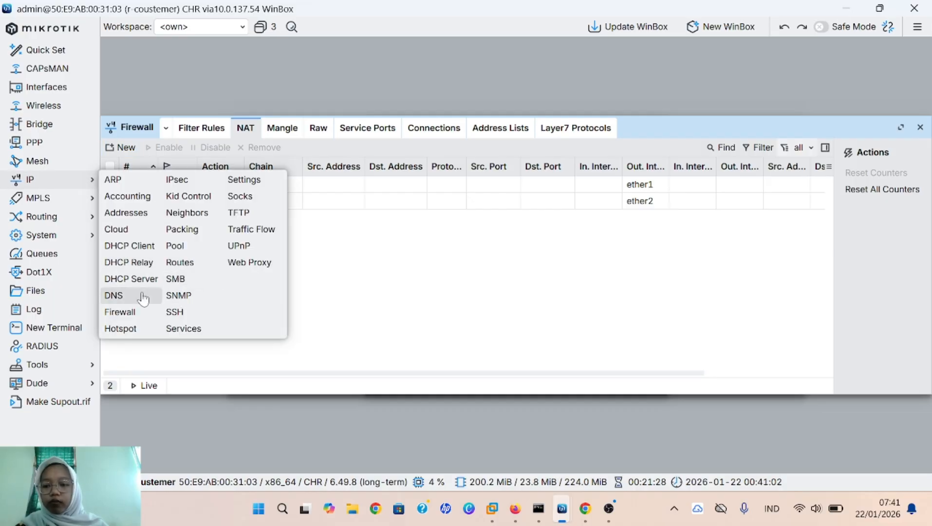
{"action": "left_click", "coordinate": [185, 263]}
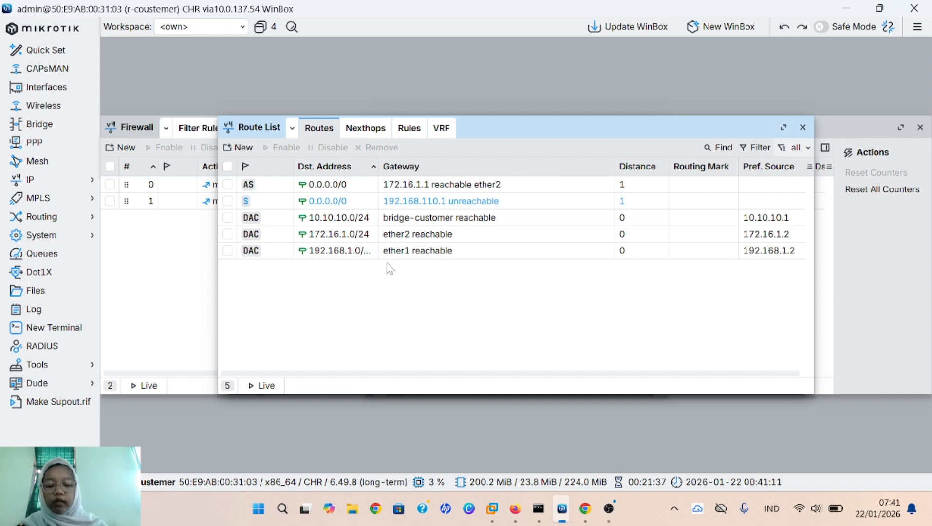
{"action": "left_click", "coordinate": [392, 201]}
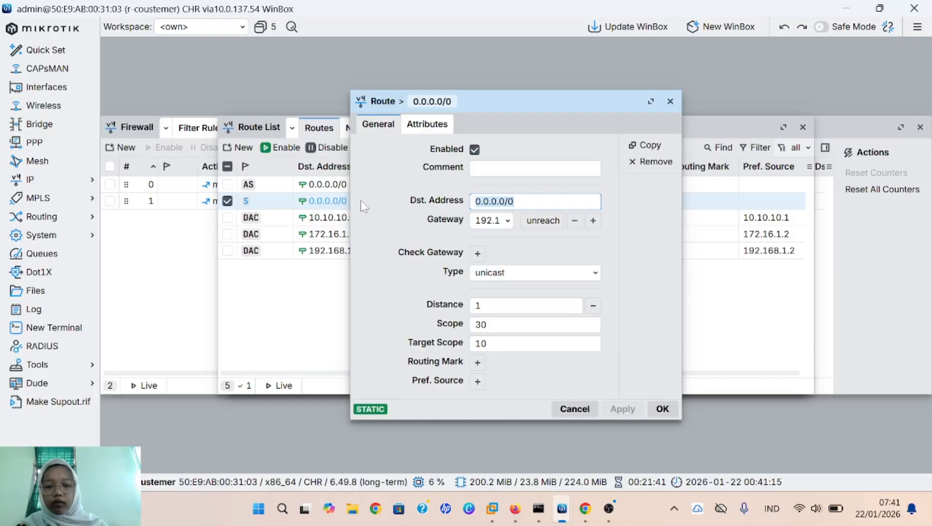
{"action": "left_click", "coordinate": [660, 409]}
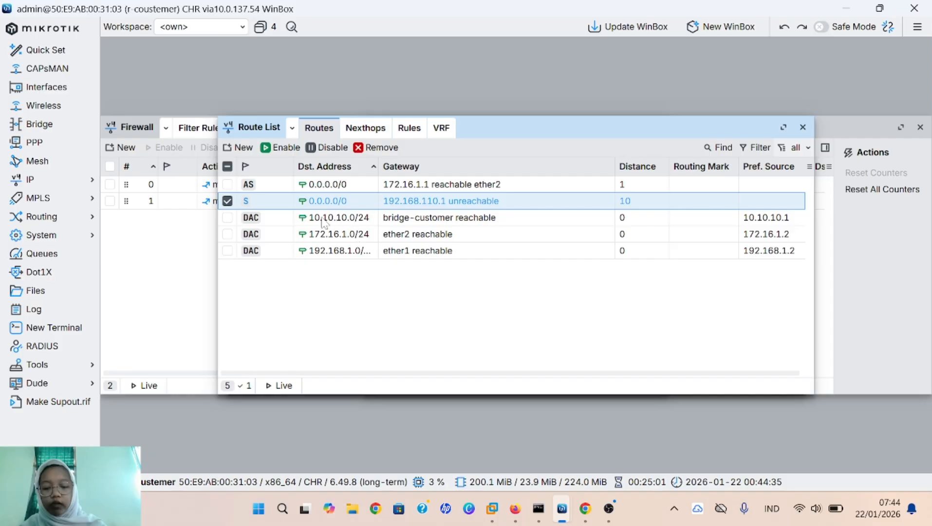
Step: Give the 192.168.110.1 static default route a ping gateway check and save it, returning to PNETLab
{"action": "double_click", "coordinate": [351, 202]}
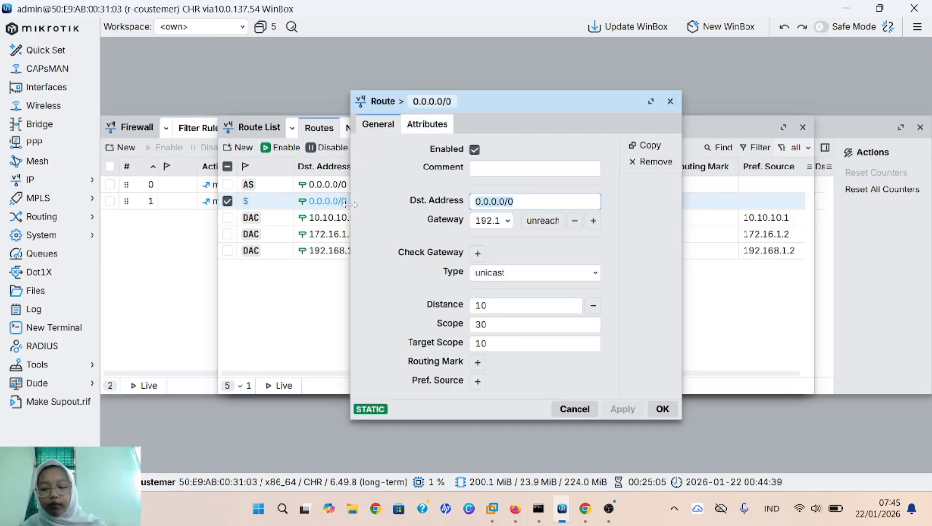
{"action": "left_click", "coordinate": [477, 253]}
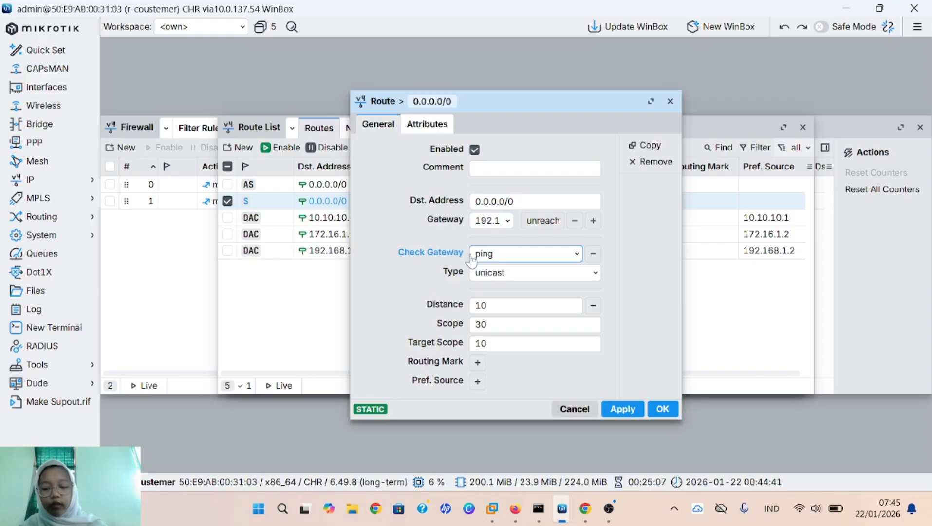
{"action": "left_click", "coordinate": [559, 258]}
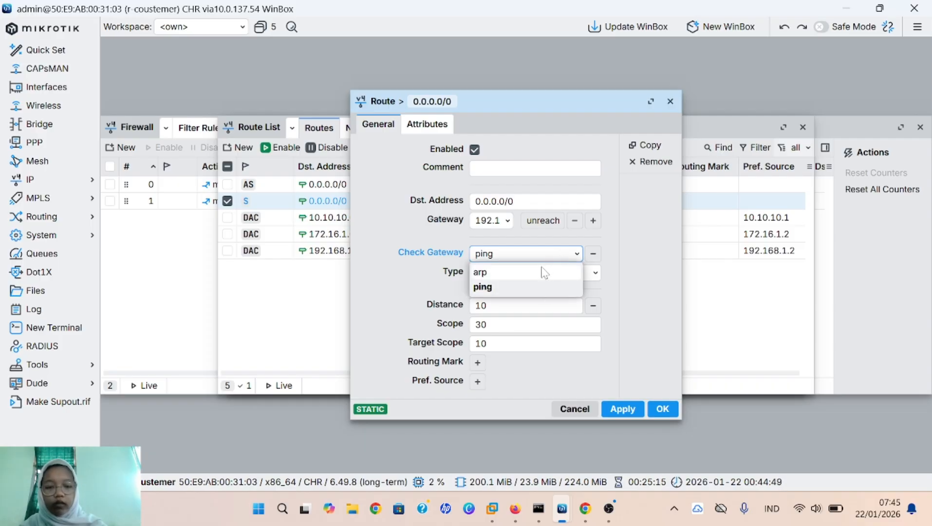
{"action": "left_click", "coordinate": [532, 292]}
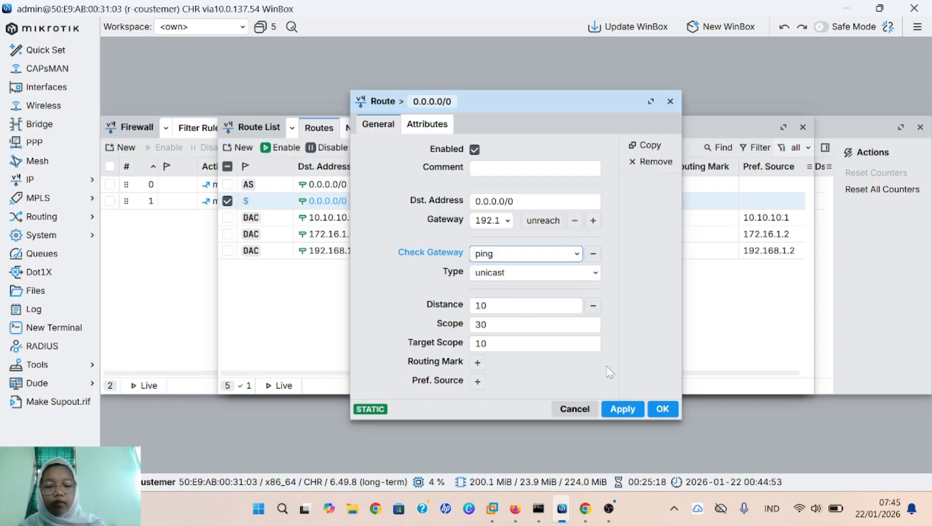
{"action": "left_click", "coordinate": [621, 410]}
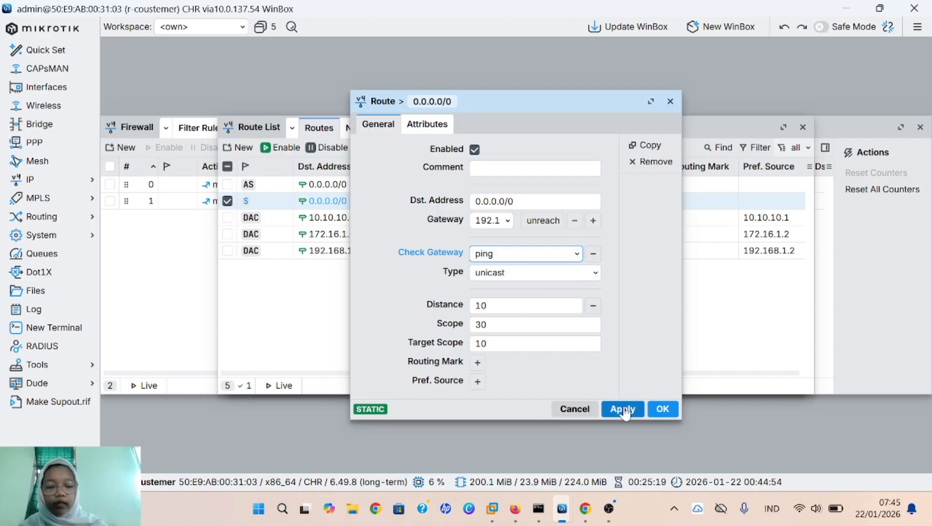
{"action": "left_click", "coordinate": [653, 411]}
{"action": "key", "text": "alt+Tab"}
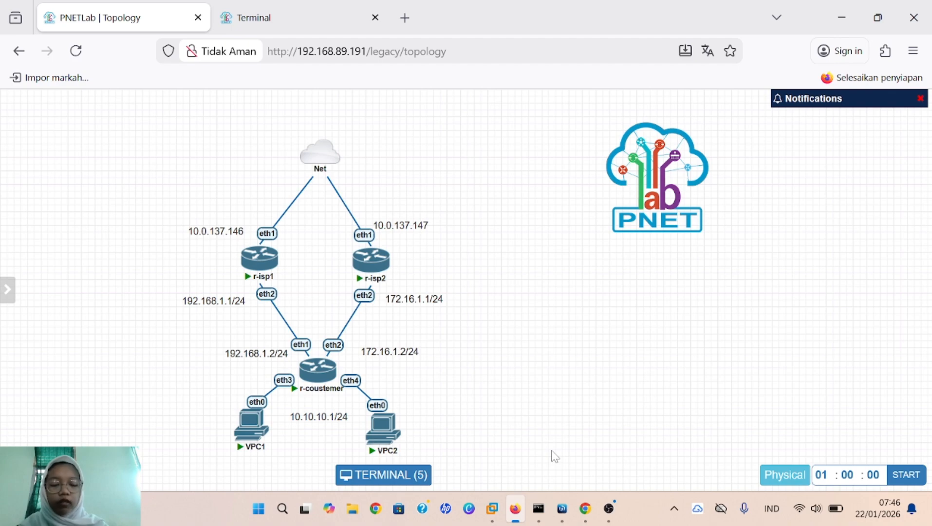
Step: Remove the 0.0.0.0/0 routes via 172.16.1.1 and via 192.168.110.1 from r-coustemer's route list
{"action": "mouse_move", "coordinate": [562, 509]}
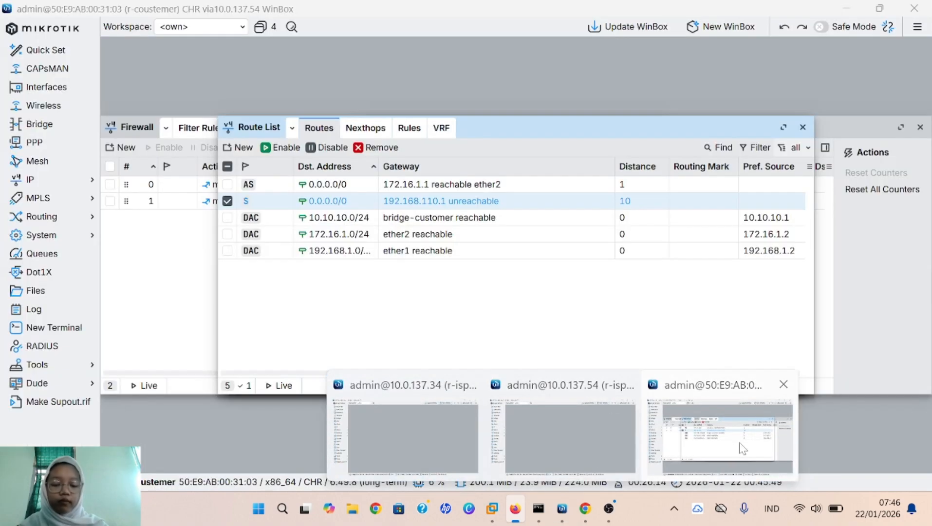
{"action": "left_click", "coordinate": [741, 446]}
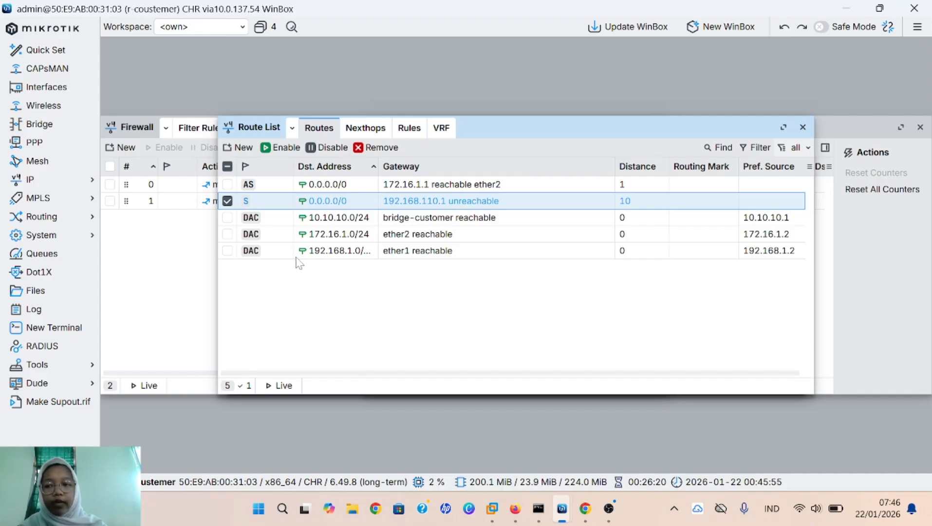
{"action": "left_click", "coordinate": [34, 179]}
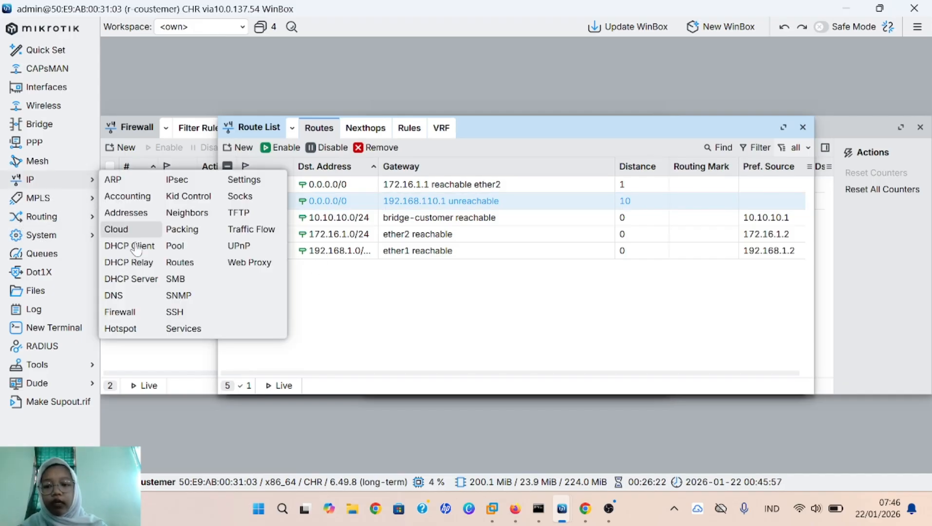
{"action": "left_click", "coordinate": [178, 264]}
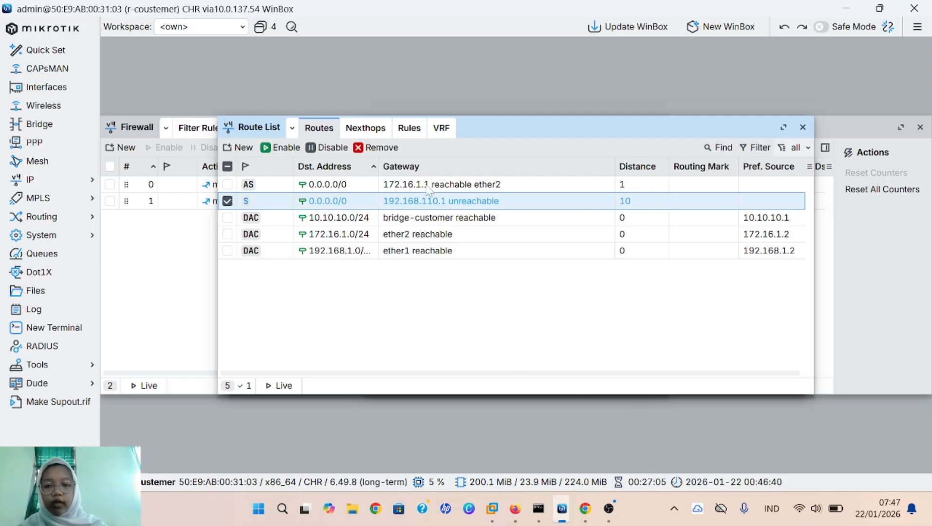
{"action": "left_click", "coordinate": [441, 182]}
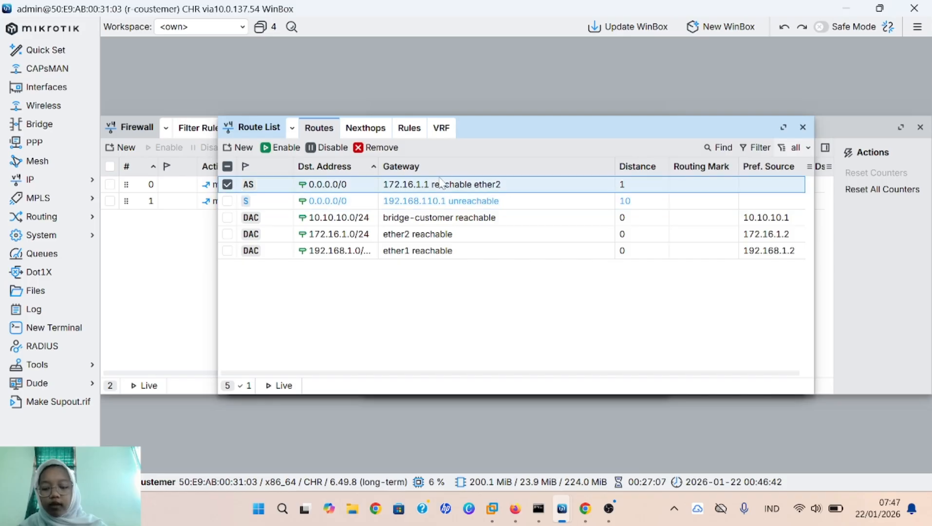
{"action": "left_click", "coordinate": [385, 151]}
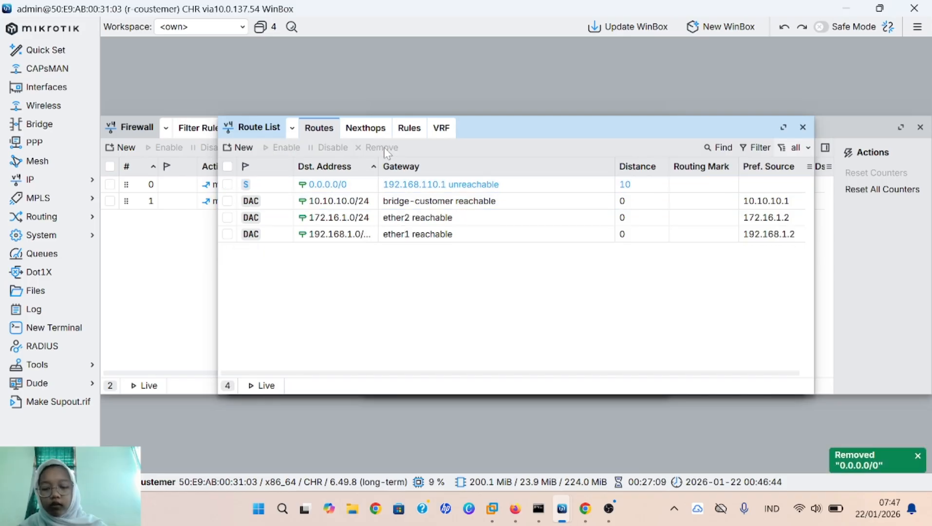
{"action": "left_click", "coordinate": [353, 190]}
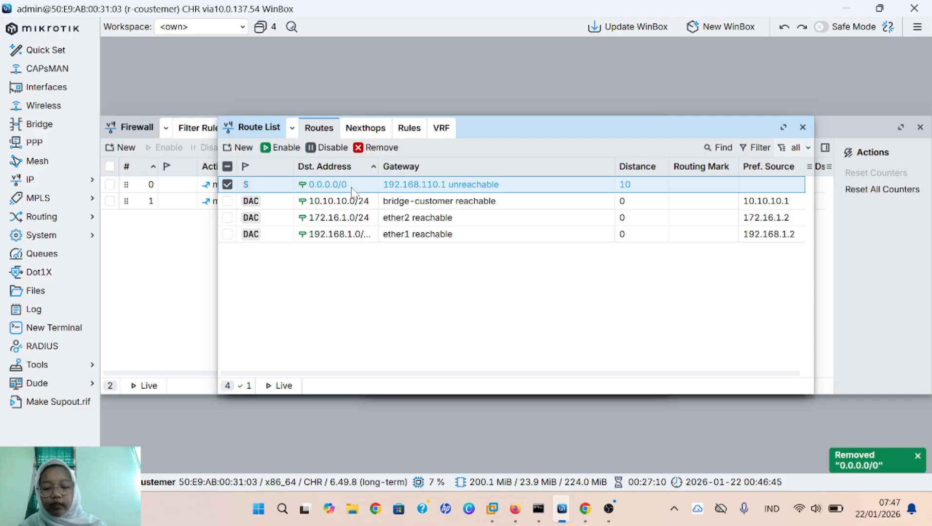
{"action": "left_click", "coordinate": [366, 152]}
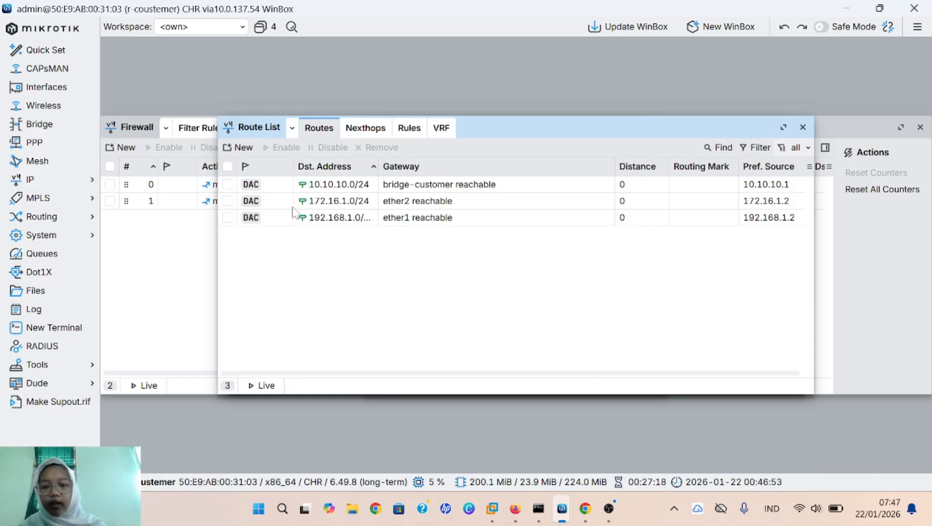
Step: Create a new 0.0.0.0/0 route with two gateway rows, the first set to 192.168.110.1
{"action": "left_click", "coordinate": [243, 149]}
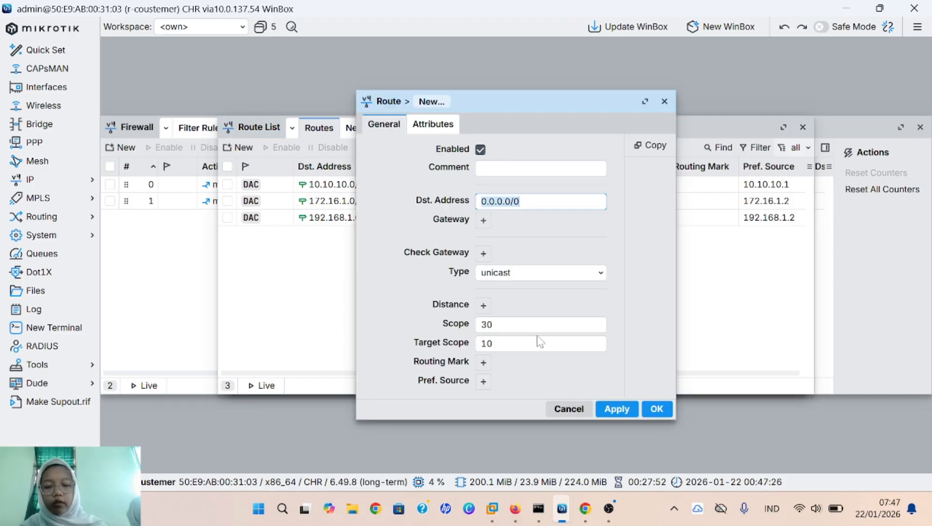
{"action": "left_click", "coordinate": [482, 227]}
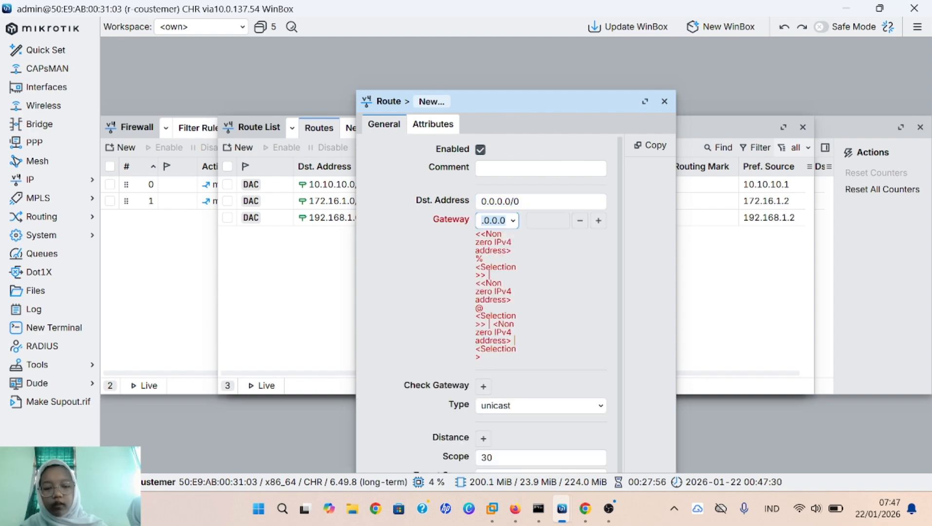
{"action": "left_click", "coordinate": [599, 221]}
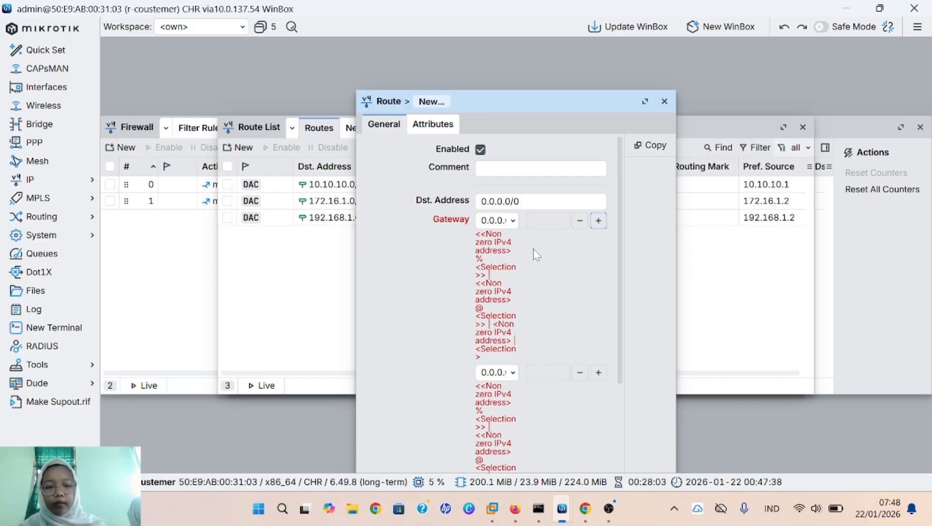
{"action": "left_click", "coordinate": [505, 220]}
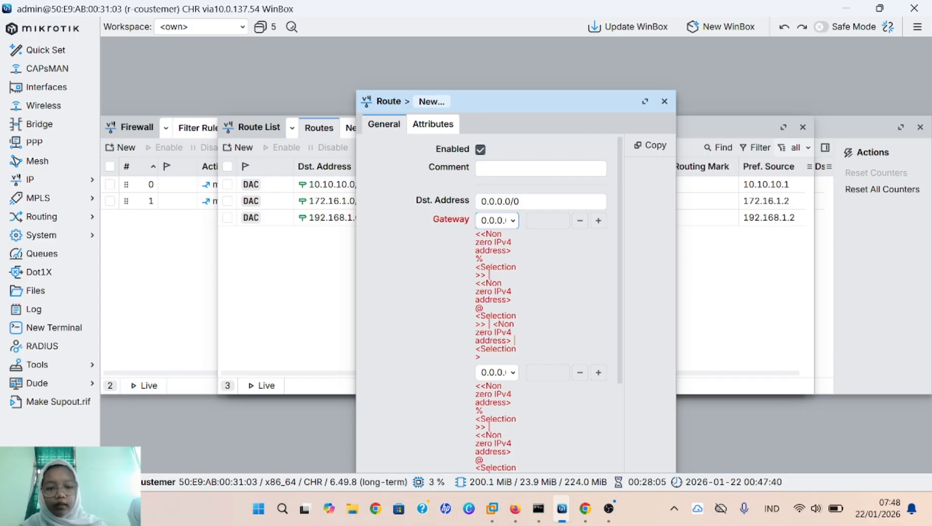
{"action": "key", "text": "BackSpace"}
{"action": "key", "text": "BackSpace"}
{"action": "key", "text": "BackSpace"}
{"action": "key", "text": "BackSpace"}
{"action": "key", "text": "BackSpace"}
{"action": "key", "text": "BackSpace"}
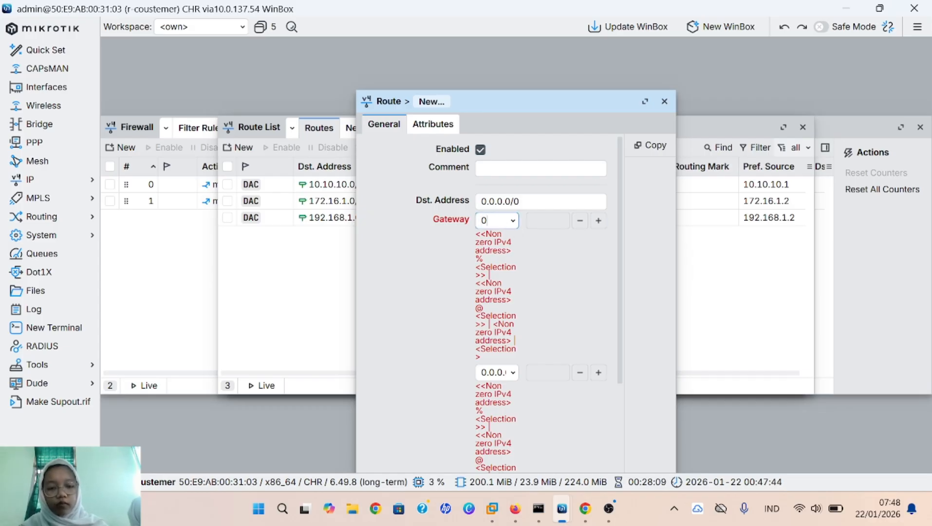
{"action": "key", "text": "BackSpace"}
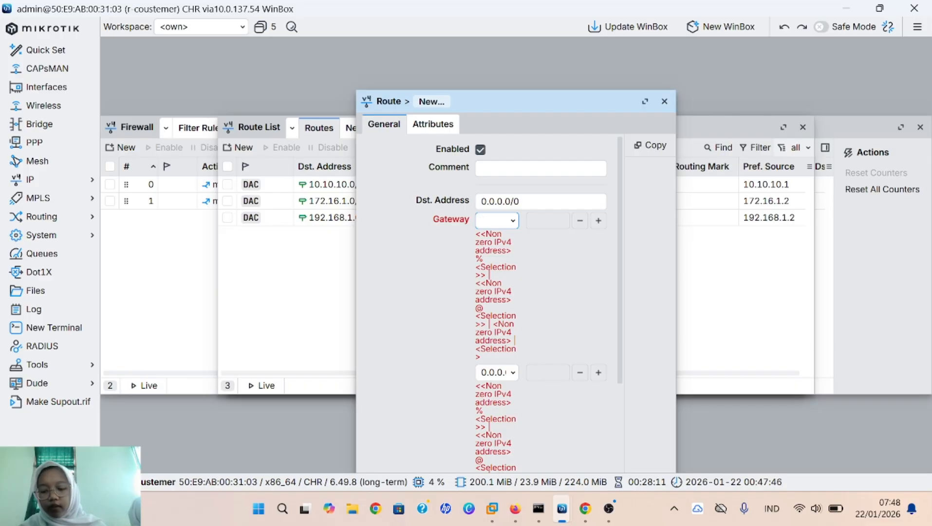
{"action": "type", "text": "192"}
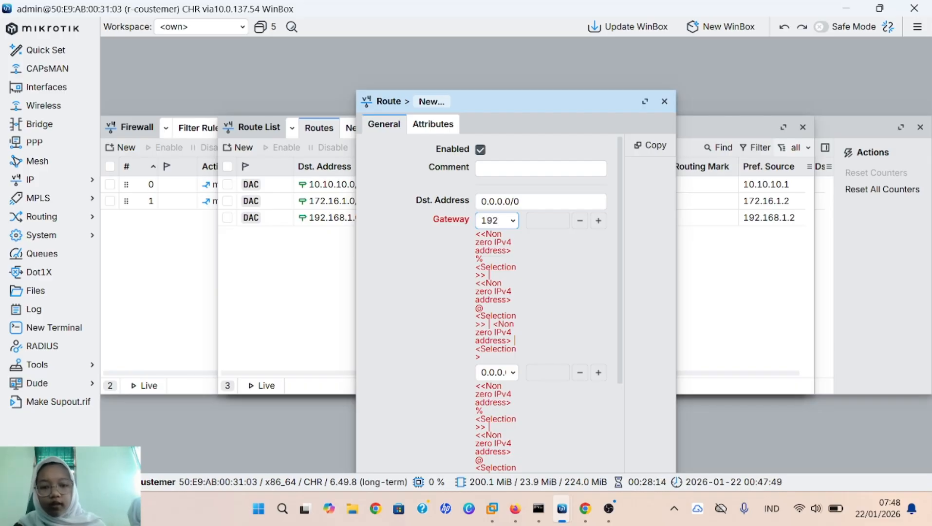
{"action": "type", "text": ".1"}
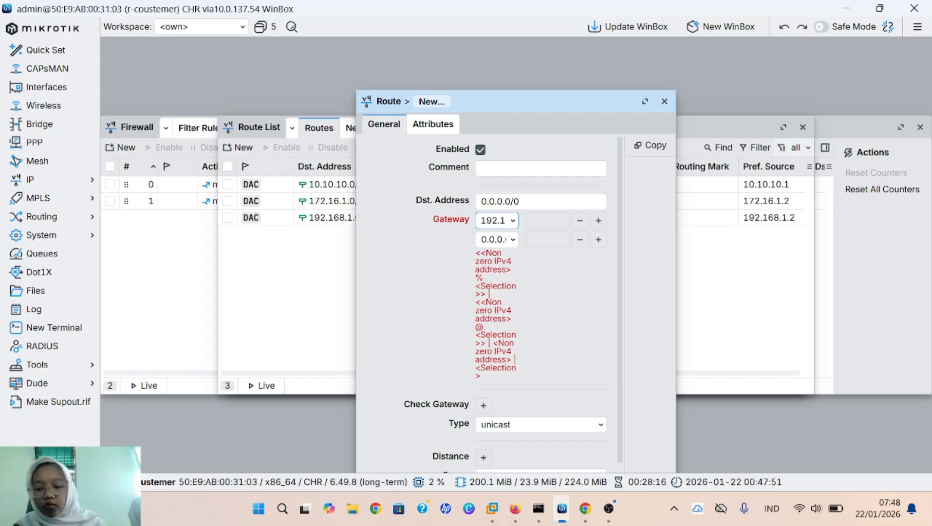
{"action": "type", "text": "68"}
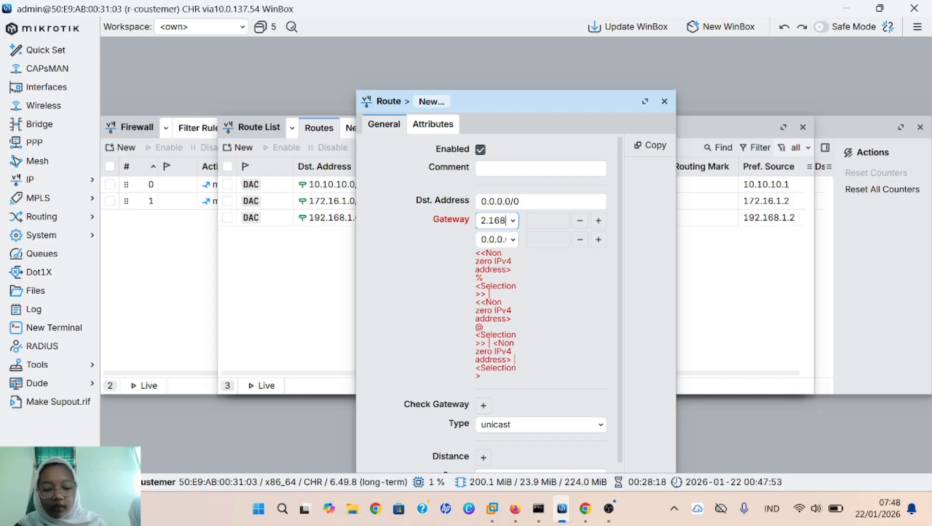
{"action": "type", "text": ".110"}
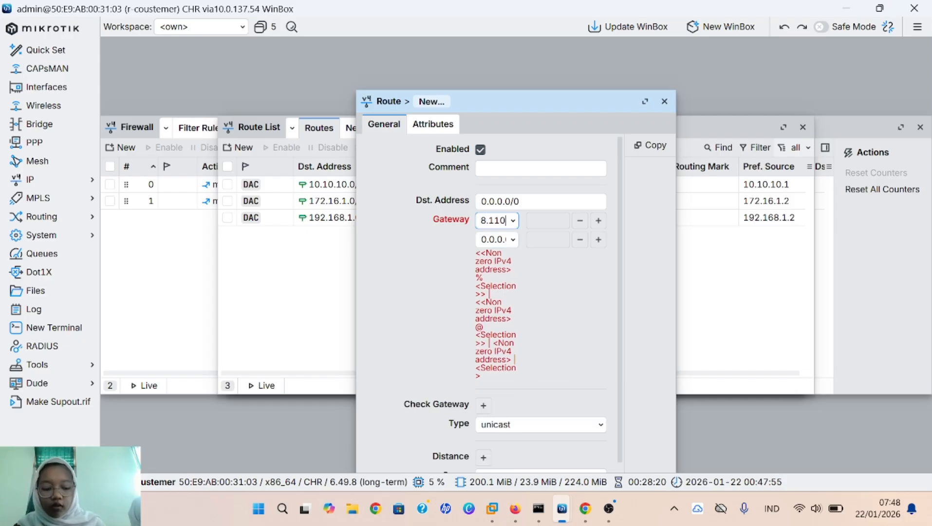
{"action": "type", "text": ".1"}
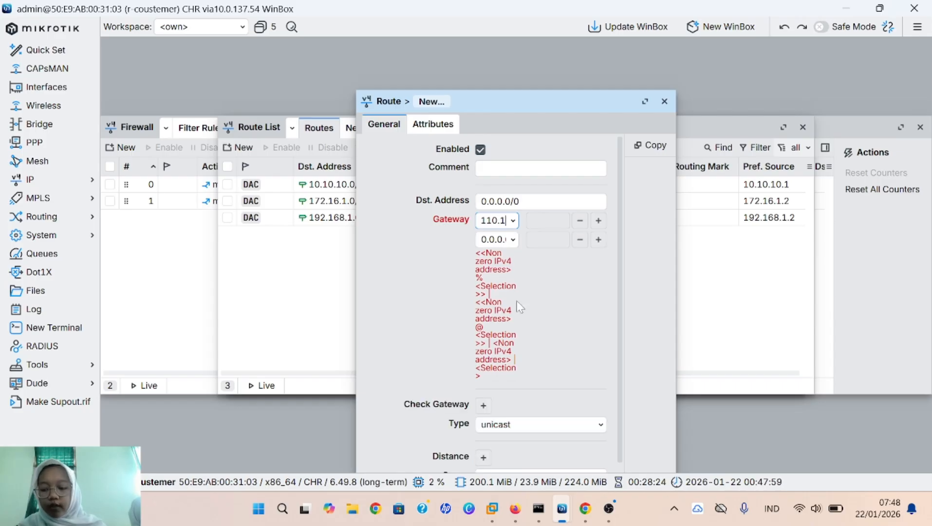
Step: Set the second gateway to 172.16.1.1 and save the new default route
{"action": "scroll", "coordinate": [541, 372], "scroll_direction": "down", "scroll_amount": 1}
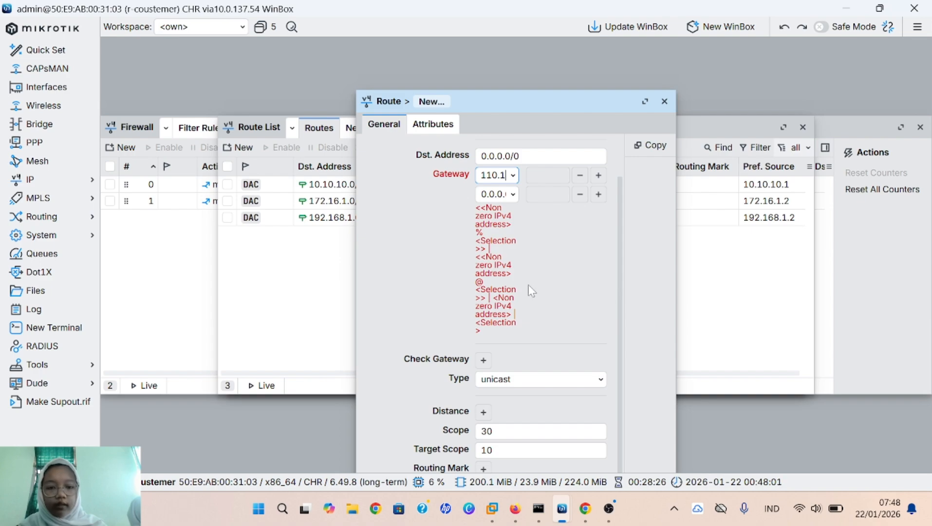
{"action": "left_click", "coordinate": [504, 194]}
{"action": "key", "text": "BackSpace"}
{"action": "key", "text": "BackSpace"}
{"action": "key", "text": "BackSpace"}
{"action": "key", "text": "BackSpace"}
{"action": "key", "text": "BackSpace"}
{"action": "key", "text": "BackSpace"}
{"action": "key", "text": "BackSpace"}
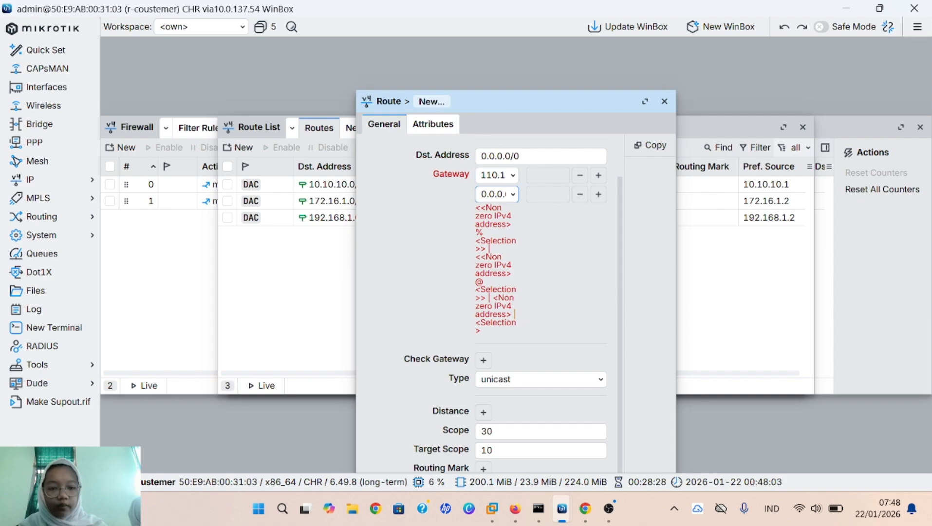
{"action": "type", "text": "1"}
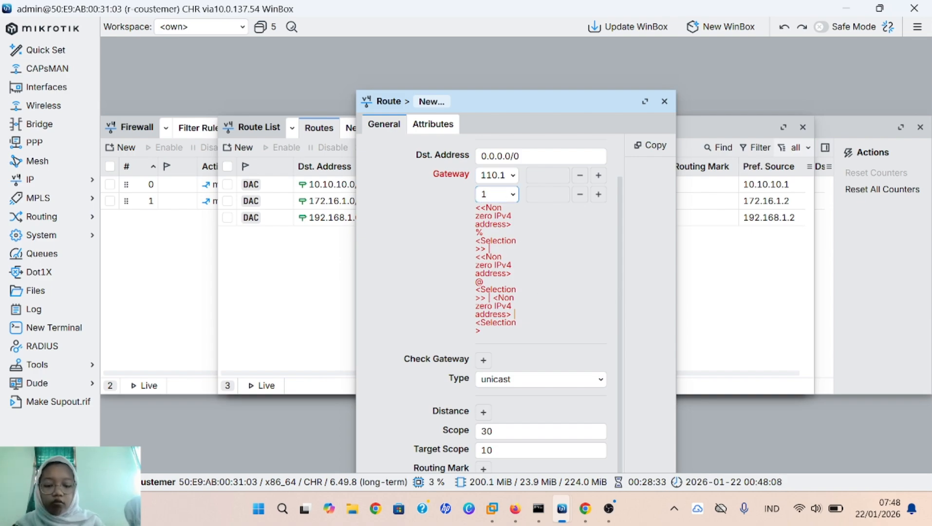
{"action": "type", "text": "72."}
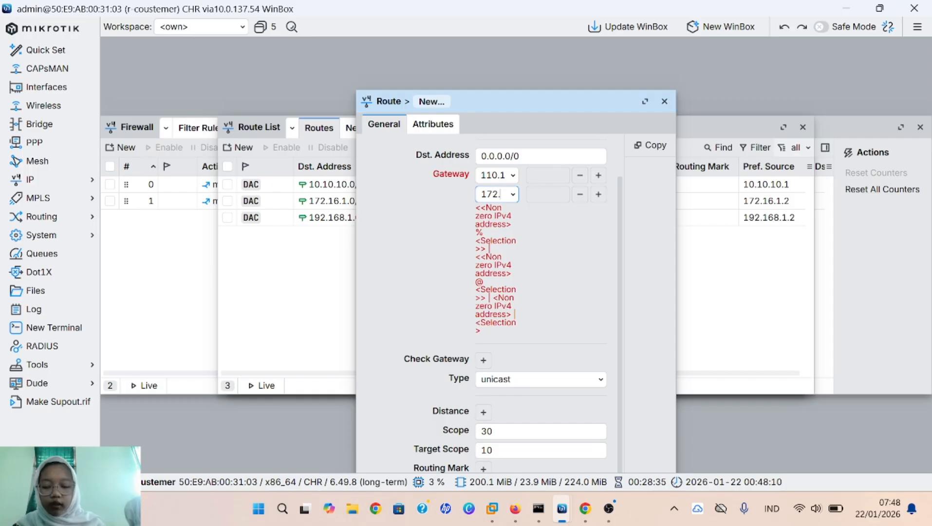
{"action": "type", "text": "16"}
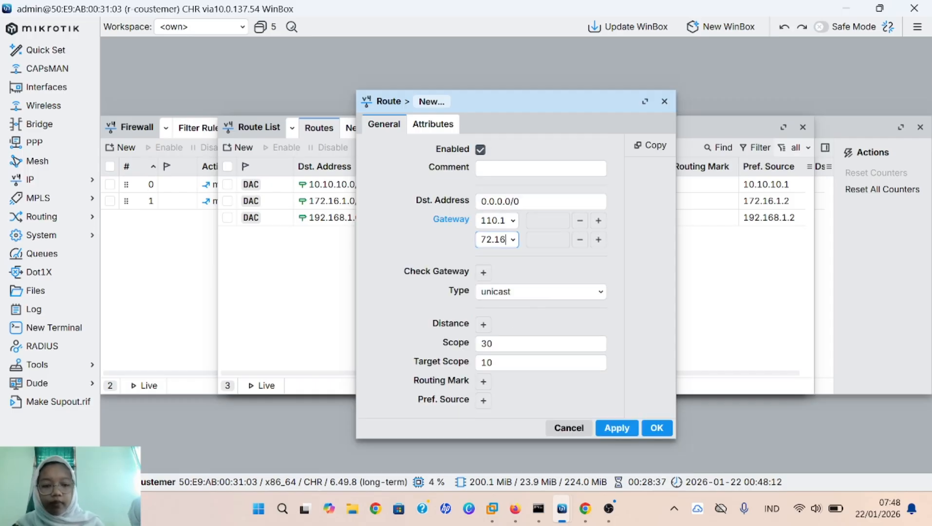
{"action": "type", "text": ".1."}
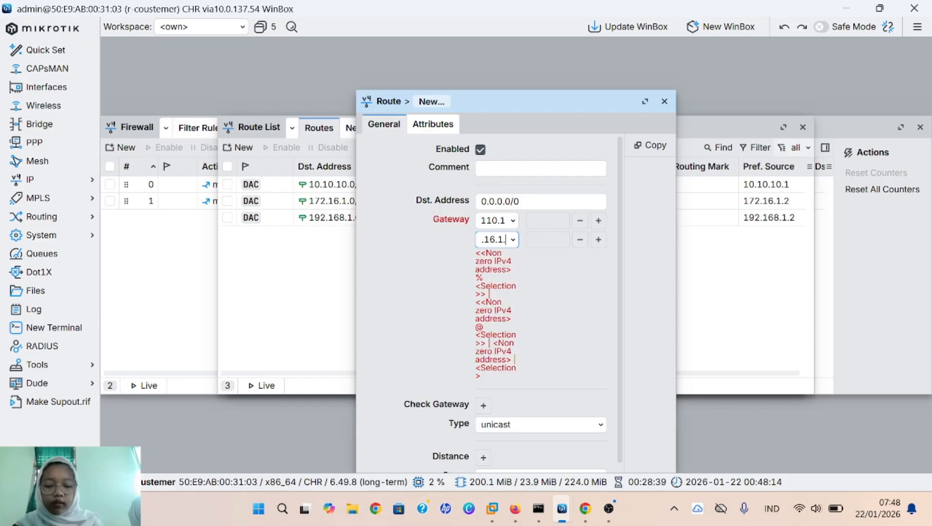
{"action": "type", "text": "1"}
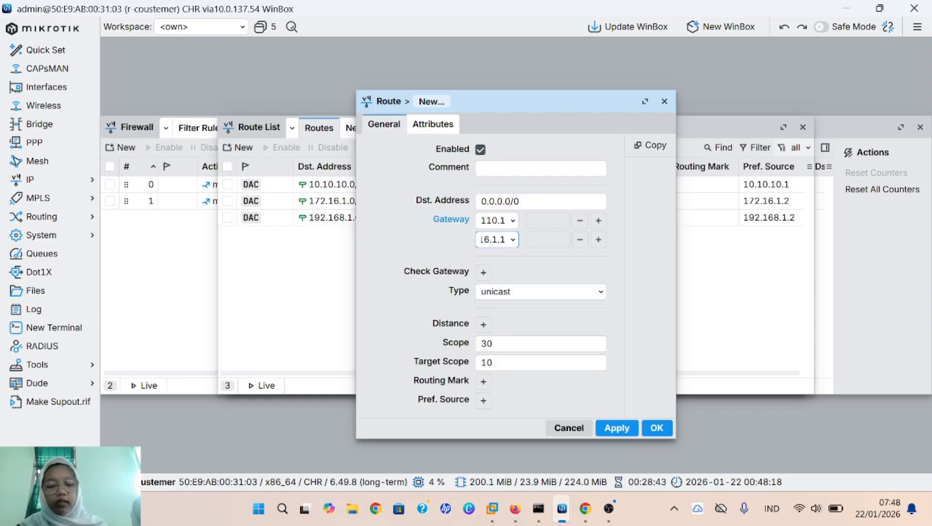
{"action": "left_click", "coordinate": [629, 429]}
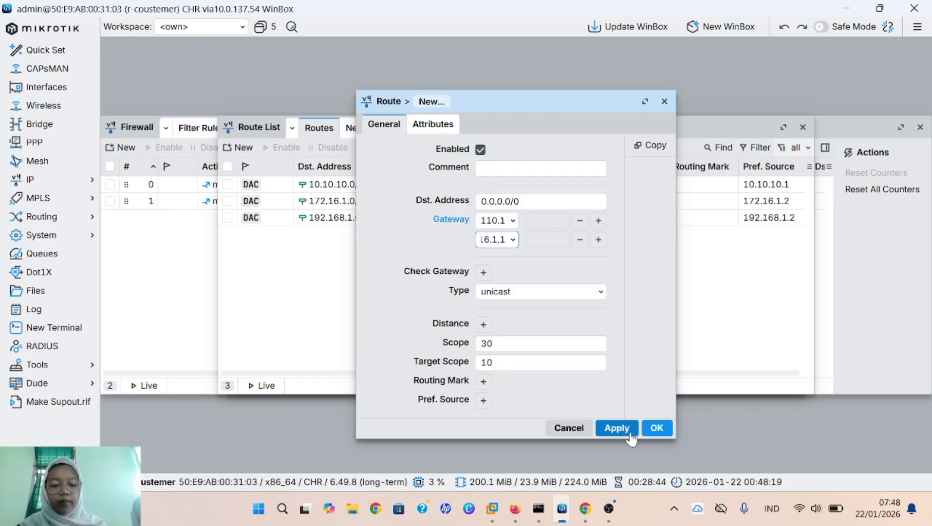
{"action": "left_click", "coordinate": [656, 429]}
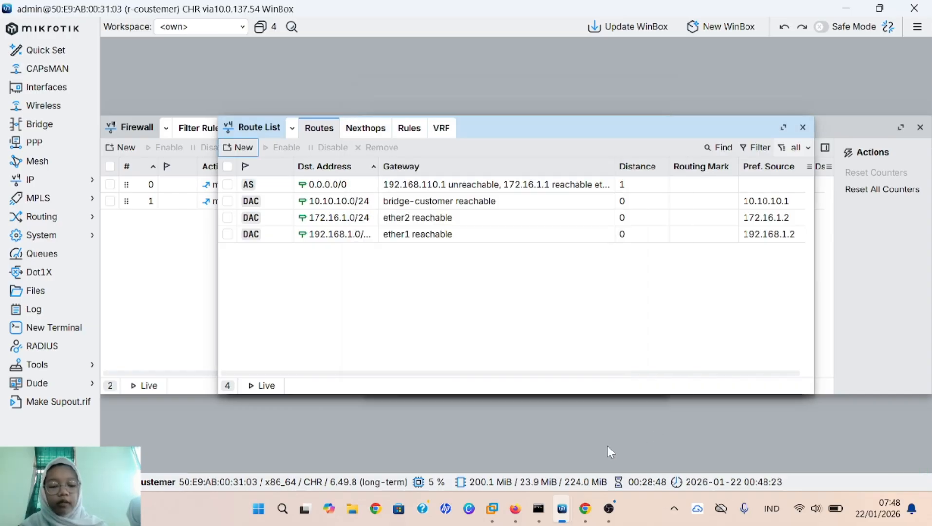
Step: Open the PNETLab device consoles and reposition the console window
{"action": "mouse_move", "coordinate": [515, 509]}
{"action": "left_click", "coordinate": [532, 447]}
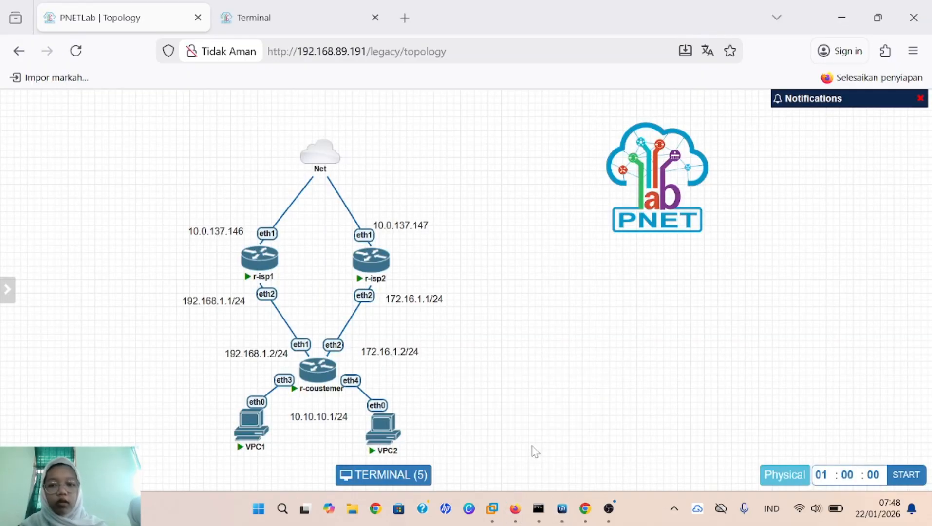
{"action": "left_click", "coordinate": [384, 475]}
{"action": "left_click_drag", "start_coordinate": [598, 298], "coordinate": [508, 100]}
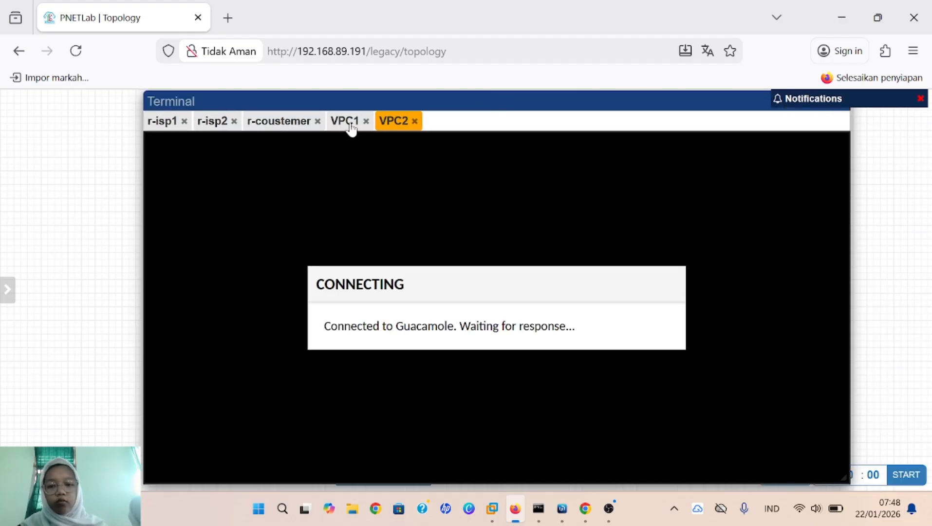
Step: Run show ip on VPC1 and VPC2, confirming 10.10.10.254 and 10.10.10.253 with gateway 10.10.10.1
{"action": "left_click", "coordinate": [352, 128]}
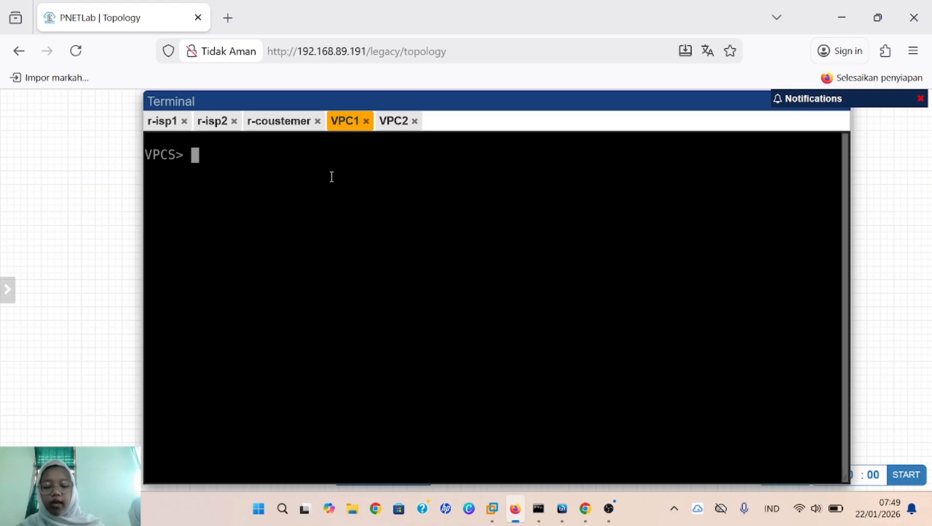
{"action": "type", "text": "s"}
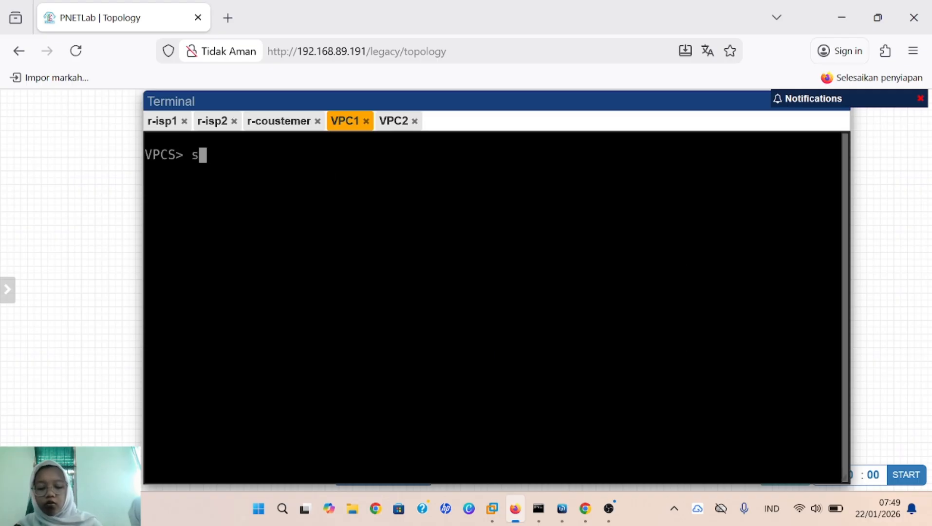
{"action": "type", "text": "how ip"}
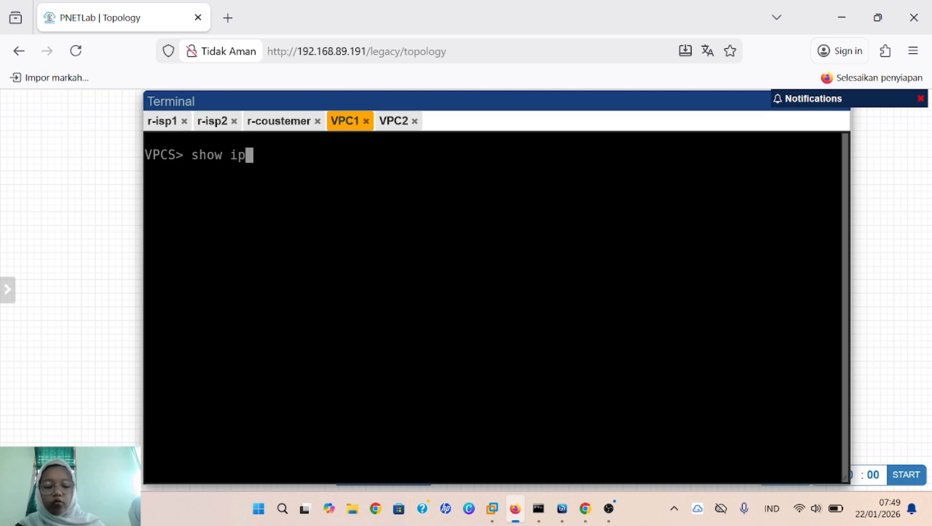
{"action": "key", "text": "Return"}
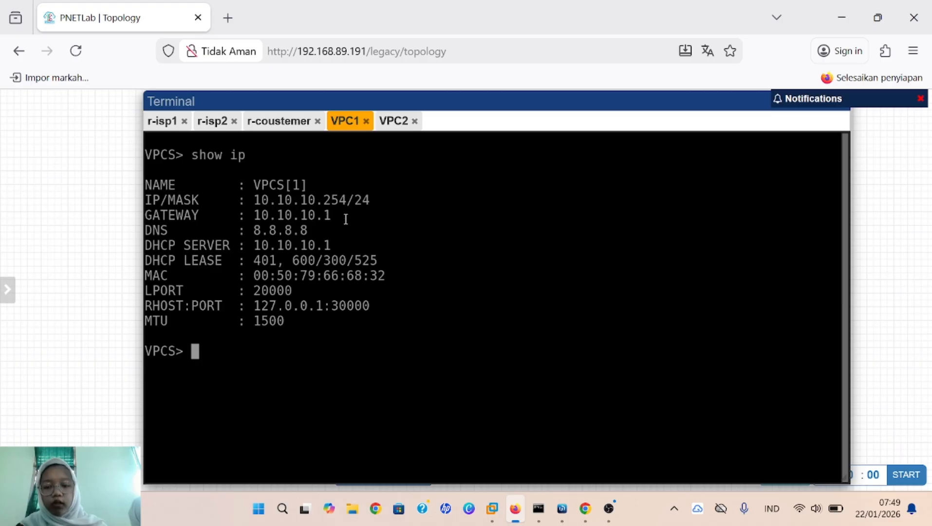
{"action": "left_click", "coordinate": [397, 126]}
{"action": "type", "text": "s"}
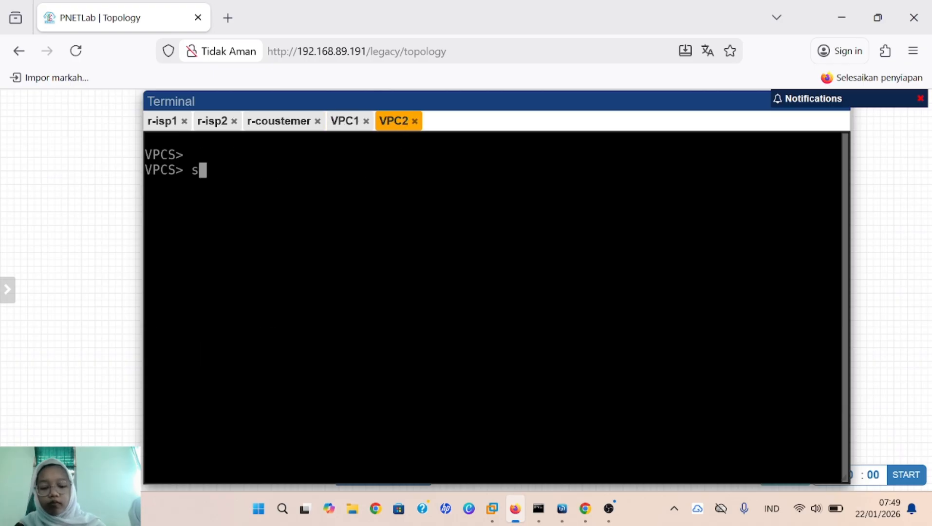
{"action": "type", "text": "how ip"}
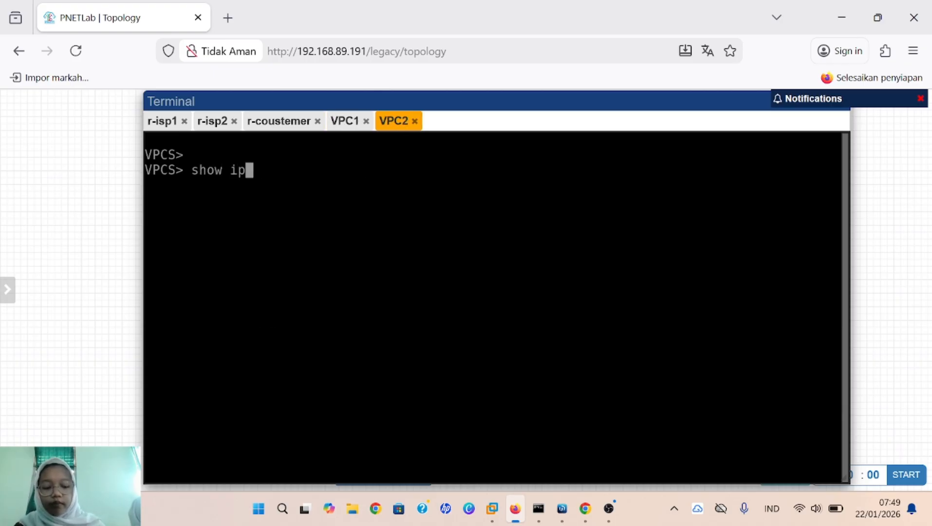
{"action": "key", "text": "Return"}
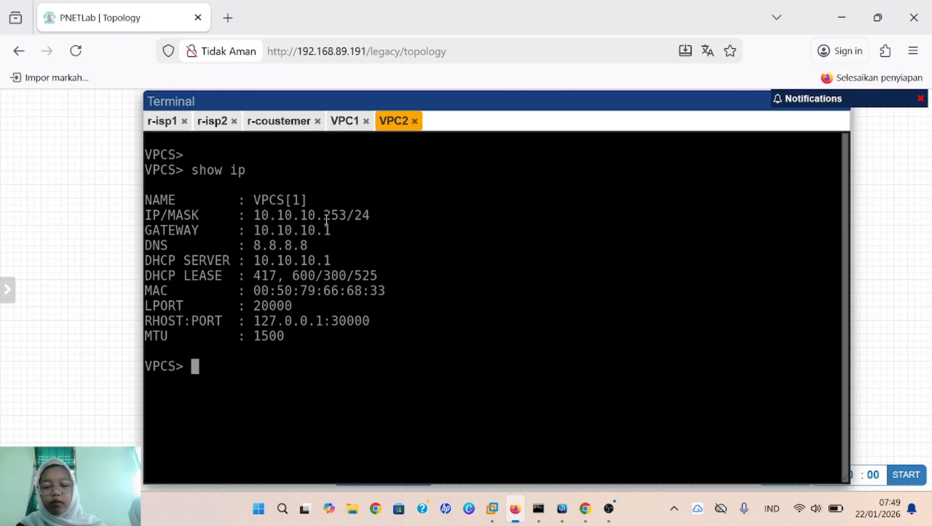
{"action": "left_click", "coordinate": [345, 121]}
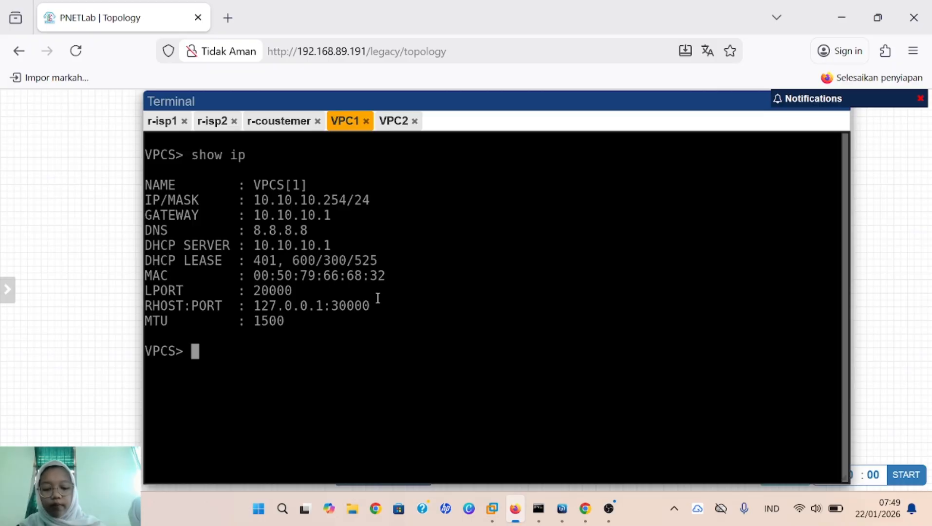
Step: Ping 8.8.8.8 from VPC1 and stop once replies arrive
{"action": "type", "text": "p"}
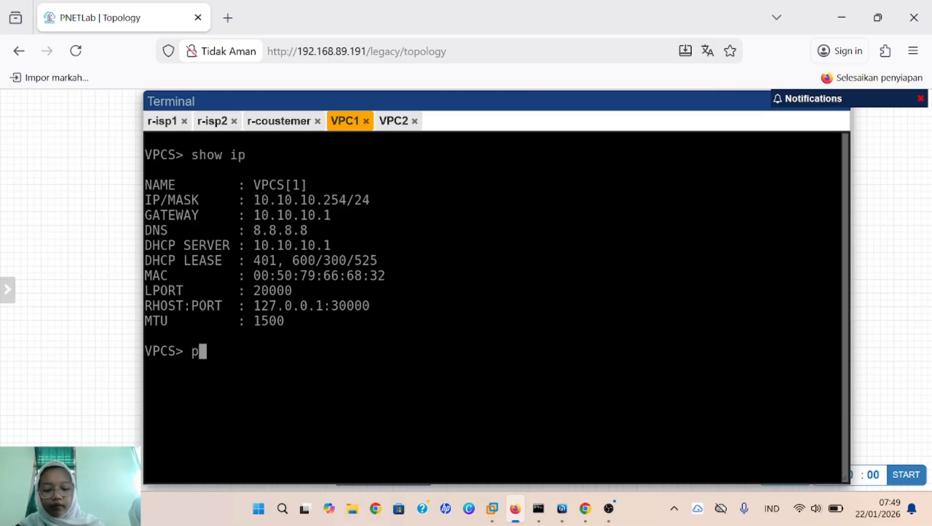
{"action": "type", "text": "ing 8.8.8.8"}
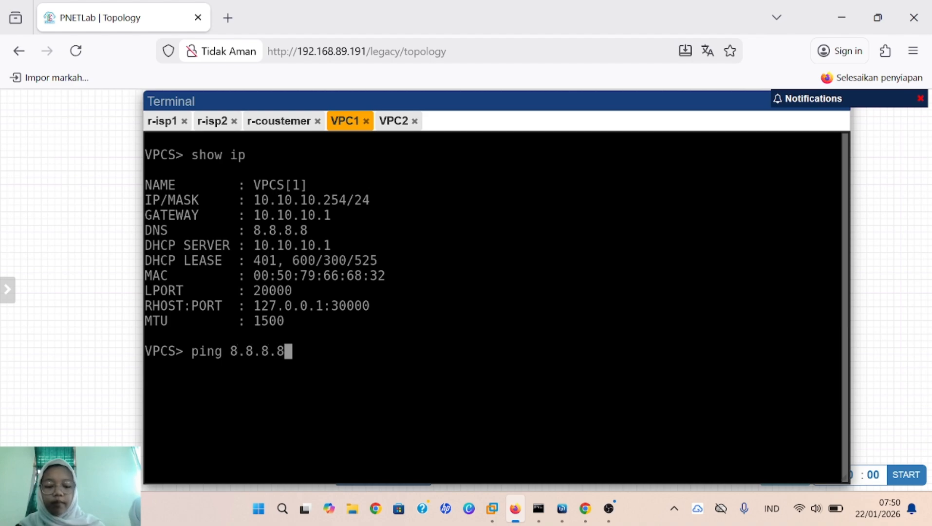
{"action": "key", "text": "Return"}
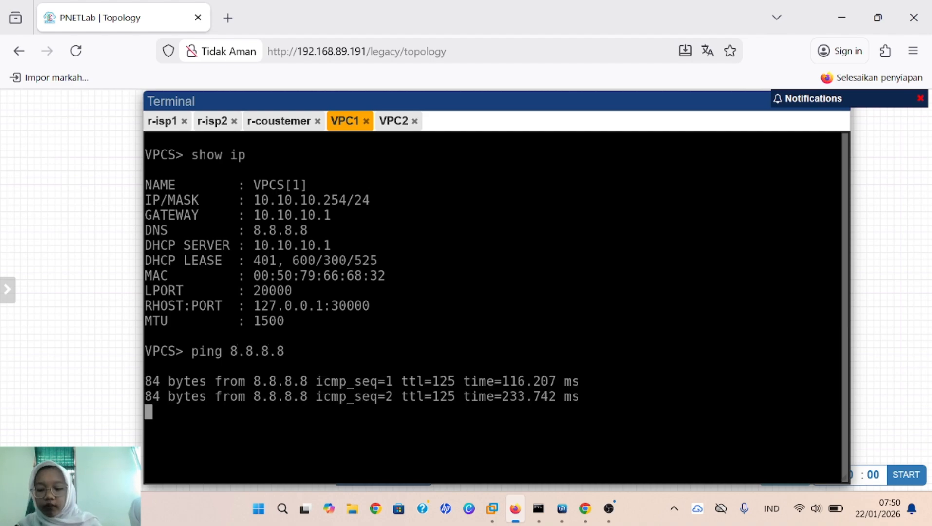
{"action": "key", "text": "ctrl+c"}
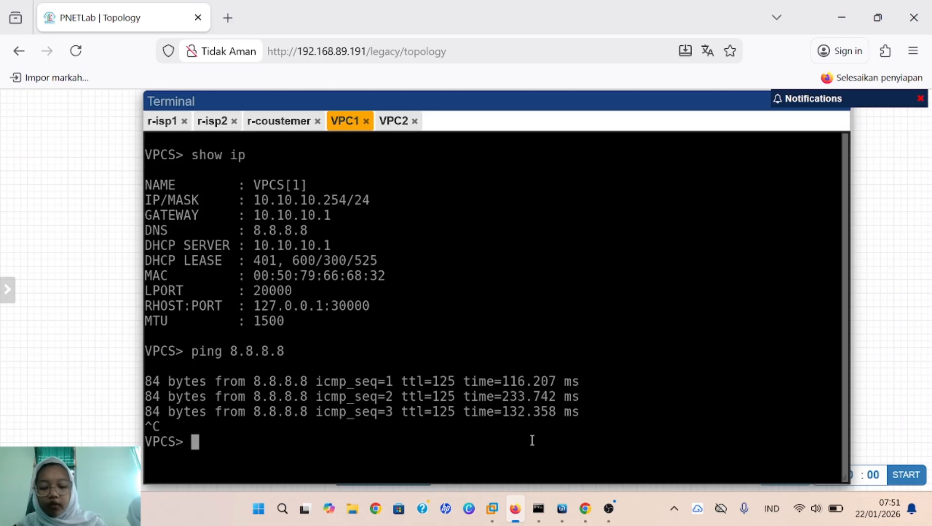
Step: Trace 8.8.8.8 from VPC1, showing hops through 10.10.10.1 and 172.16.1.1
{"action": "type", "text": "trace "}
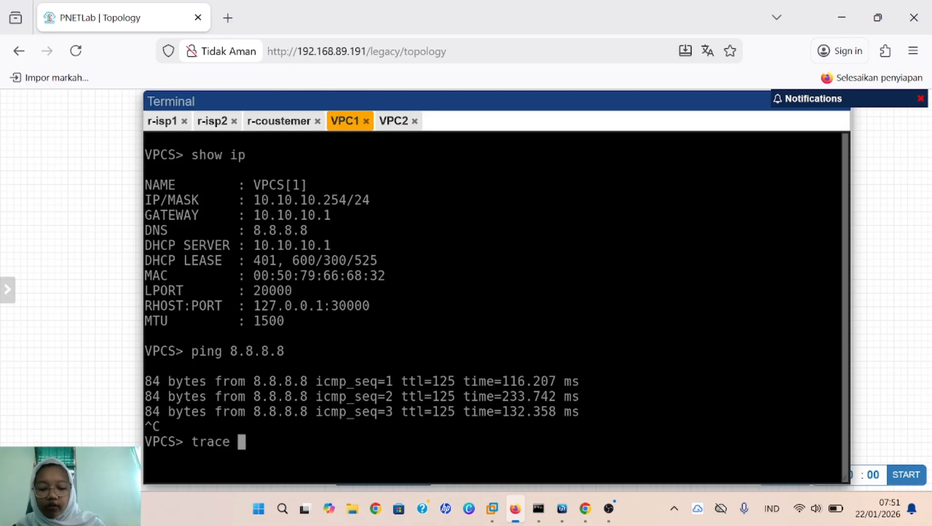
{"action": "type", "text": "8.8.8..8"}
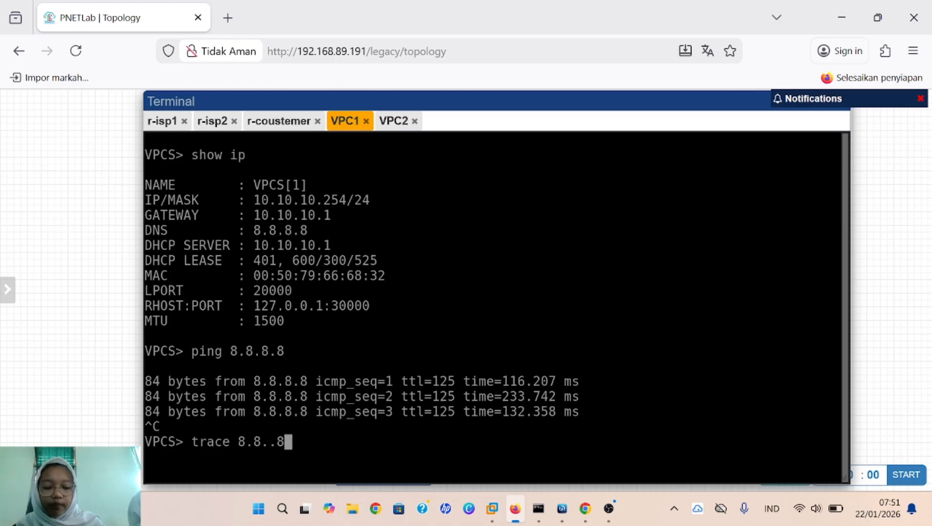
{"action": "key", "text": "BackSpace"}
{"action": "type", "text": "8"}
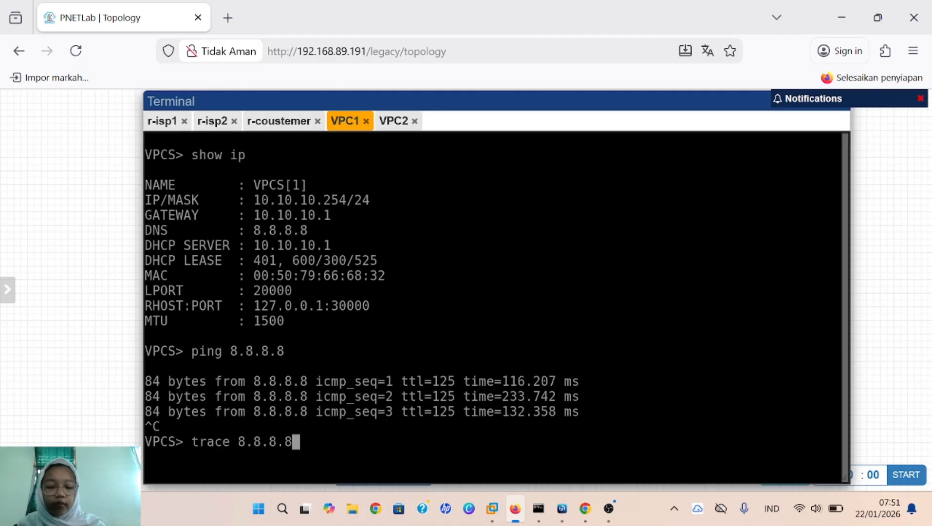
{"action": "key", "text": "Return"}
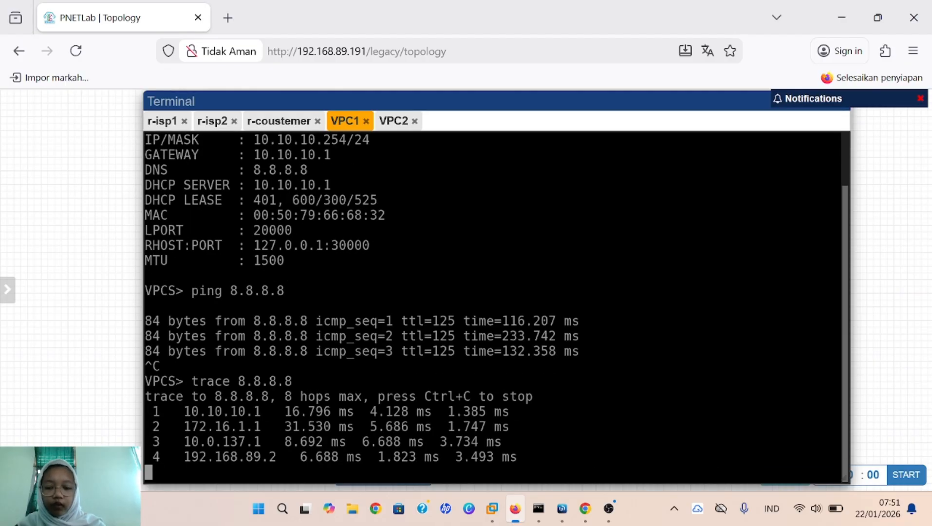
{"action": "key", "text": "ctrl+c"}
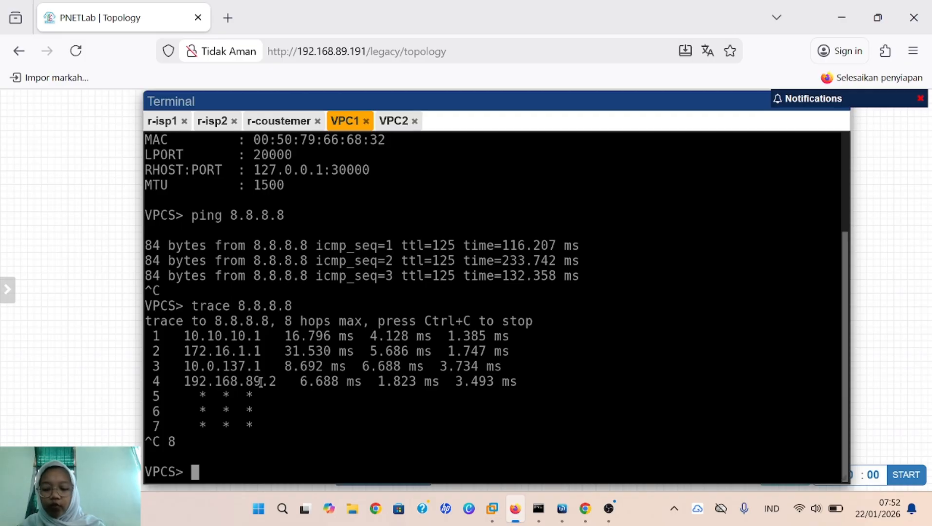
{"action": "type", "text": "pin"}
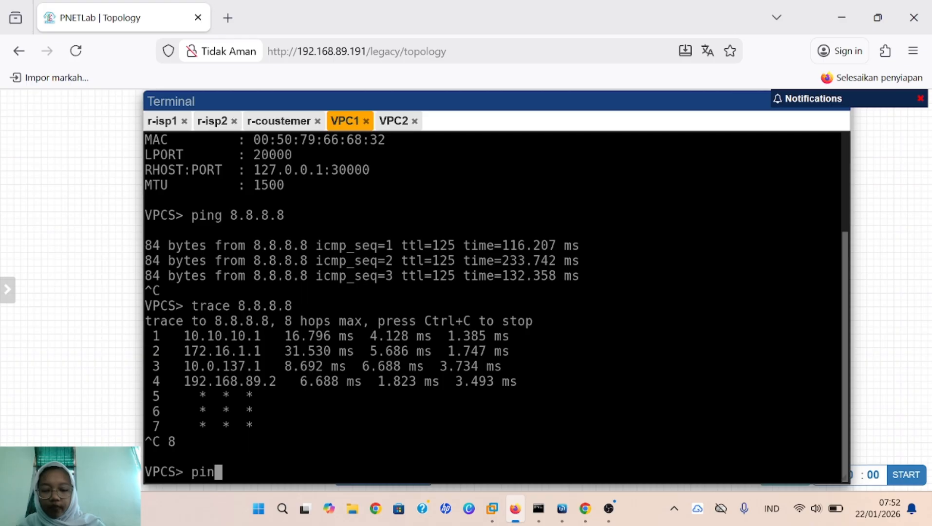
{"action": "type", "text": "g goo"}
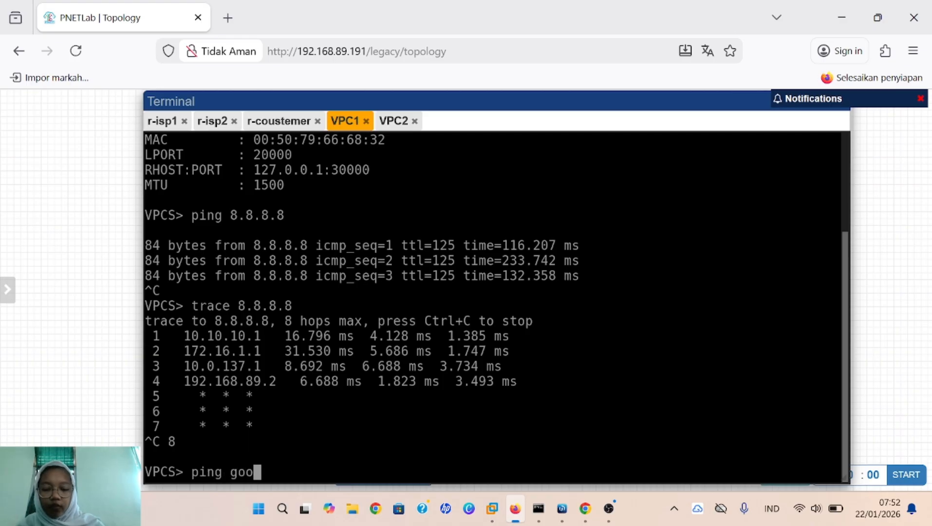
{"action": "type", "text": "gle"}
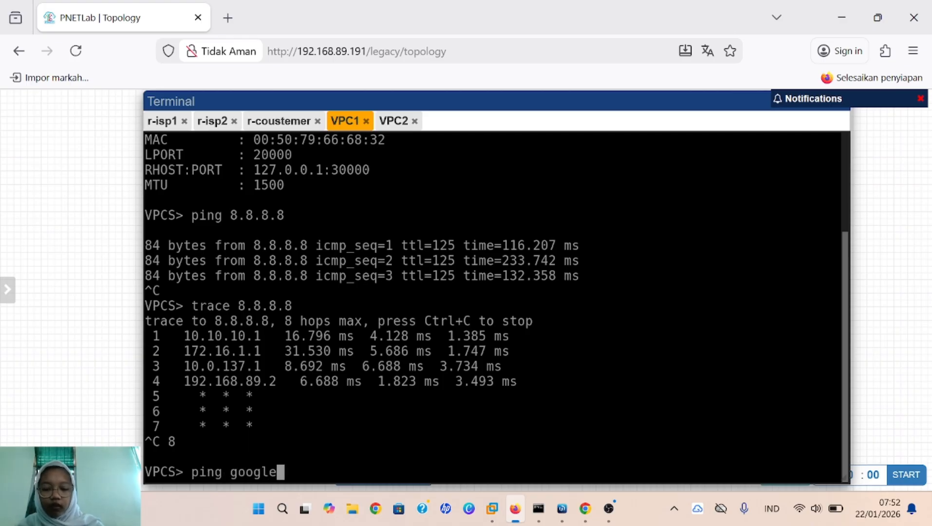
{"action": "type", "text": ".com"}
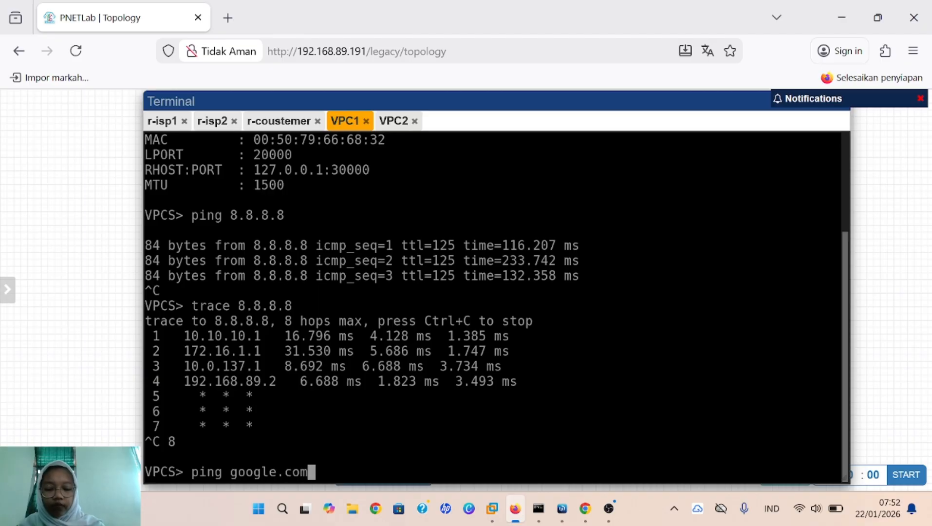
Step: From VPC1, ping google.com (142.251.10.101) and trace it, stopping after hop 5
{"action": "key", "text": "Return"}
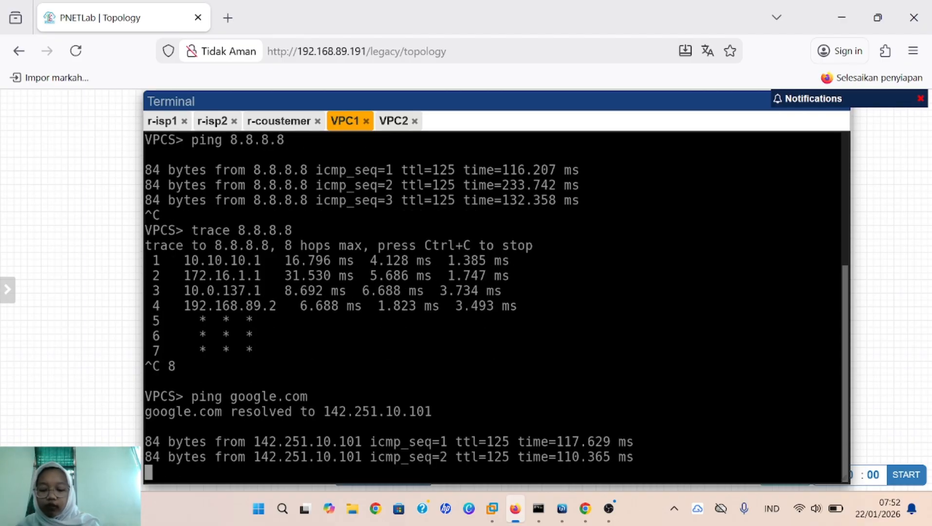
{"action": "key", "text": "ctrl+c"}
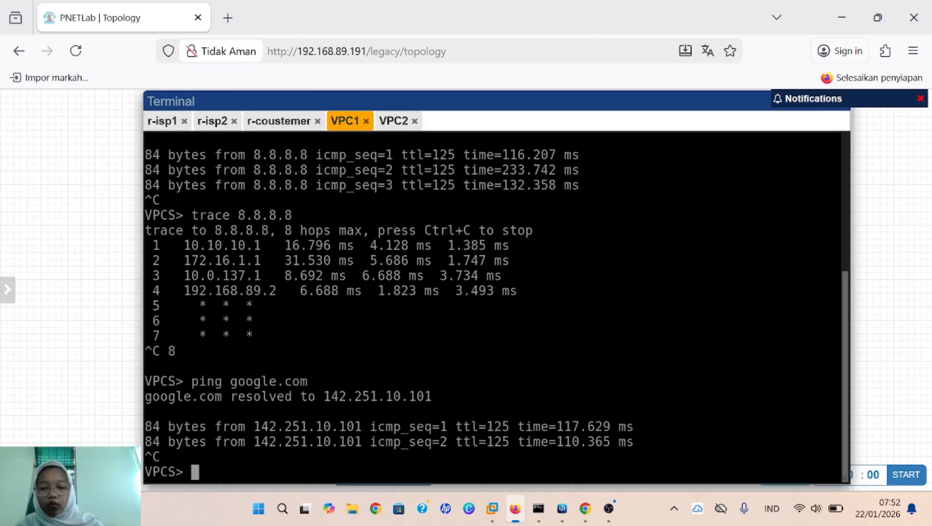
{"action": "type", "text": "trace "}
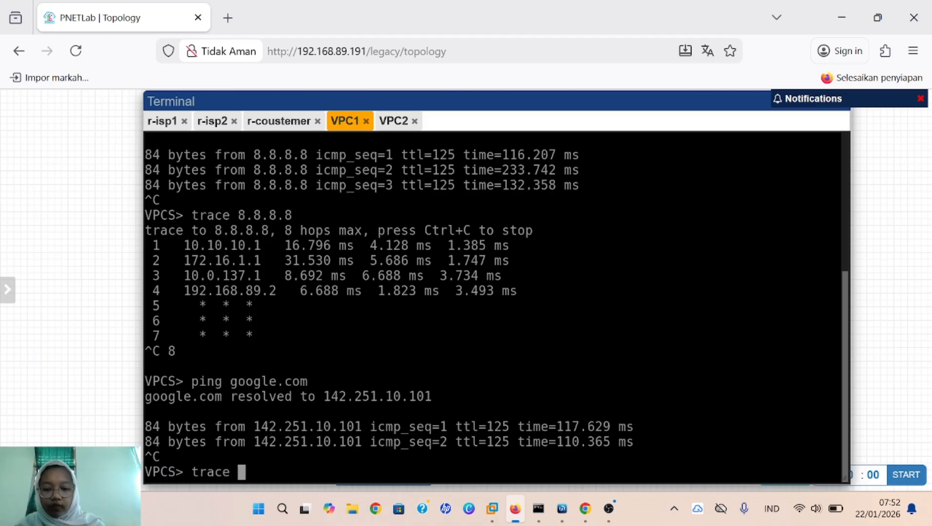
{"action": "type", "text": "google.con"}
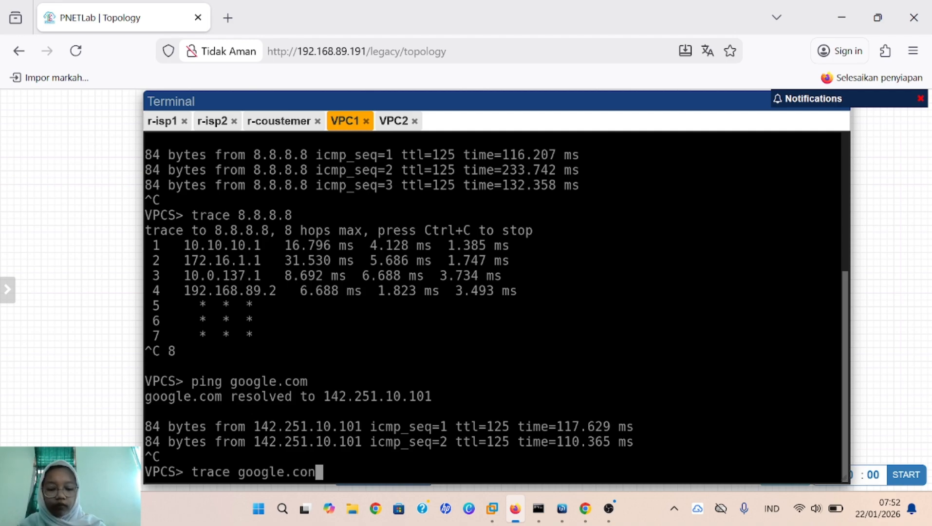
{"action": "key", "text": "BackSpace"}
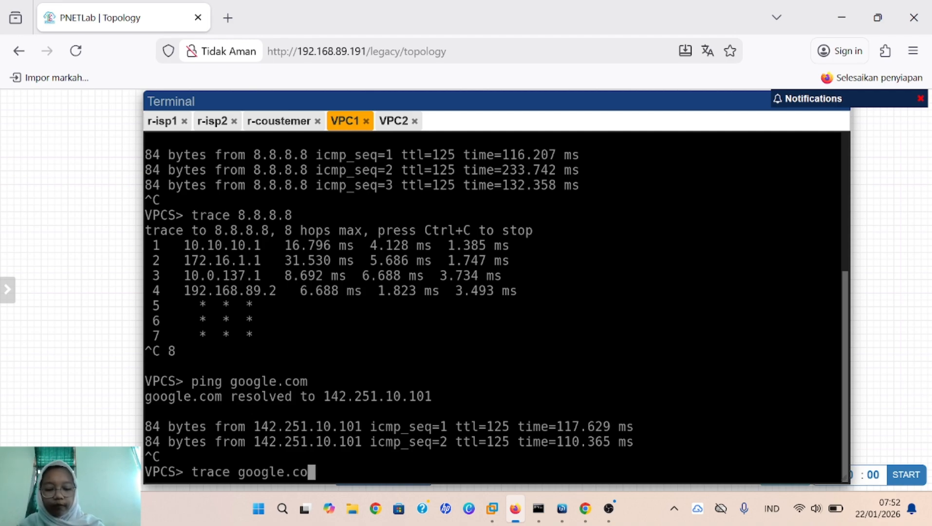
{"action": "type", "text": "m"}
{"action": "key", "text": "Return"}
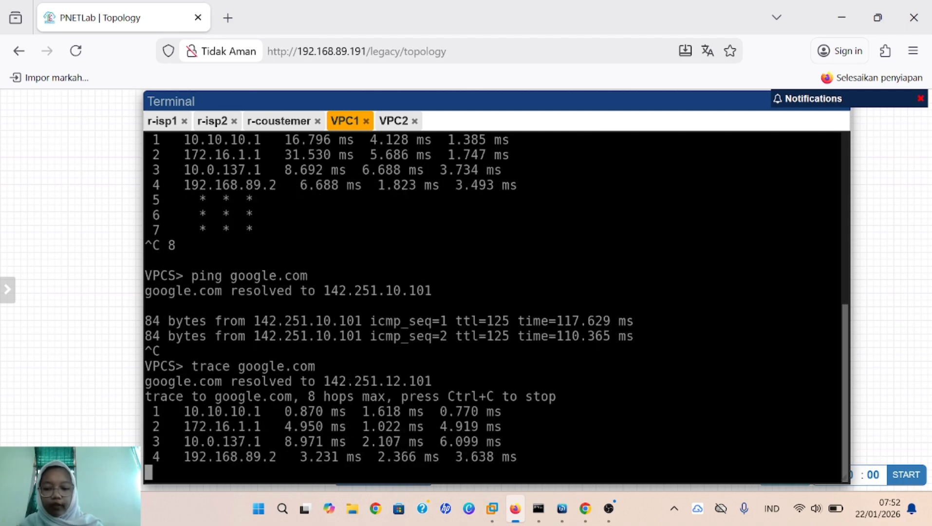
{"action": "key", "text": "ctrl+c"}
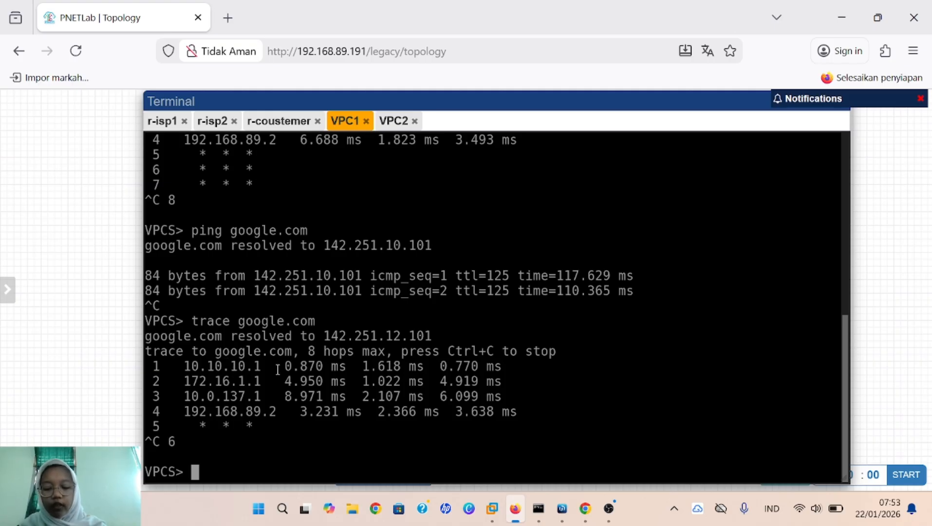
Step: From VPC2, ping 8.8.8.8 and trace it, stopping after hop 4
{"action": "left_click", "coordinate": [397, 119]}
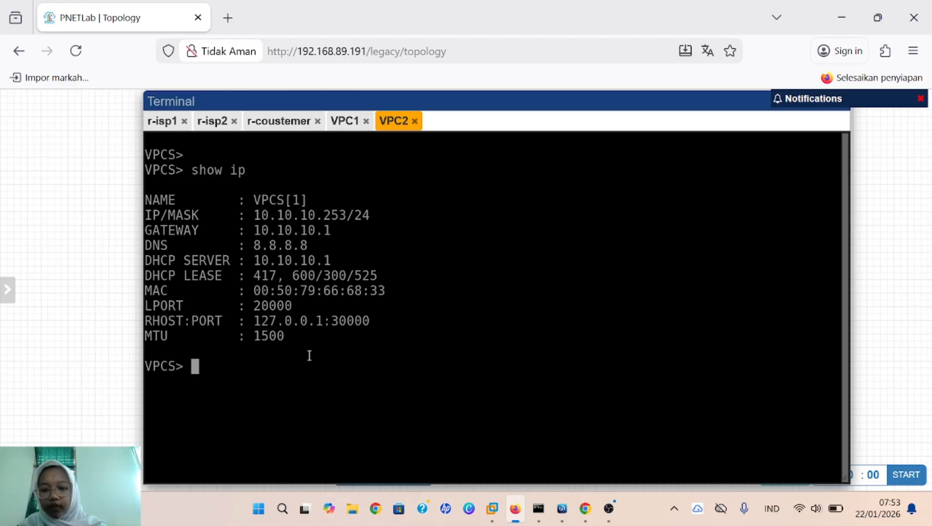
{"action": "type", "text": "ping"}
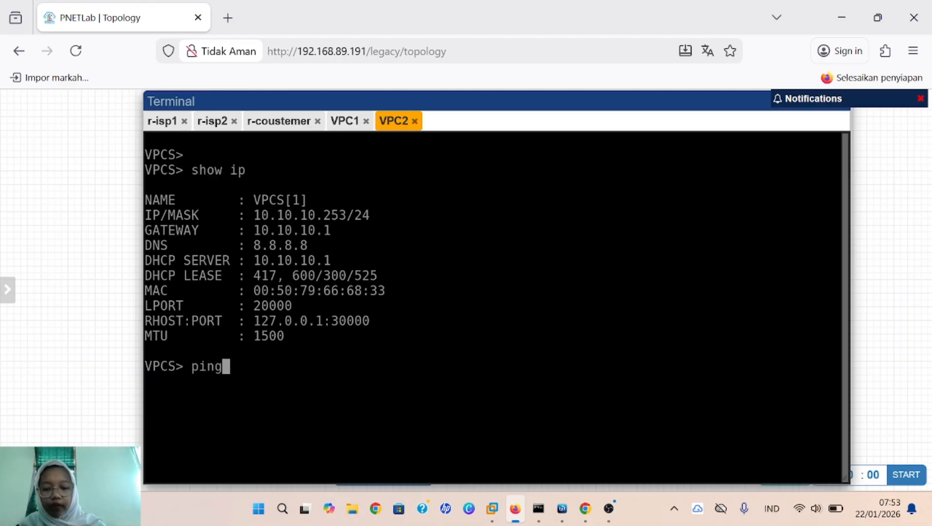
{"action": "type", "text": " 8.8.8.8"}
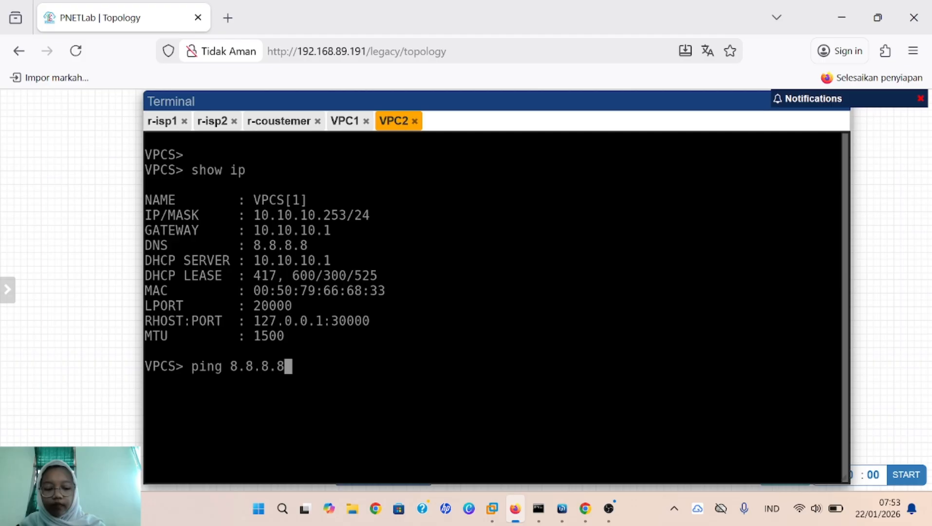
{"action": "key", "text": "Return"}
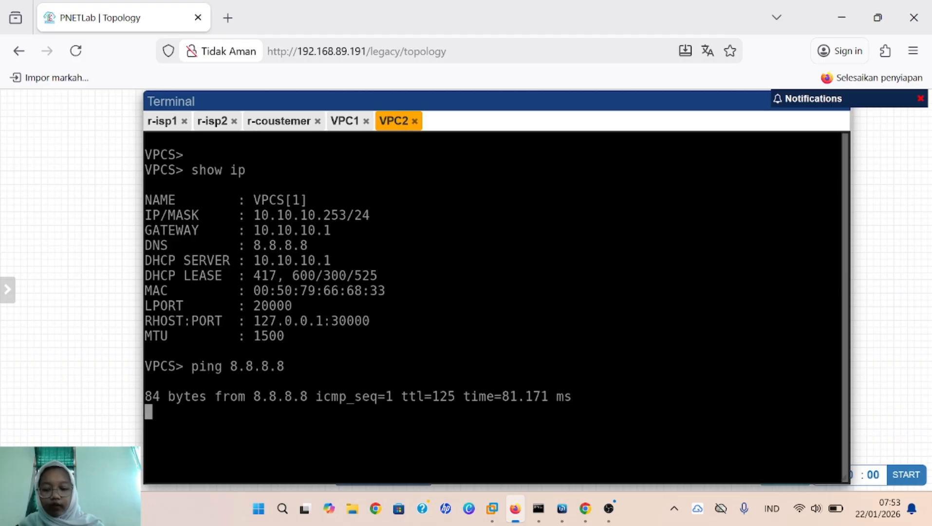
{"action": "key", "text": "ctrl+c"}
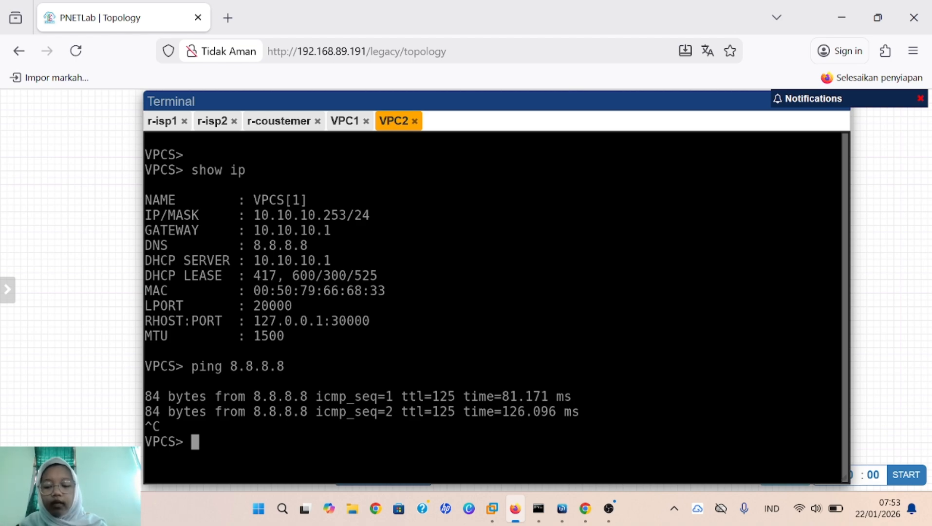
{"action": "type", "text": "tra"}
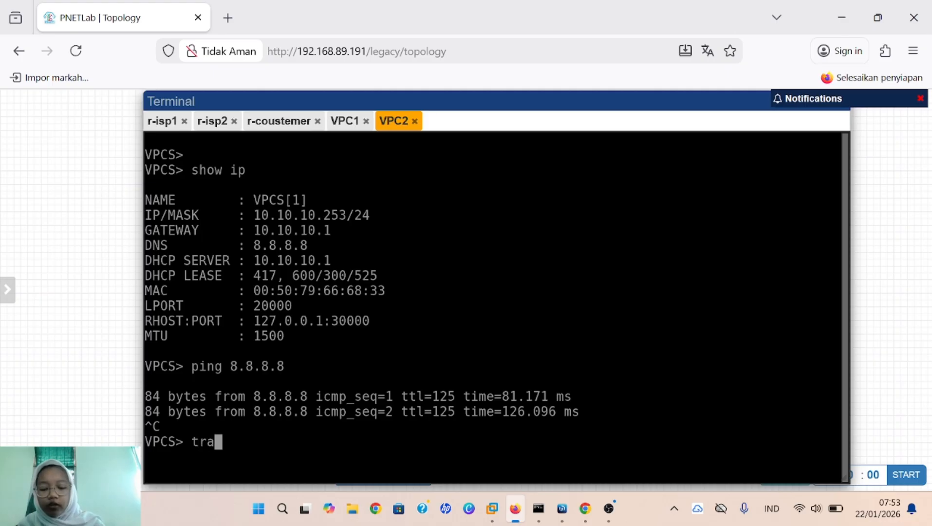
{"action": "type", "text": "ce 8.8.88"}
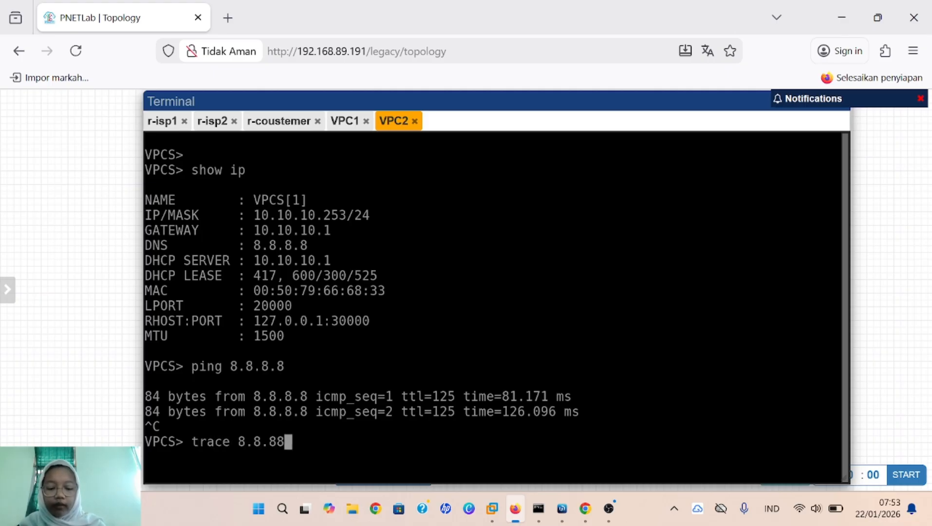
{"action": "key", "text": "BackSpace"}
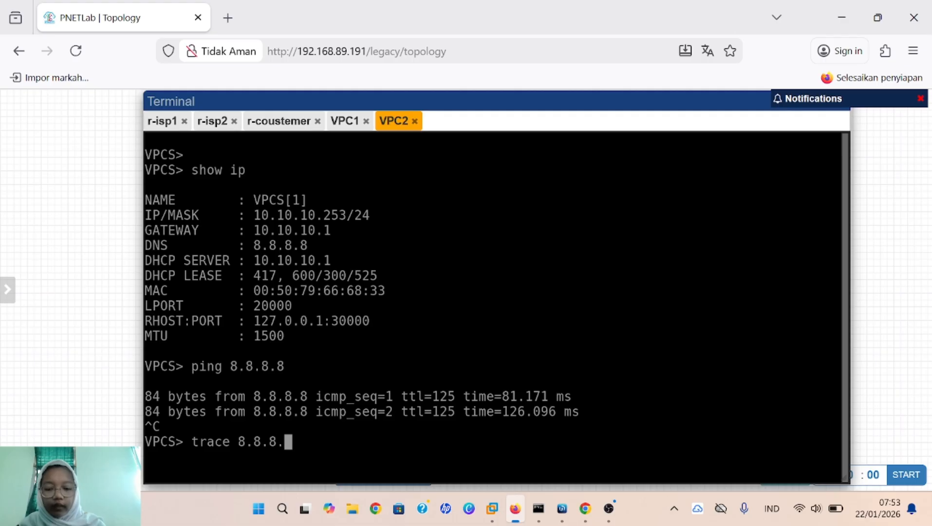
{"action": "type", "text": ".8"}
{"action": "key", "text": "Return"}
{"action": "key", "text": "ctrl+c"}
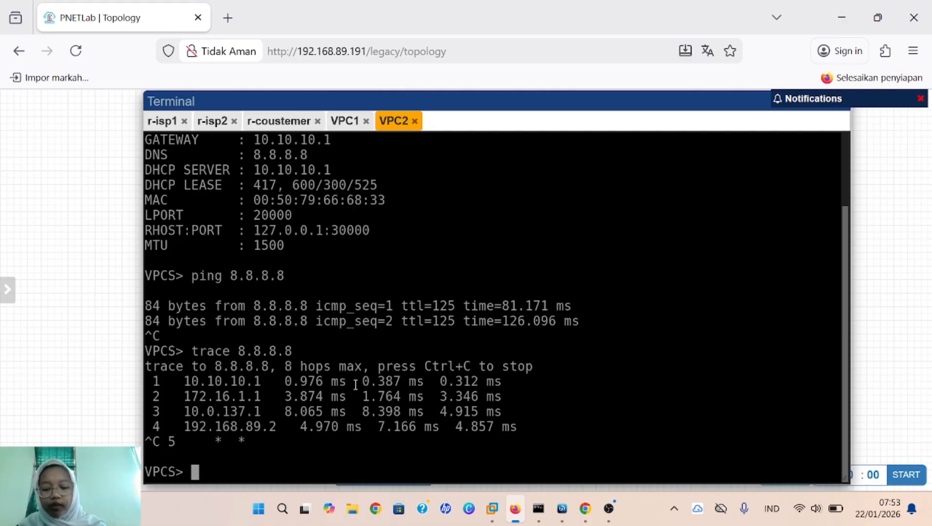
Step: From VPC2, ping google.com and trace it through four hops
{"action": "type", "text": "ping"}
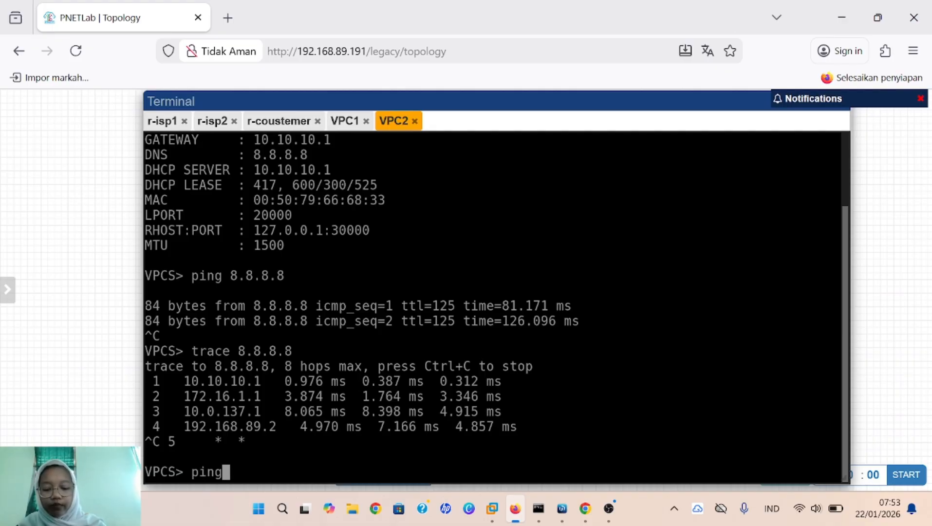
{"action": "type", "text": " googl"}
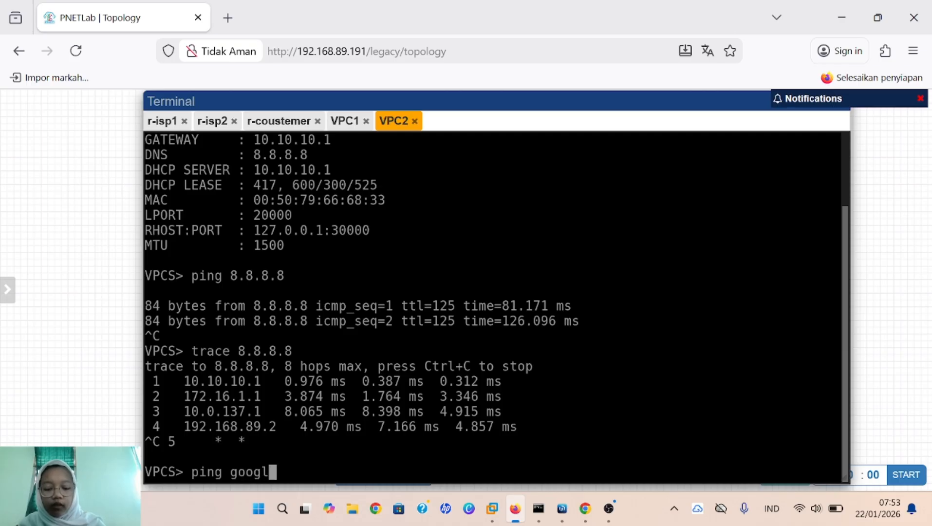
{"action": "type", "text": "e.com"}
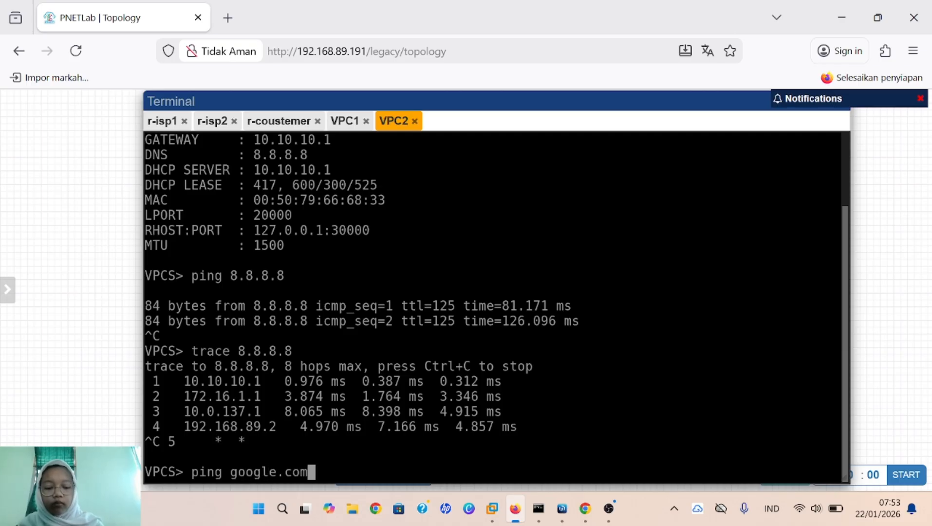
{"action": "key", "text": "Return"}
{"action": "key", "text": "ctrl+c"}
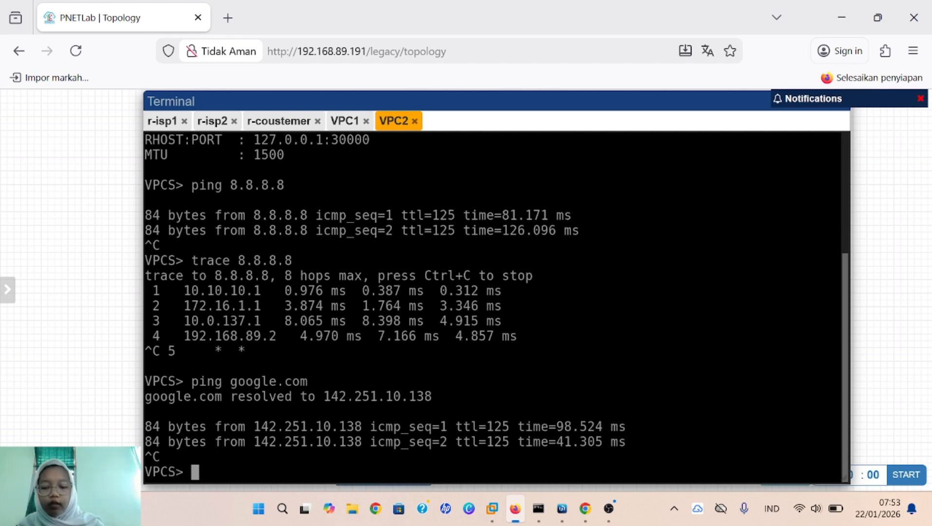
{"action": "type", "text": "trace "}
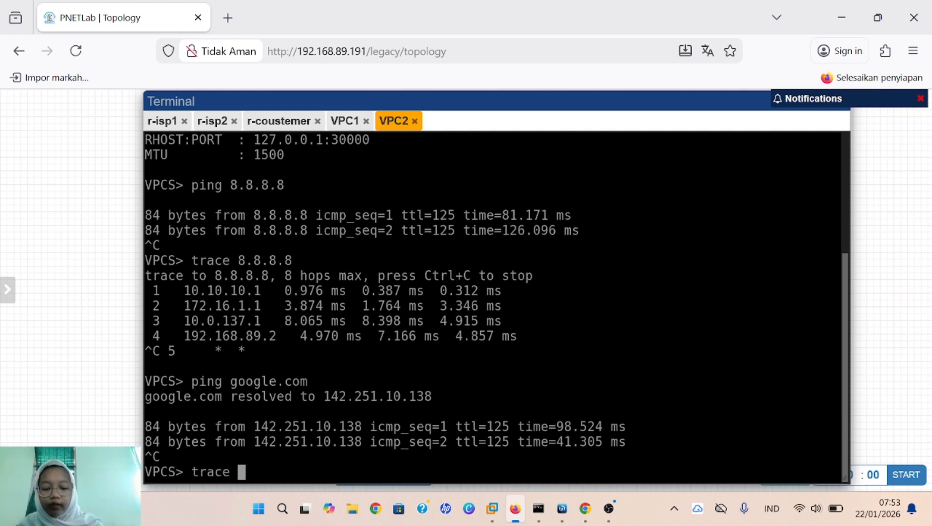
{"action": "type", "text": "google"}
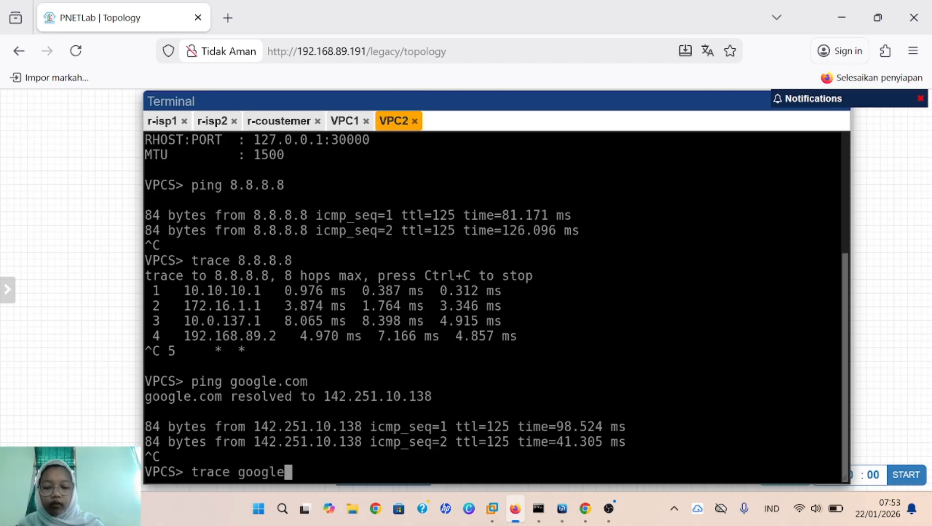
{"action": "type", "text": ".com"}
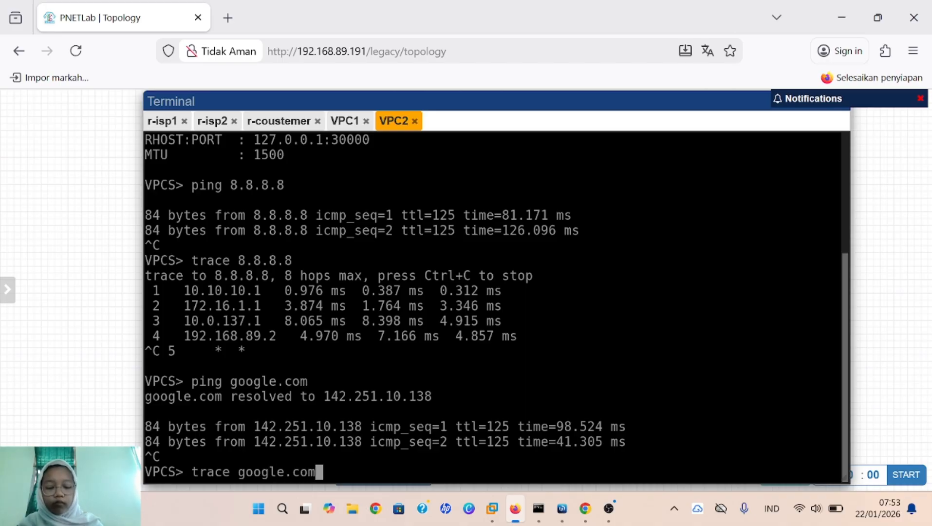
{"action": "key", "text": "Return"}
{"action": "key", "text": "ctrl+c"}
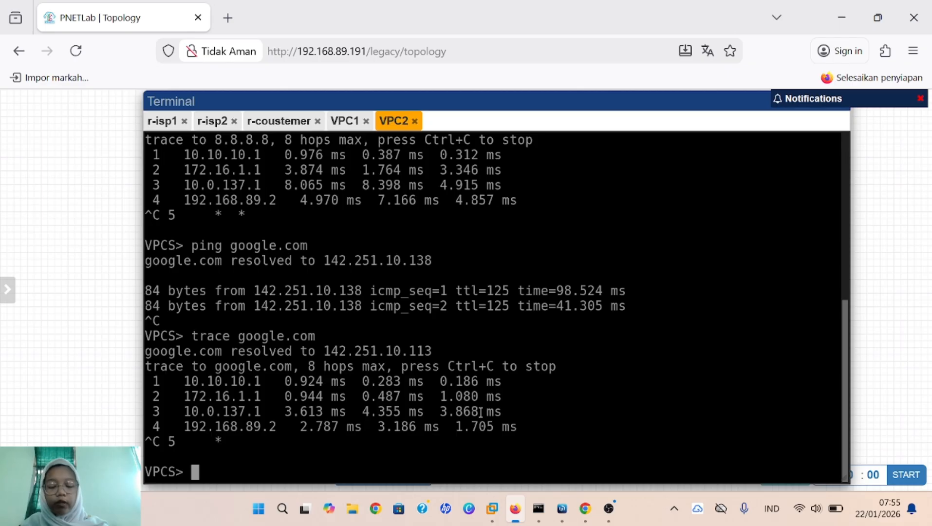
Step: Open the 0.0.0.0/0 default route from r-coustemer's IP > Routes for editing
{"action": "mouse_move", "coordinate": [568, 520]}
{"action": "left_click", "coordinate": [711, 453]}
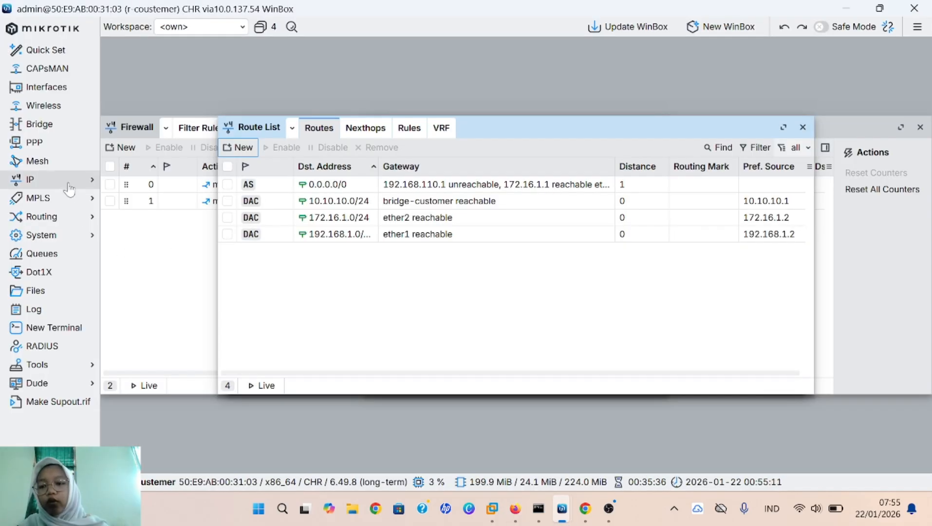
{"action": "left_click", "coordinate": [89, 184]}
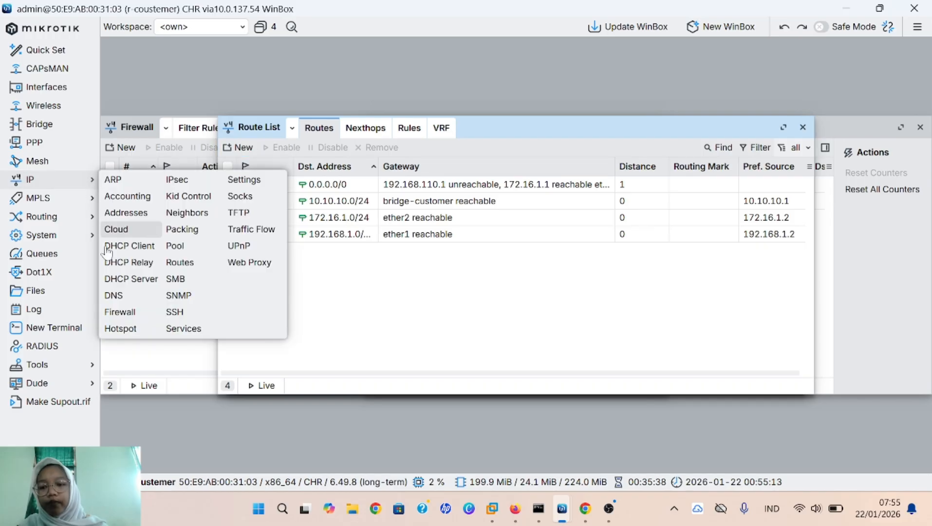
{"action": "left_click", "coordinate": [189, 271]}
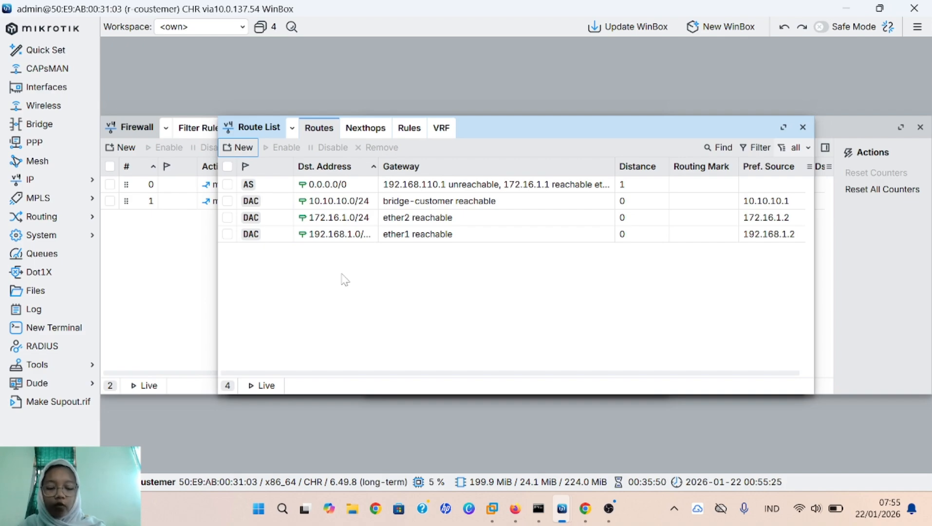
{"action": "left_click", "coordinate": [369, 187]}
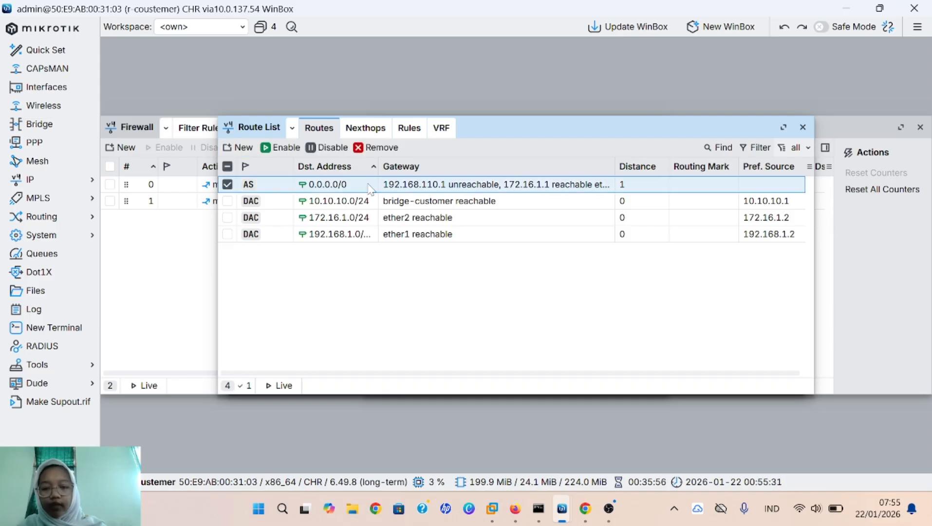
{"action": "double_click", "coordinate": [370, 189]}
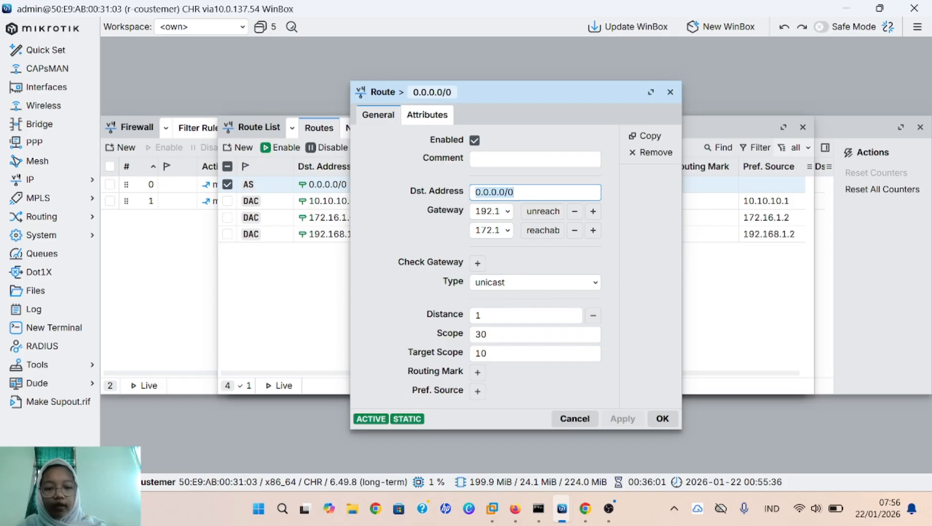
Step: Add two more gateway rows, setting the third and fourth to 172.16.1.1
{"action": "left_click", "coordinate": [593, 231]}
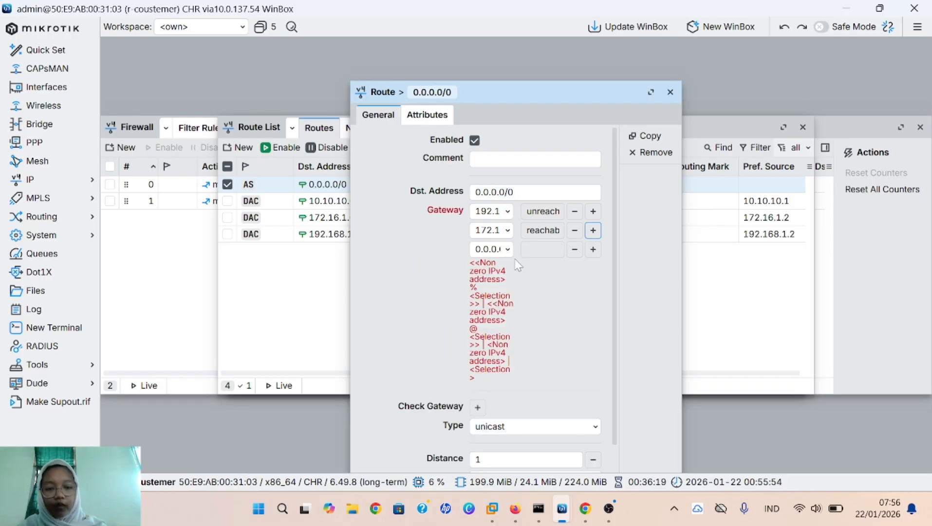
{"action": "left_click", "coordinate": [594, 250]}
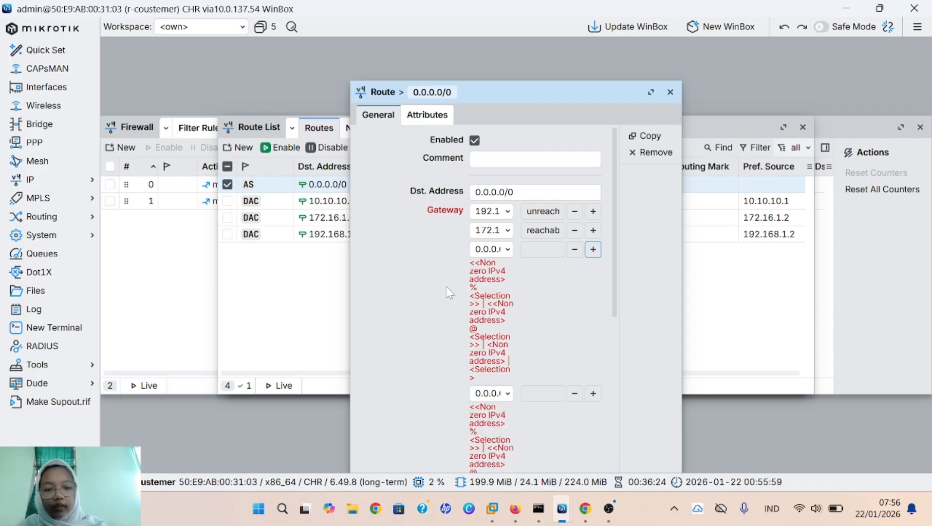
{"action": "left_click", "coordinate": [507, 250]}
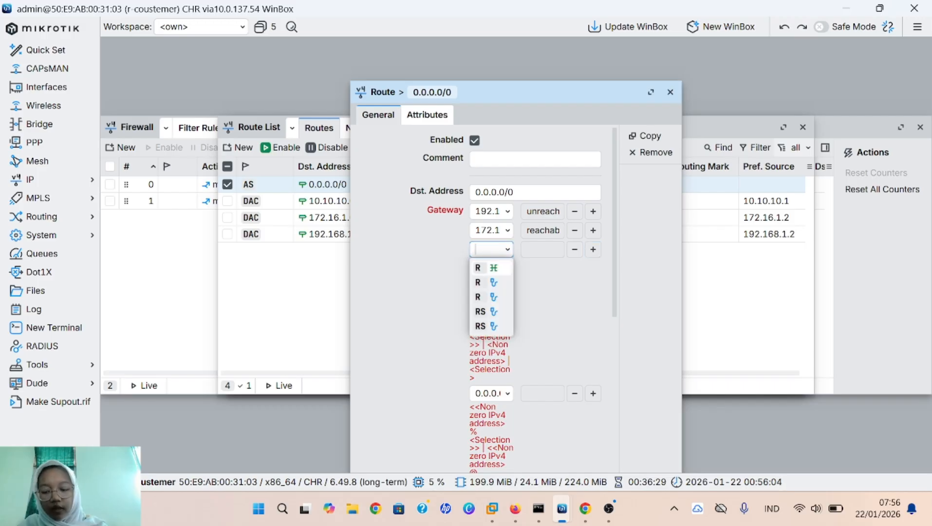
{"action": "type", "text": "172"}
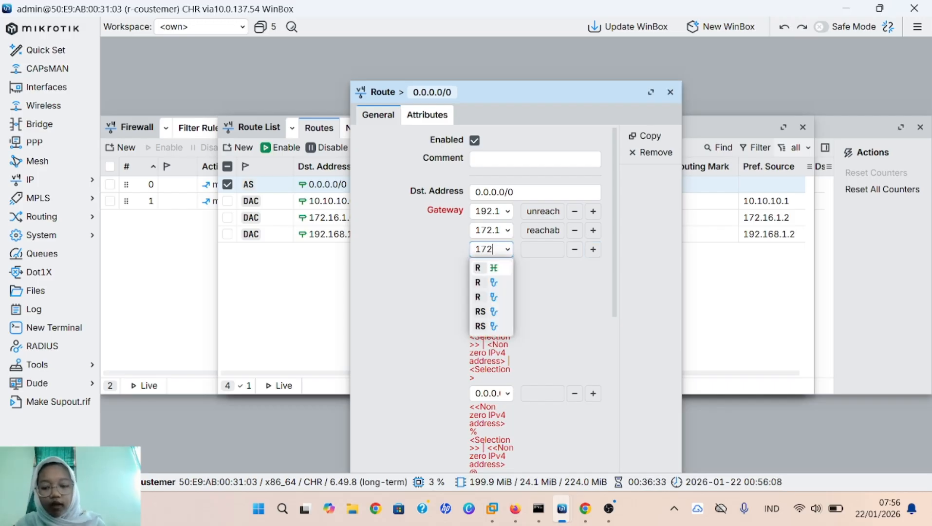
{"action": "type", "text": "."}
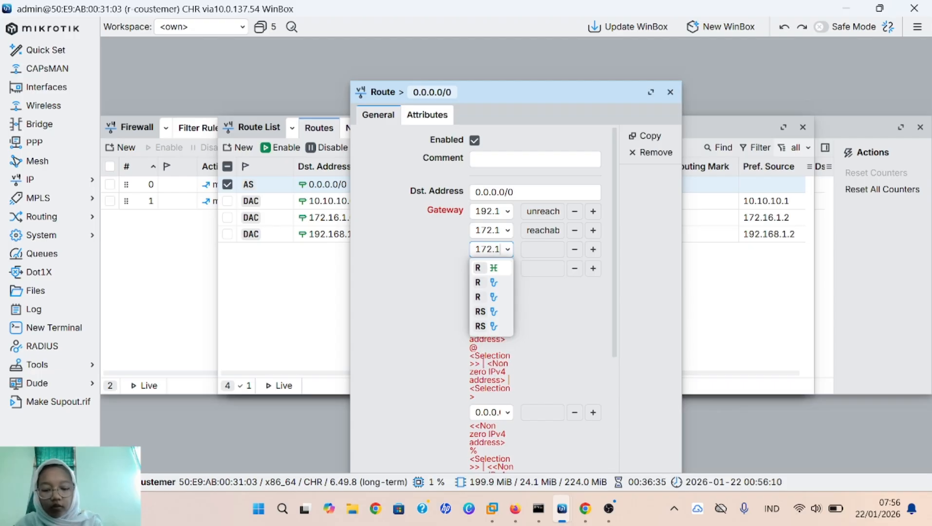
{"action": "type", "text": "16."}
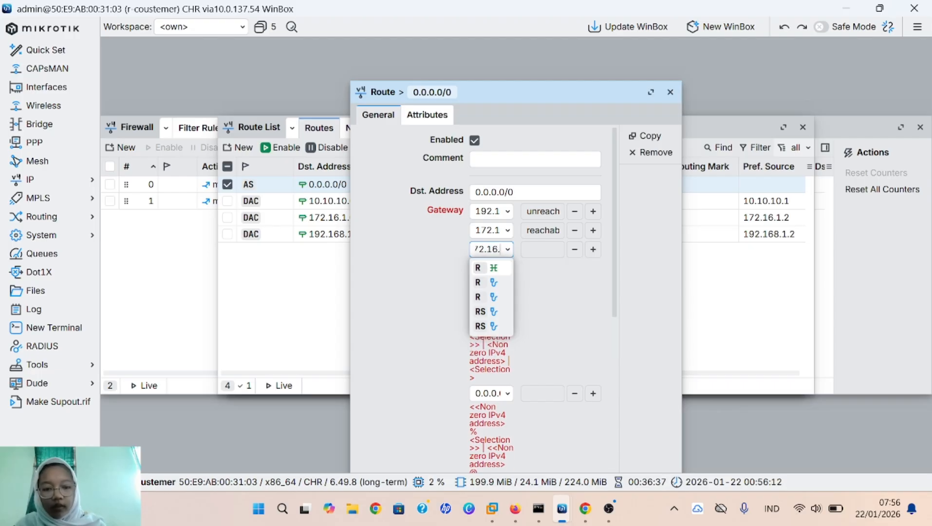
{"action": "type", "text": "1.1"}
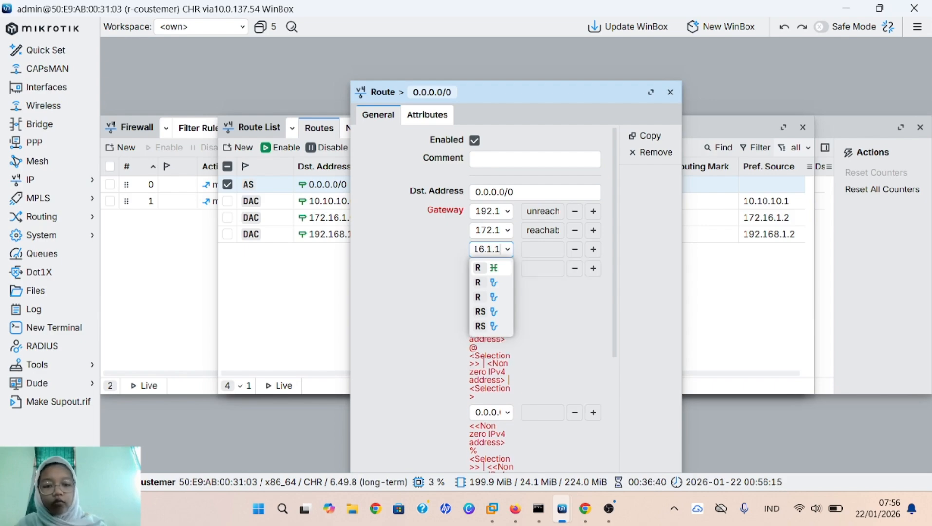
{"action": "scroll", "coordinate": [580, 366], "scroll_direction": "down", "scroll_amount": 1}
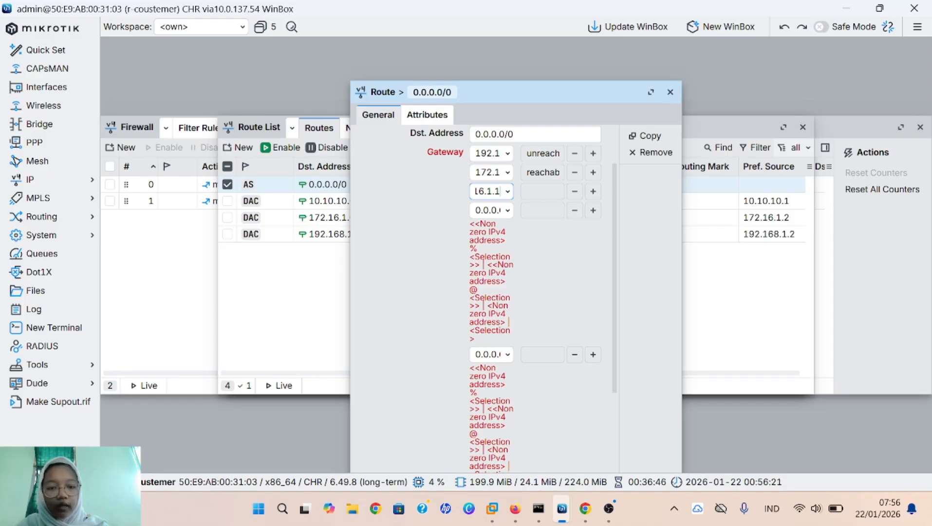
{"action": "key", "text": "Tab"}
{"action": "type", "text": "0"}
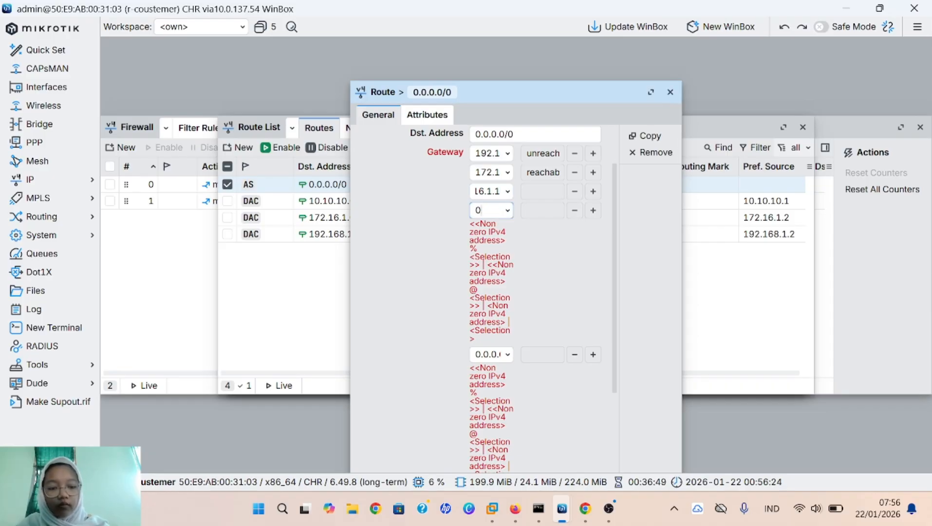
{"action": "key", "text": "BackSpace"}
{"action": "type", "text": "17"}
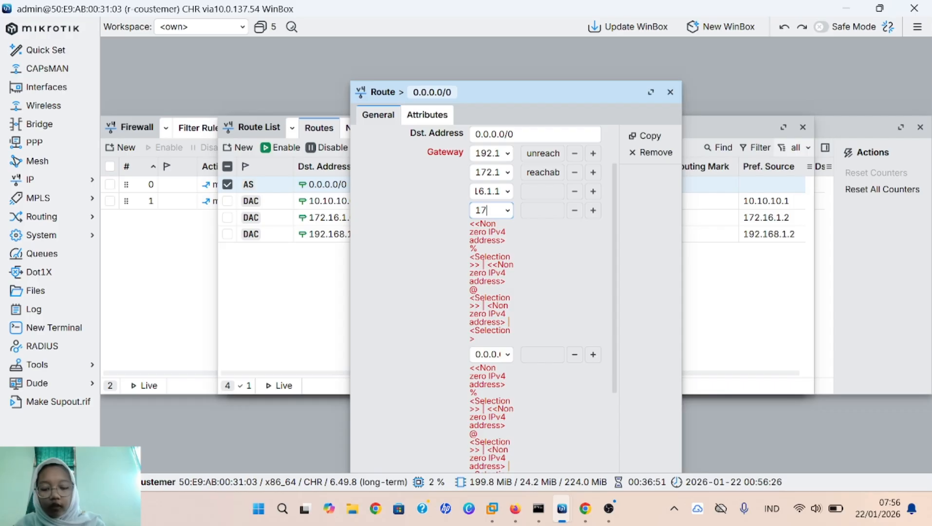
{"action": "type", "text": "2."}
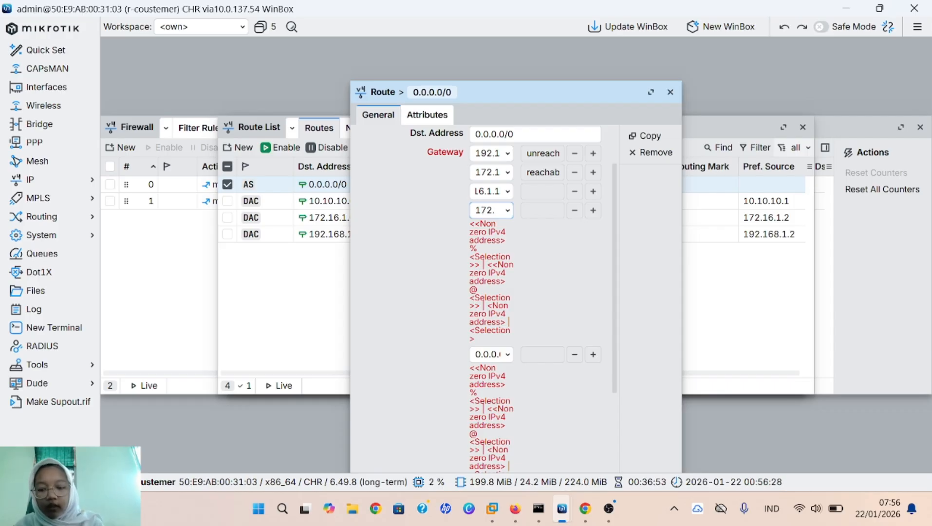
{"action": "type", "text": "16.1"}
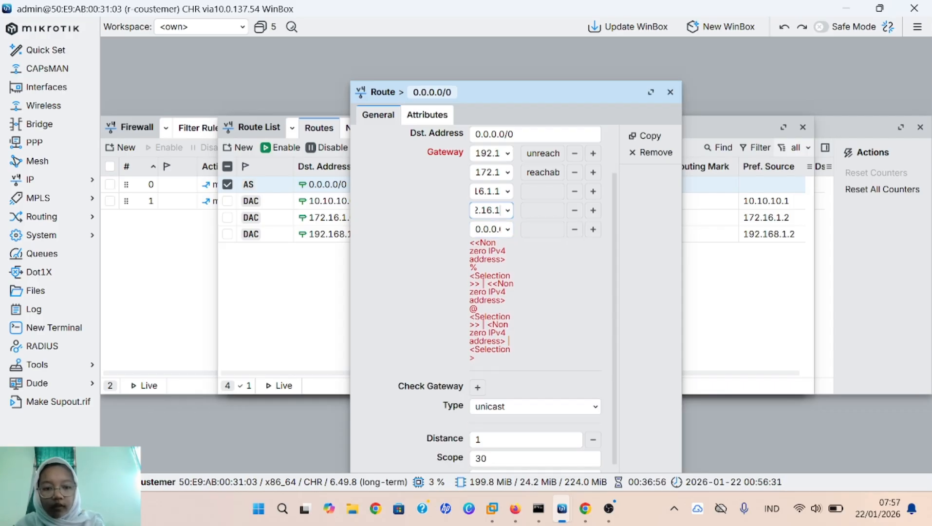
{"action": "type", "text": ".1"}
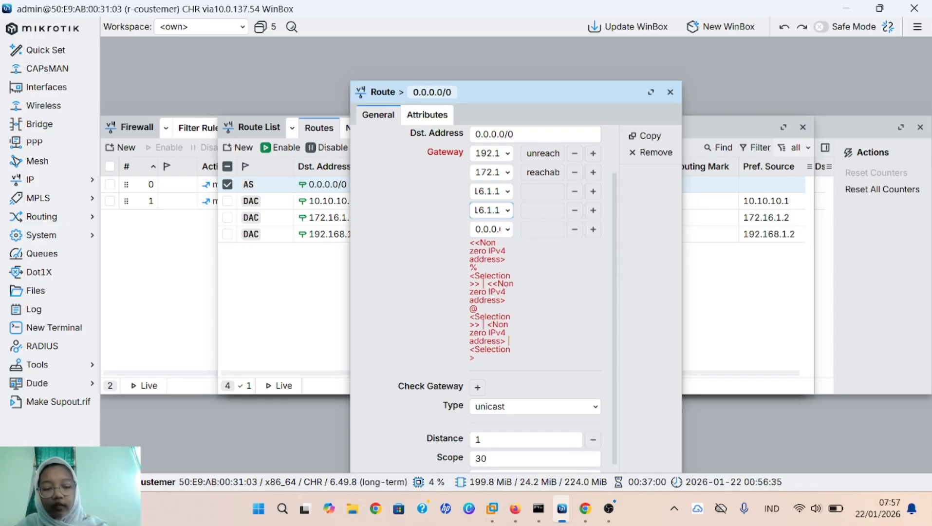
Step: Set the fifth gateway to 172.16.1.1 and save the default route
{"action": "left_click", "coordinate": [499, 229]}
{"action": "key", "text": "BackSpace"}
{"action": "key", "text": "BackSpace"}
{"action": "key", "text": "BackSpace"}
{"action": "key", "text": "BackSpace"}
{"action": "key", "text": "BackSpace"}
{"action": "key", "text": "BackSpace"}
{"action": "key", "text": "BackSpace"}
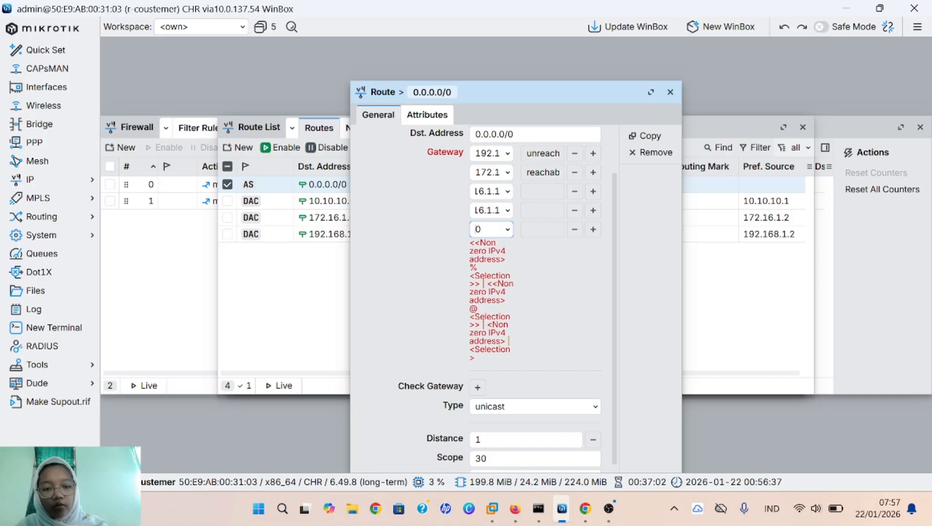
{"action": "type", "text": "172"}
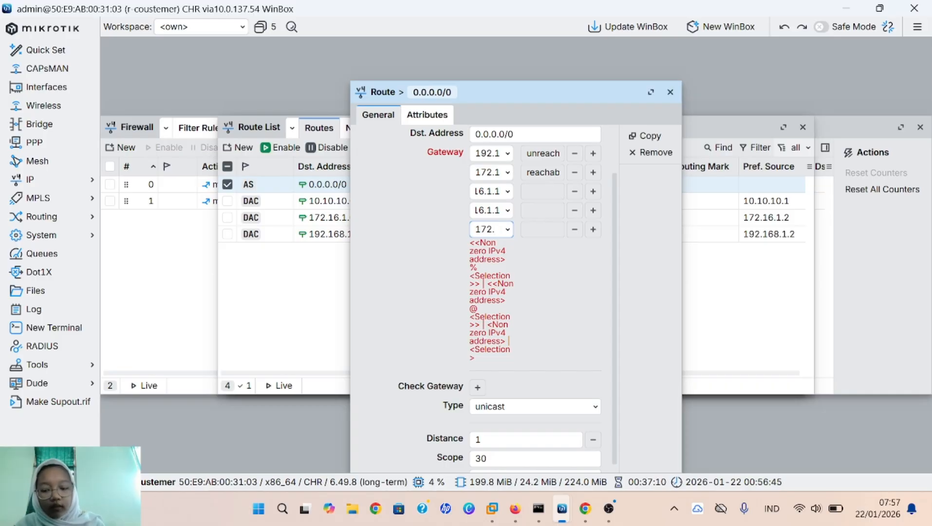
{"action": "type", "text": ".16."}
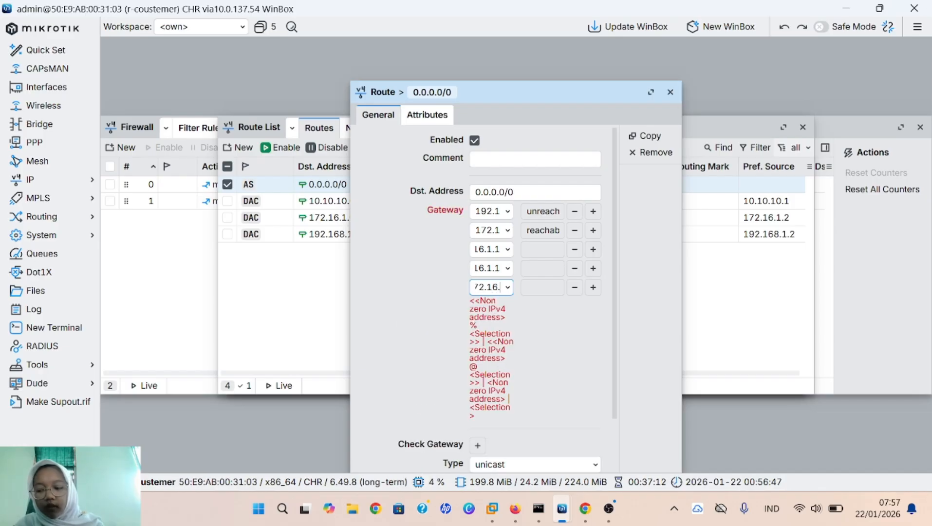
{"action": "type", "text": "1."}
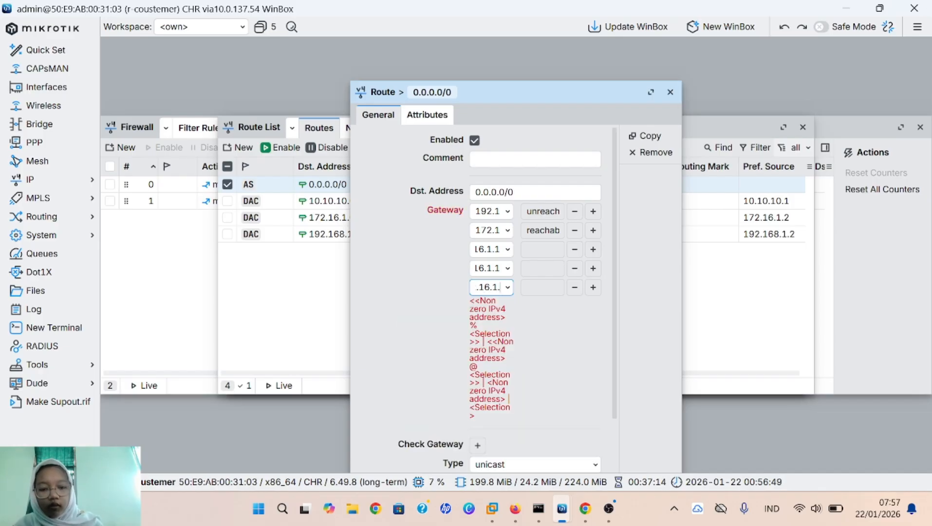
{"action": "type", "text": "1"}
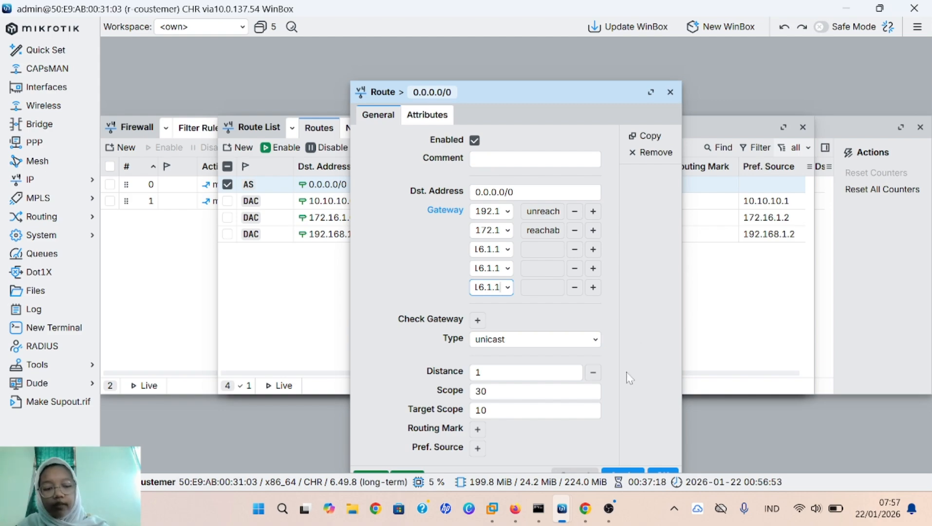
{"action": "left_click", "coordinate": [629, 474]}
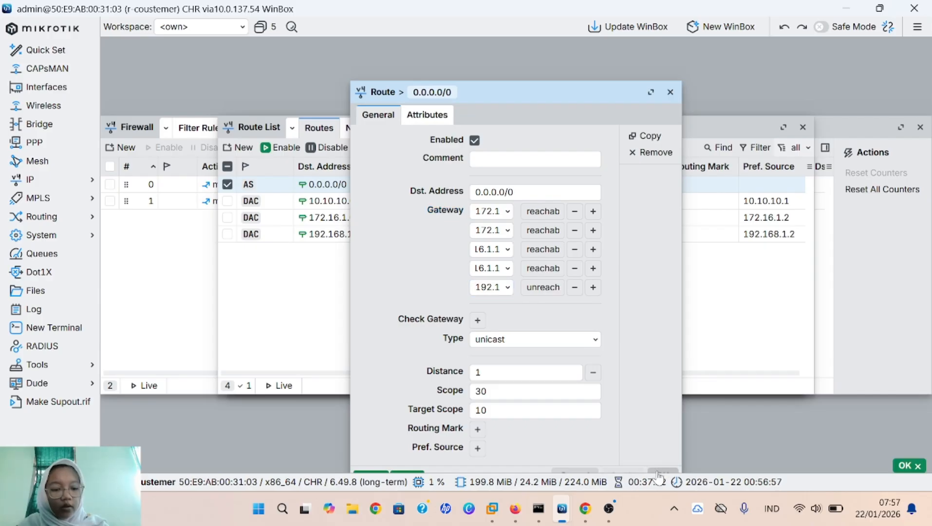
{"action": "left_click", "coordinate": [660, 475]}
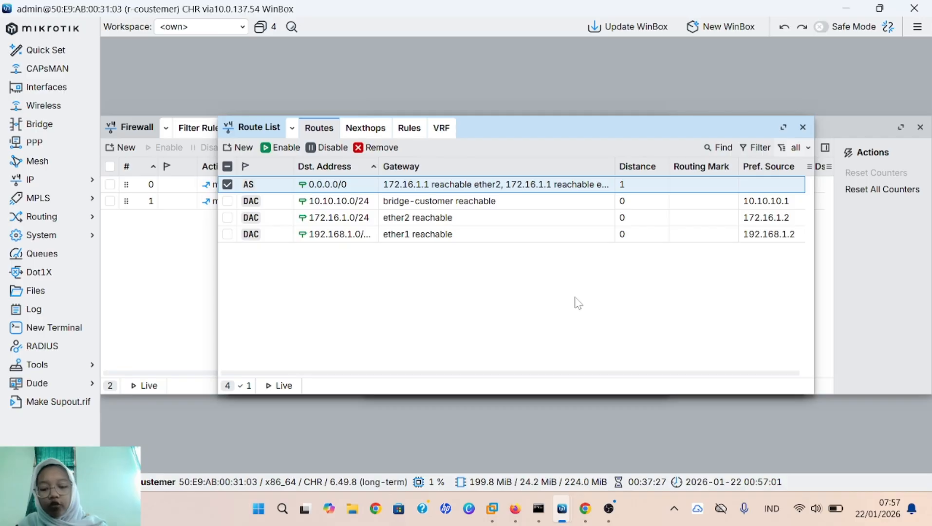
Step: Open a router terminal and run 'ip route print' to list default routes via 172.16.1.1 and 192.168.110.1
{"action": "left_click", "coordinate": [63, 335]}
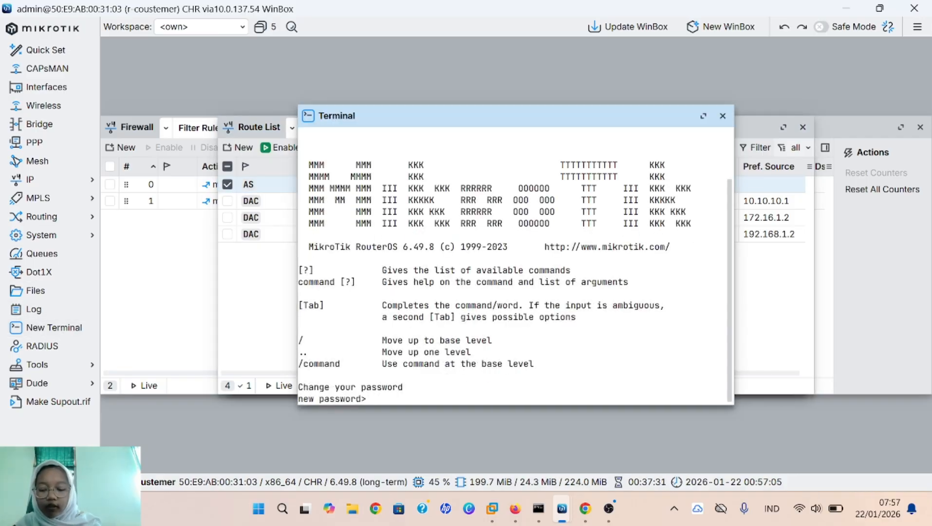
{"action": "key", "text": "Return"}
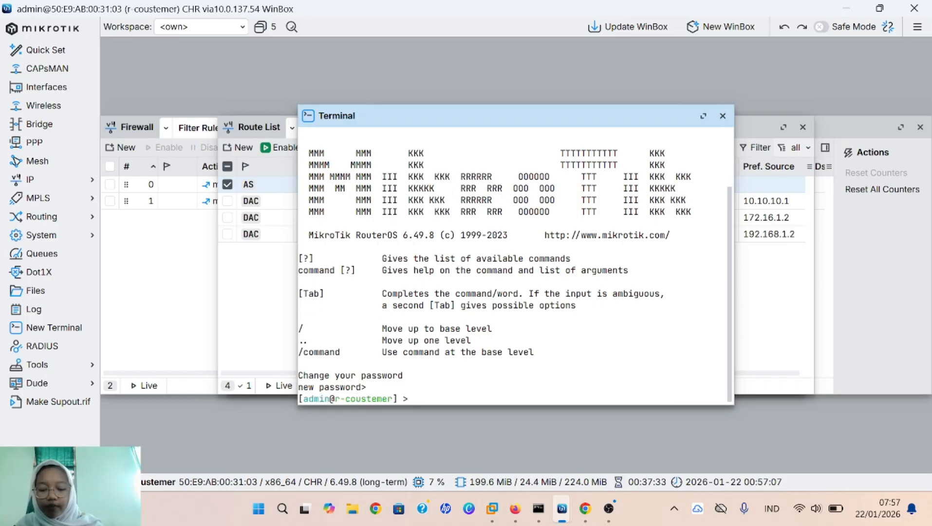
{"action": "type", "text": "ip"}
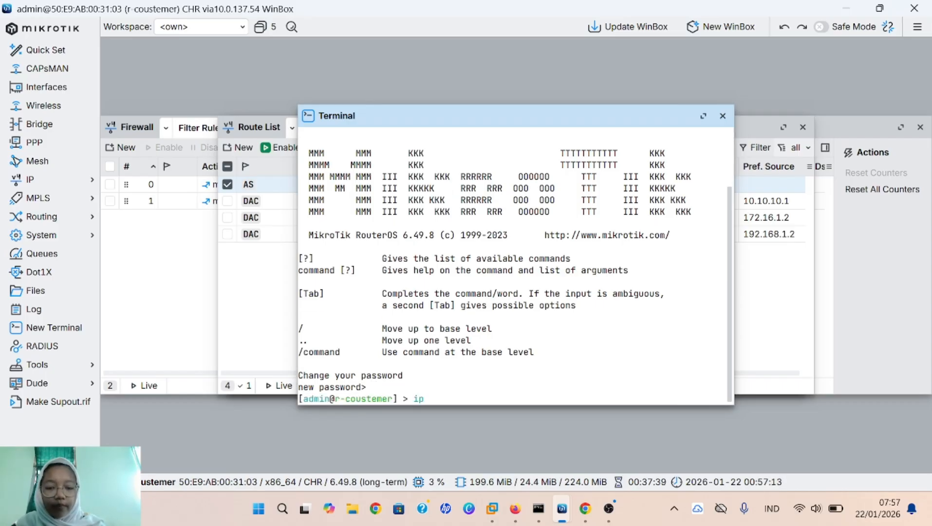
{"action": "type", "text": " rout"}
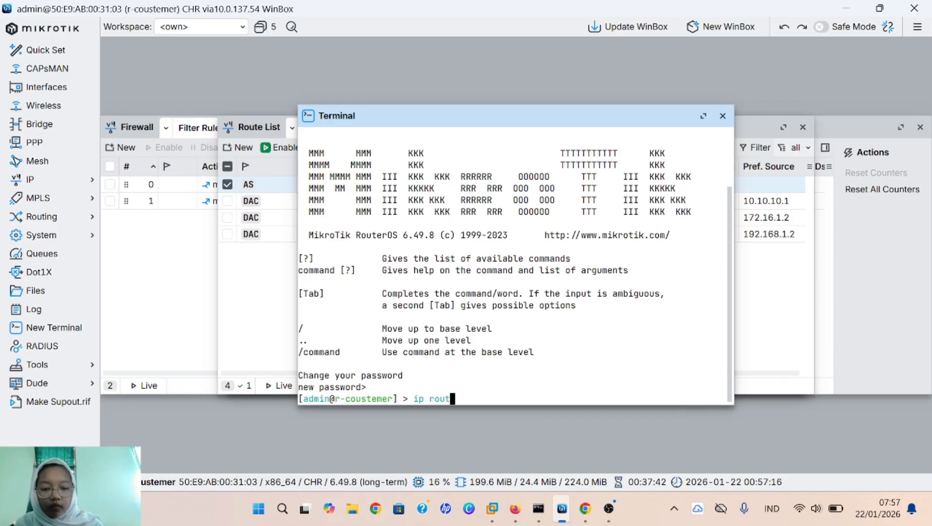
{"action": "type", "text": "e print"}
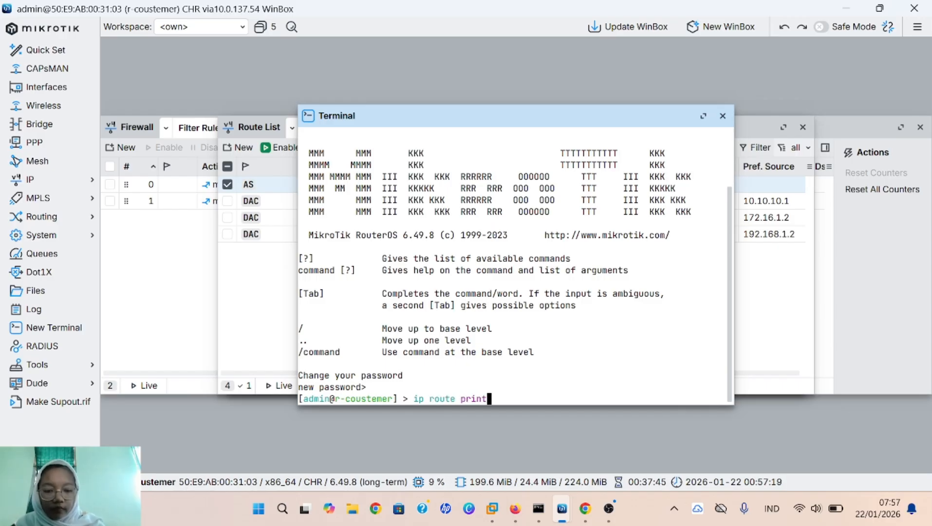
{"action": "key", "text": "Return"}
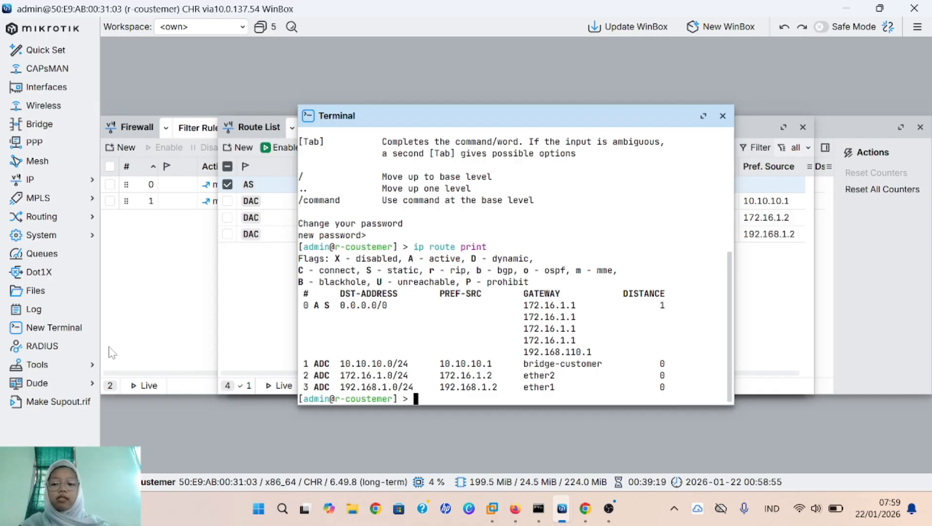
Step: Run a router traceroute to 8.8.8.8 and maximize the results showing the eight hops
{"action": "left_click", "coordinate": [95, 370]}
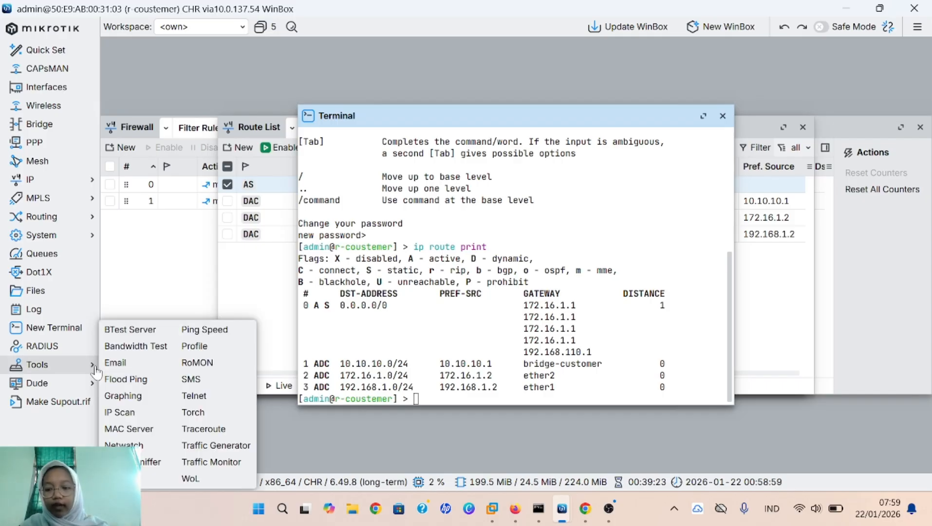
{"action": "left_click", "coordinate": [213, 432]}
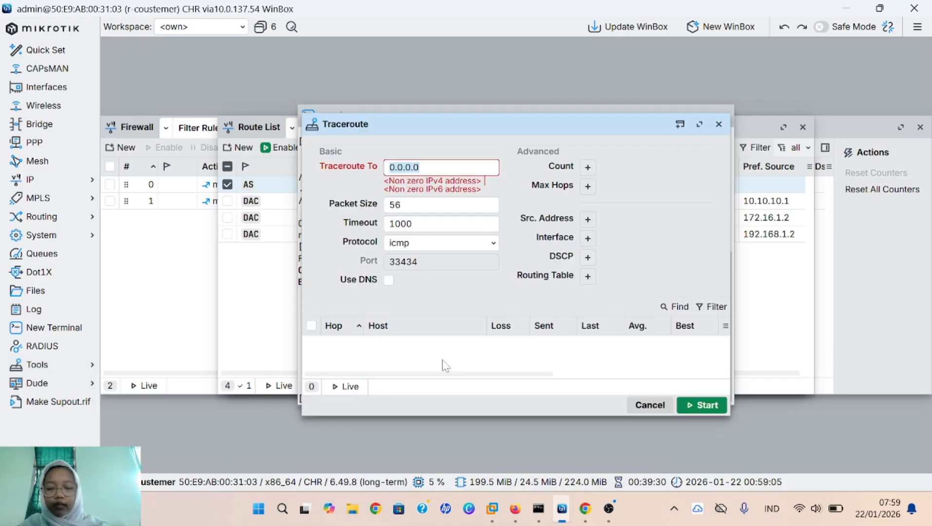
{"action": "key", "text": "BackSpace"}
{"action": "type", "text": "8.8.8.8"}
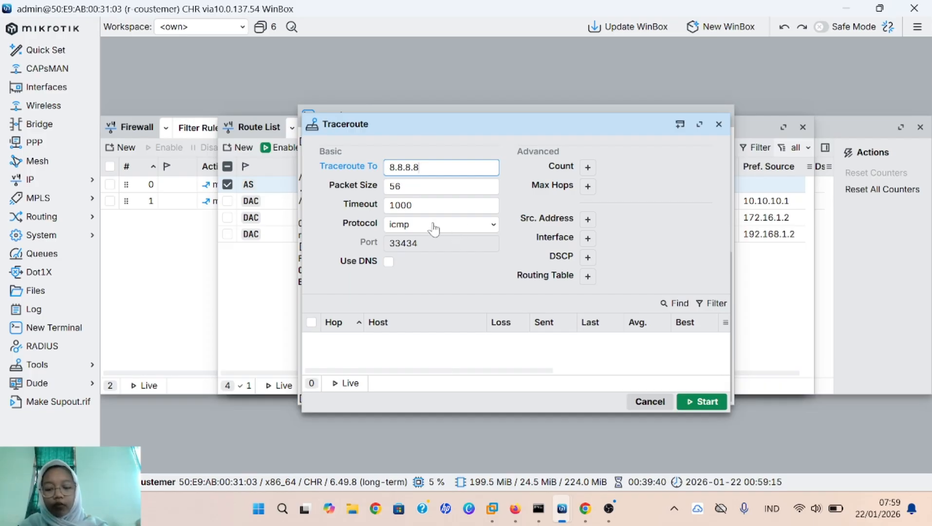
{"action": "left_click", "coordinate": [713, 402]}
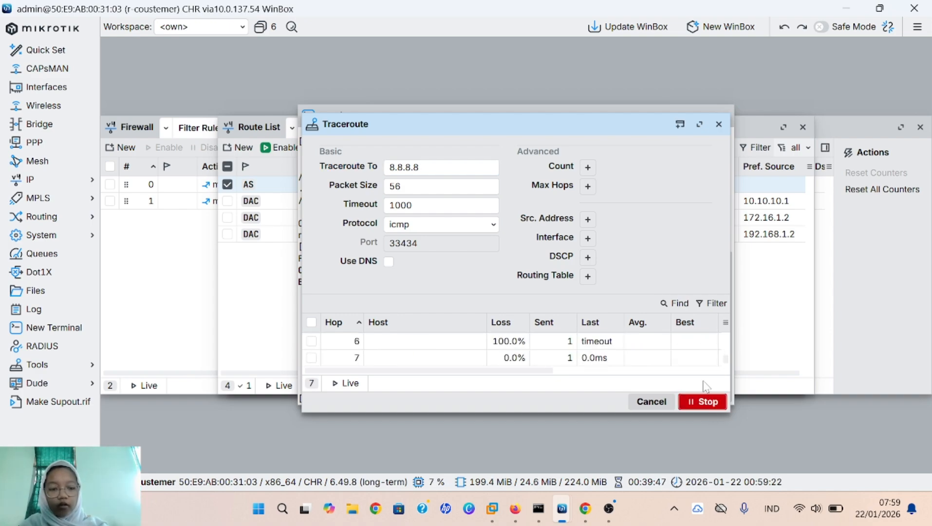
{"action": "left_click", "coordinate": [708, 404]}
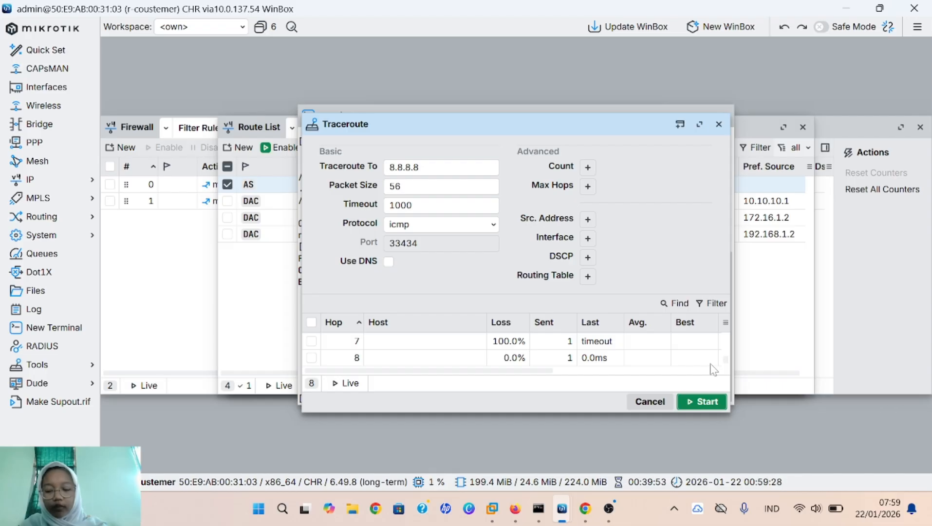
{"action": "left_click", "coordinate": [700, 125]}
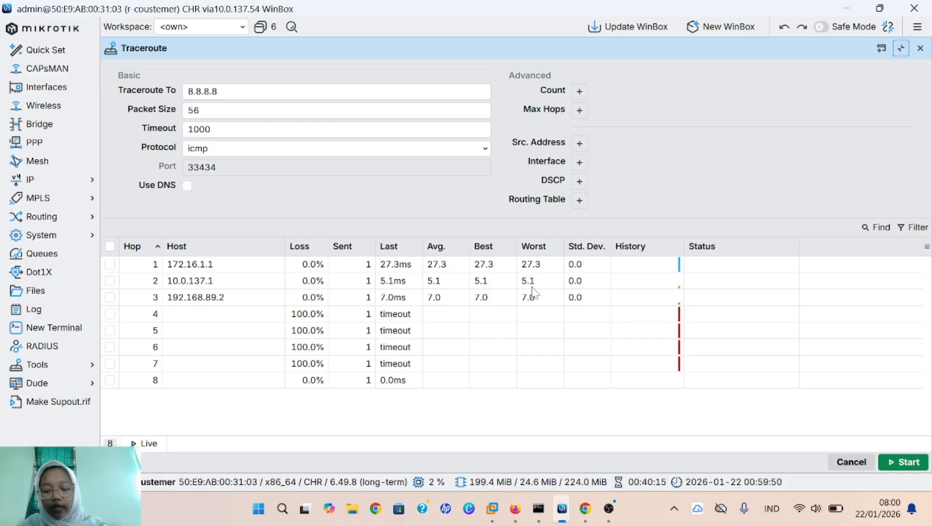
{"action": "left_click", "coordinate": [798, 365]}
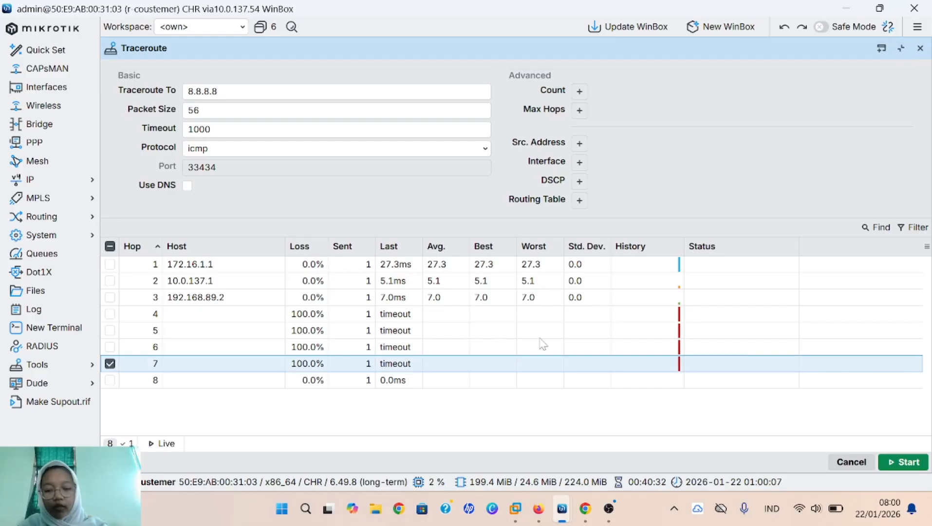
Step: Launch Command Prompt as administrator from Windows search
{"action": "left_click", "coordinate": [304, 510]}
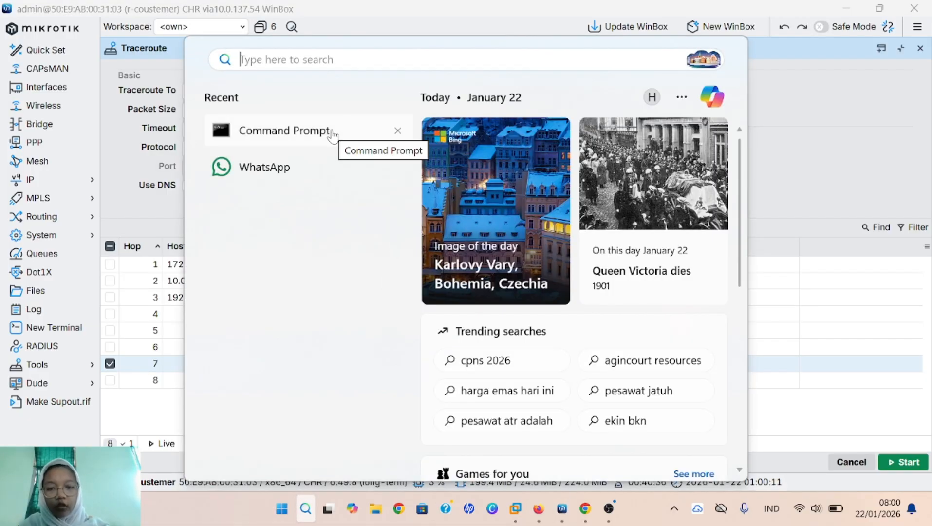
{"action": "right_click", "coordinate": [330, 132]}
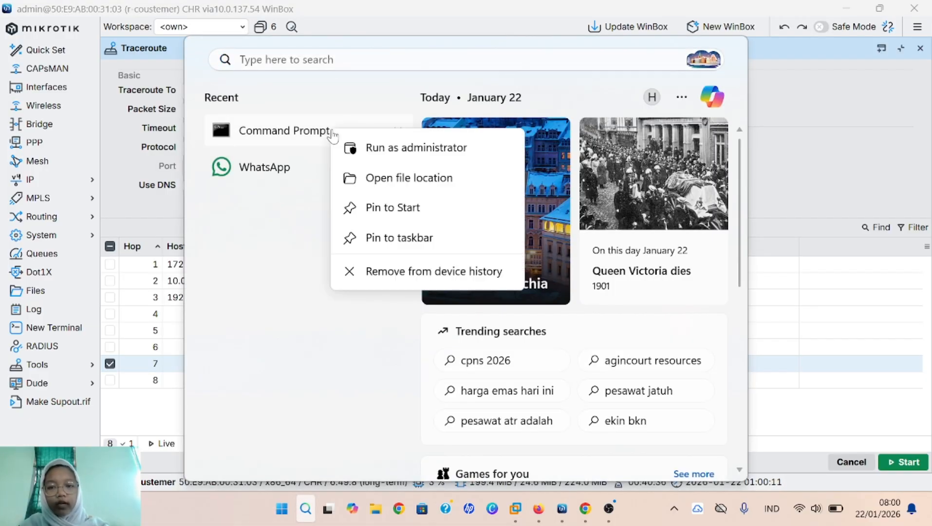
{"action": "left_click", "coordinate": [382, 153]}
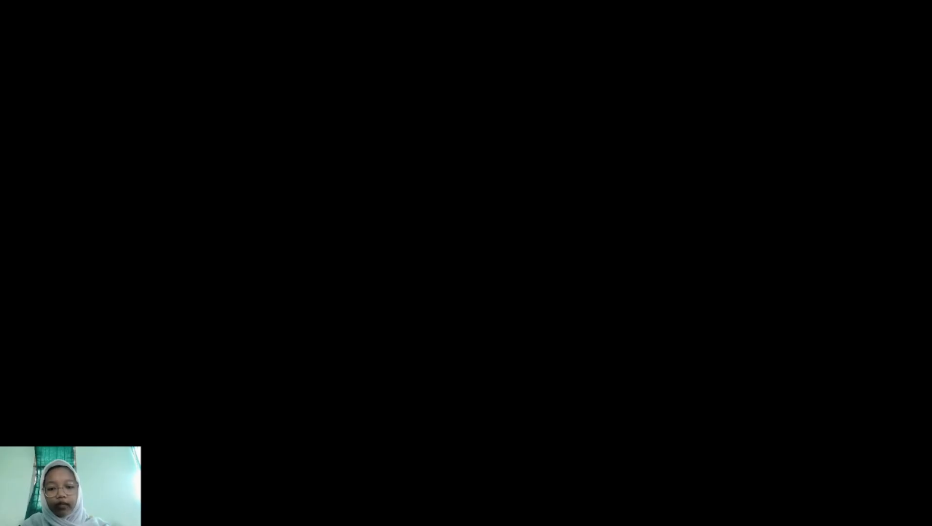
{"action": "left_click", "coordinate": [385, 381]}
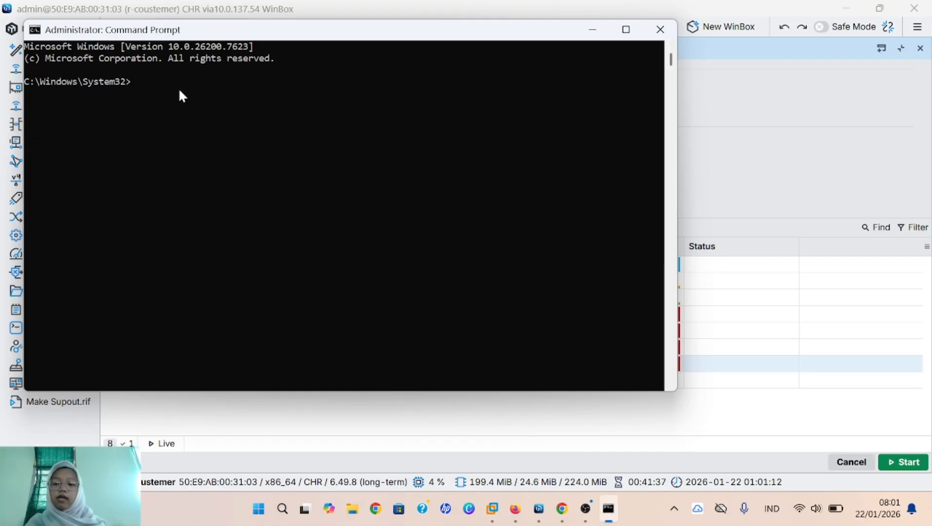
Step: Run 'nslookup facebook.com' to get 31.13.95.35, then minimize the command window
{"action": "type", "text": "nsl"}
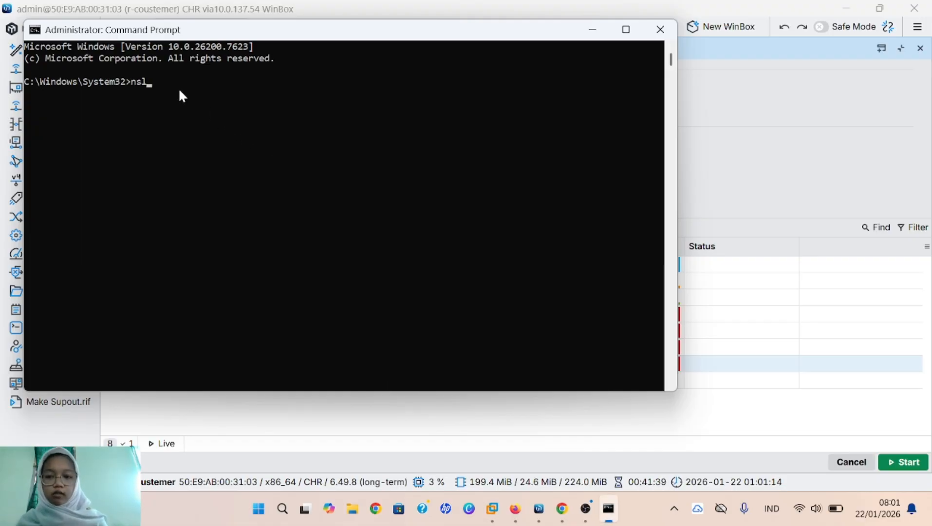
{"action": "type", "text": "ookup "}
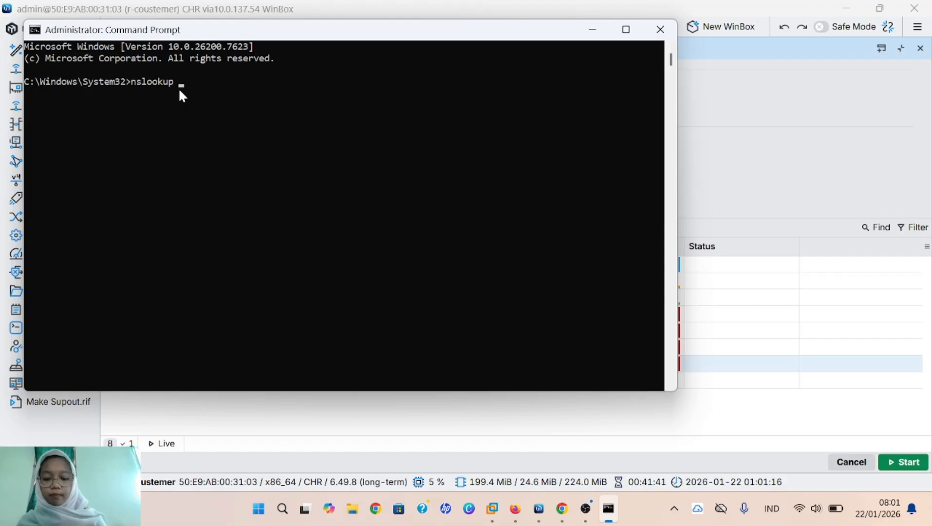
{"action": "type", "text": "facebo"}
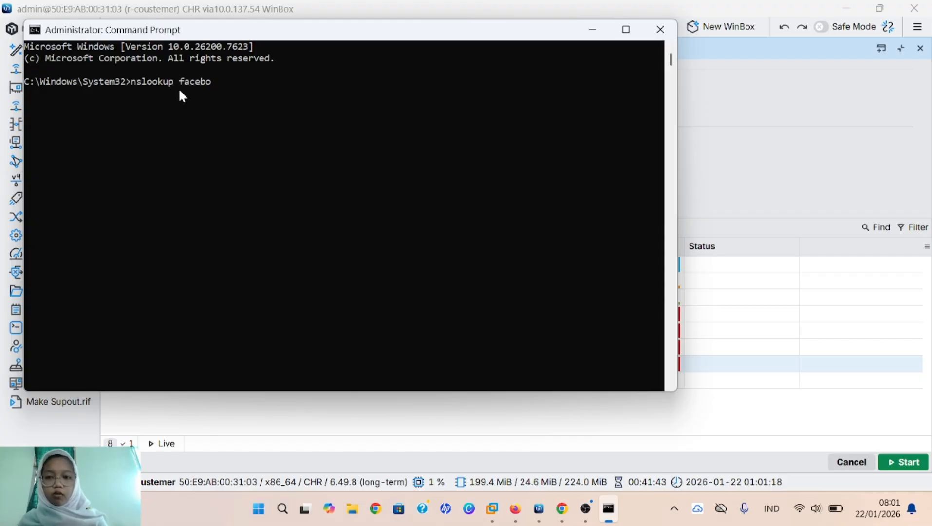
{"action": "type", "text": "ok.com"}
{"action": "key", "text": "Return"}
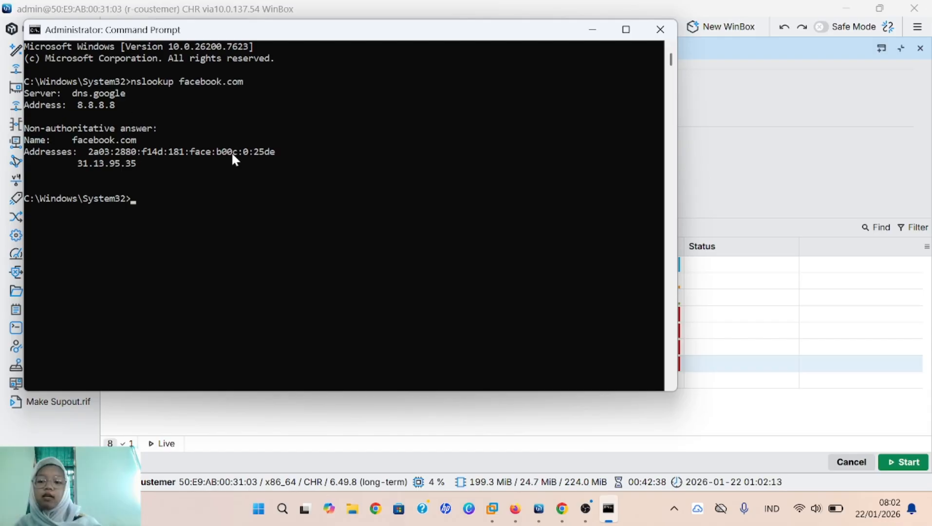
{"action": "left_click", "coordinate": [590, 29]}
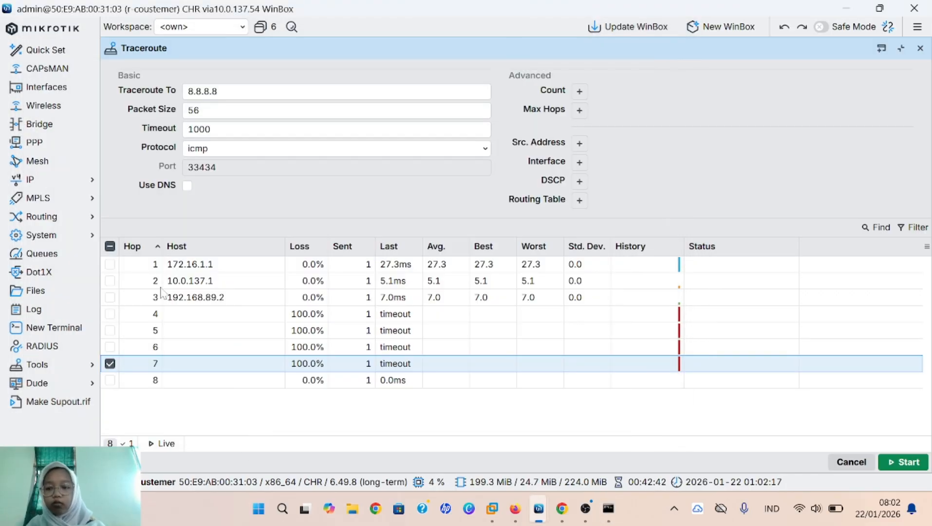
Step: Replace the old traceroute with a new one targeting 31.13.95.35
{"action": "left_click", "coordinate": [921, 48]}
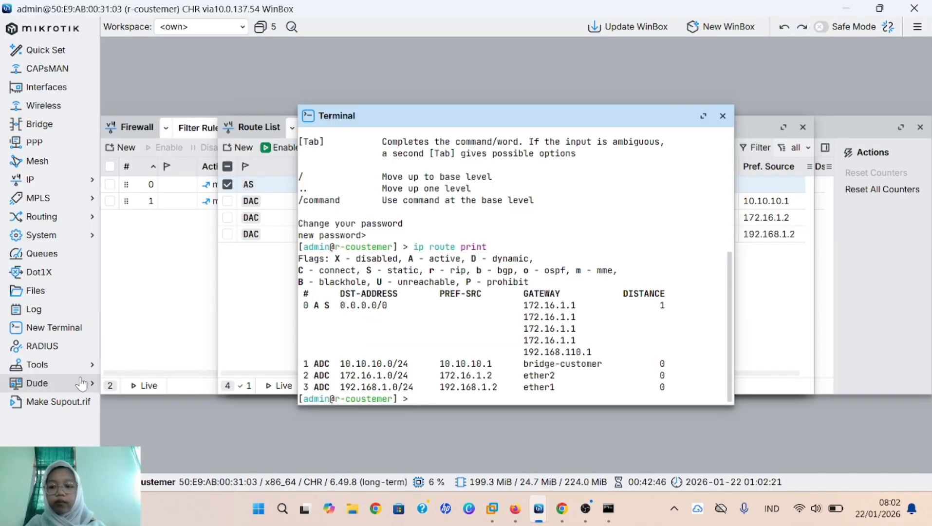
{"action": "left_click", "coordinate": [48, 368]}
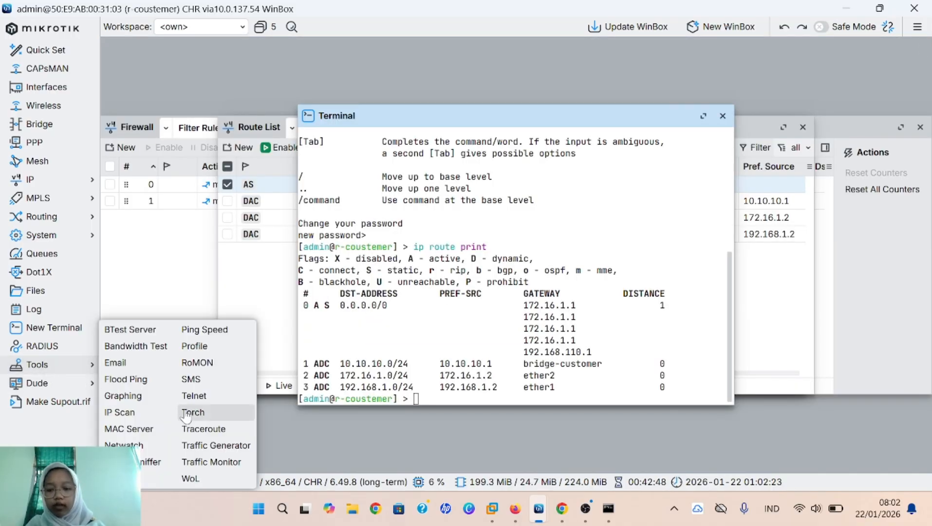
{"action": "left_click", "coordinate": [204, 429]}
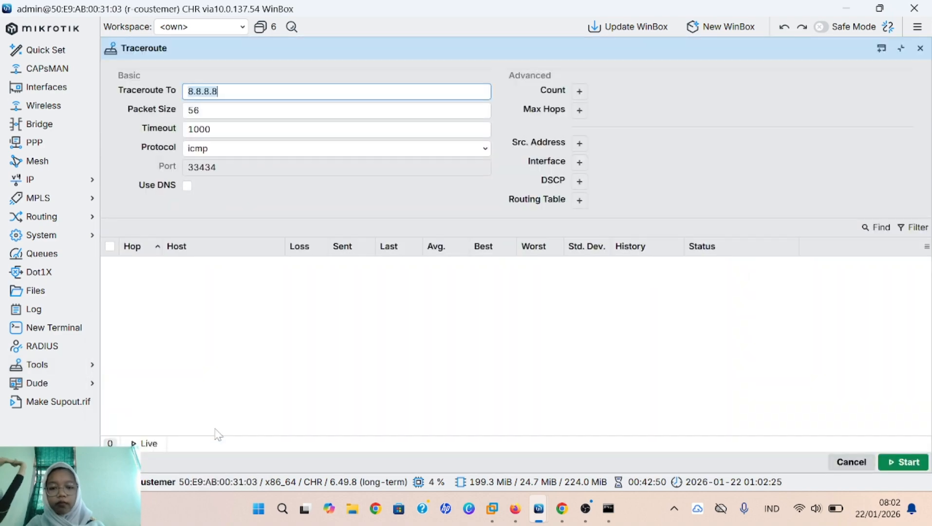
{"action": "key", "text": "BackSpace"}
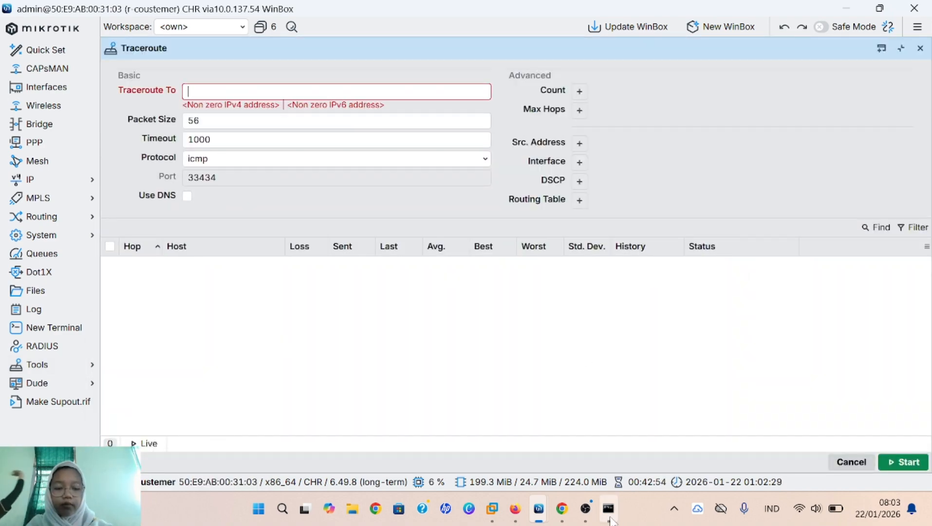
{"action": "mouse_move", "coordinate": [610, 510]}
{"action": "mouse_move", "coordinate": [628, 467]}
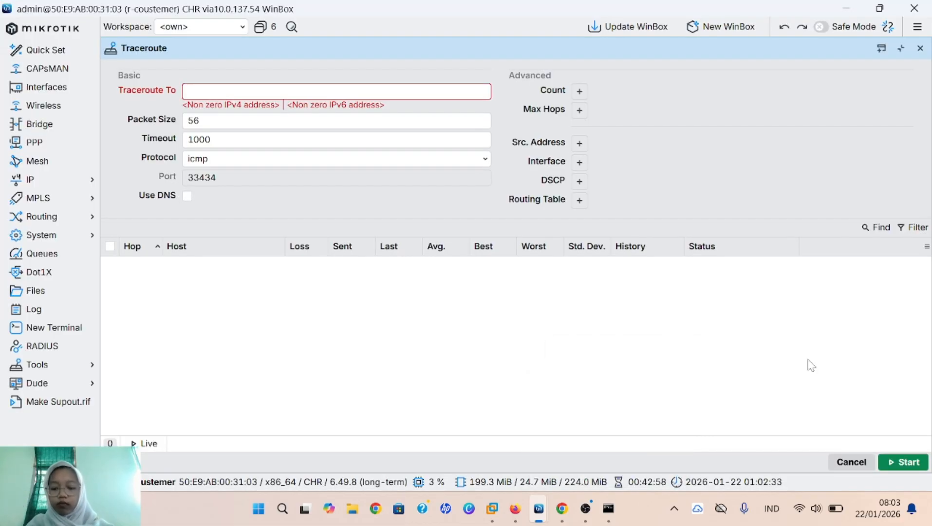
{"action": "type", "text": "31."}
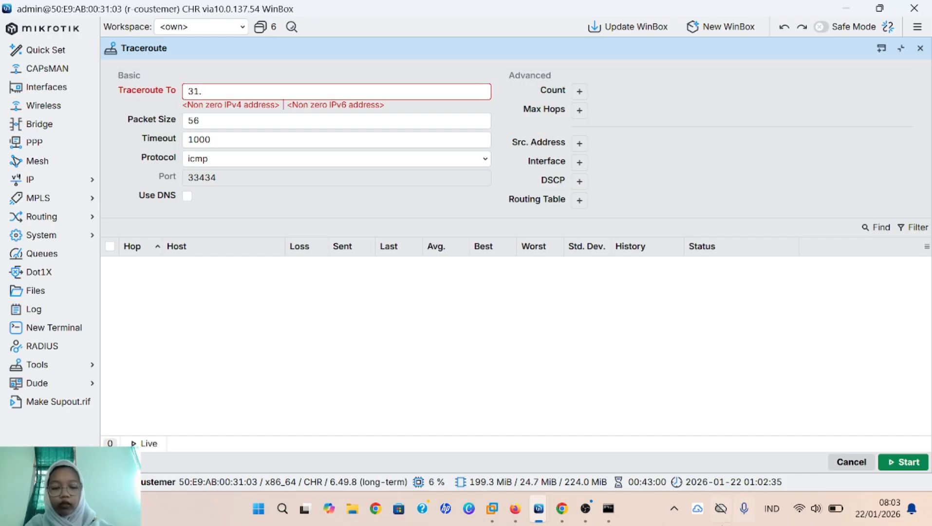
{"action": "mouse_move", "coordinate": [609, 509]}
{"action": "mouse_move", "coordinate": [632, 467]}
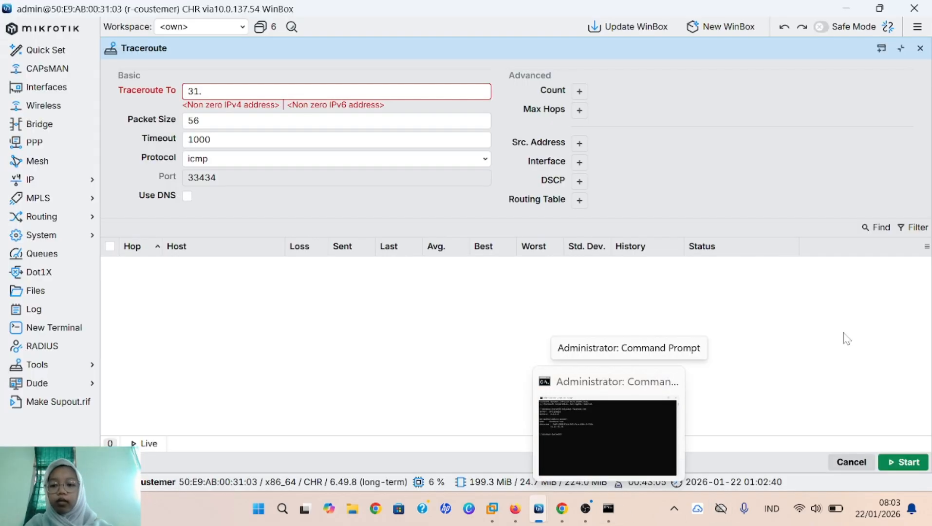
{"action": "type", "text": "13"}
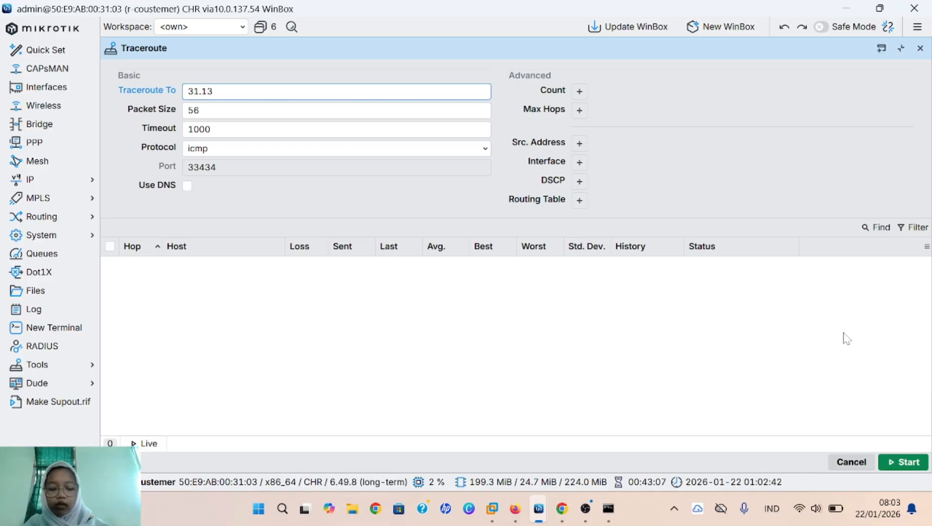
{"action": "type", "text": ".96"}
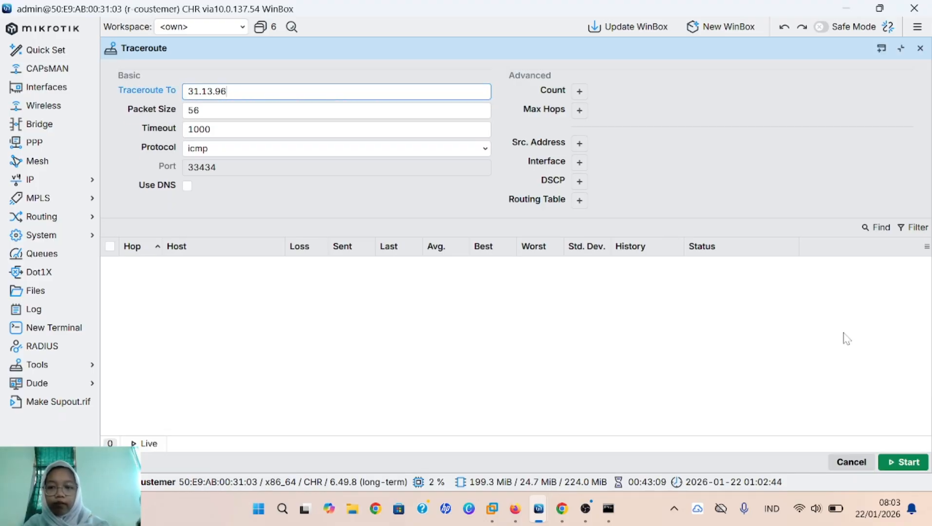
{"action": "key", "text": "BackSpace"}
{"action": "type", "text": "5."}
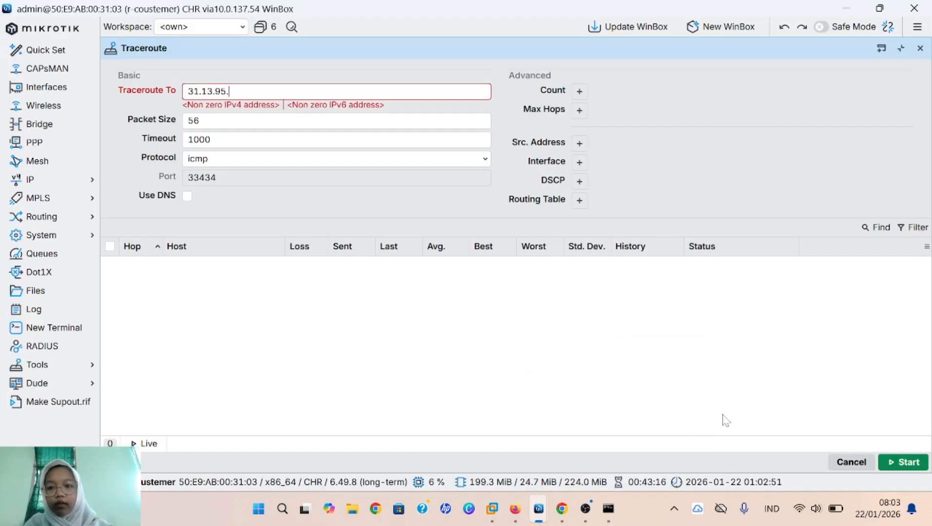
{"action": "type", "text": "35"}
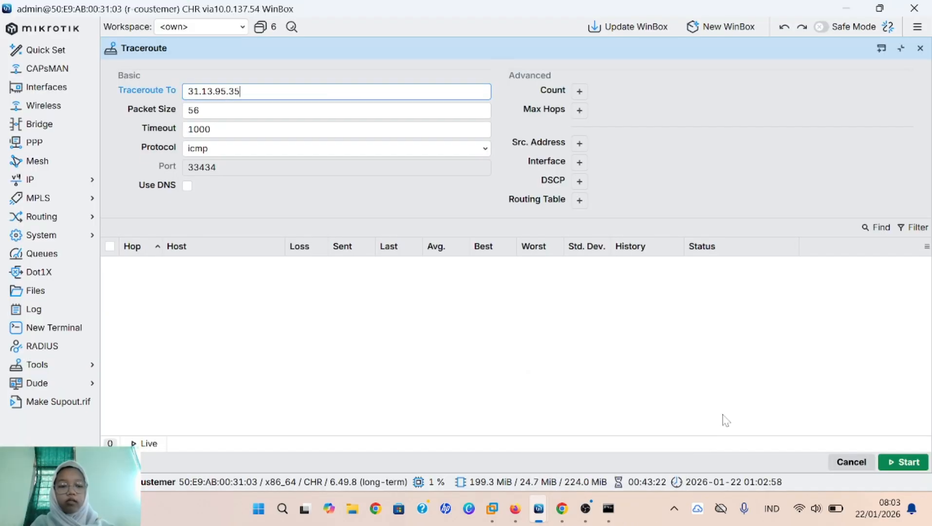
Step: Run the traceroute to 31.13.95.35, then bring PNETLab in Firefox to the front
{"action": "left_click", "coordinate": [909, 467]}
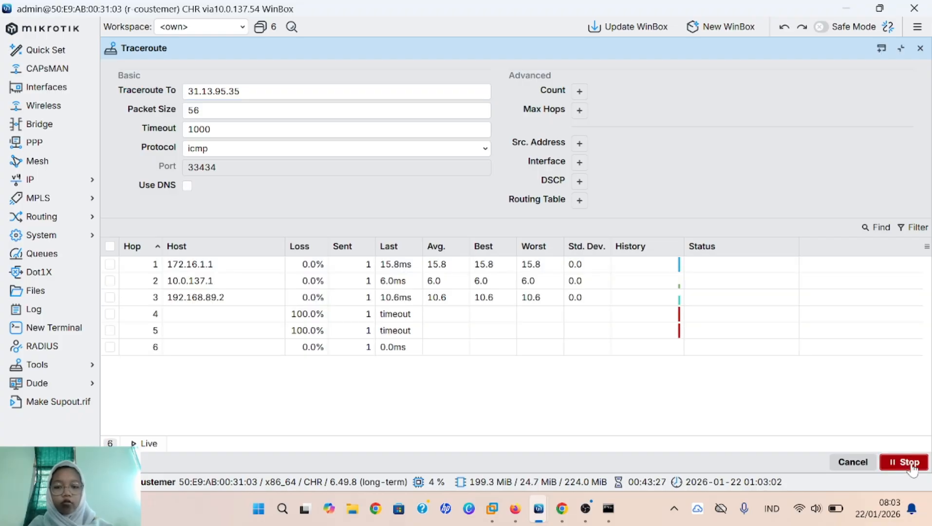
{"action": "left_click", "coordinate": [909, 462]}
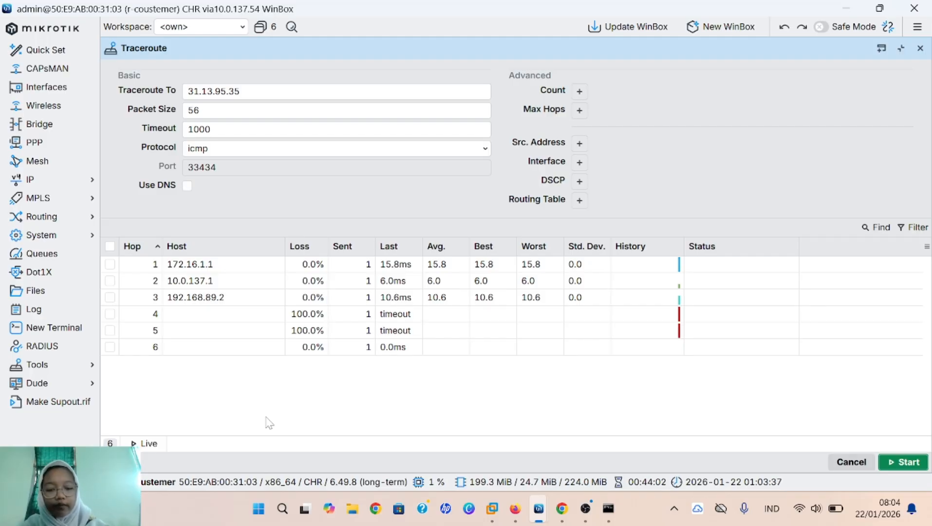
{"action": "left_click", "coordinate": [527, 435]}
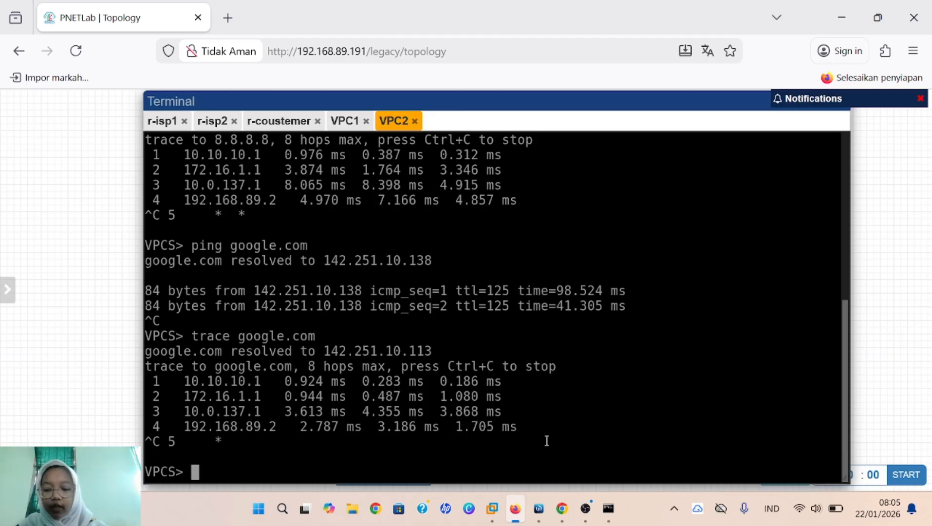
Step: Ping 31.13.95.35 from VPC2 and stop after two replies
{"action": "type", "text": "ping"}
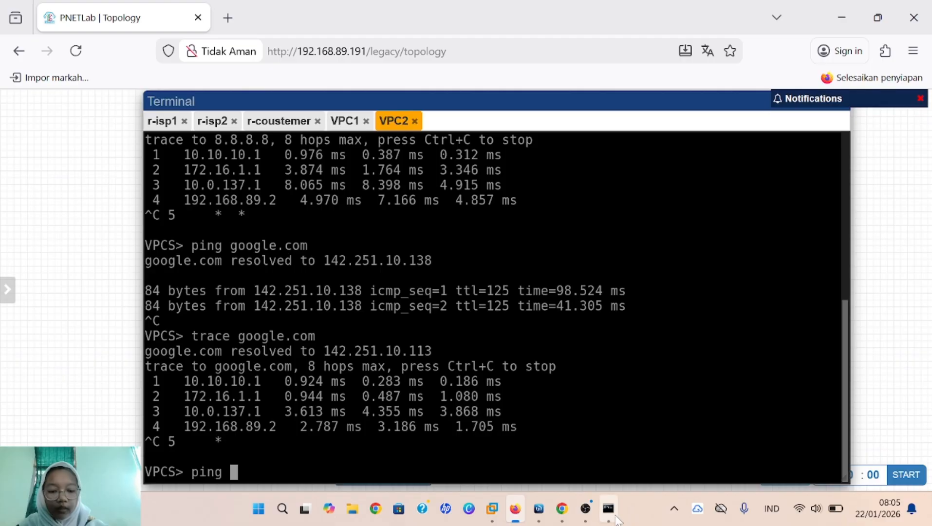
{"action": "mouse_move", "coordinate": [642, 426]}
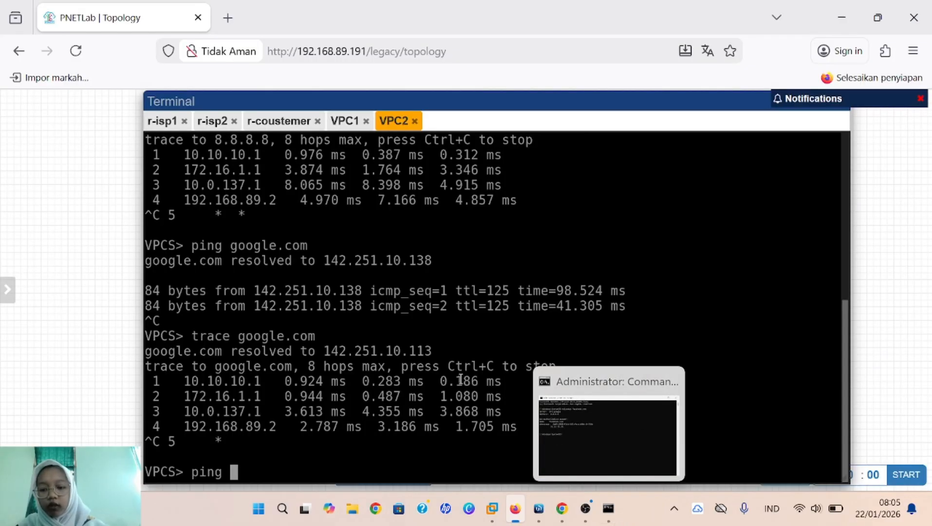
{"action": "type", "text": "3"}
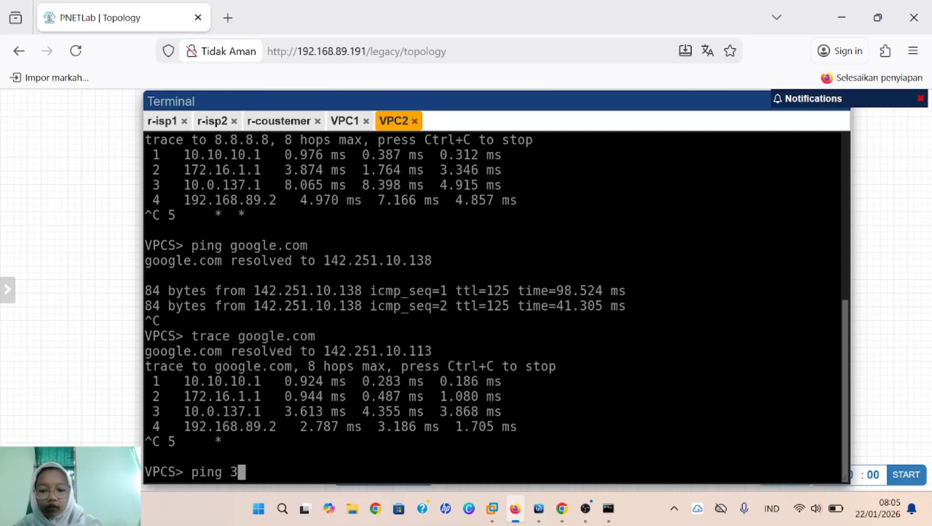
{"action": "type", "text": "1.13"}
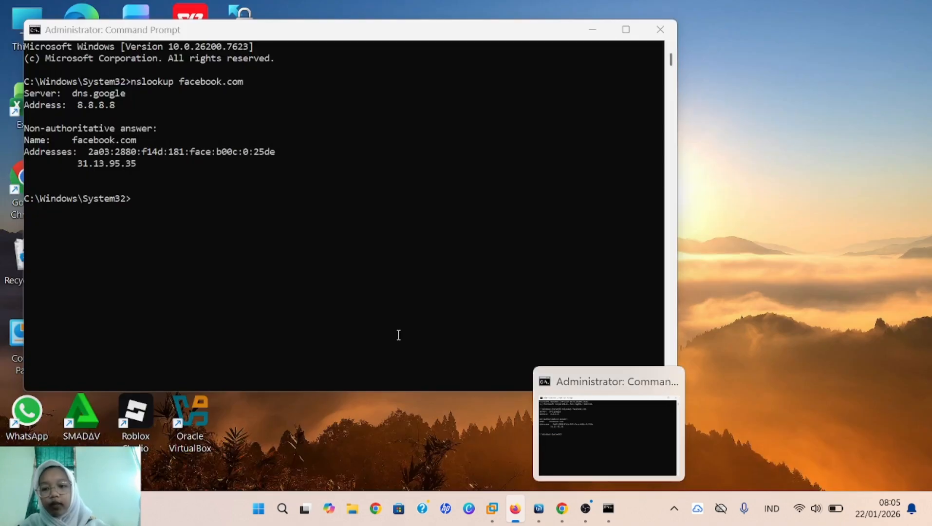
{"action": "type", "text": "."}
{"action": "type", "text": "95"}
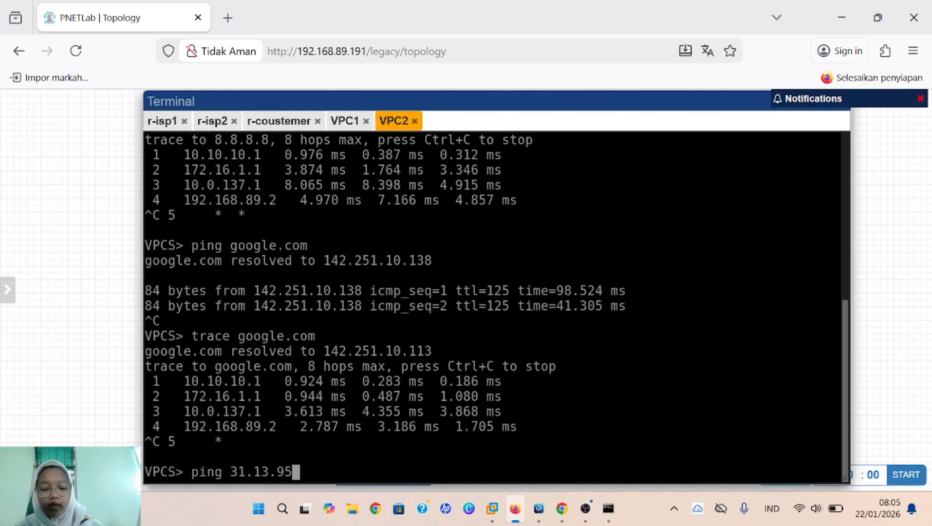
{"action": "type", "text": ".35"}
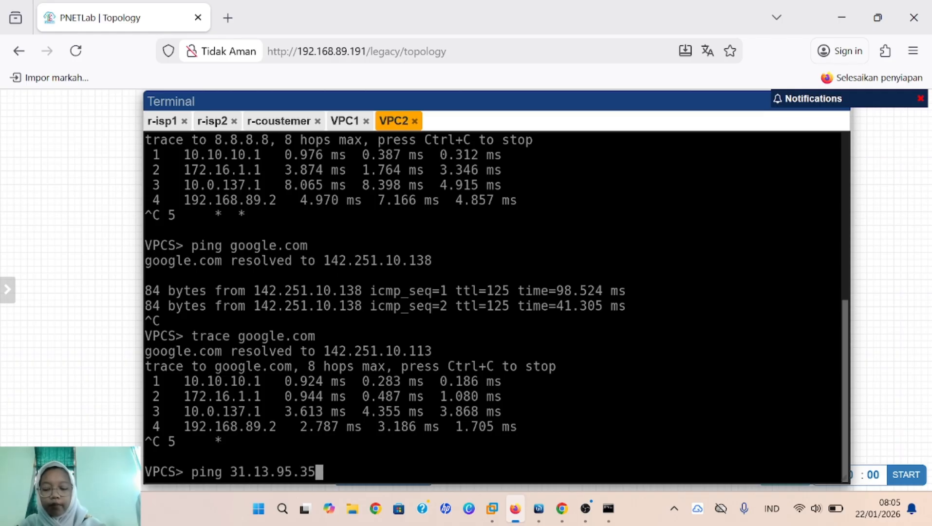
{"action": "key", "text": "Return"}
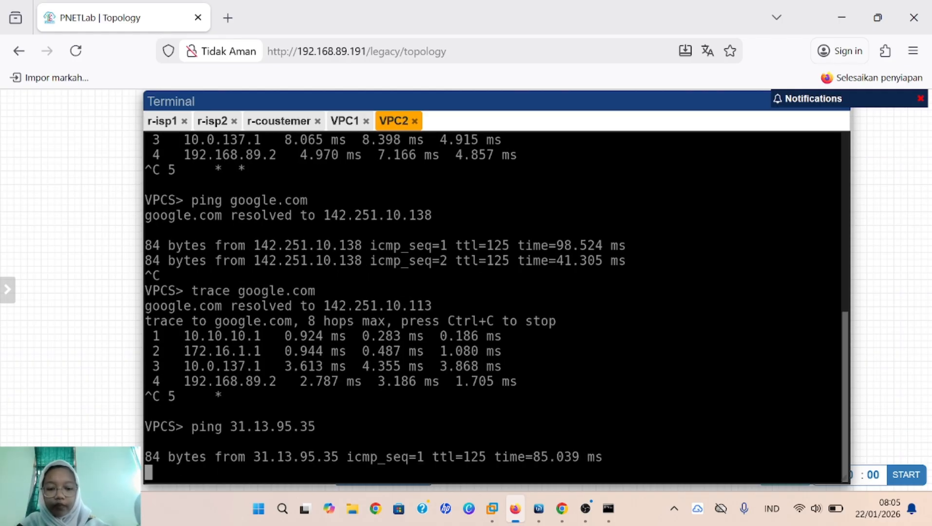
{"action": "key", "text": "ctrl+c"}
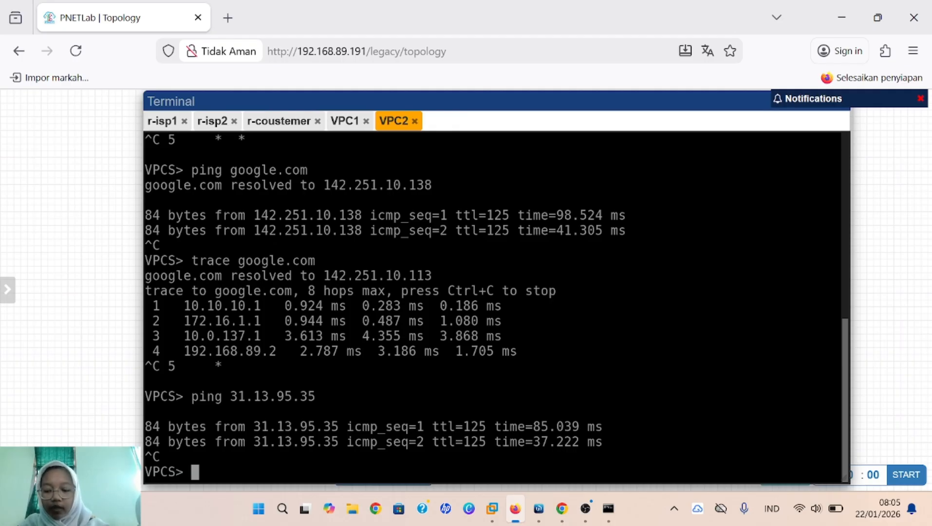
Step: Trace facebook.com from VPC2, stopping once hop 5 times out
{"action": "type", "text": "tr"}
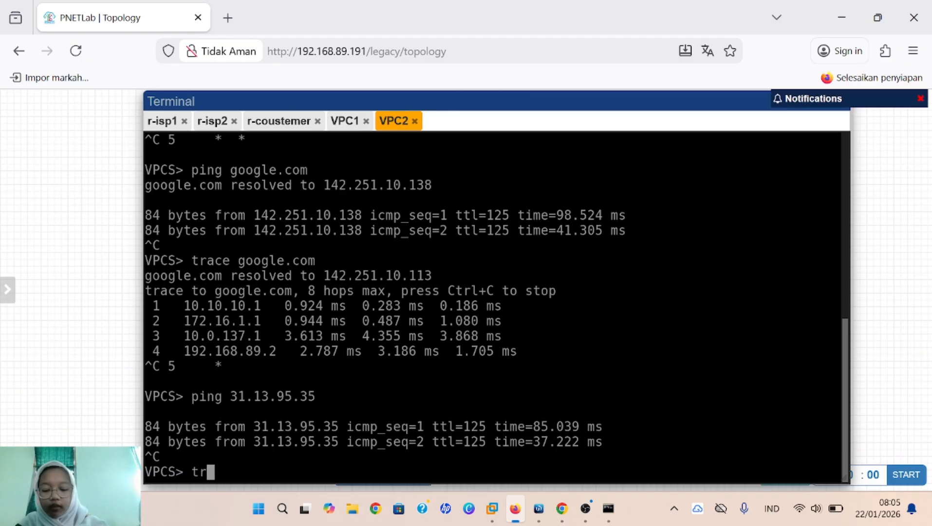
{"action": "type", "text": "ace "}
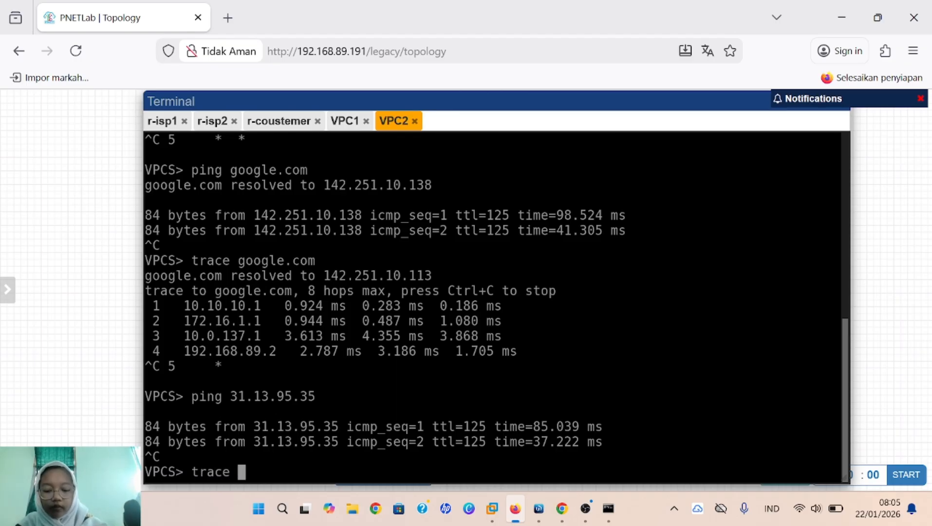
{"action": "type", "text": "facebo"}
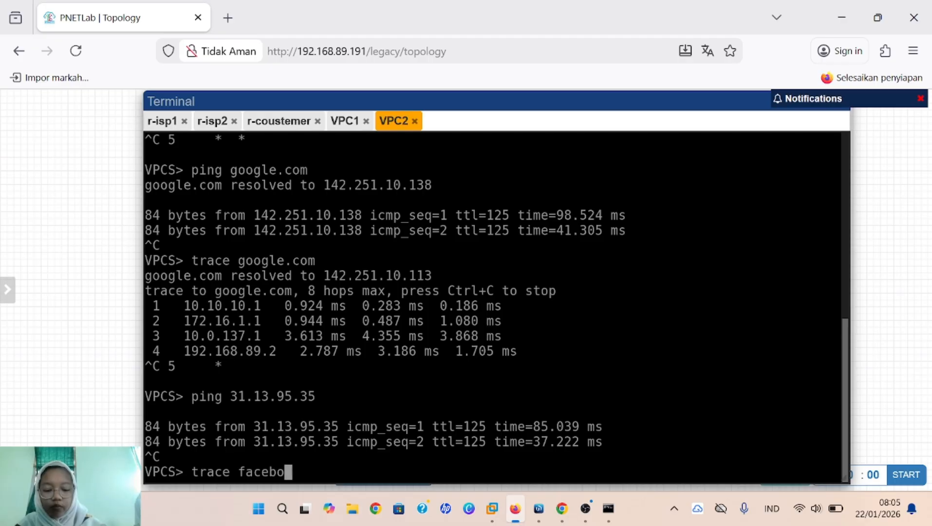
{"action": "type", "text": "ok.com"}
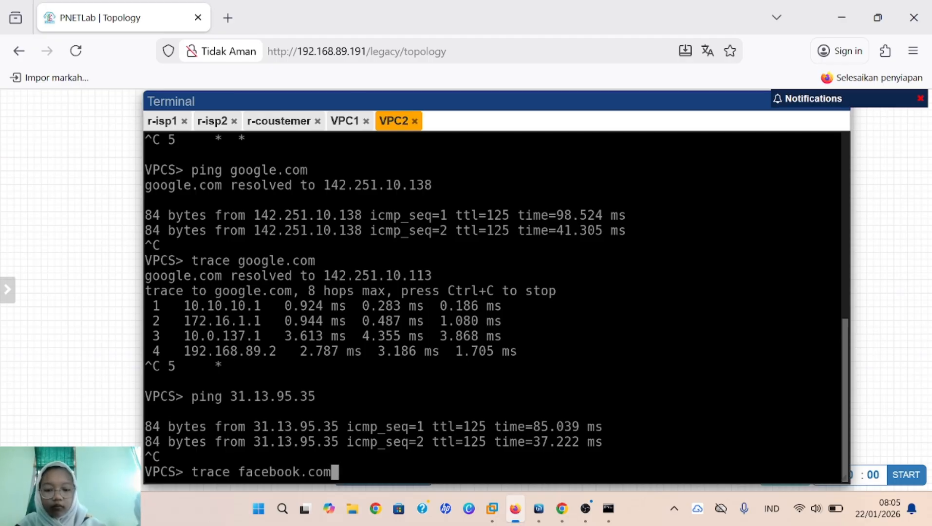
{"action": "key", "text": "Return"}
{"action": "key", "text": "ctrl+c"}
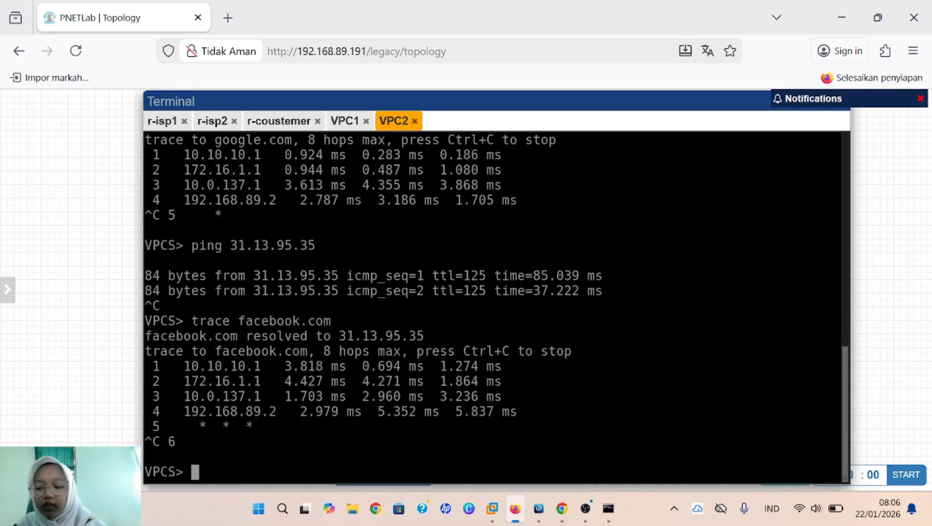
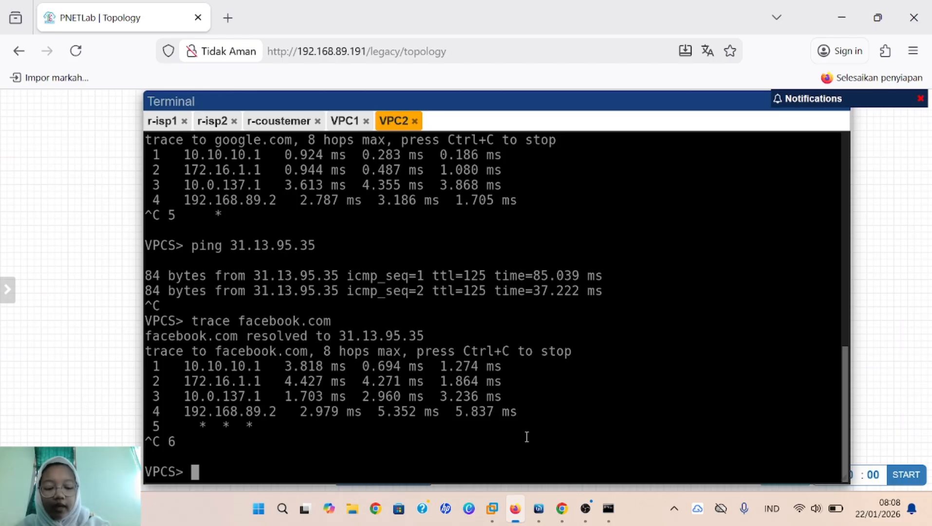
Step: Run 'ip 10.10.10.15/24 10.10.10.1/24' and 'ip dns 8.8.8.8' in the VPC2 console
{"action": "type", "text": "ip "}
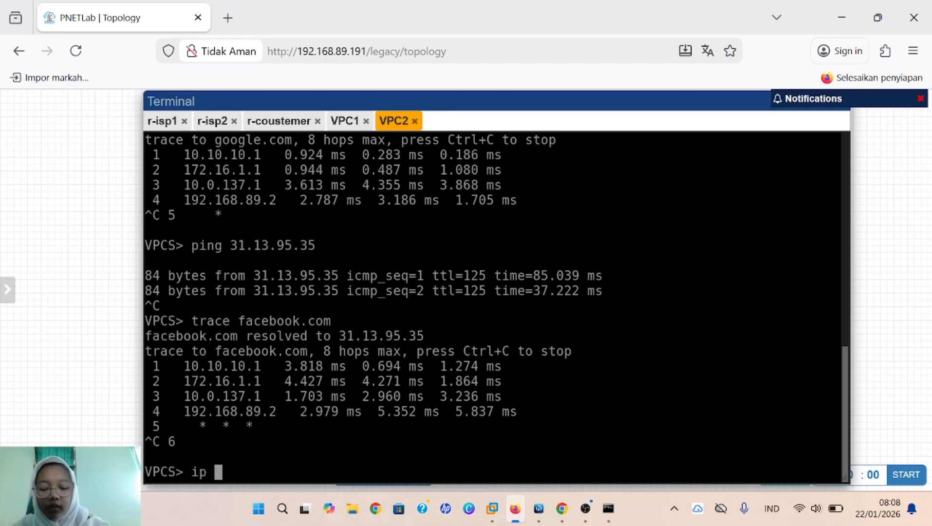
{"action": "type", "text": "10."}
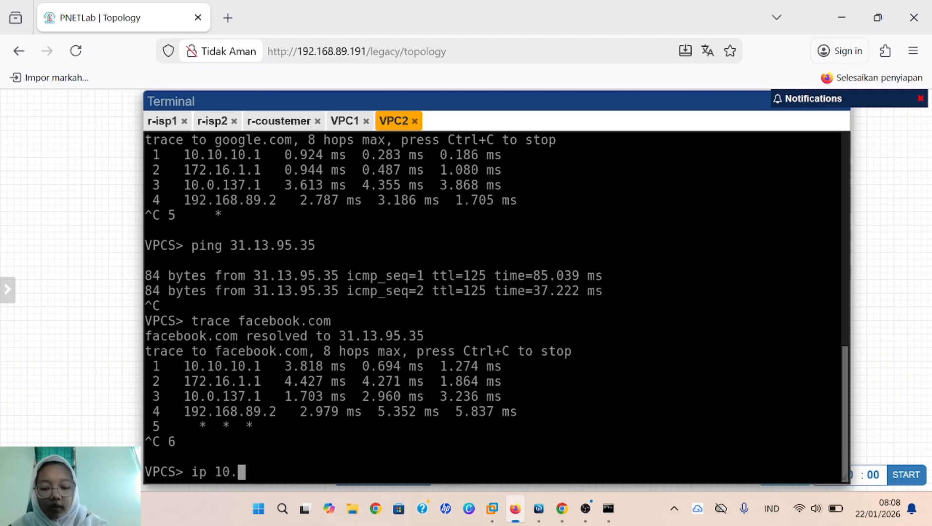
{"action": "type", "text": "10."}
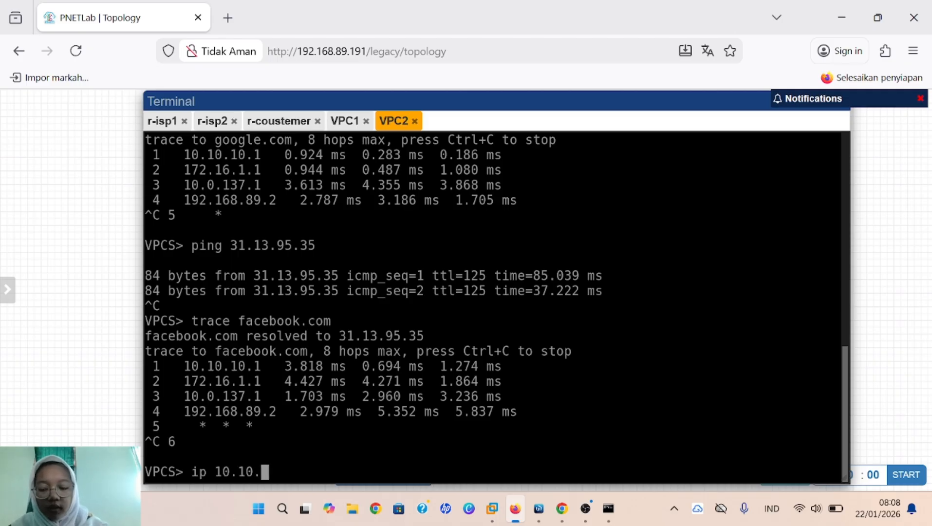
{"action": "type", "text": "10.15"}
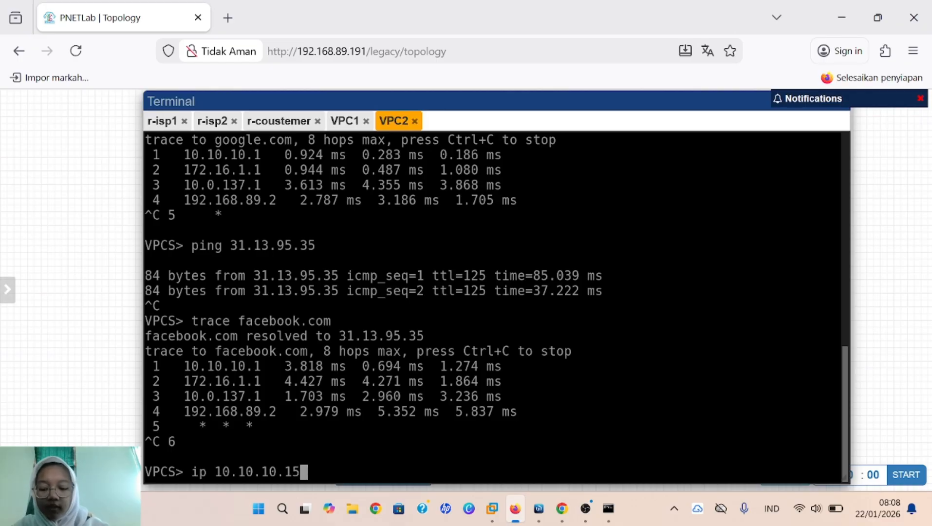
{"action": "type", "text": "/24"}
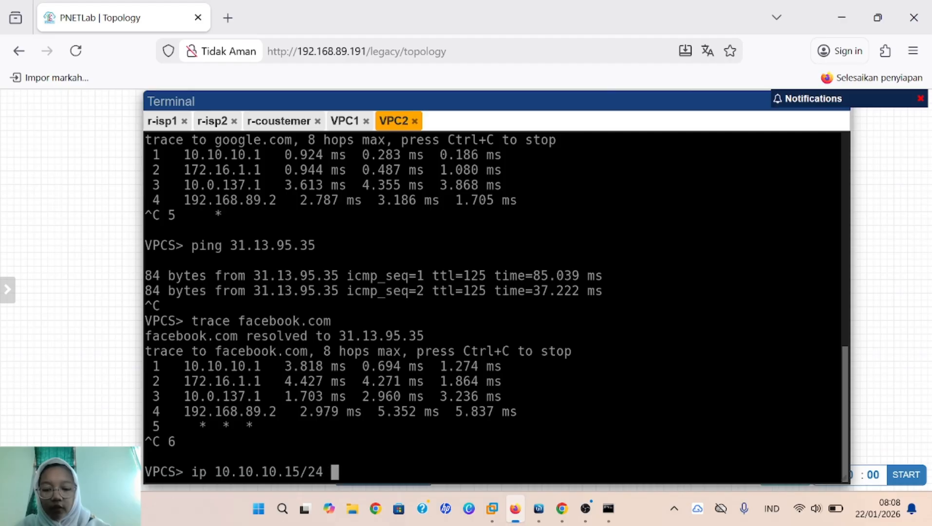
{"action": "type", "text": " 10."}
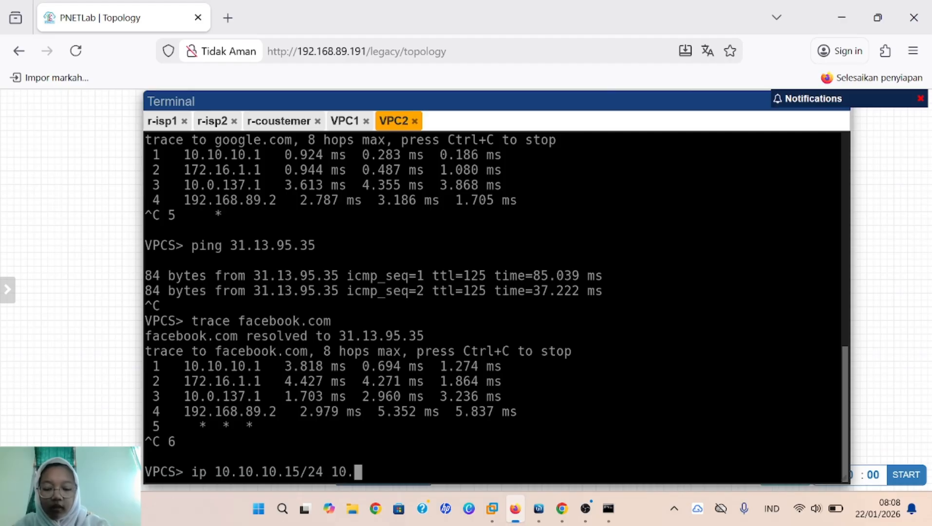
{"action": "type", "text": "10."}
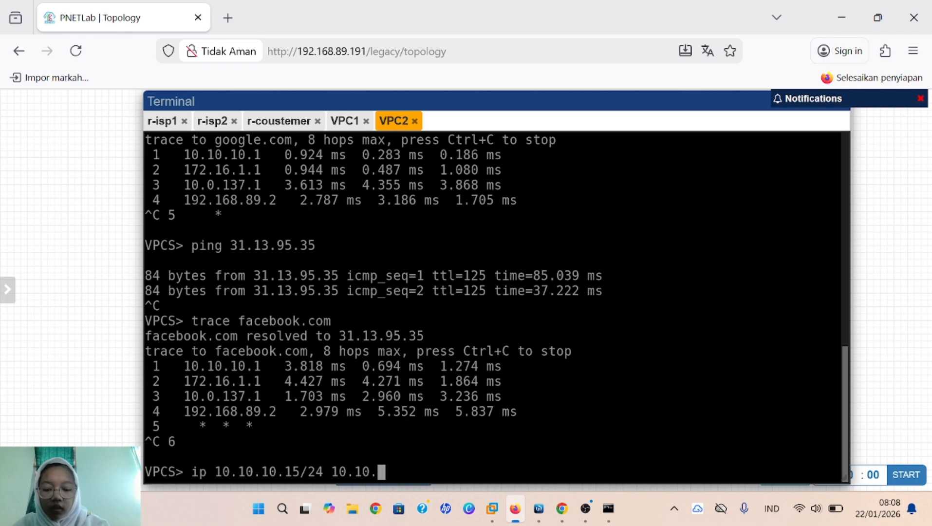
{"action": "type", "text": "10."}
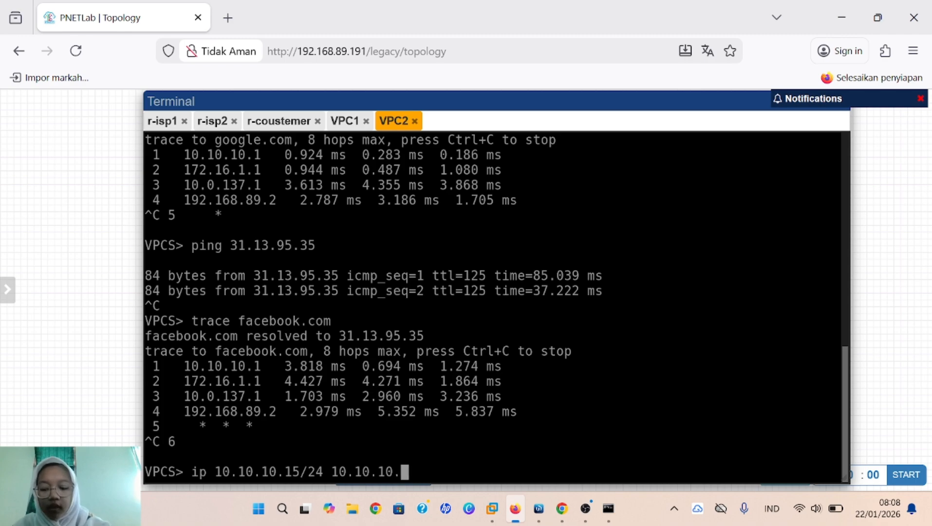
{"action": "type", "text": "1/24"}
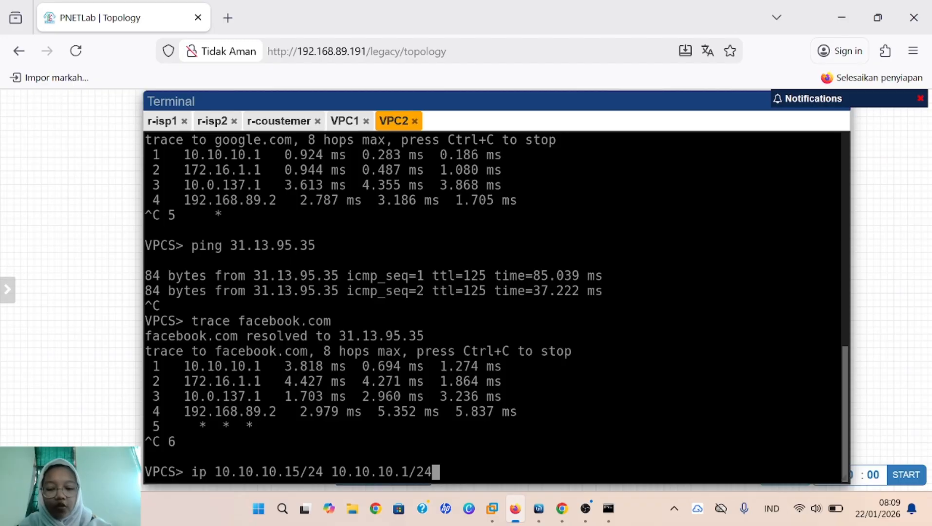
{"action": "key", "text": "Return"}
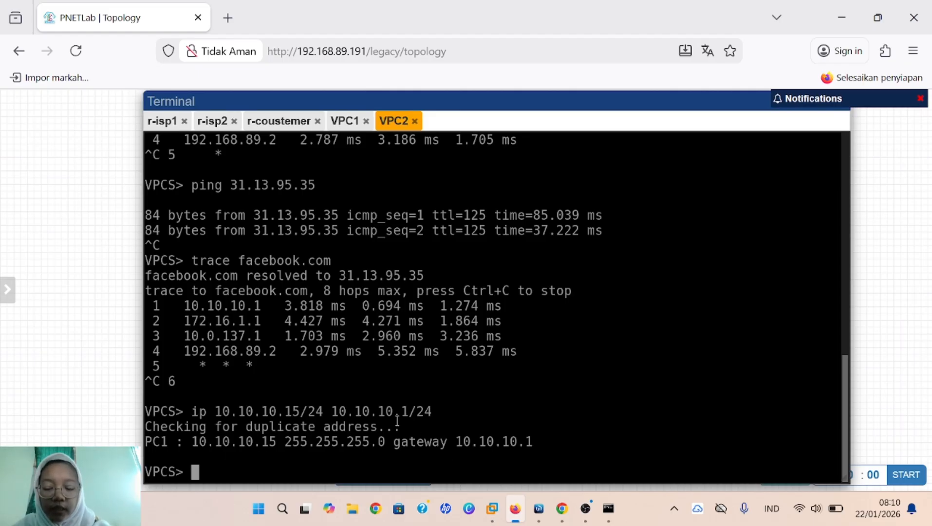
{"action": "type", "text": "i"}
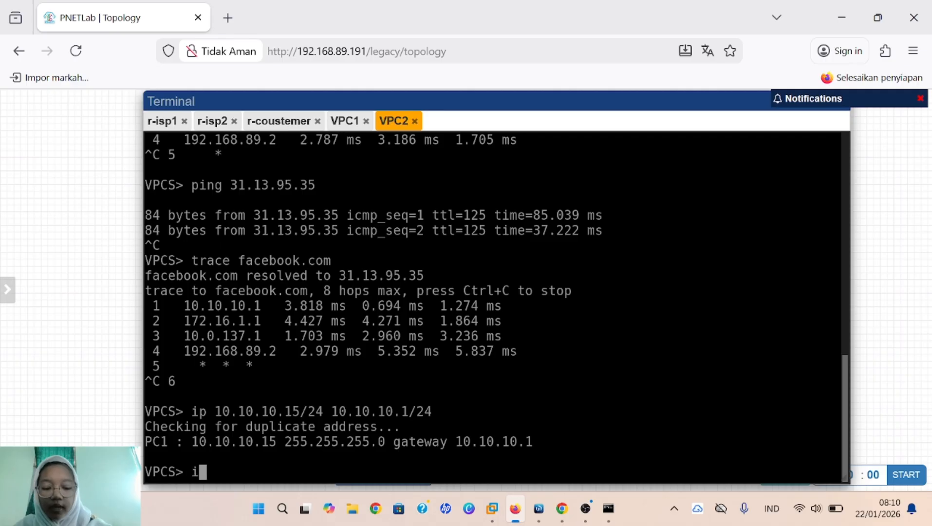
{"action": "type", "text": "p dns "}
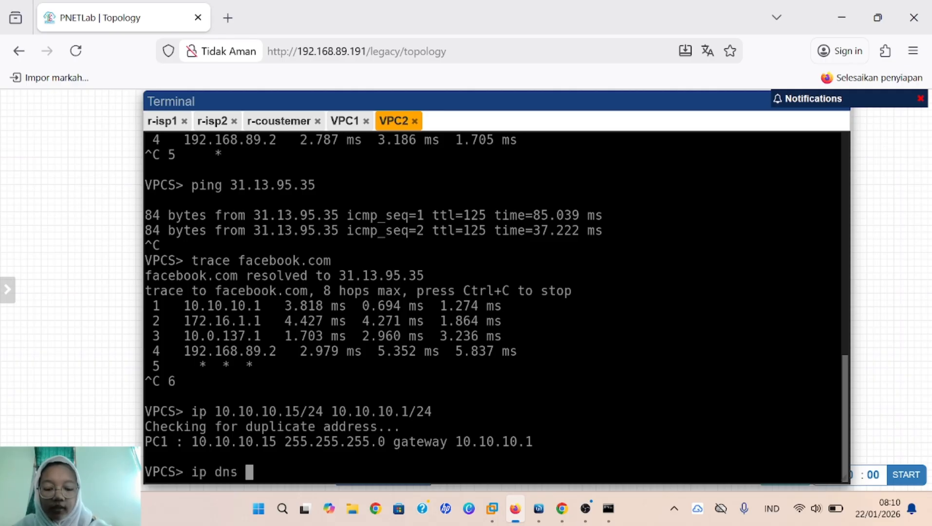
{"action": "type", "text": "8.8."}
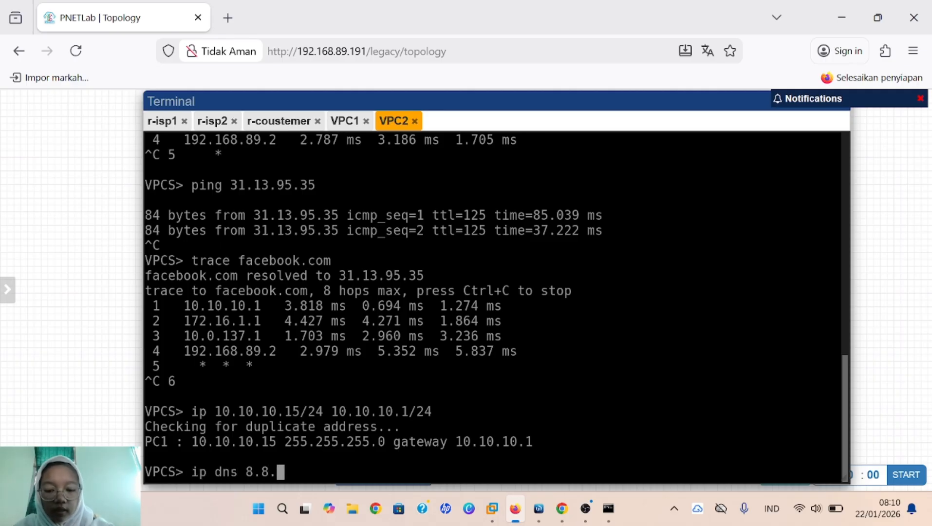
{"action": "type", "text": "8.8"}
{"action": "key", "text": "Return"}
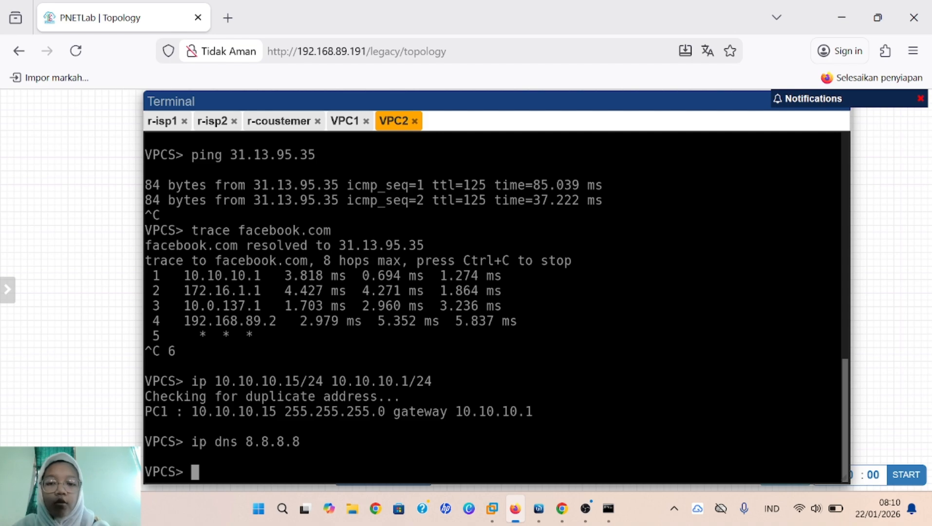
Step: On VPC1, set 10.10.10.16/24 with gateway 10.10.10.1 and DNS 8.8.8.8, then show ip
{"action": "left_click", "coordinate": [358, 126]}
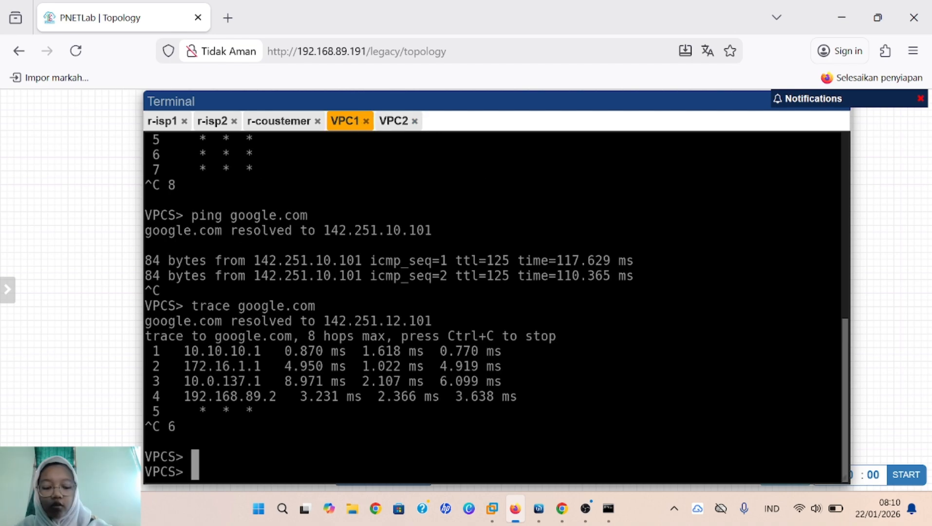
{"action": "type", "text": "ip 10"}
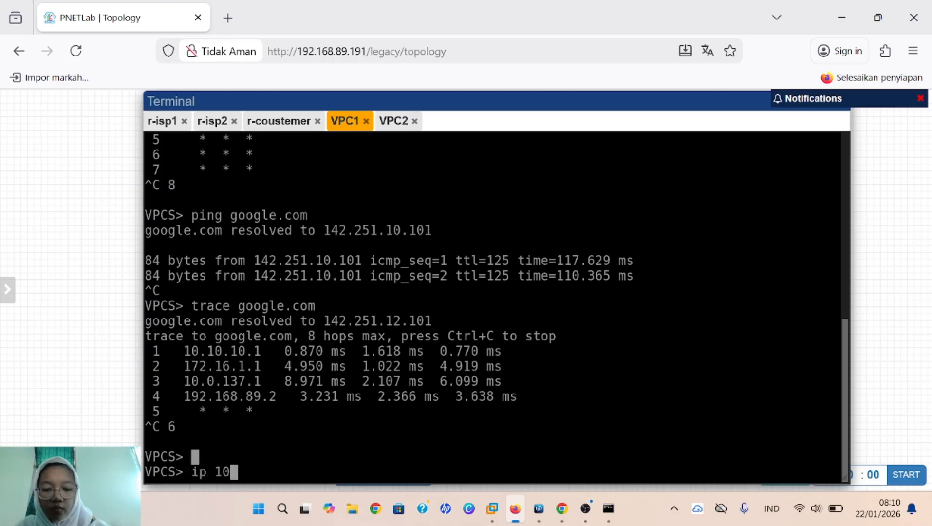
{"action": "type", "text": ".10.10"}
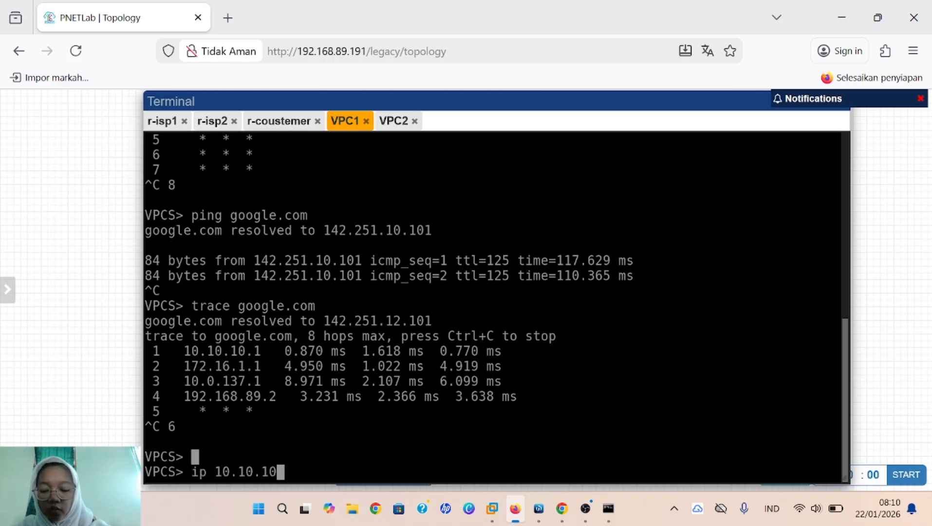
{"action": "type", "text": ".1"}
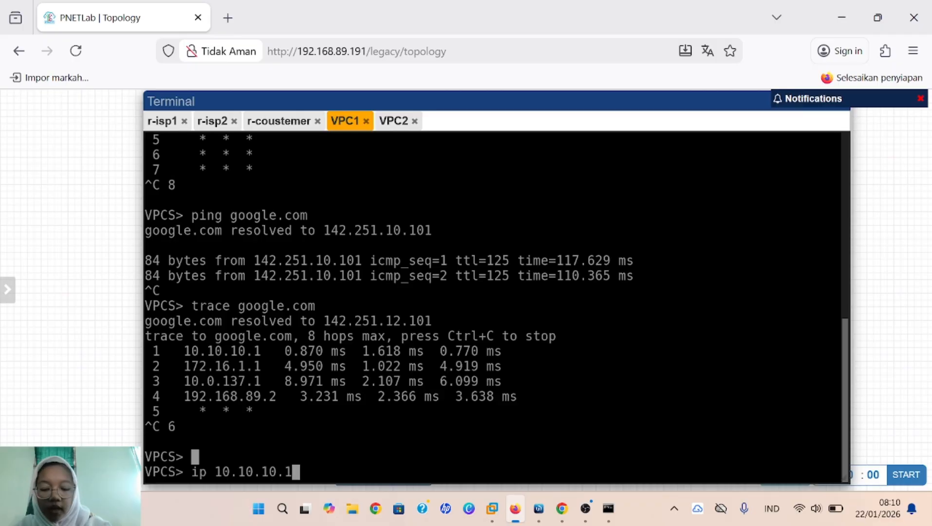
{"action": "type", "text": "6/24 "}
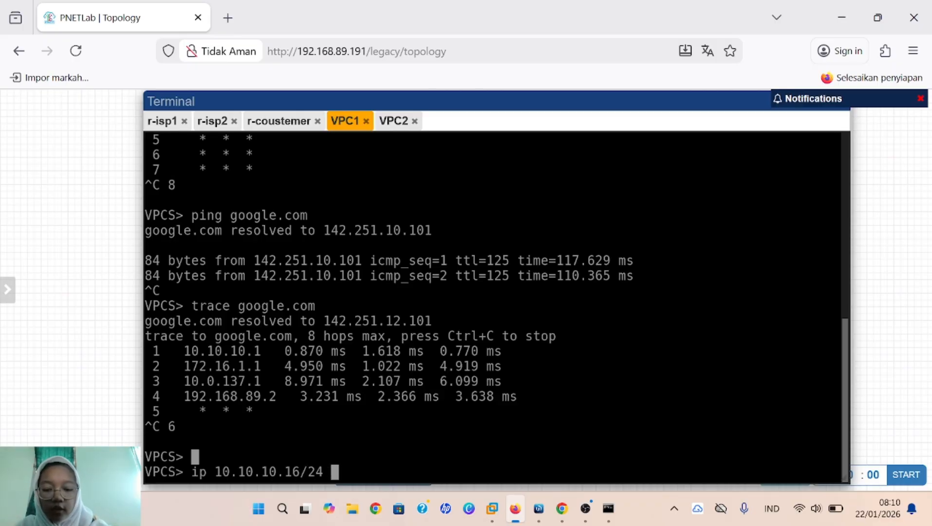
{"action": "type", "text": "10.10.1"}
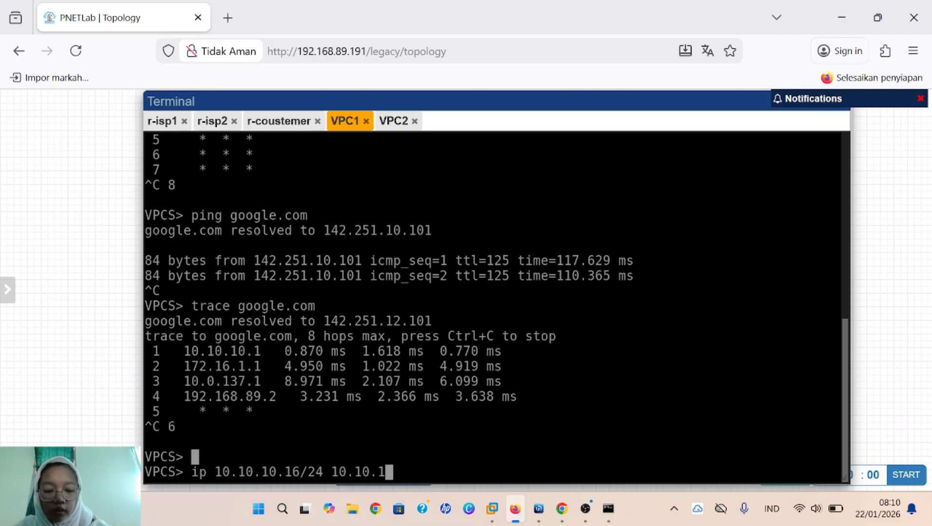
{"action": "type", "text": "0.1/24"}
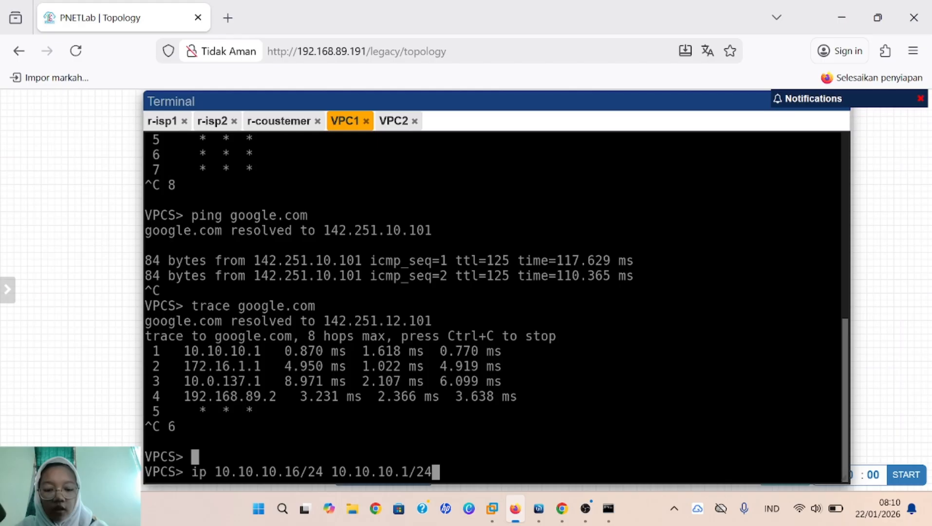
{"action": "key", "text": "Return"}
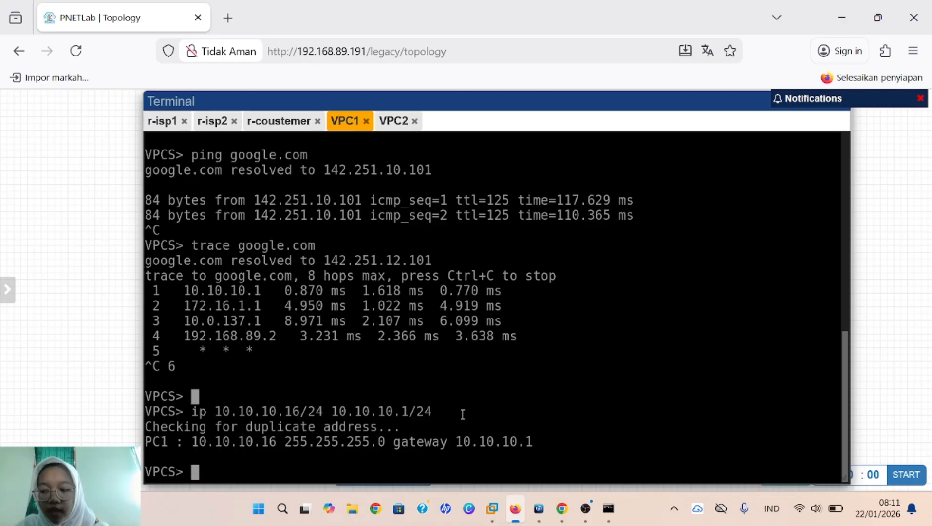
{"action": "type", "text": "ip "}
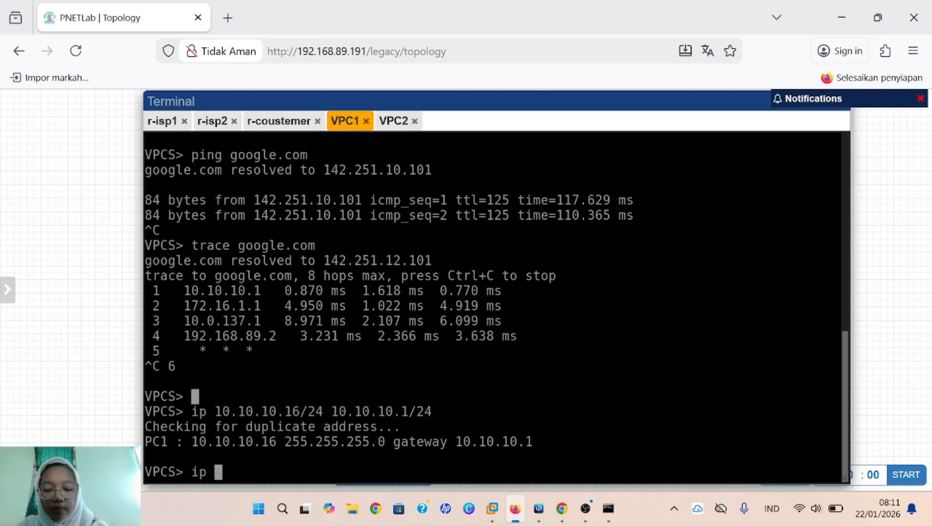
{"action": "type", "text": "dns 8.8"}
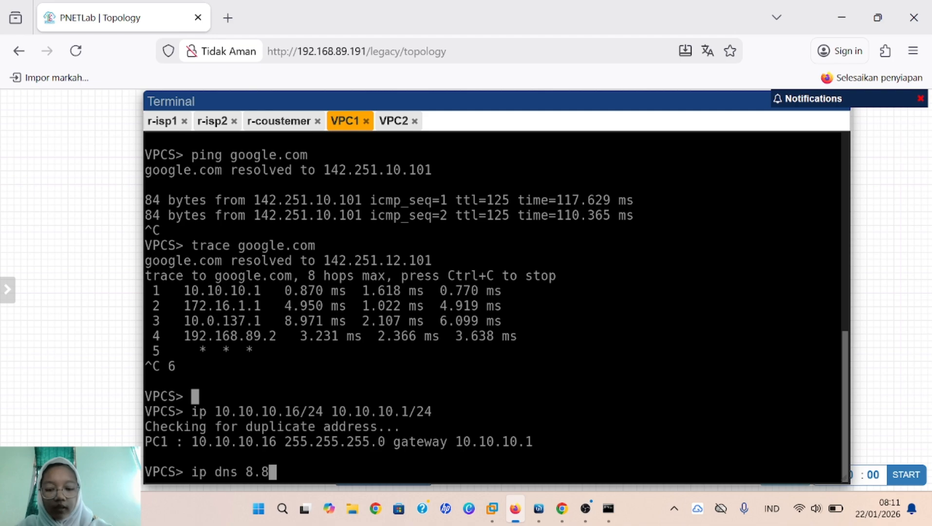
{"action": "type", "text": ".8.8"}
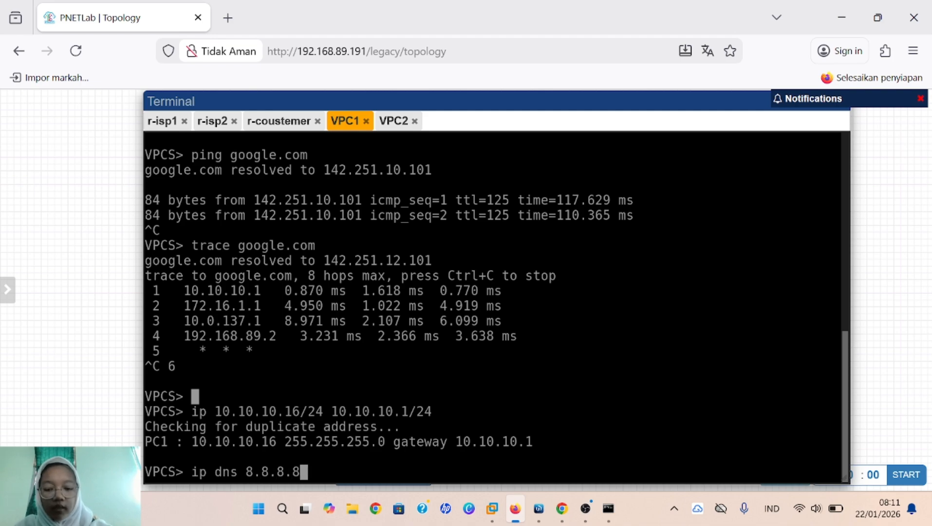
{"action": "key", "text": "Return"}
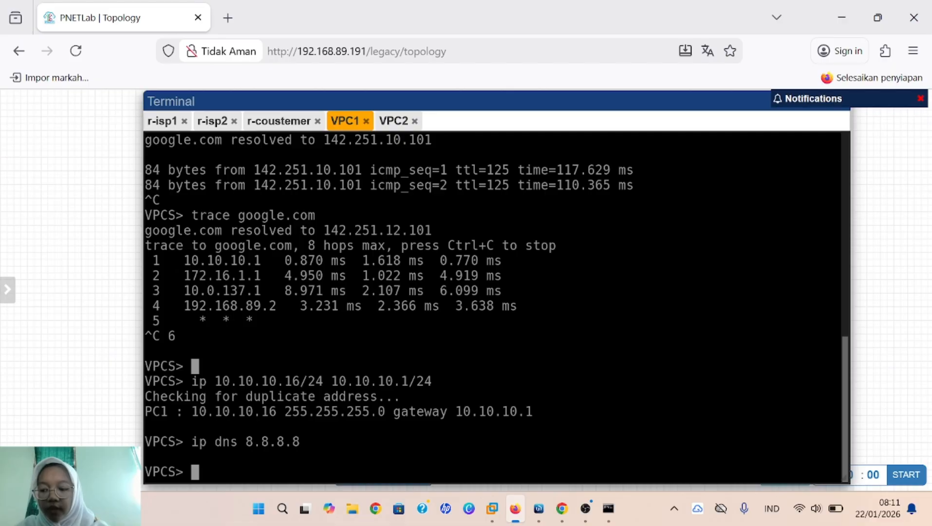
{"action": "type", "text": "sh"}
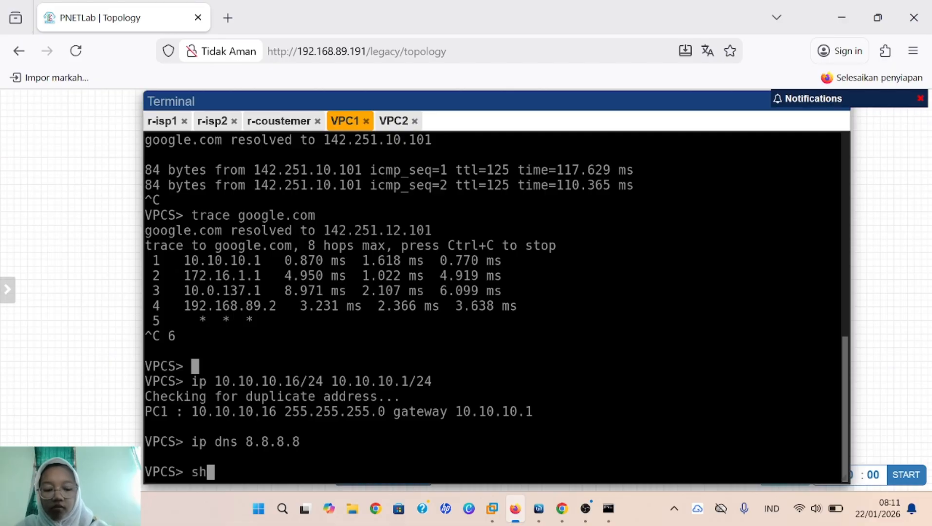
{"action": "type", "text": "ow ip"}
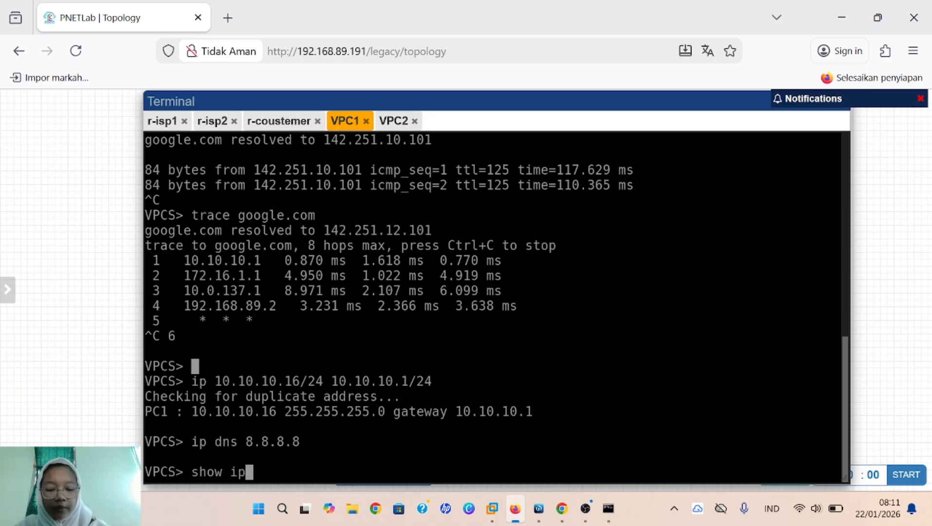
{"action": "key", "text": "Return"}
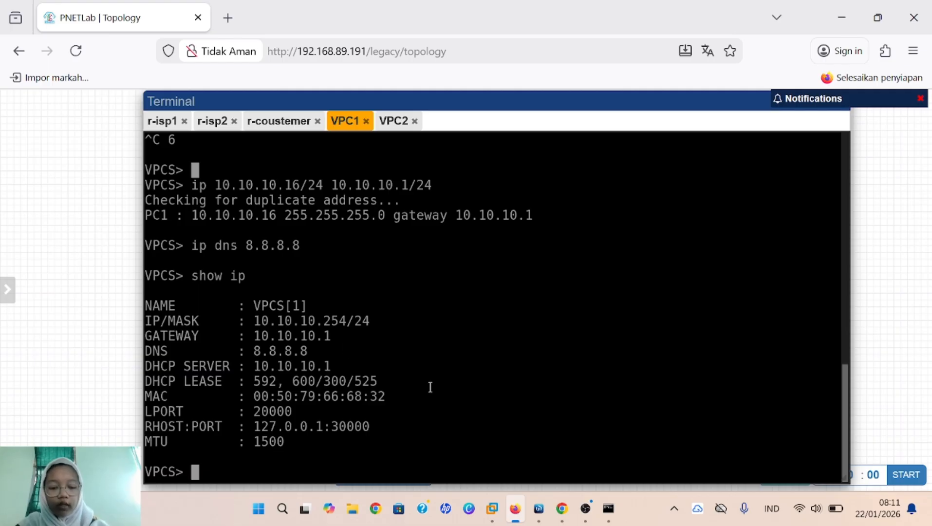
Step: Disable the 0.0.0.0/0 route via 172.16.1.1 in IP > Routes and view the empty Rules list
{"action": "left_click", "coordinate": [538, 508]}
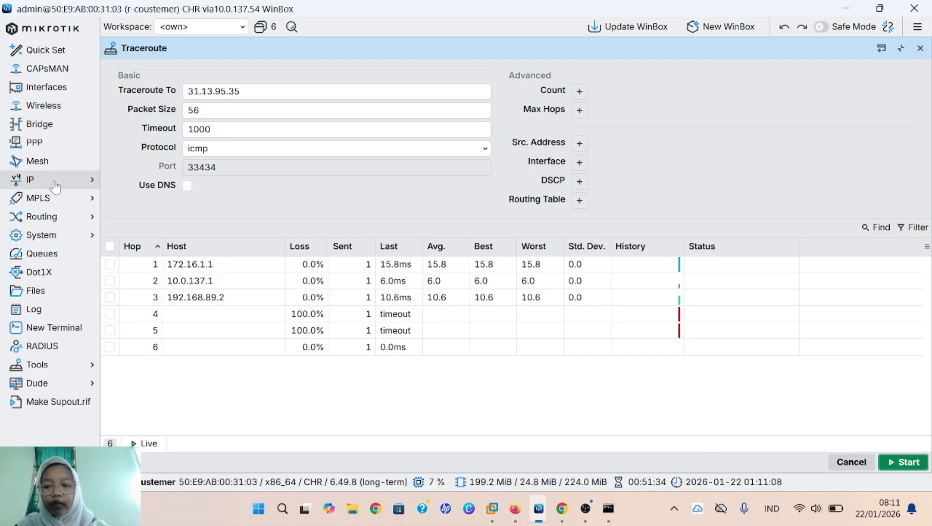
{"action": "left_click", "coordinate": [69, 185]}
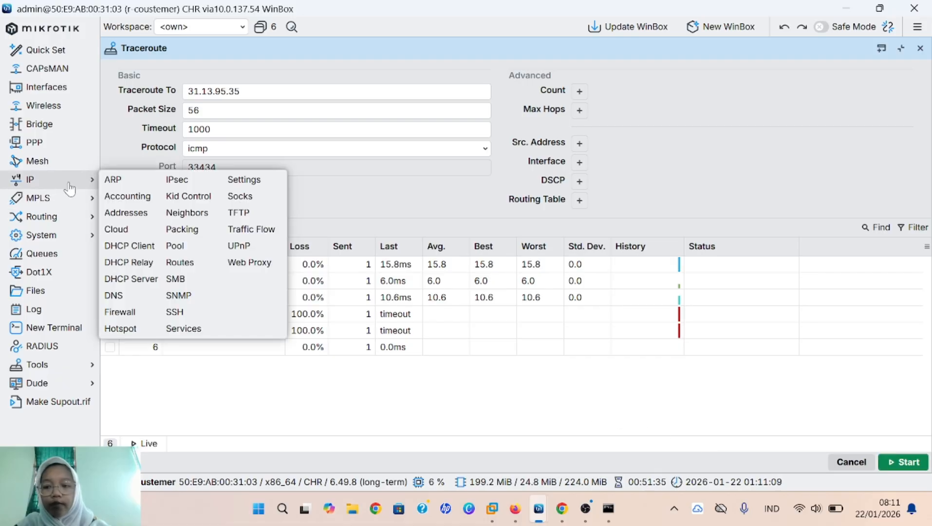
{"action": "left_click", "coordinate": [188, 267]}
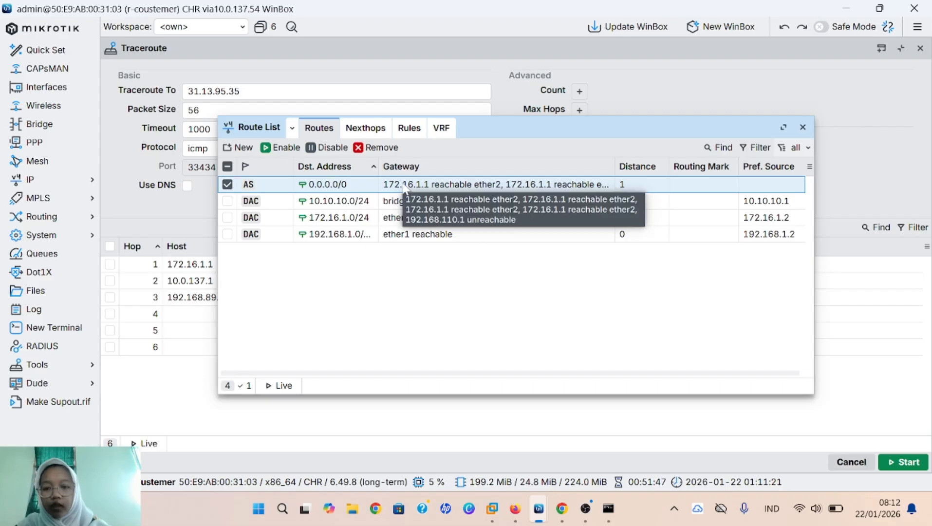
{"action": "left_click", "coordinate": [318, 153]}
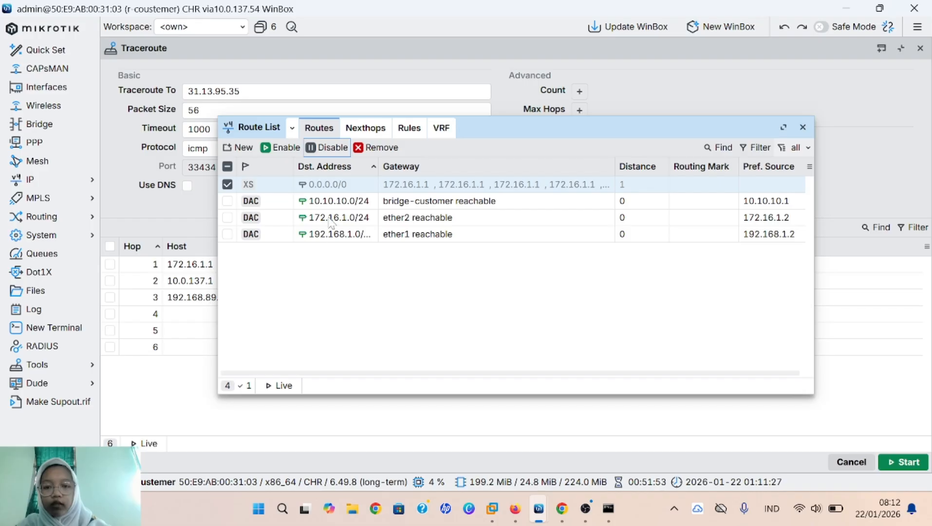
{"action": "left_click", "coordinate": [407, 128]}
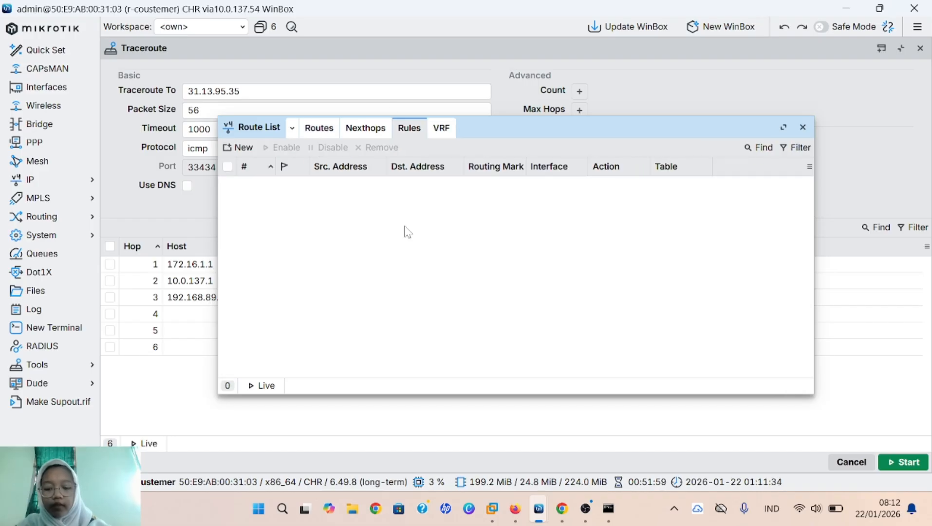
Step: Create a routing rule with source 10.10.10.16, action lookup, table vpc1
{"action": "left_click", "coordinate": [240, 149]}
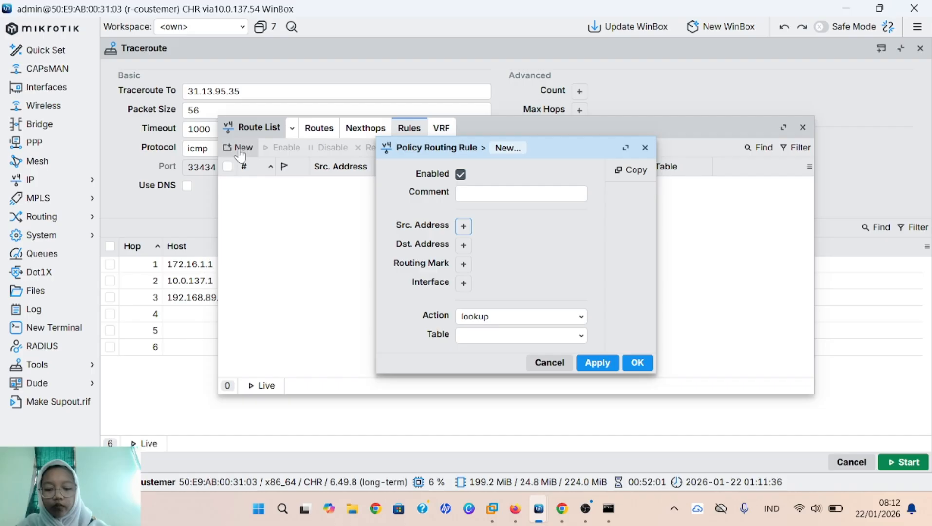
{"action": "left_click", "coordinate": [460, 226]}
{"action": "type", "text": "1"}
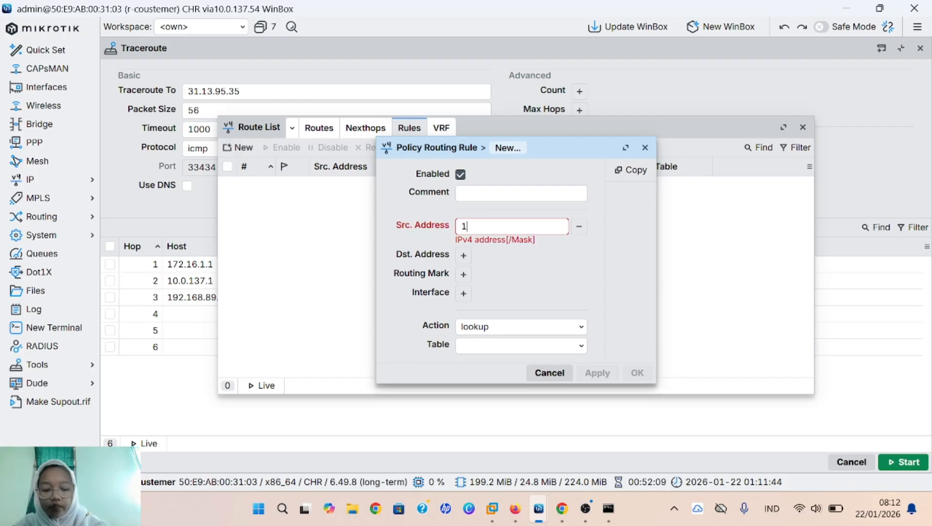
{"action": "type", "text": "0.10.1"}
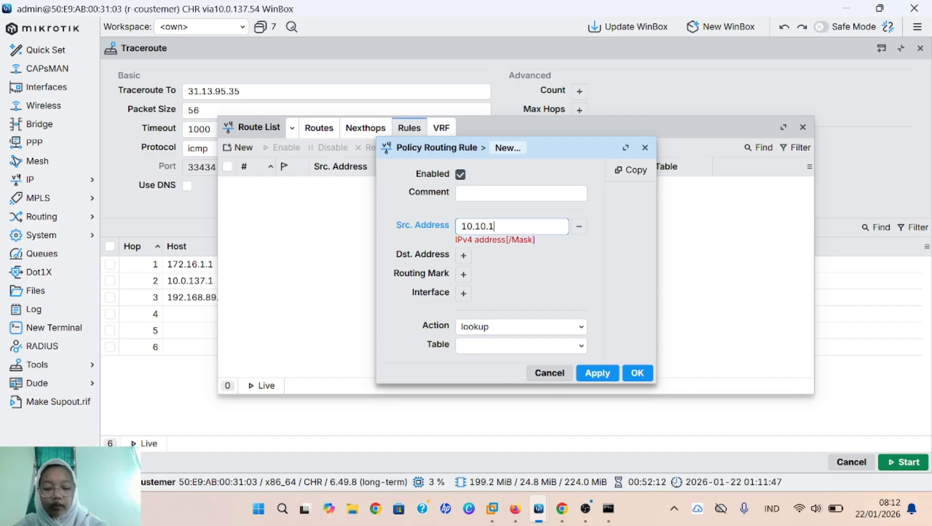
{"action": "type", "text": "0."}
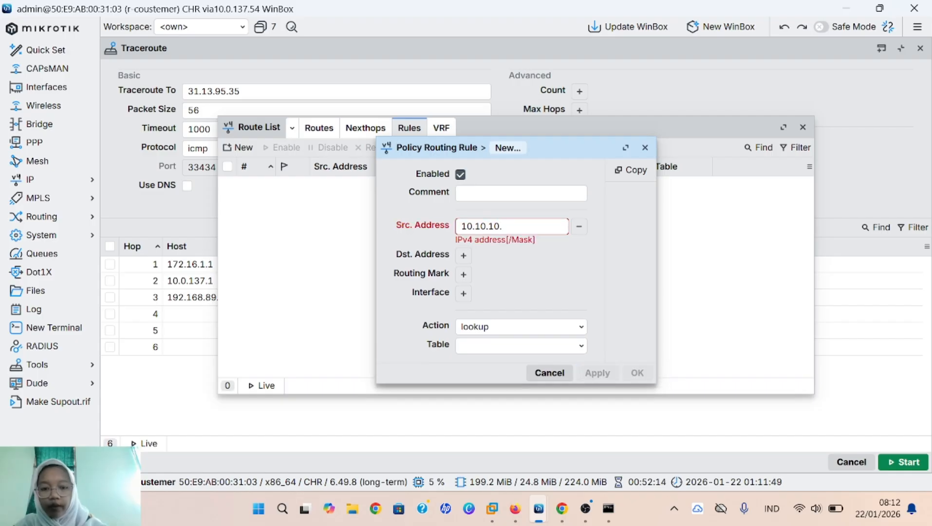
{"action": "type", "text": "16"}
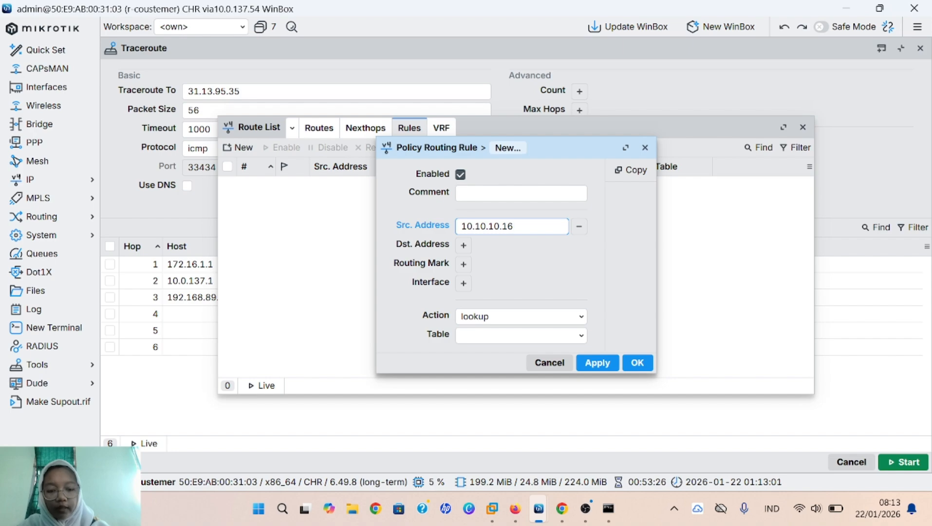
{"action": "left_click", "coordinate": [505, 335]}
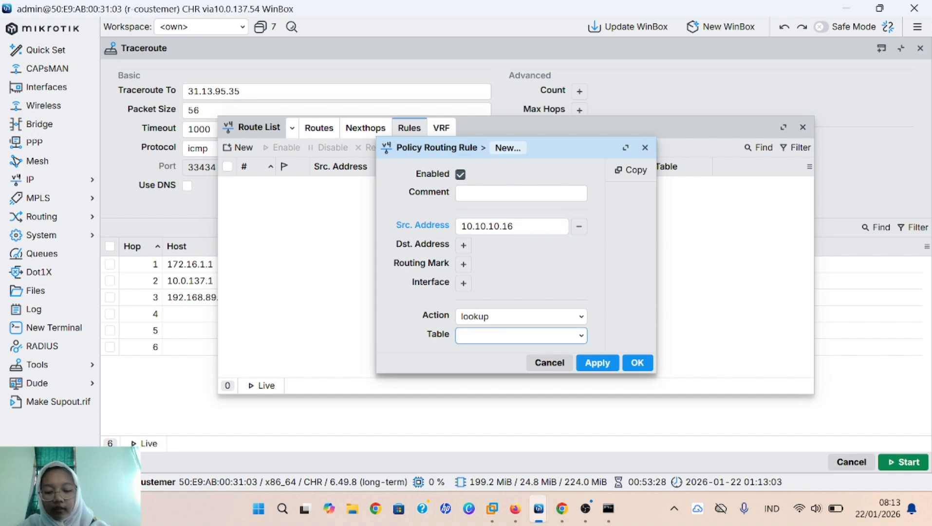
{"action": "type", "text": "cp"}
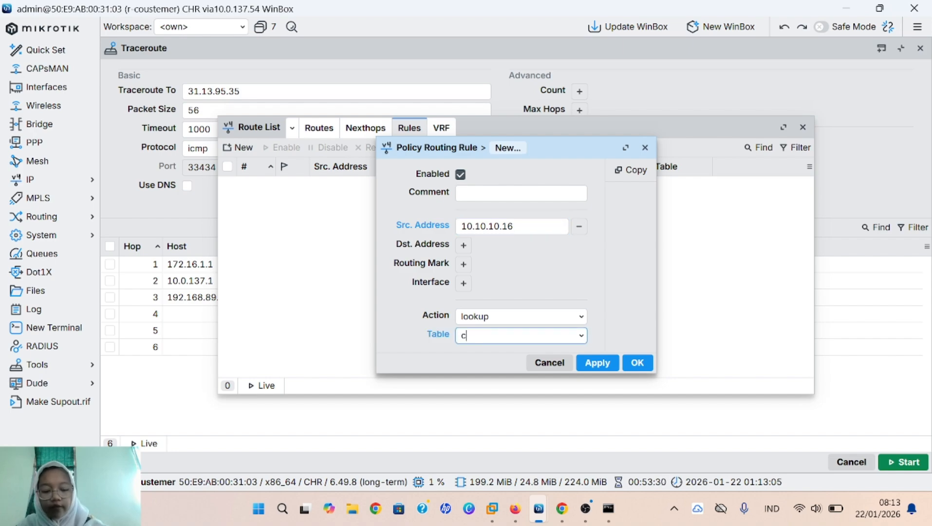
{"action": "key", "text": "BackSpace"}
{"action": "key", "text": "BackSpace"}
{"action": "type", "text": "v"}
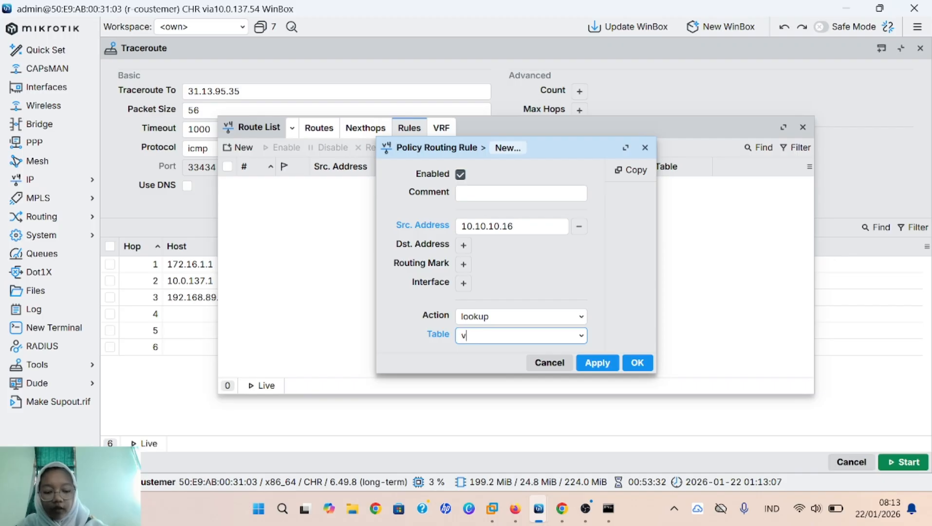
{"action": "type", "text": "pc1"}
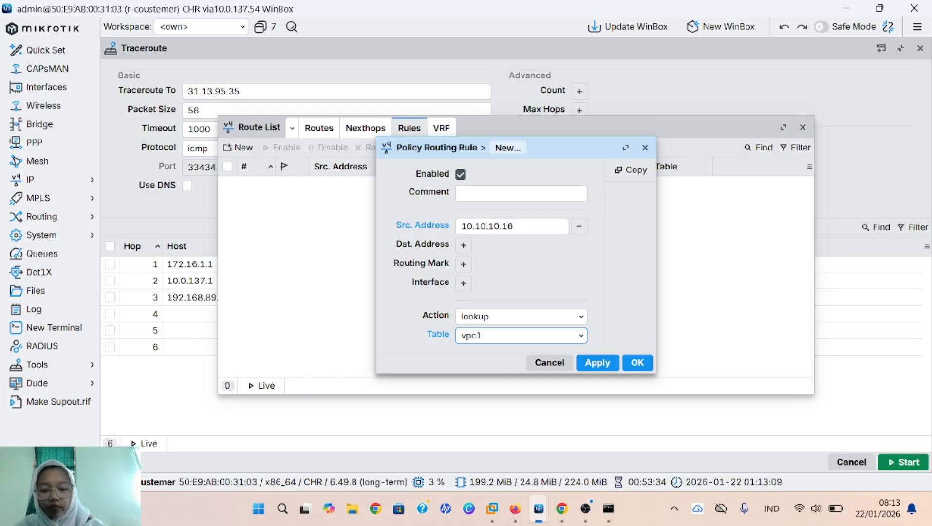
{"action": "left_click", "coordinate": [598, 363]}
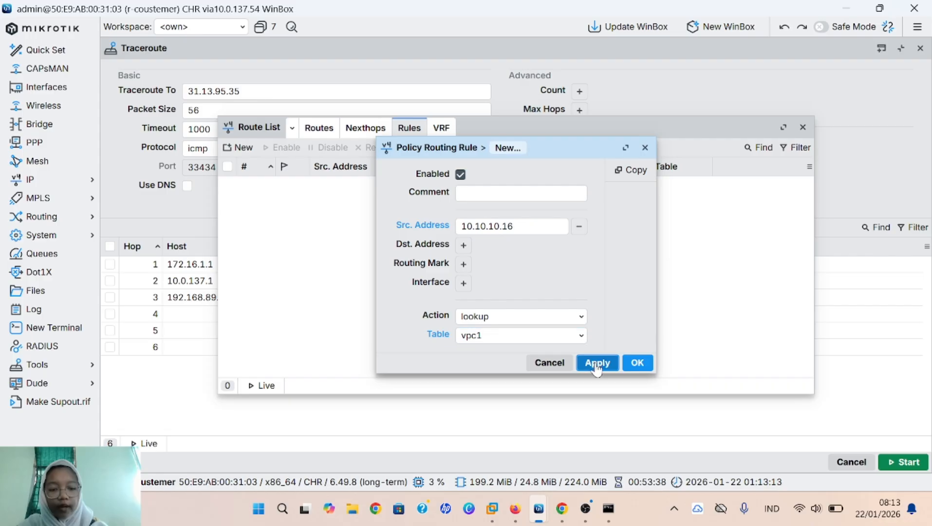
{"action": "left_click", "coordinate": [636, 364]}
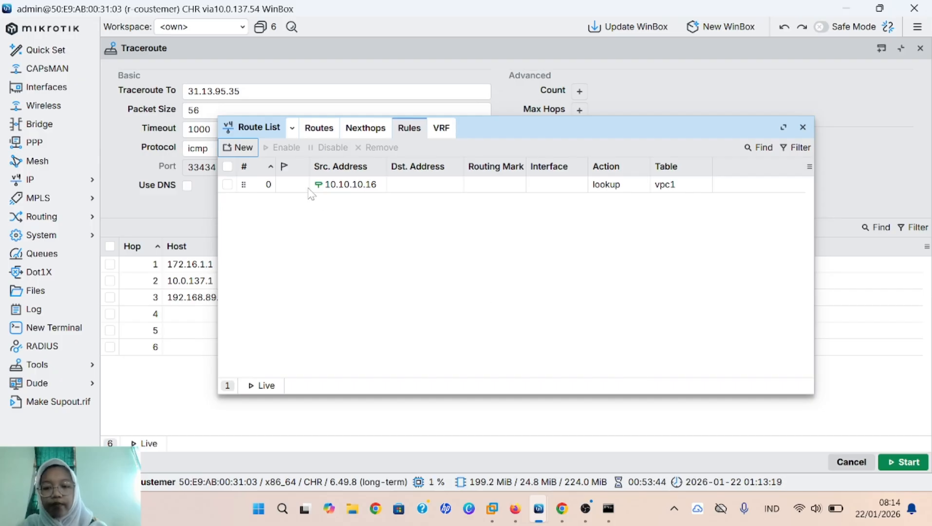
Step: Create a routing rule with source 10.10.10.15, action lookup, table vpc2
{"action": "left_click", "coordinate": [249, 151]}
{"action": "left_click", "coordinate": [464, 226]}
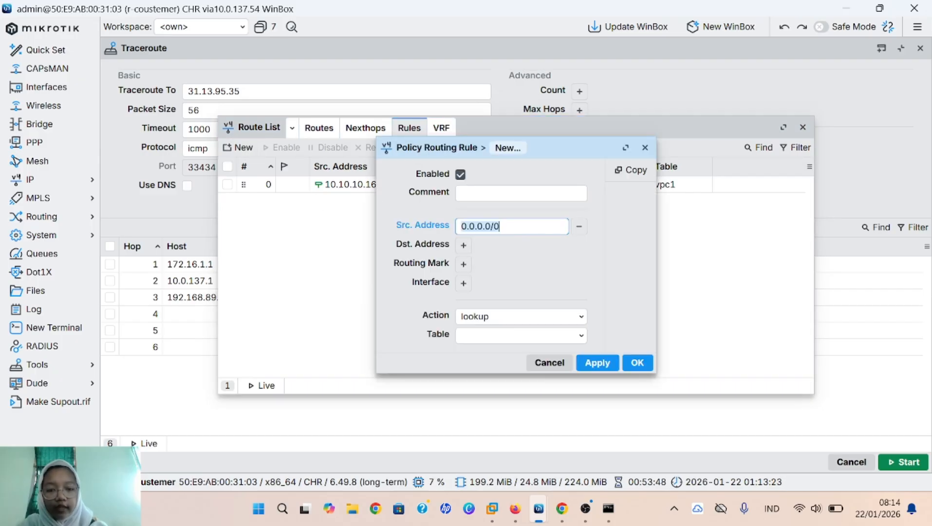
{"action": "key", "text": "ctrl+a"}
{"action": "key", "text": "BackSpace"}
{"action": "type", "text": "10"}
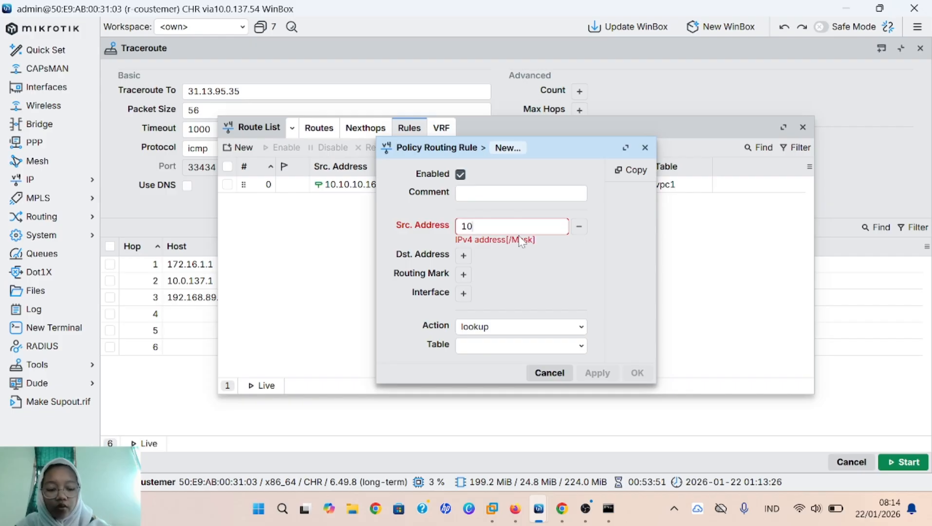
{"action": "type", "text": ".10."}
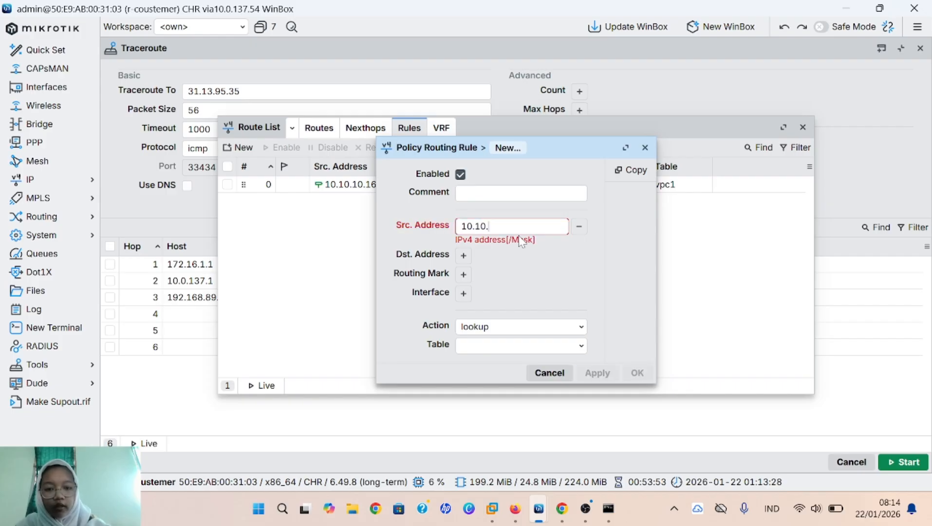
{"action": "type", "text": "10"}
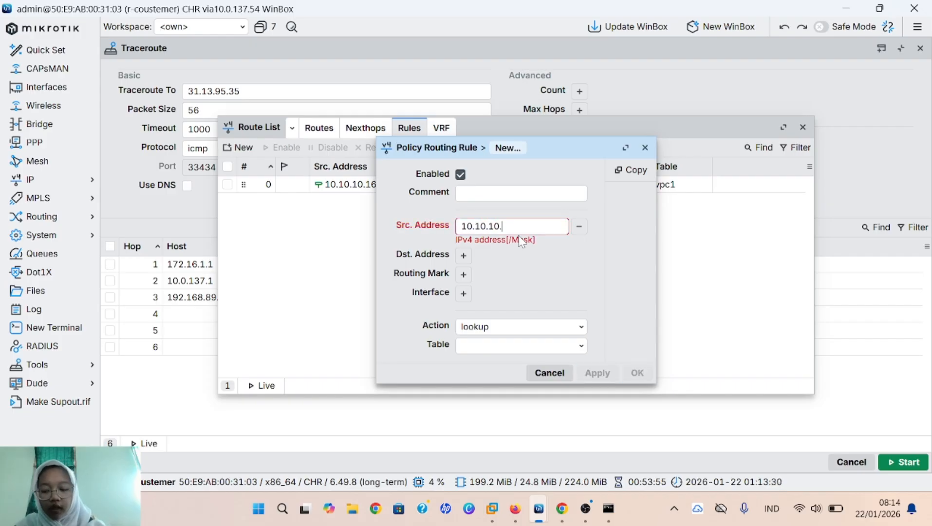
{"action": "type", "text": ".15"}
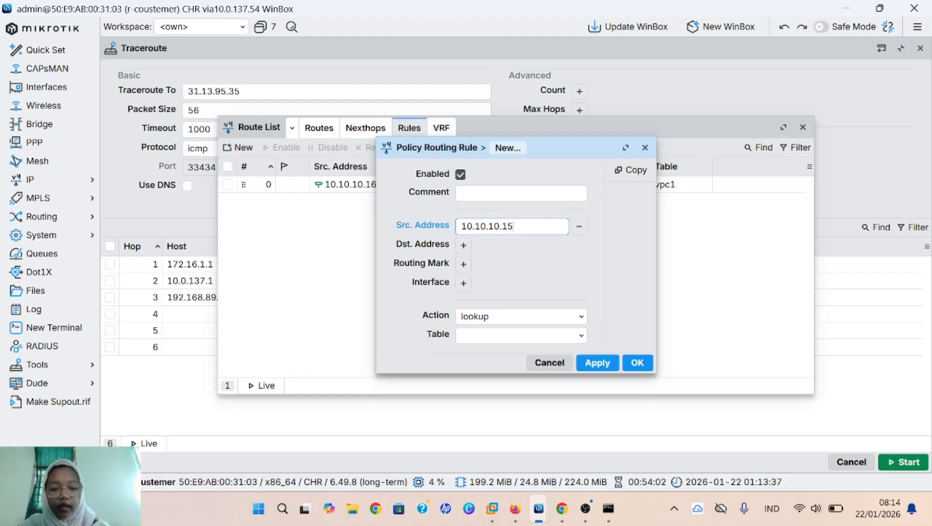
{"action": "left_click", "coordinate": [516, 336]}
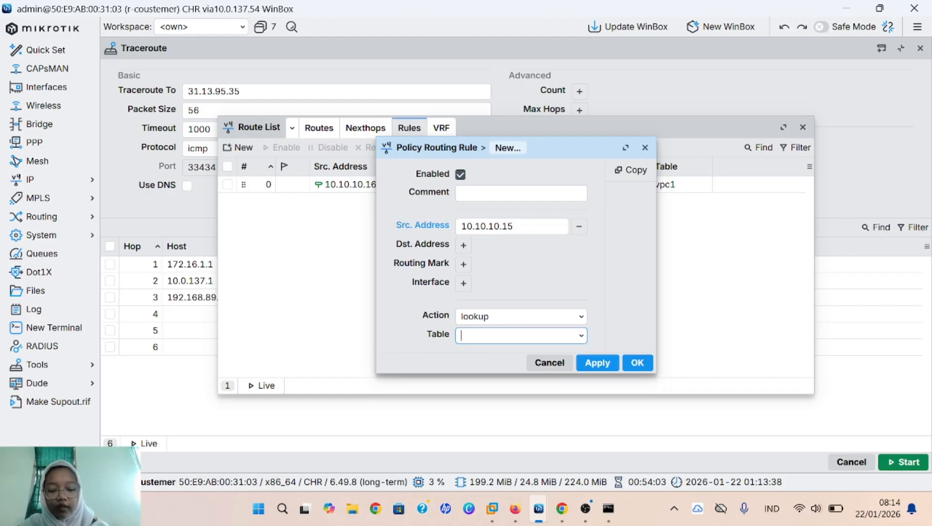
{"action": "type", "text": "vpc2"}
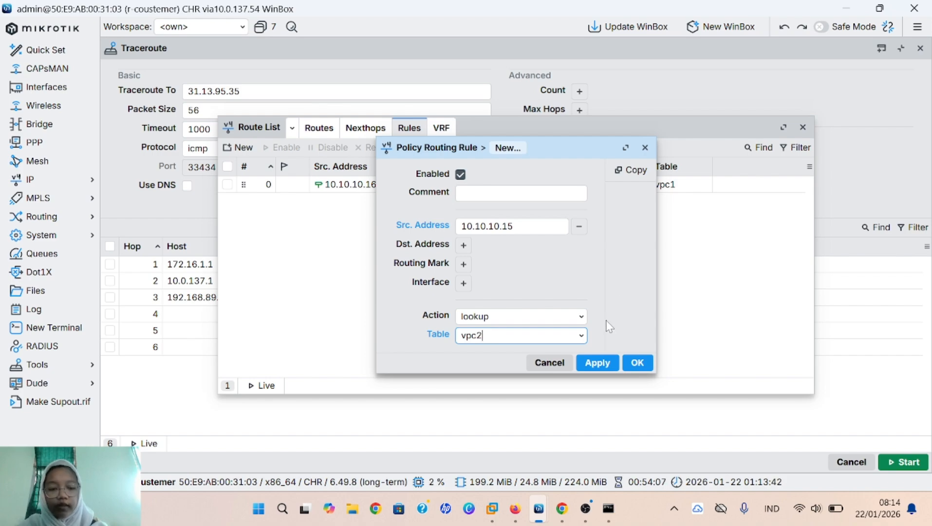
{"action": "left_click", "coordinate": [598, 363]}
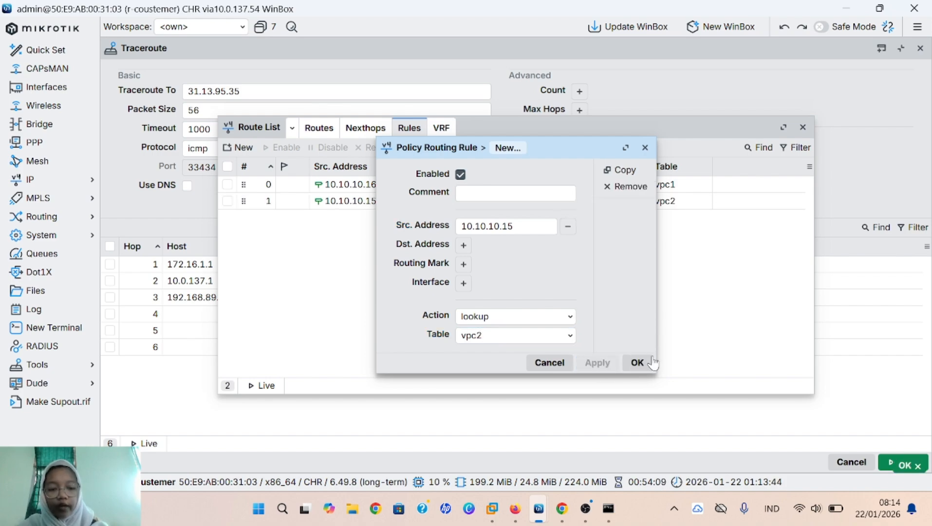
{"action": "left_click", "coordinate": [637, 363]}
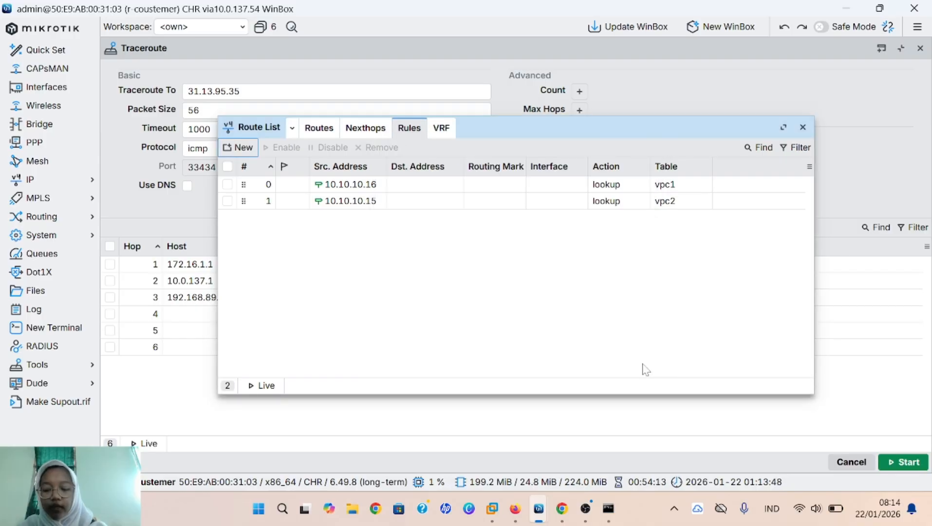
Step: Add a 0.0.0.0/0 route with gateway 192.168.110.1 and routing mark vpc1
{"action": "left_click", "coordinate": [319, 129]}
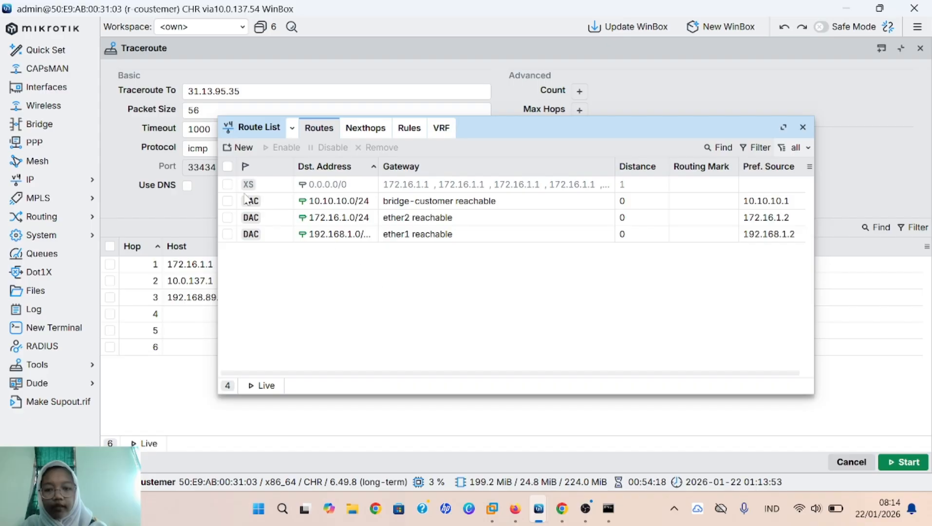
{"action": "left_click", "coordinate": [242, 147]}
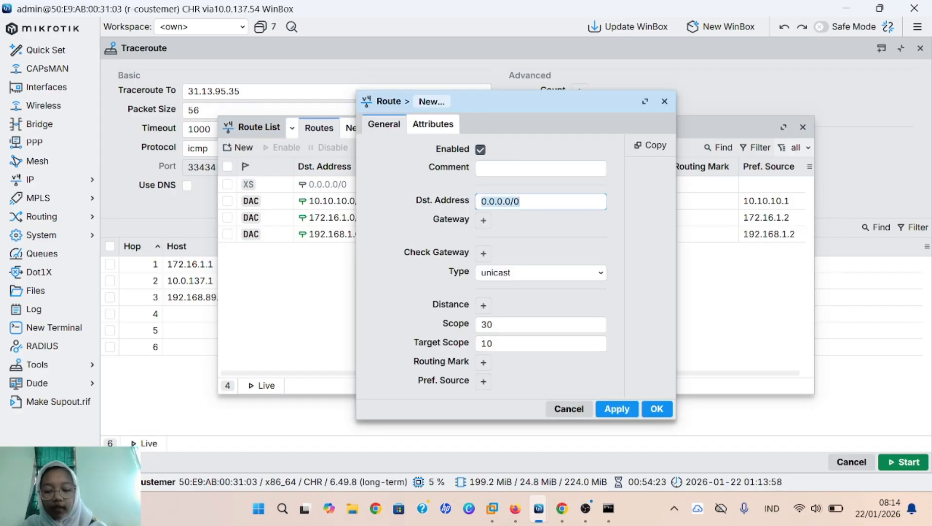
{"action": "left_click", "coordinate": [485, 225]}
{"action": "key", "text": "BackSpace"}
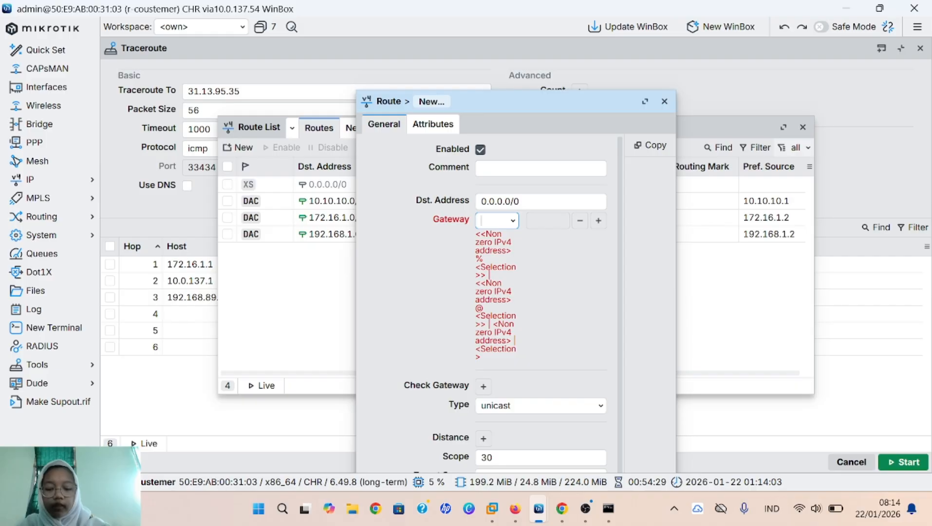
{"action": "type", "text": "192."}
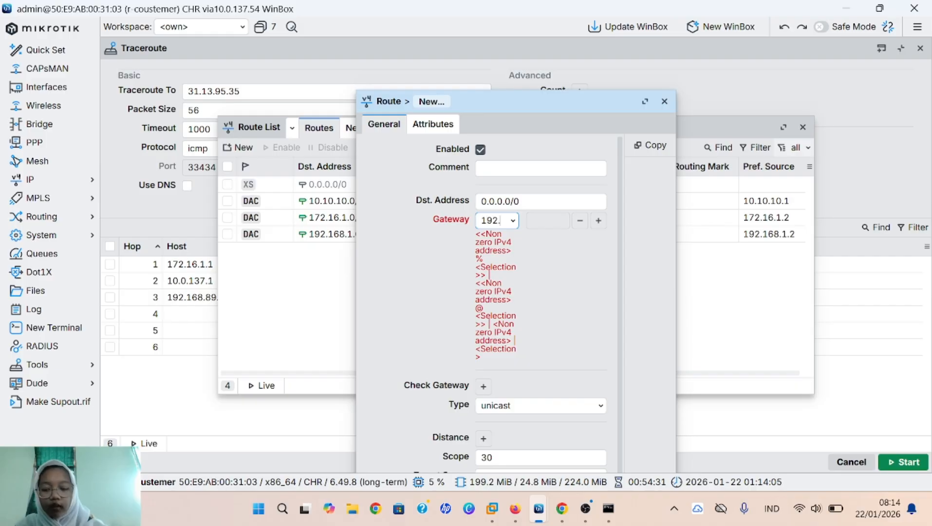
{"action": "type", "text": "1"}
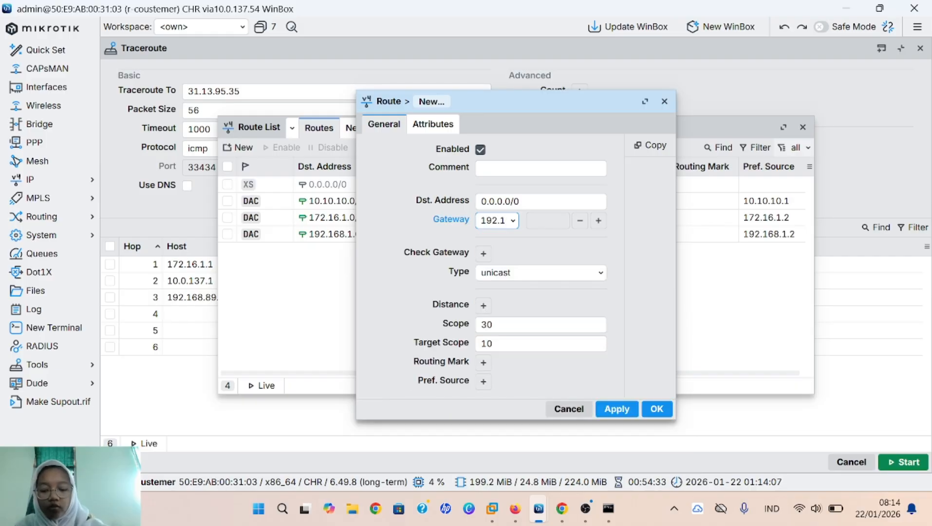
{"action": "type", "text": "68."}
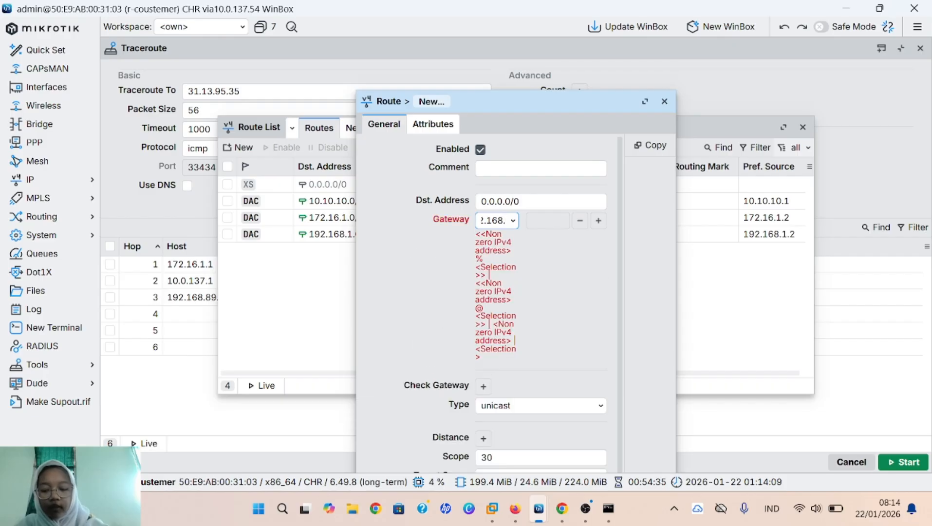
{"action": "type", "text": "110"}
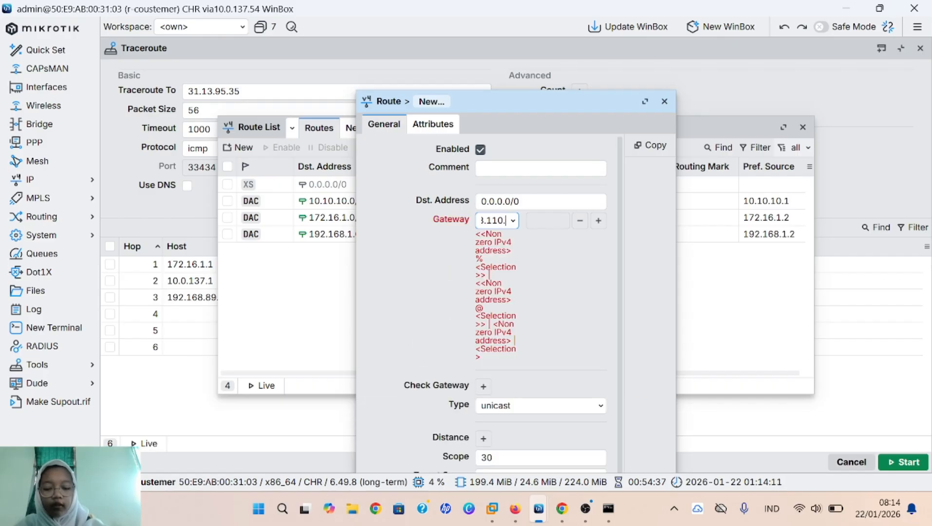
{"action": "type", "text": ".1"}
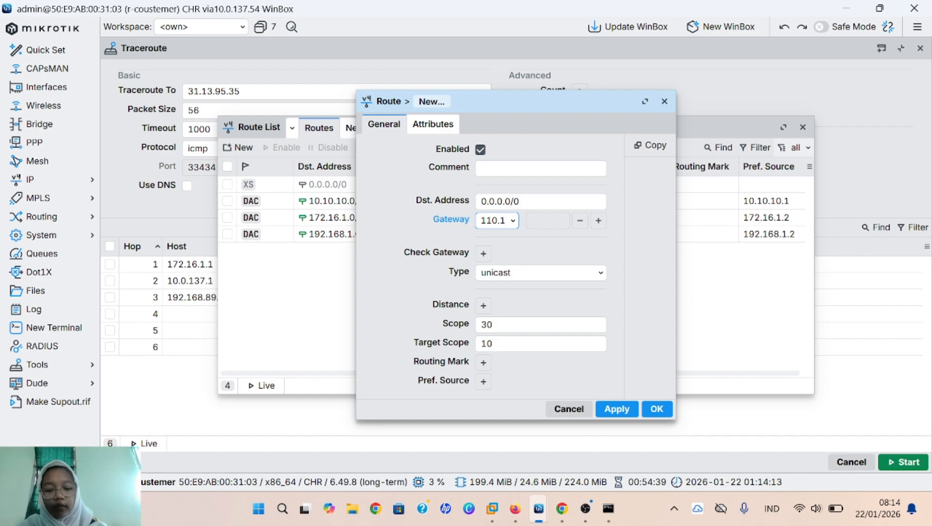
{"action": "left_click", "coordinate": [483, 363]}
{"action": "type", "text": "vpc1"}
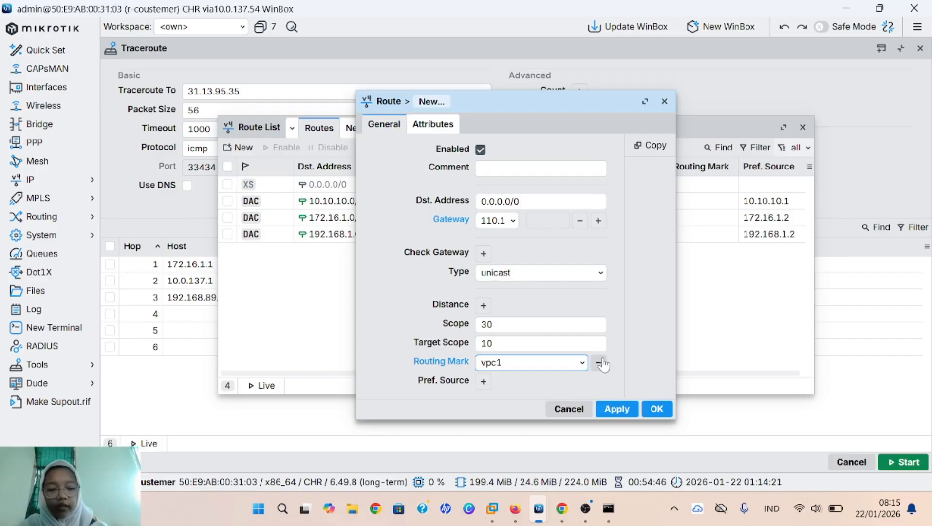
{"action": "left_click", "coordinate": [621, 409]}
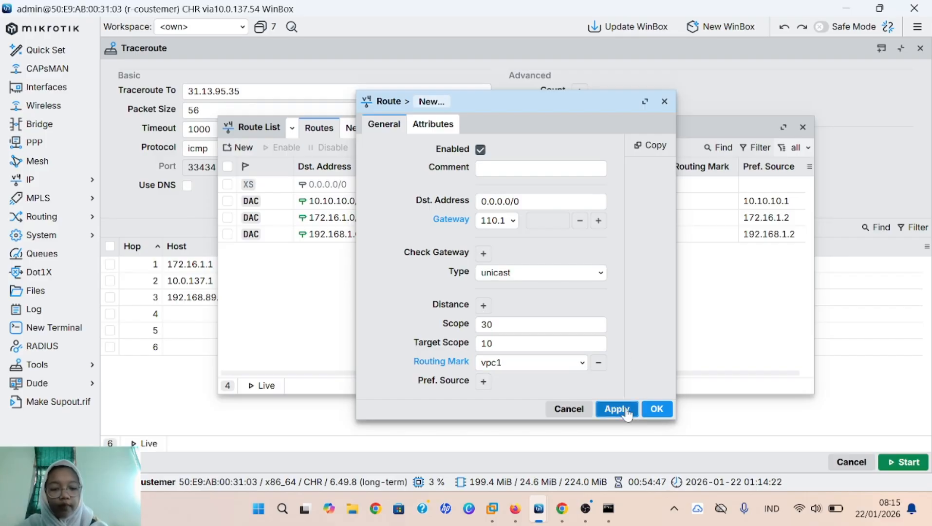
{"action": "left_click", "coordinate": [651, 413]}
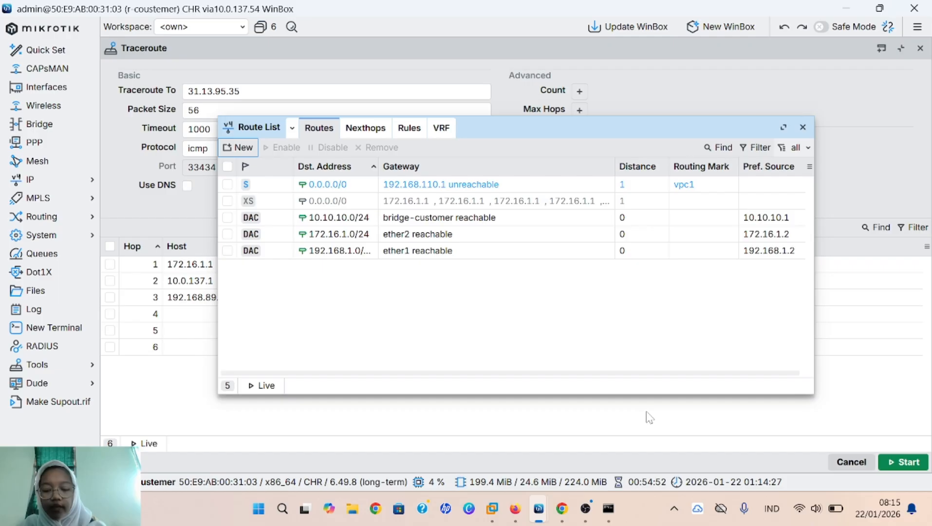
Step: Add a 0.0.0.0/0 route via 172.16.1.1 marked vpc2, and remove the old XS default route
{"action": "left_click", "coordinate": [254, 146]}
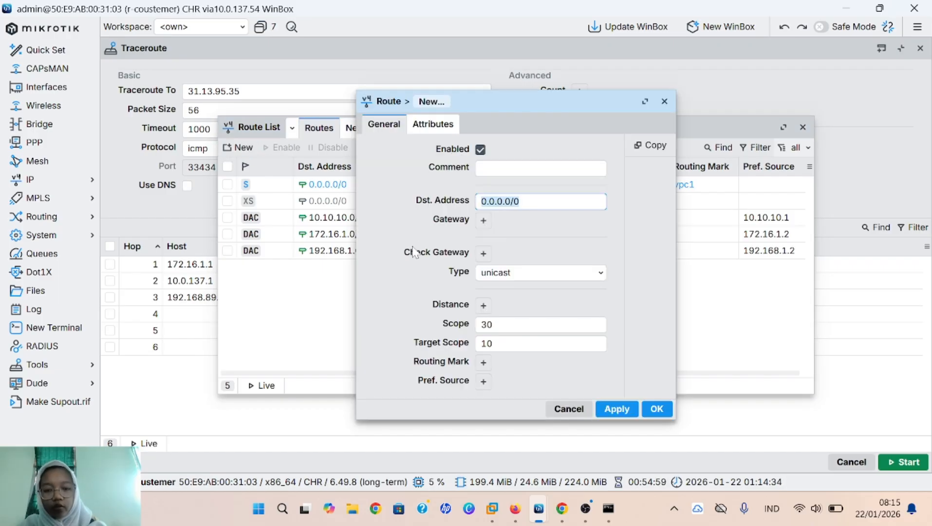
{"action": "left_click", "coordinate": [484, 220]}
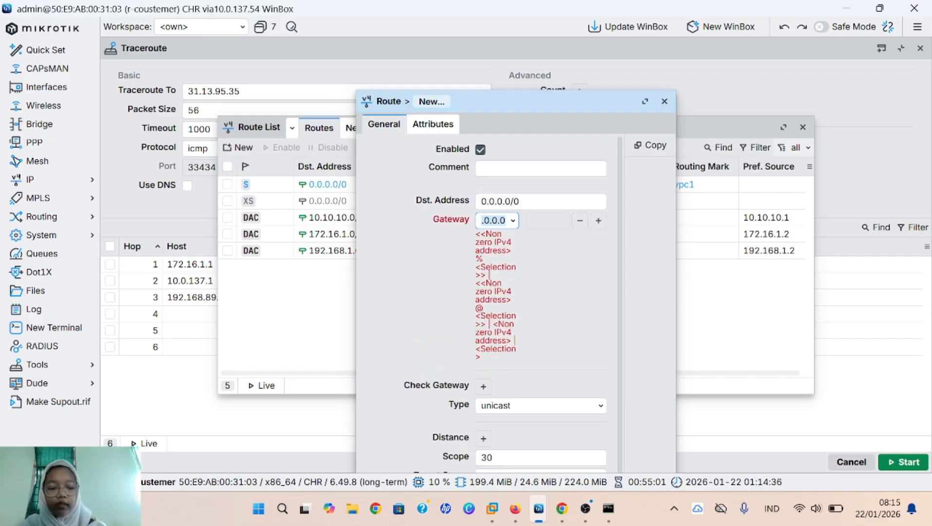
{"action": "key", "text": "BackSpace"}
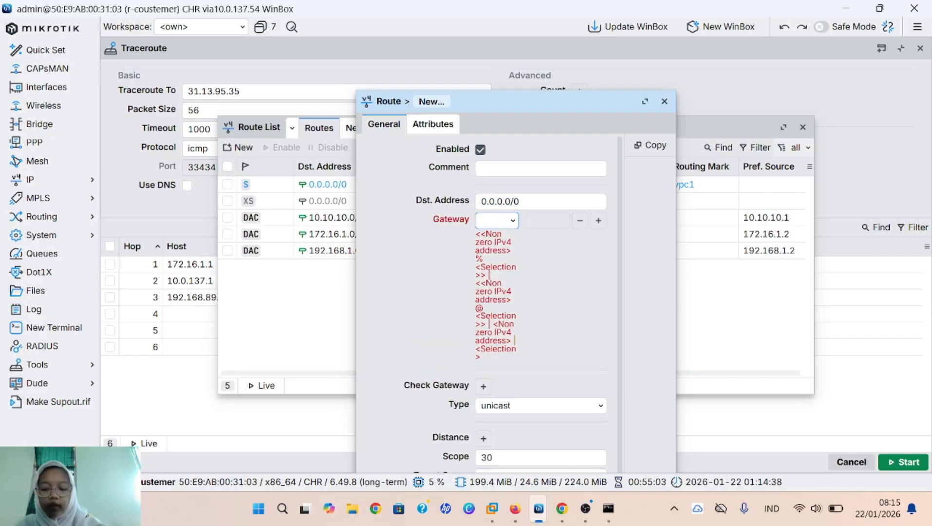
{"action": "type", "text": "172"}
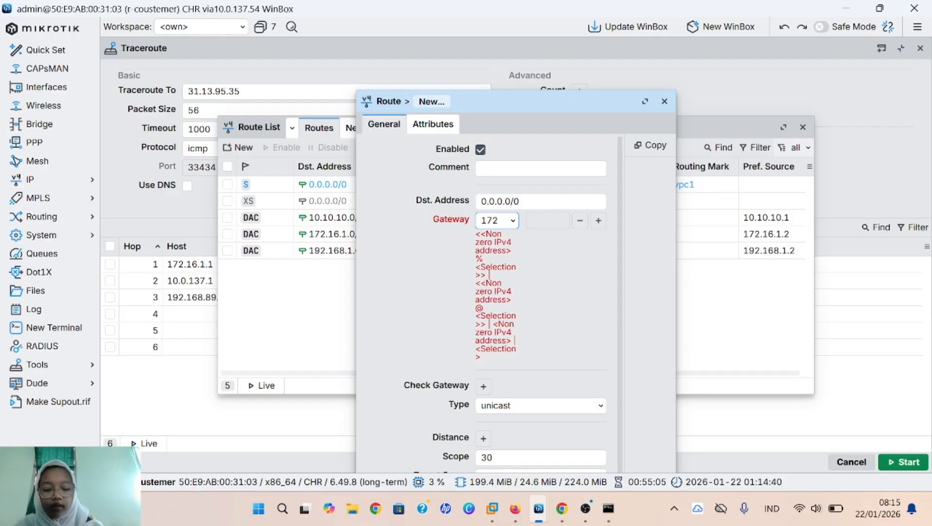
{"action": "type", "text": ".16."}
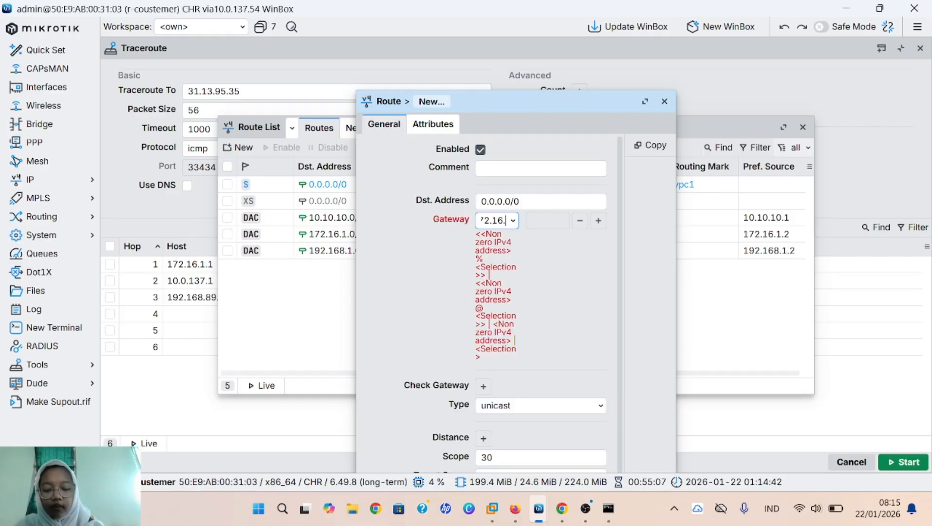
{"action": "type", "text": "1.1"}
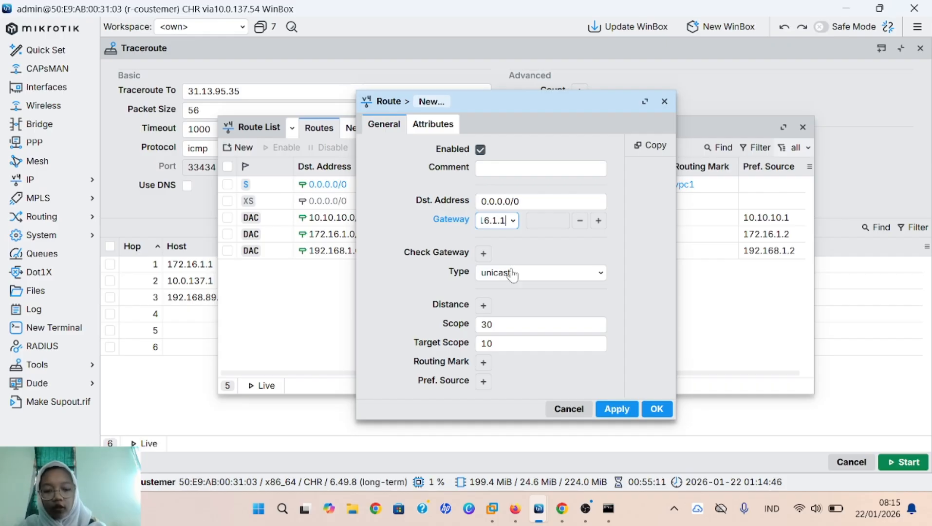
{"action": "left_click", "coordinate": [483, 362]}
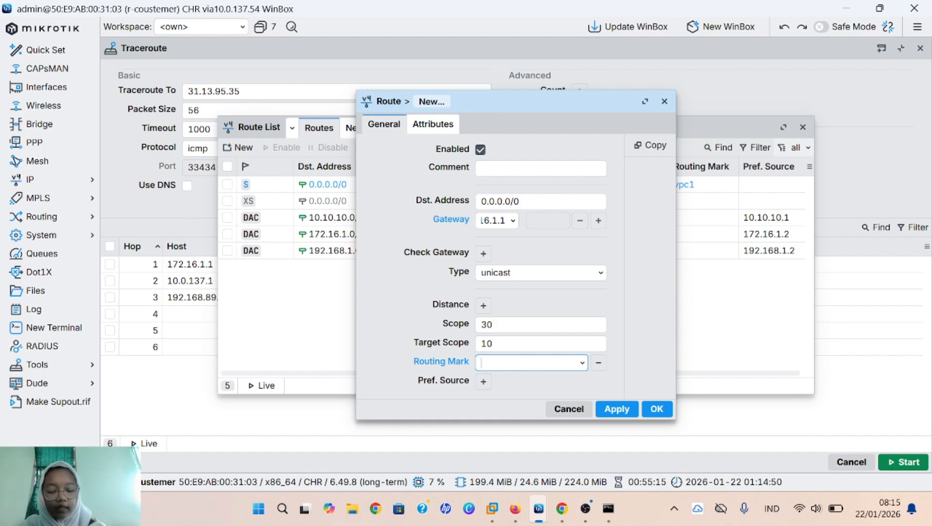
{"action": "type", "text": "vp"}
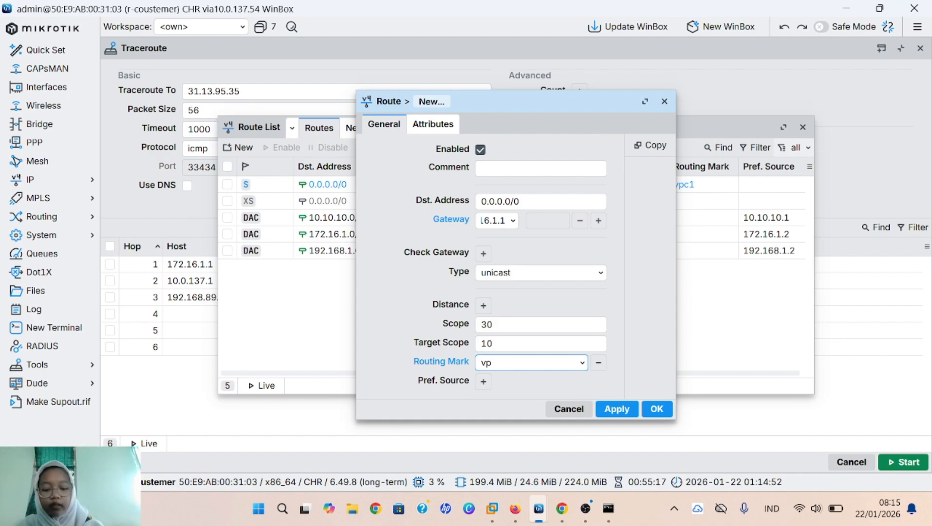
{"action": "type", "text": "c2"}
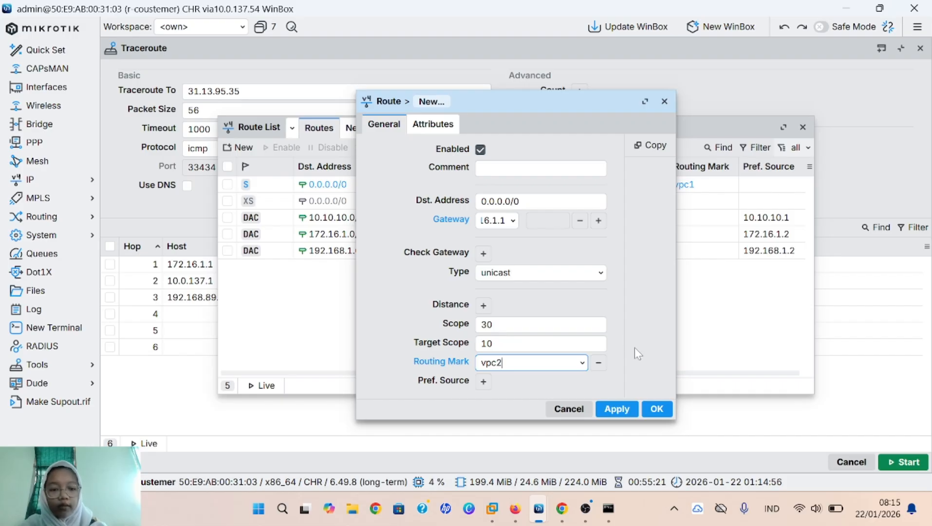
{"action": "left_click", "coordinate": [617, 409]}
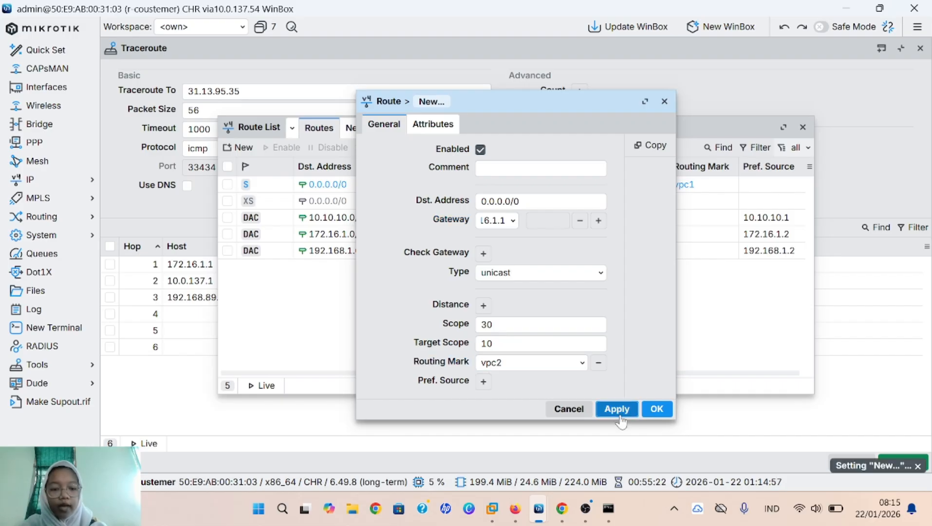
{"action": "left_click", "coordinate": [651, 411]}
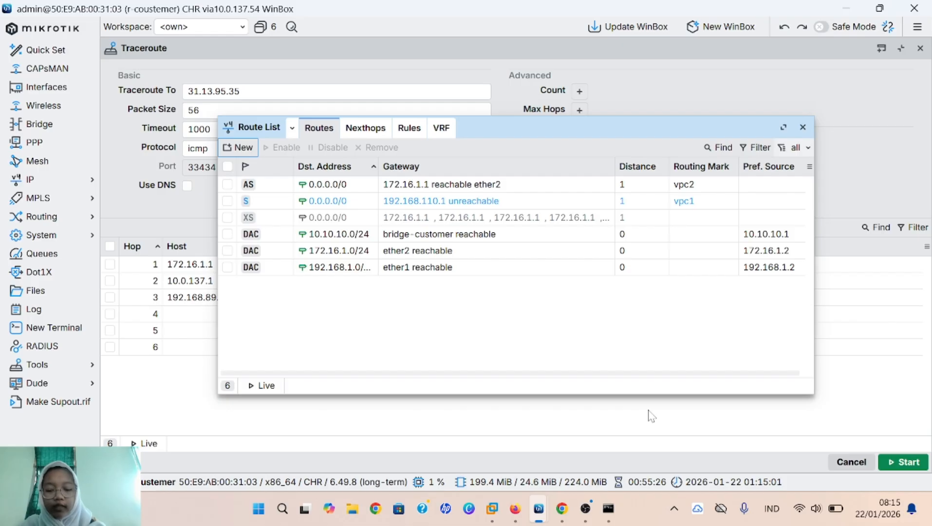
{"action": "left_click", "coordinate": [448, 220]}
{"action": "left_click", "coordinate": [377, 147]}
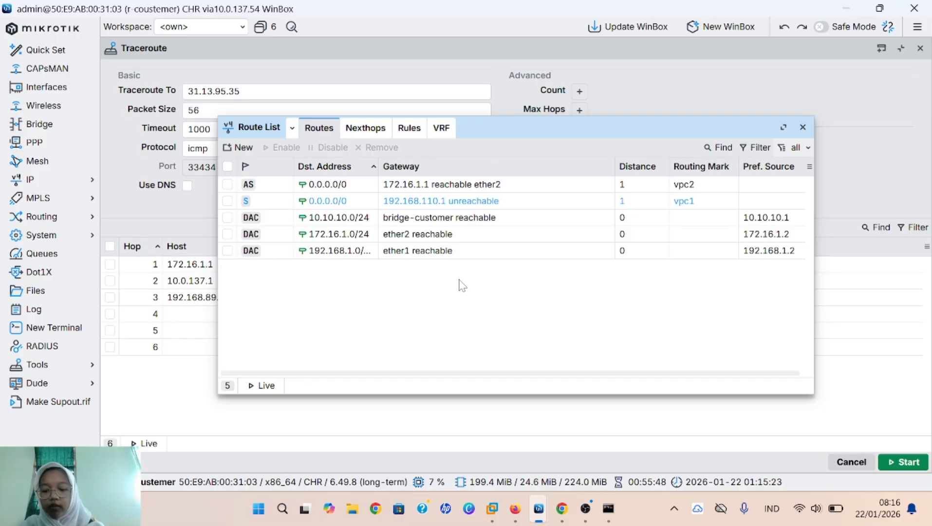
Step: Check VPC2's current IP settings with show ip
{"action": "mouse_move", "coordinate": [514, 508]}
{"action": "left_click", "coordinate": [534, 424]}
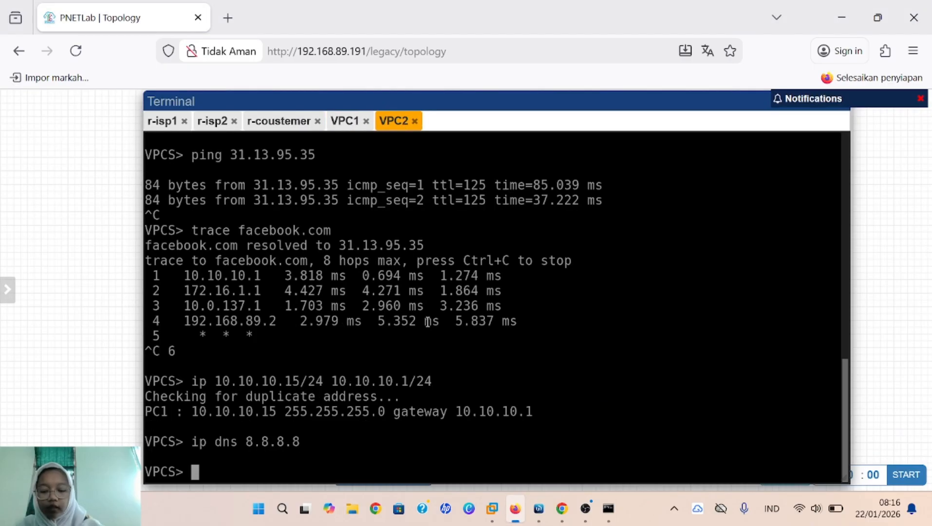
{"action": "type", "text": "show ip"}
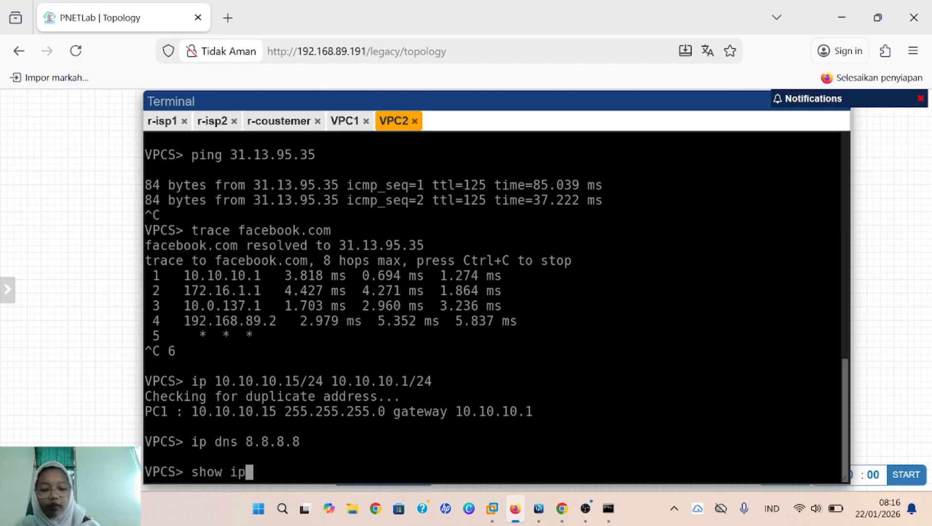
{"action": "key", "text": "Return"}
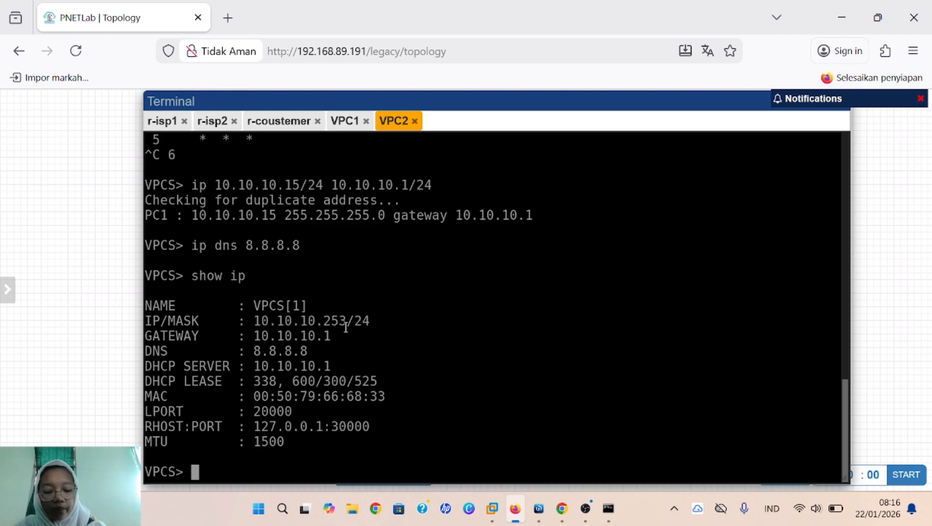
Step: Set VPC2 to 10.10.10.15/24 via 10.10.10.1 and ping 8.8.8.8 until replies arrive
{"action": "type", "text": "ip"}
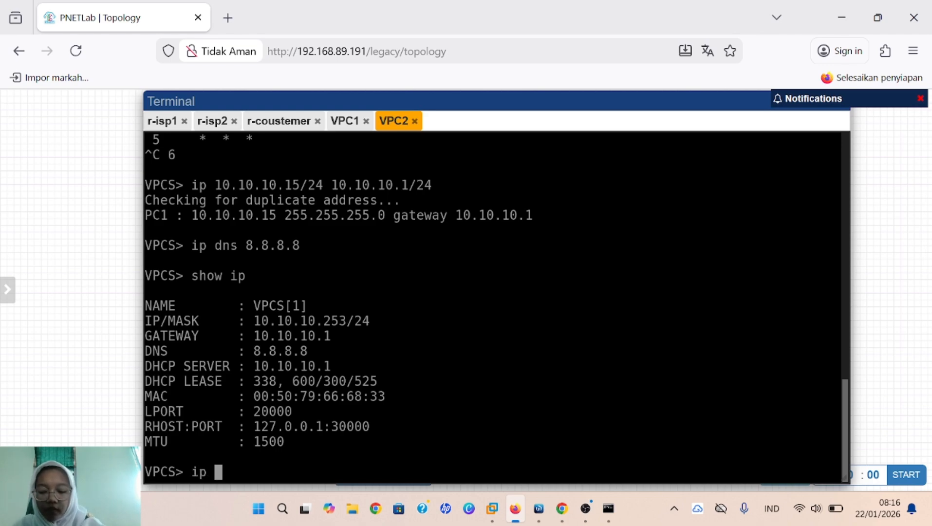
{"action": "type", "text": " 10."}
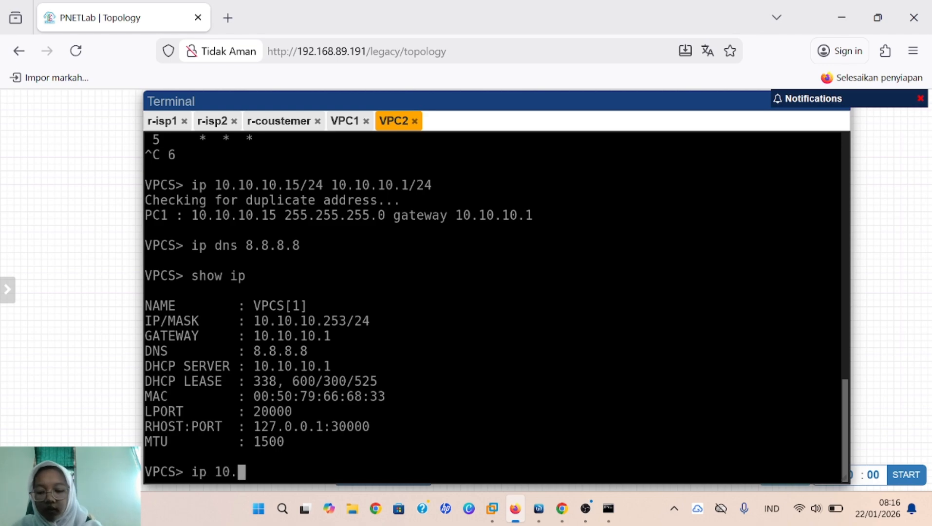
{"action": "type", "text": "10."}
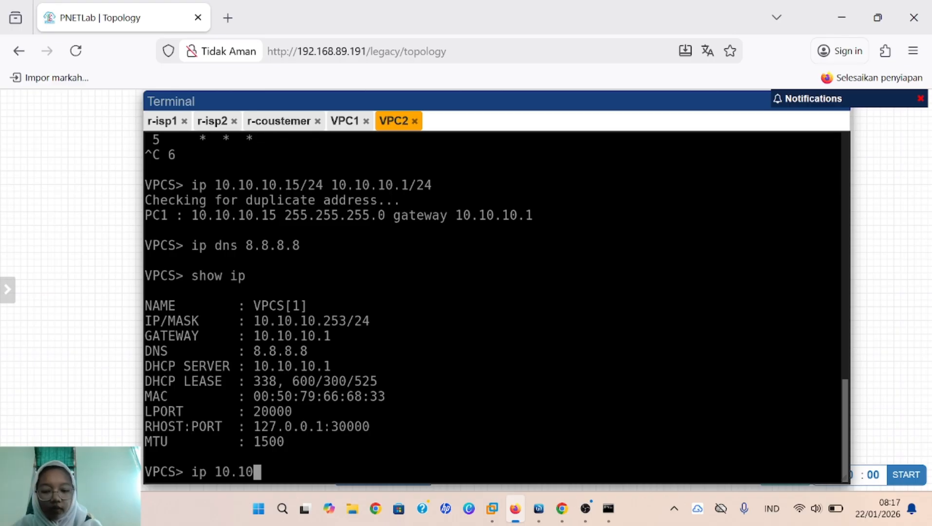
{"action": "type", "text": "10"}
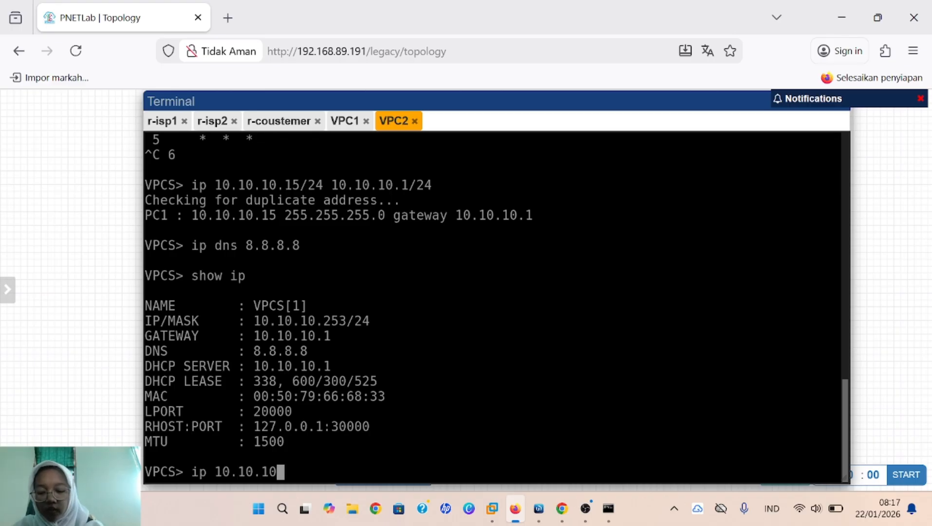
{"action": "type", "text": ".1"}
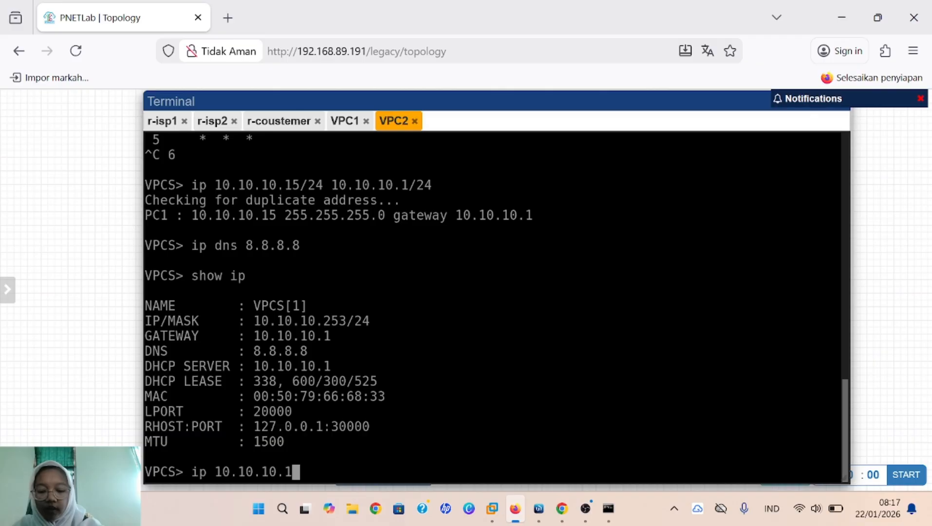
{"action": "type", "text": "5/24"}
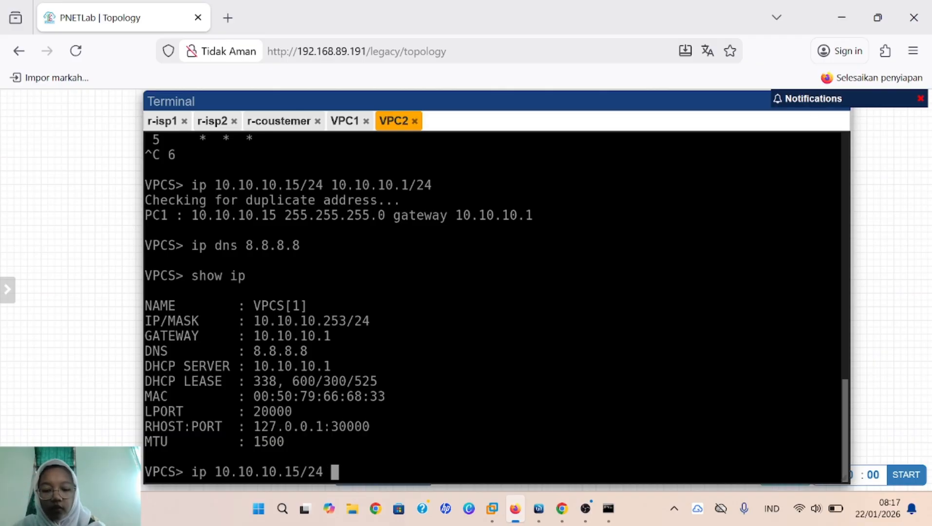
{"action": "type", "text": " 10."}
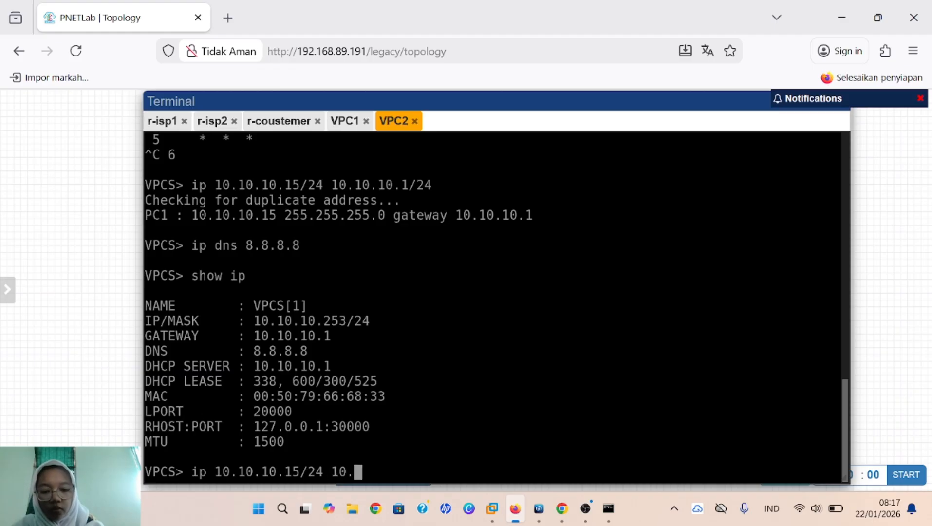
{"action": "type", "text": "10.10."}
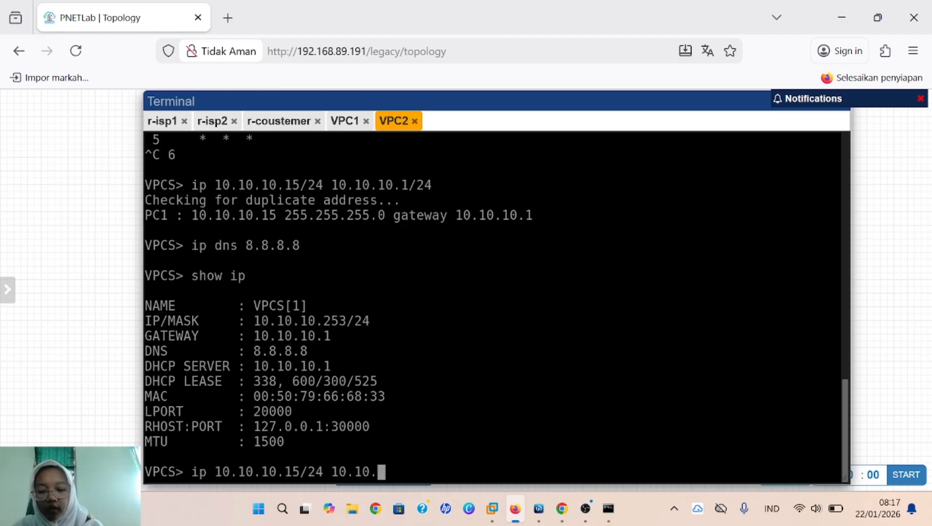
{"action": "type", "text": "1"}
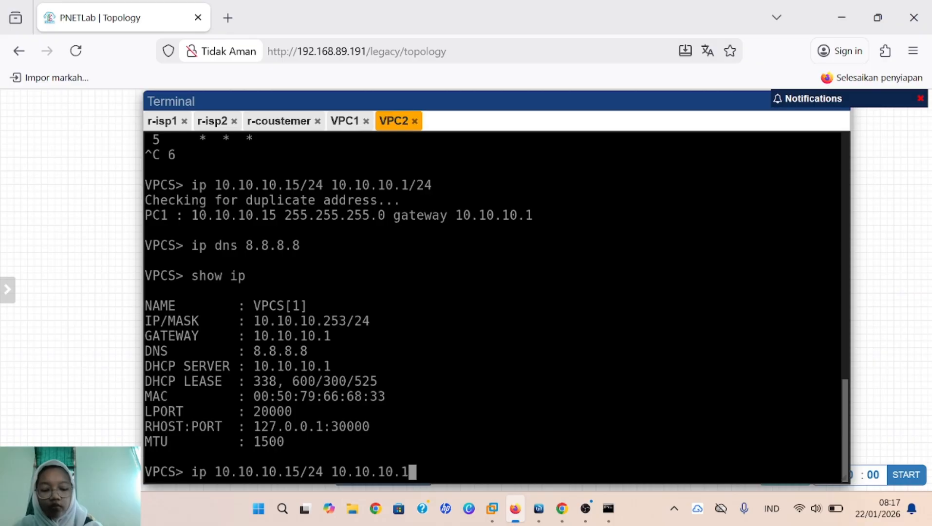
{"action": "key", "text": "Return"}
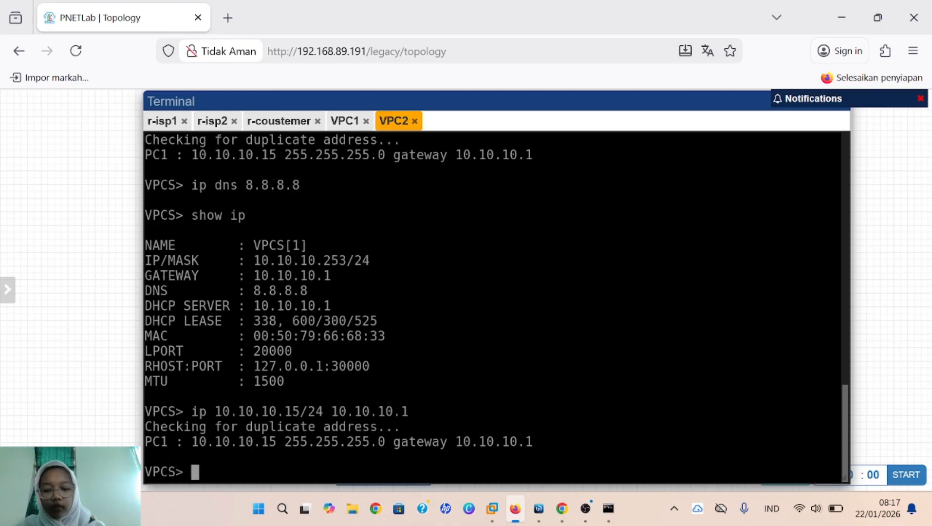
{"action": "type", "text": "ping "}
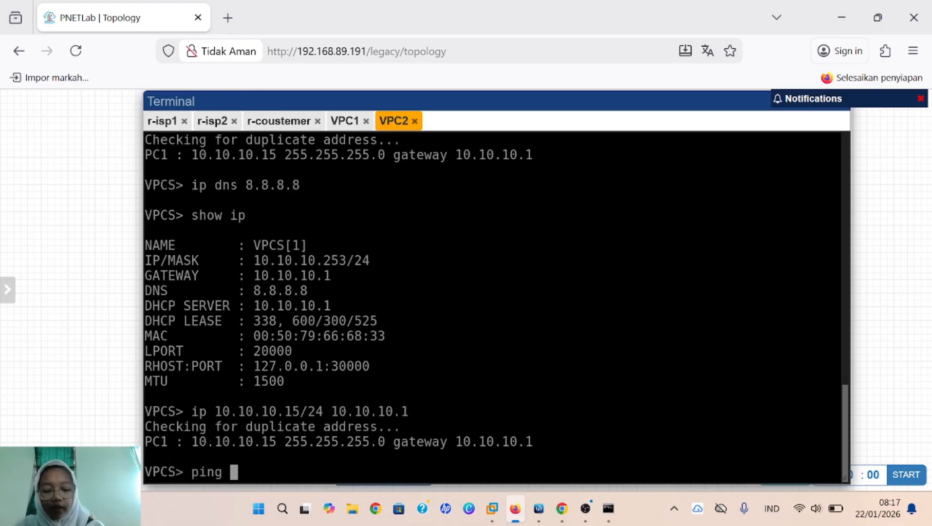
{"action": "type", "text": "8.8.8"}
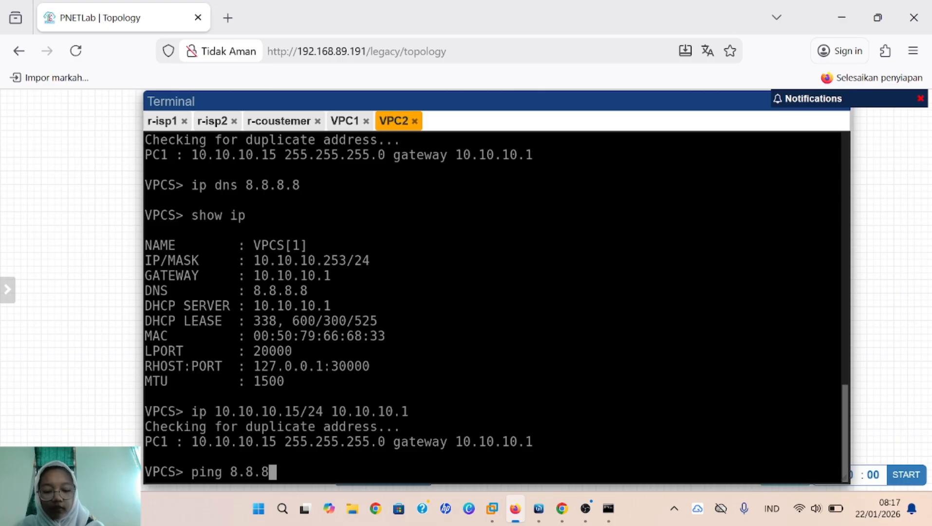
{"action": "type", "text": ".8"}
{"action": "key", "text": "Return"}
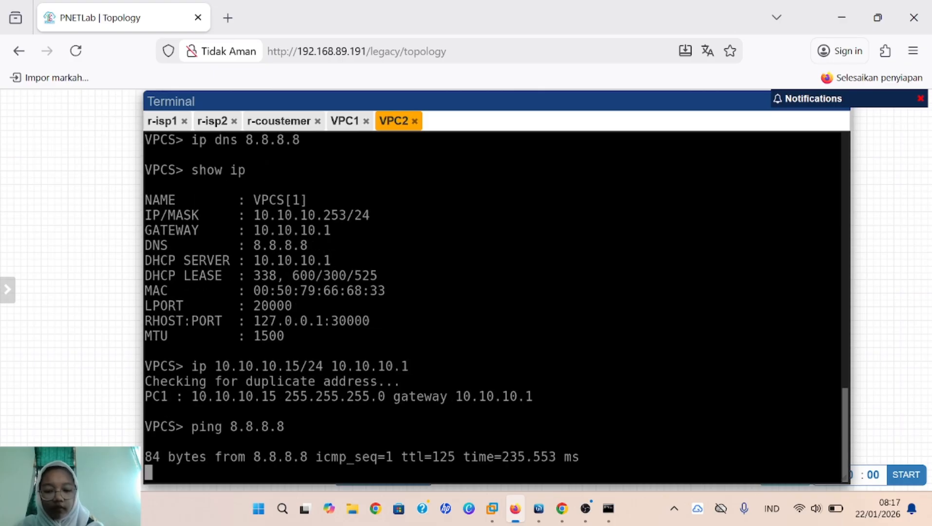
{"action": "key", "text": "ctrl+c"}
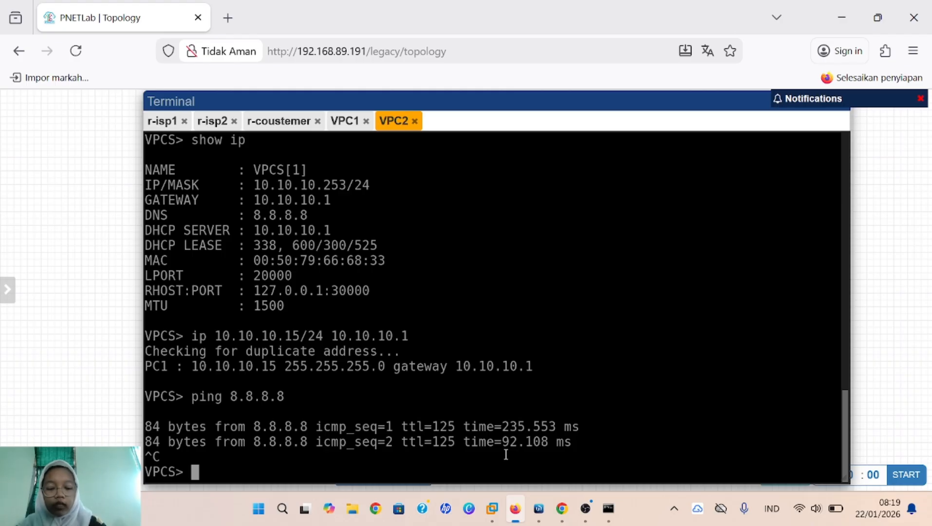
Step: Disable the 10.10.10.16 (vpc1) and 10.10.10.15 (vpc2) routing rules
{"action": "mouse_move", "coordinate": [538, 509]}
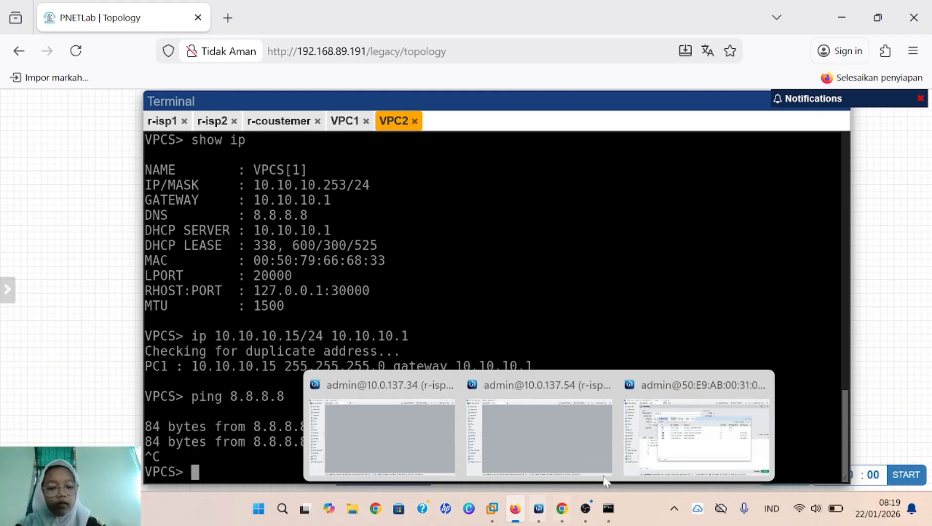
{"action": "left_click", "coordinate": [707, 449]}
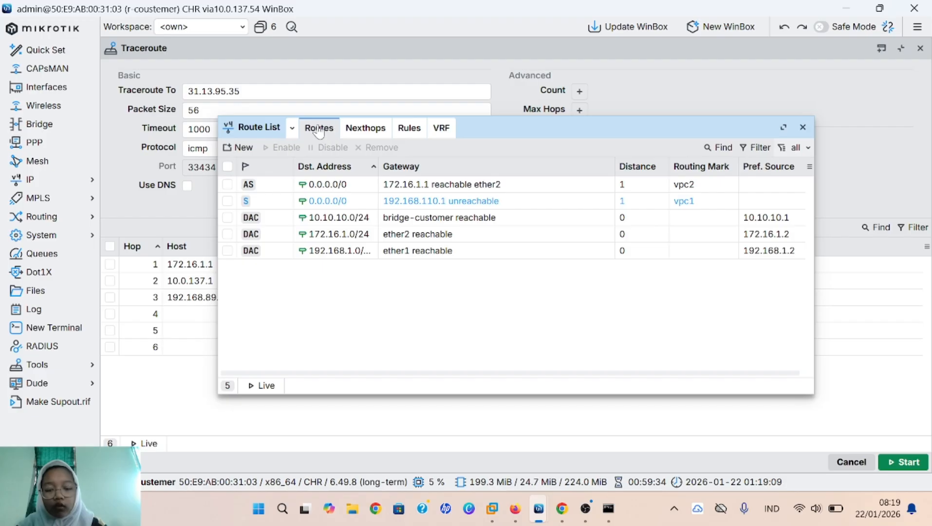
{"action": "left_click", "coordinate": [419, 129]}
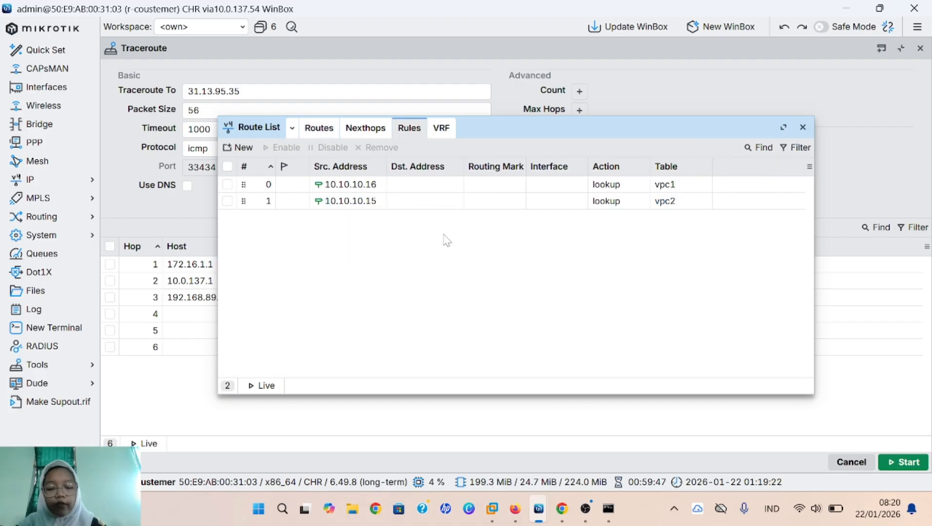
{"action": "left_click", "coordinate": [341, 186]}
{"action": "left_click", "coordinate": [327, 152]}
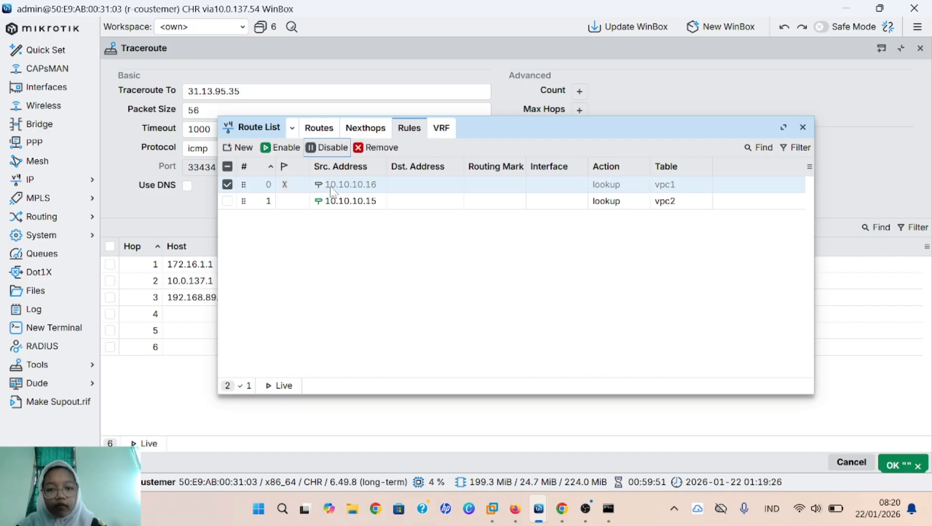
{"action": "left_click", "coordinate": [352, 208]}
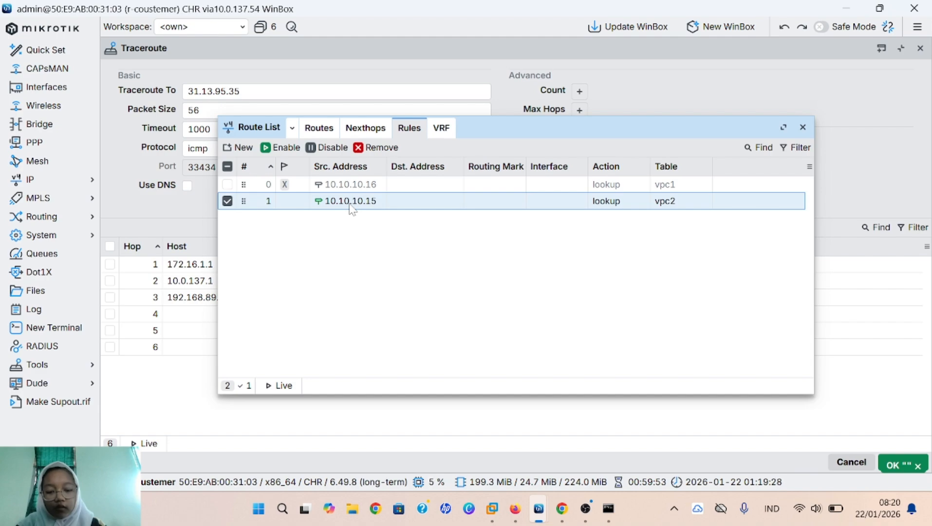
{"action": "left_click", "coordinate": [335, 149]}
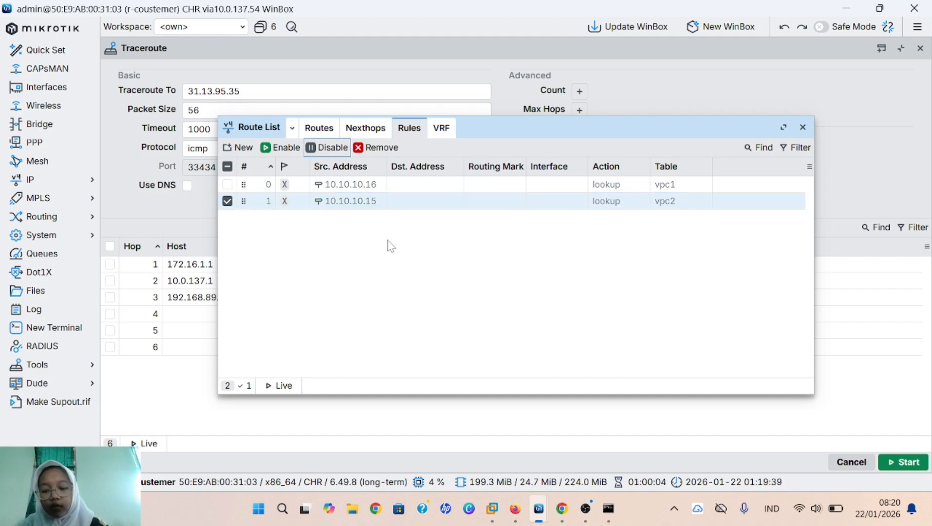
Step: Delete the vpc2 and vpc1 0.0.0.0/0 default routes
{"action": "left_click", "coordinate": [319, 129]}
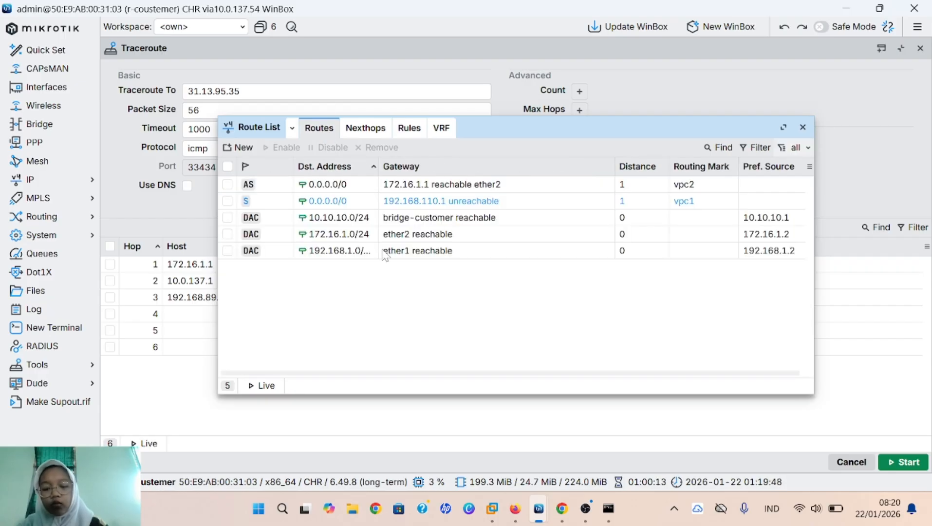
{"action": "left_click", "coordinate": [334, 188]}
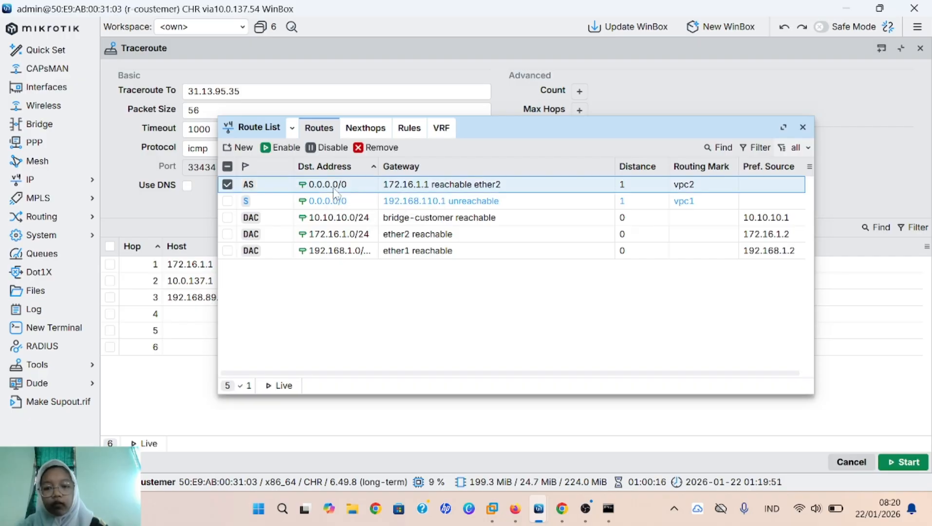
{"action": "left_click", "coordinate": [377, 147]}
{"action": "left_click", "coordinate": [385, 187]}
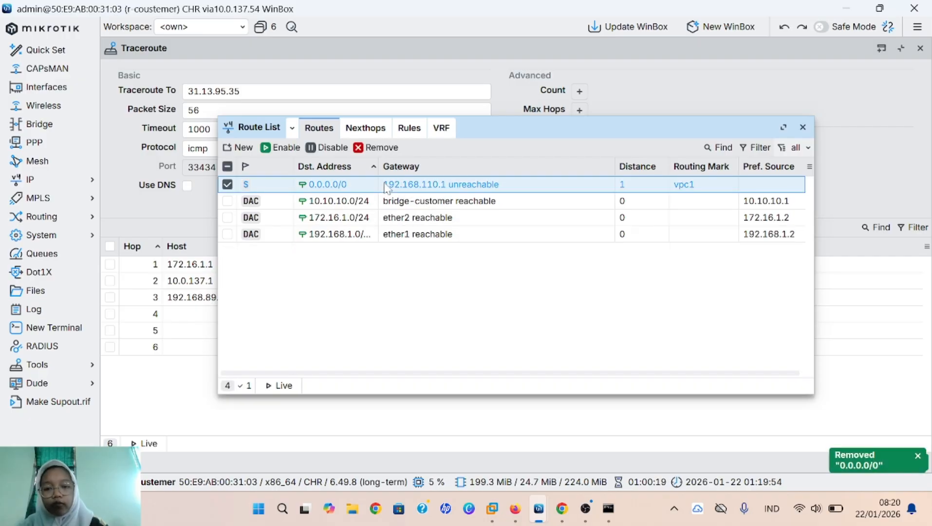
{"action": "left_click", "coordinate": [390, 147]}
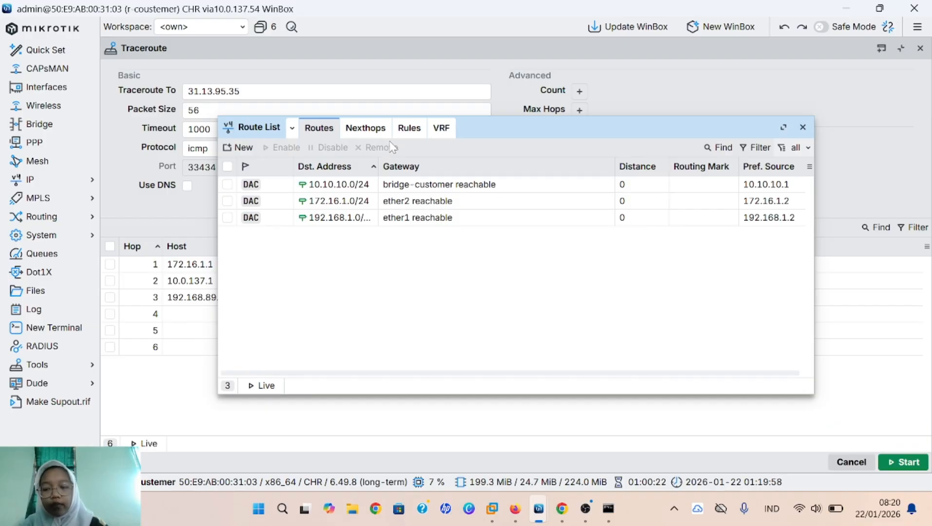
Step: Start a new firewall mangle rule matching source address 10.10.10.16
{"action": "left_click", "coordinate": [35, 180]}
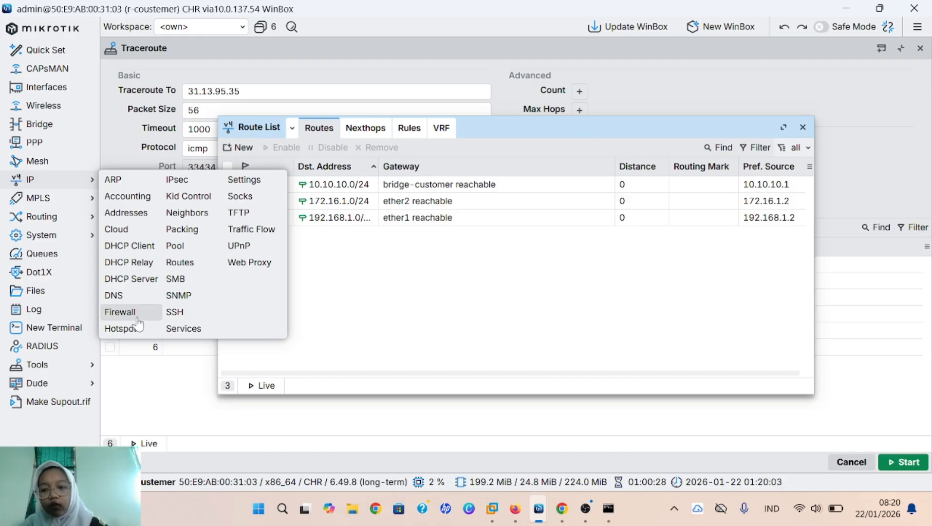
{"action": "left_click", "coordinate": [137, 317]}
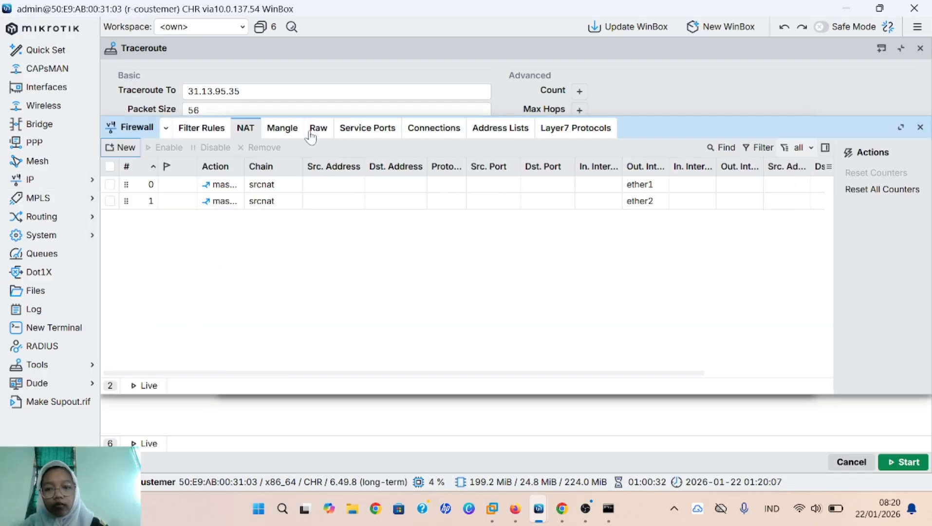
{"action": "left_click", "coordinate": [287, 131]}
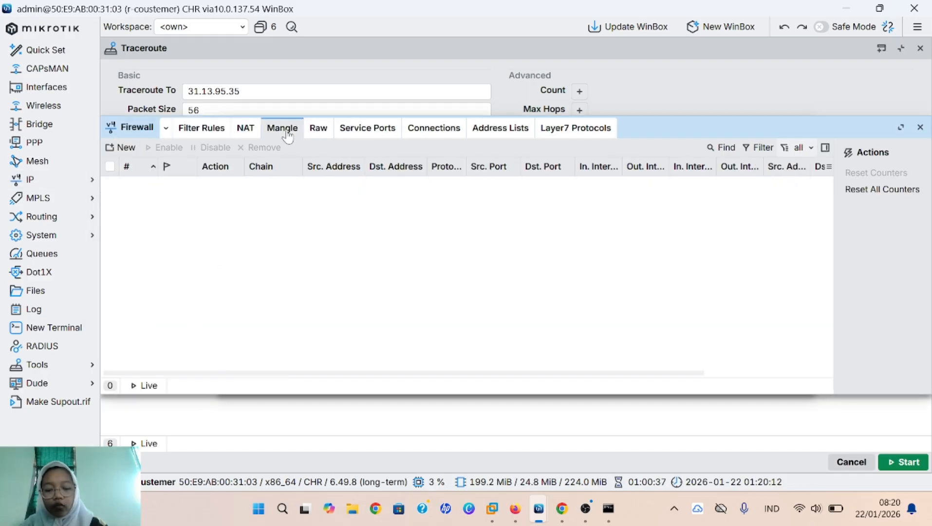
{"action": "left_click", "coordinate": [118, 155]}
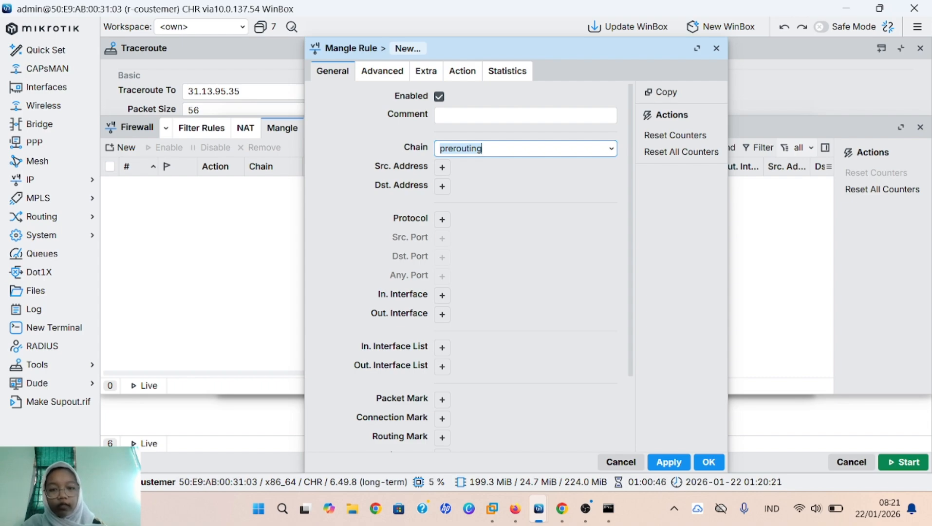
{"action": "left_click", "coordinate": [442, 168]}
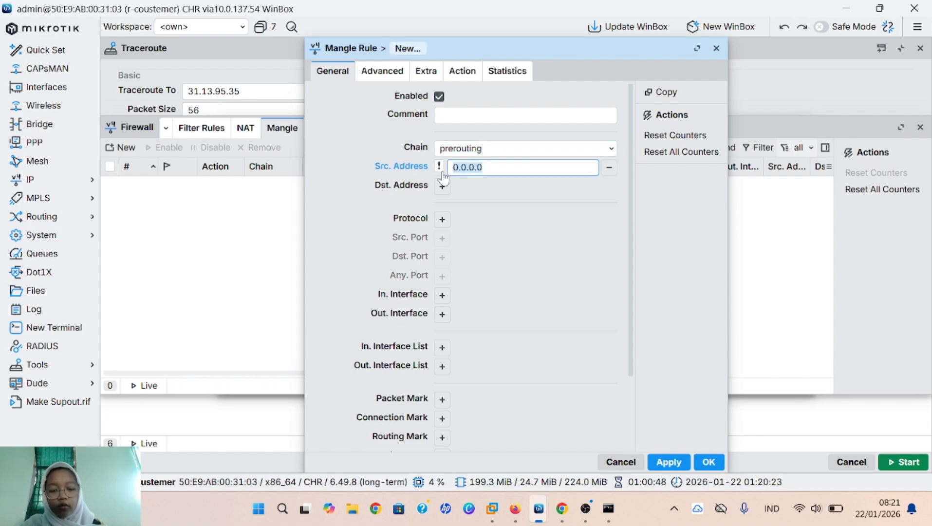
{"action": "key", "text": "BackSpace"}
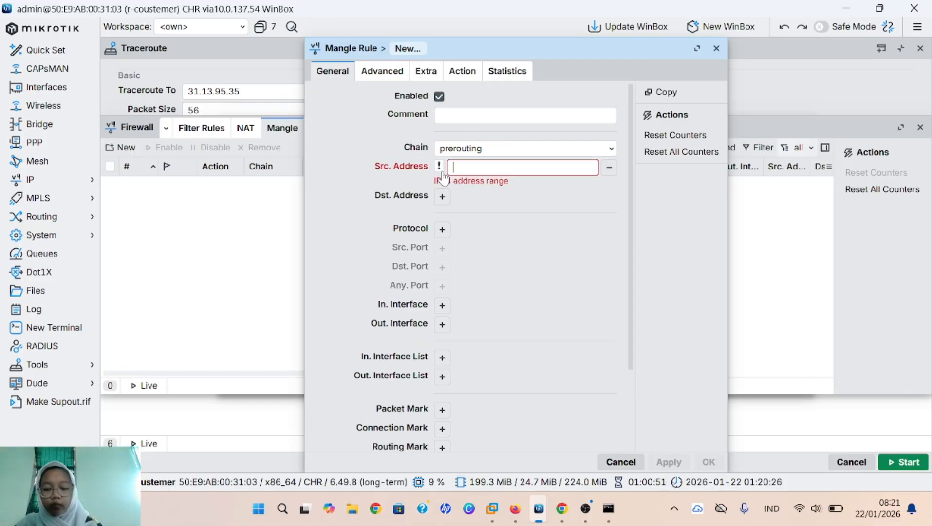
{"action": "type", "text": "10.1"}
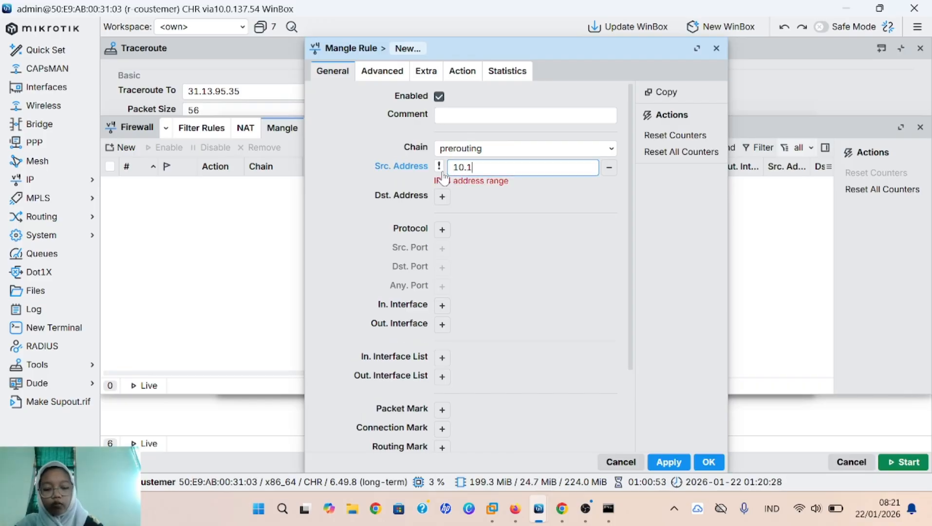
{"action": "type", "text": "0.10"}
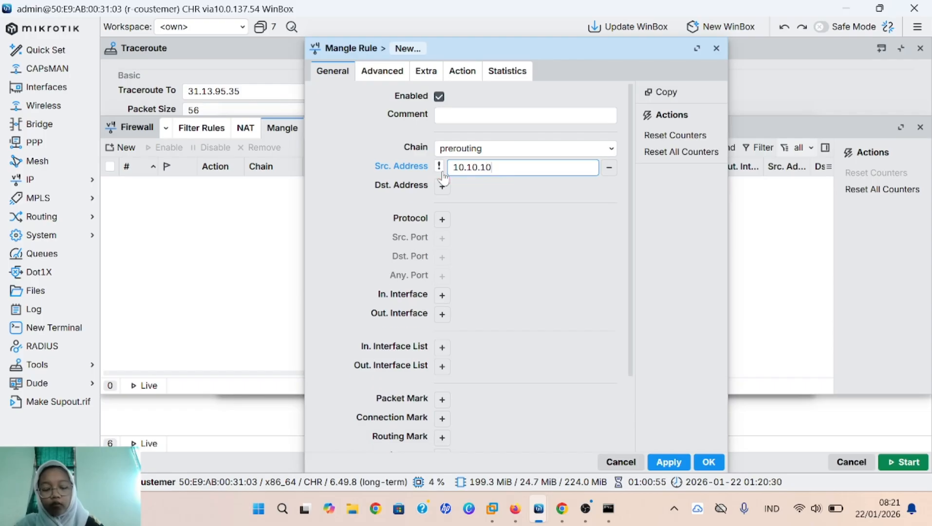
{"action": "type", "text": ".1"}
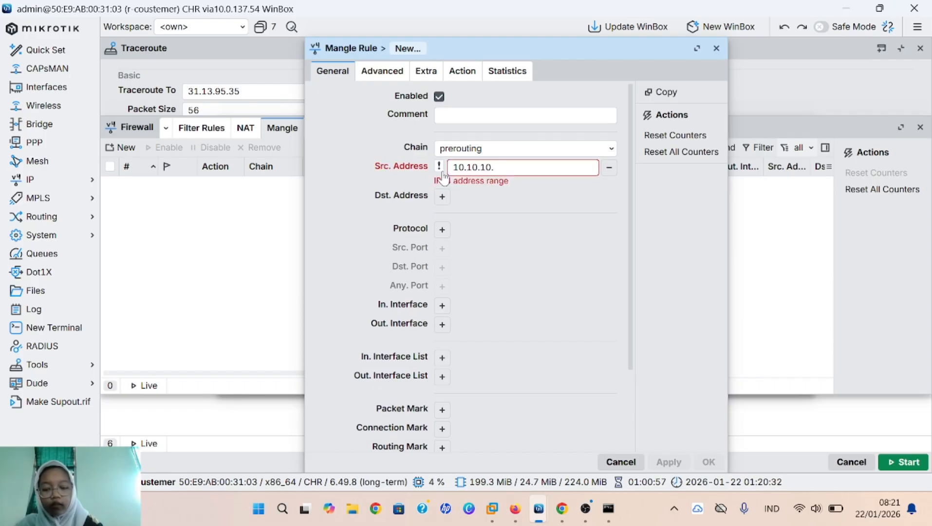
{"action": "type", "text": "6"}
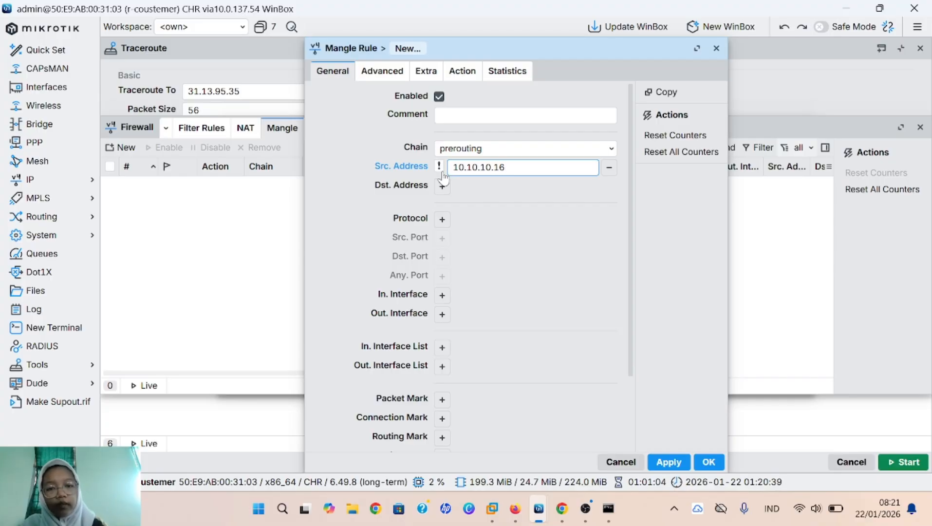
Step: Set the rule's action to mark routing with new routing mark mangle-isp1 and save it
{"action": "left_click", "coordinate": [462, 72]}
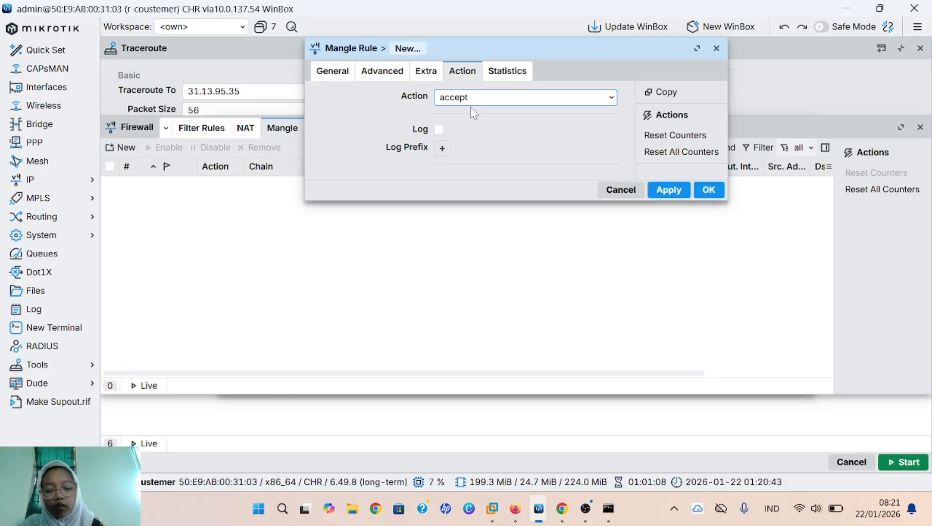
{"action": "left_click", "coordinate": [519, 98]}
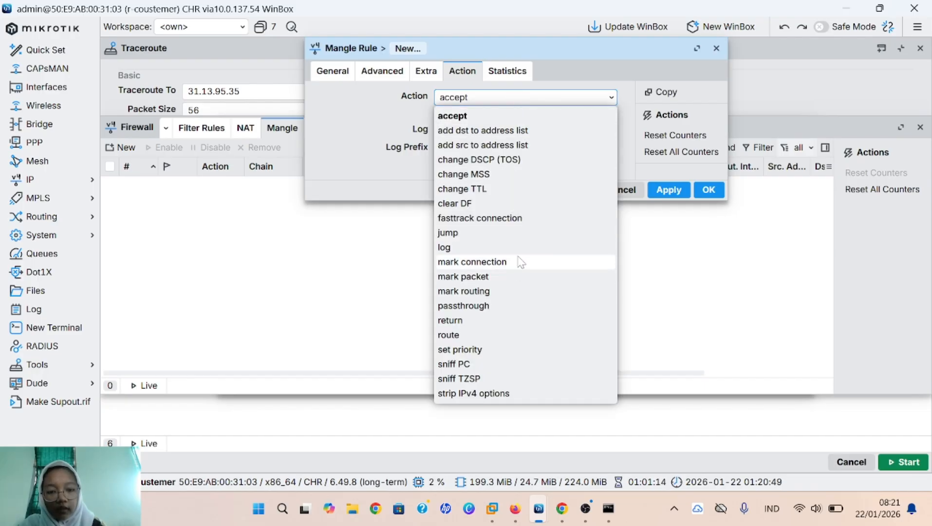
{"action": "left_click", "coordinate": [523, 293]}
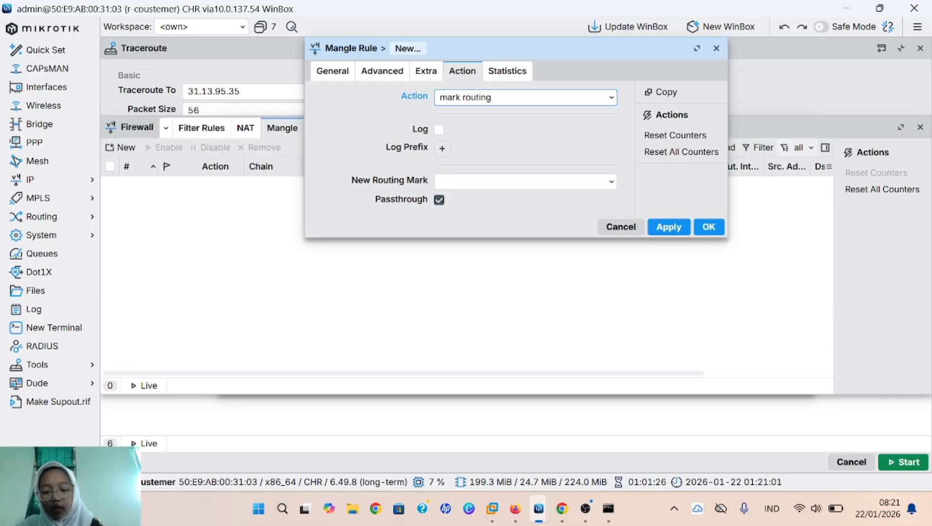
{"action": "left_click", "coordinate": [522, 182]}
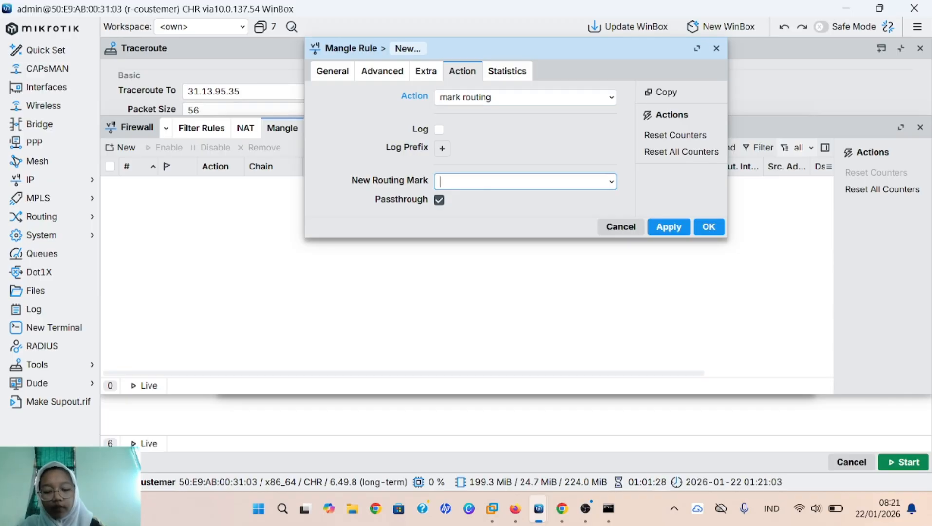
{"action": "type", "text": "mang"}
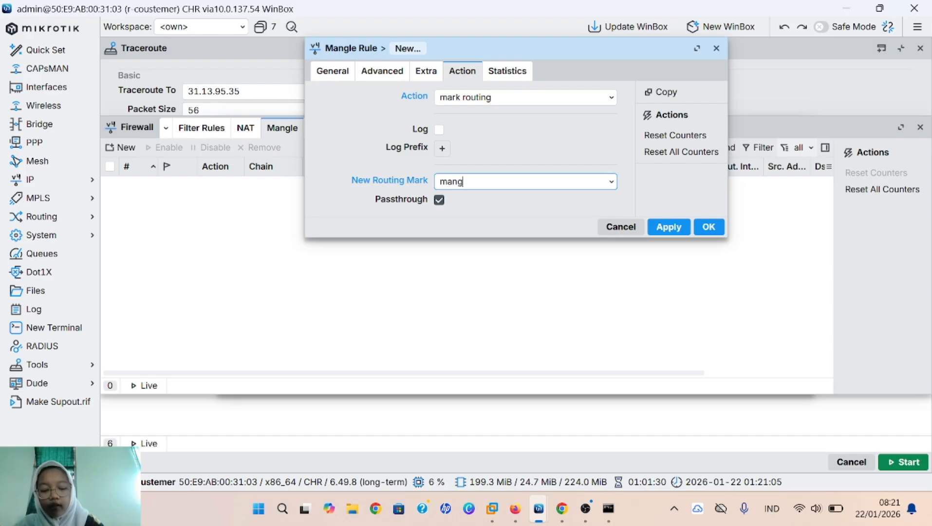
{"action": "type", "text": "le-is"}
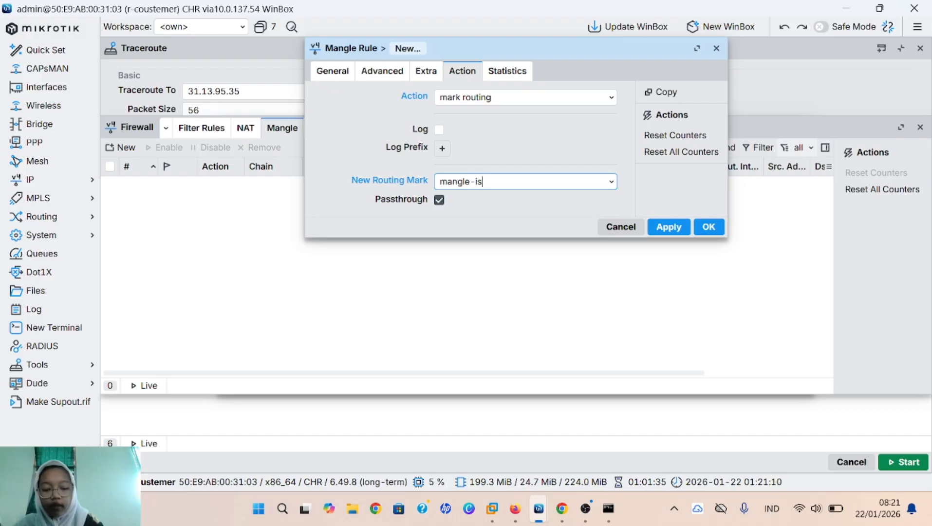
{"action": "type", "text": "p1"}
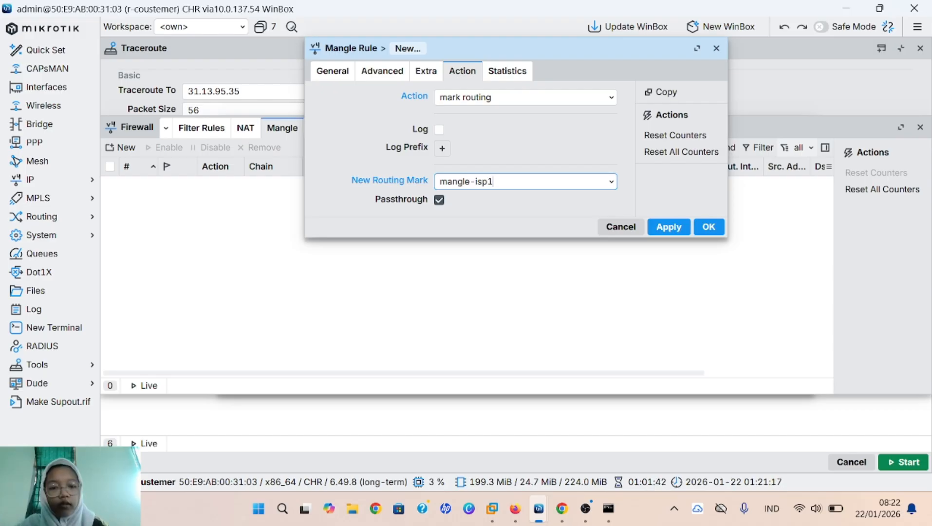
{"action": "left_click", "coordinate": [663, 225]}
{"action": "left_click", "coordinate": [709, 227]}
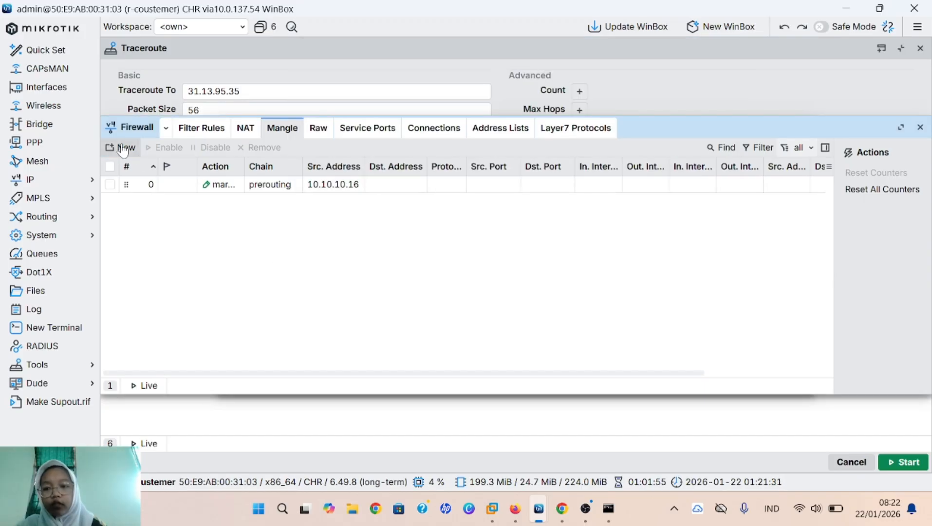
Step: Create a new mangle rule matching source address 10.10.10.15
{"action": "left_click", "coordinate": [123, 149]}
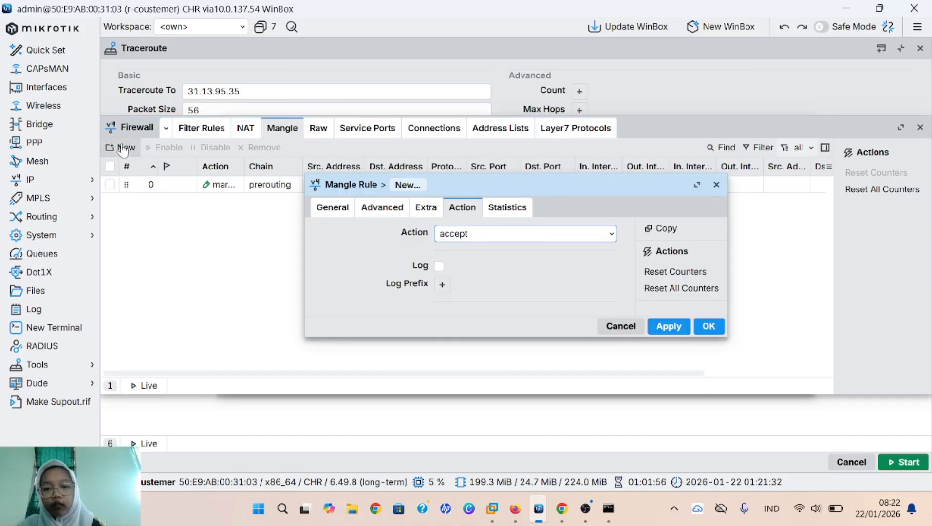
{"action": "left_click", "coordinate": [333, 207]}
{"action": "left_click_drag", "start_coordinate": [507, 183], "coordinate": [476, 47]}
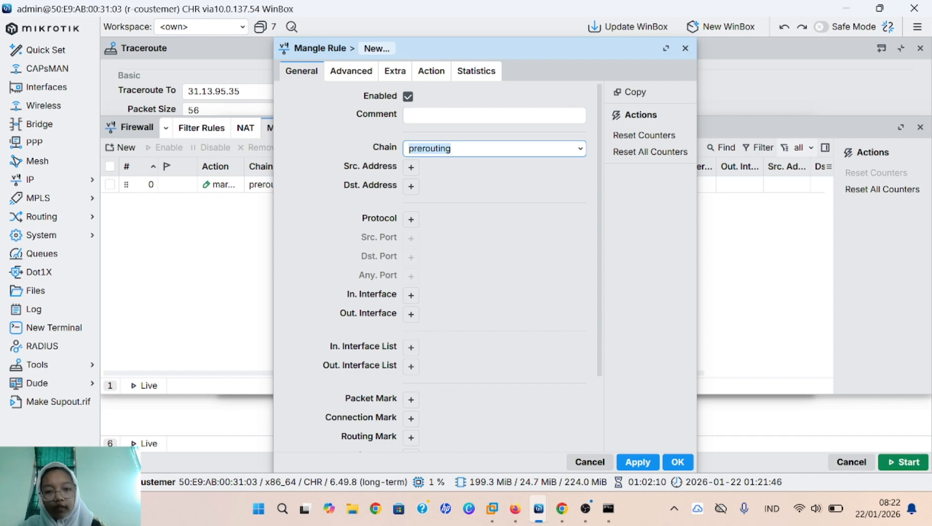
{"action": "left_click", "coordinate": [412, 168]}
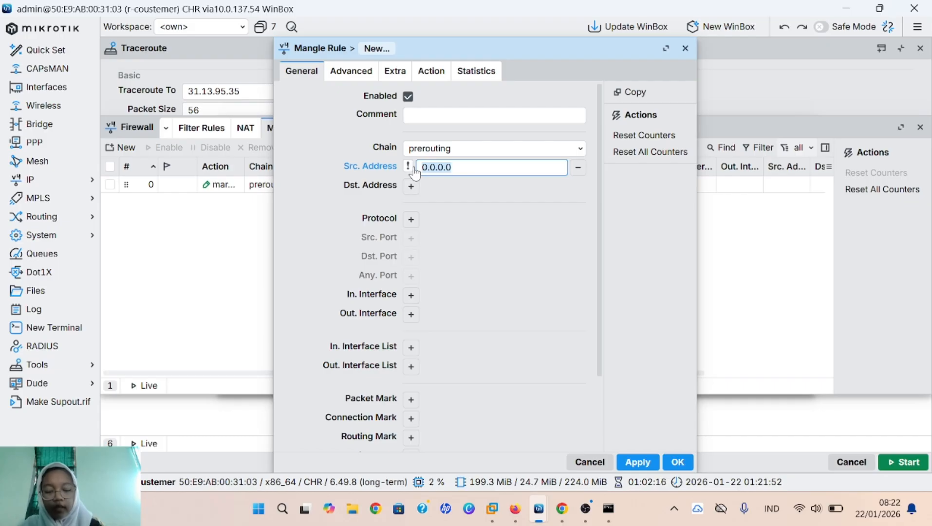
{"action": "key", "text": "BackSpace"}
{"action": "type", "text": "1"}
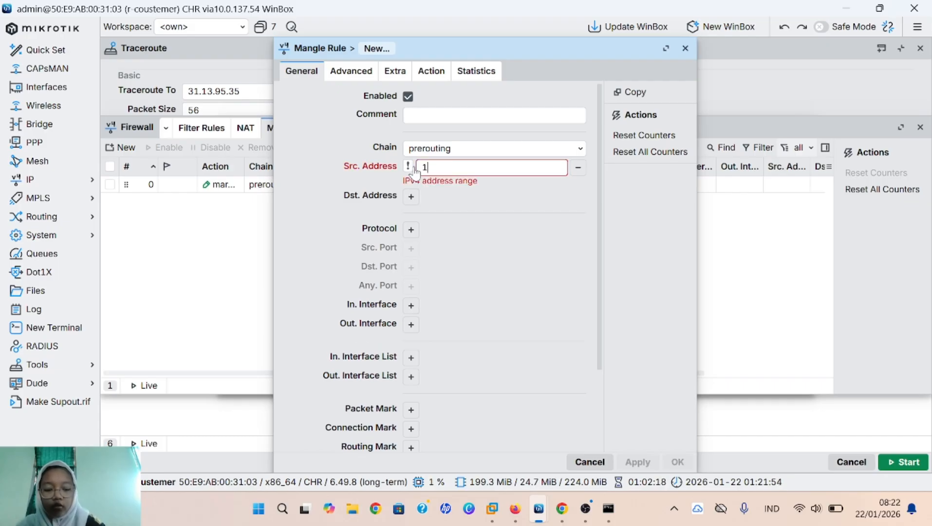
{"action": "type", "text": "0.10"}
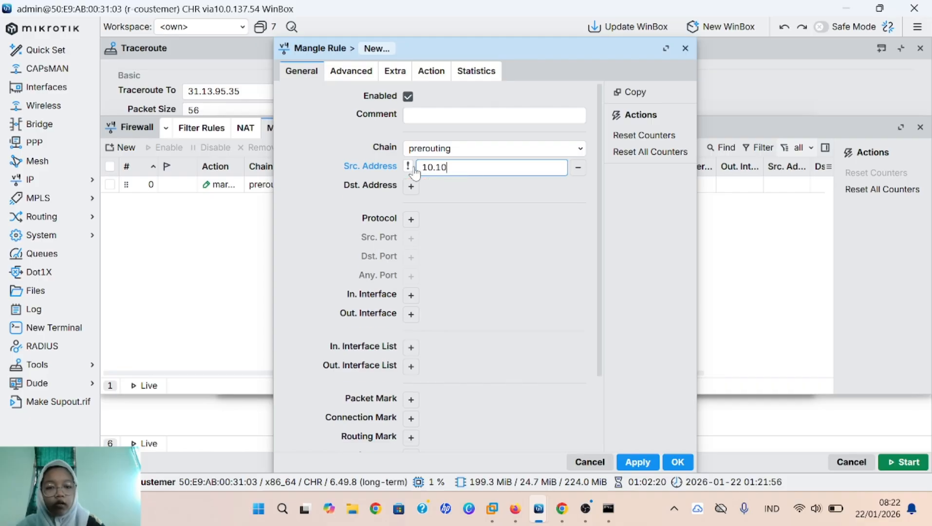
{"action": "type", "text": ".10."}
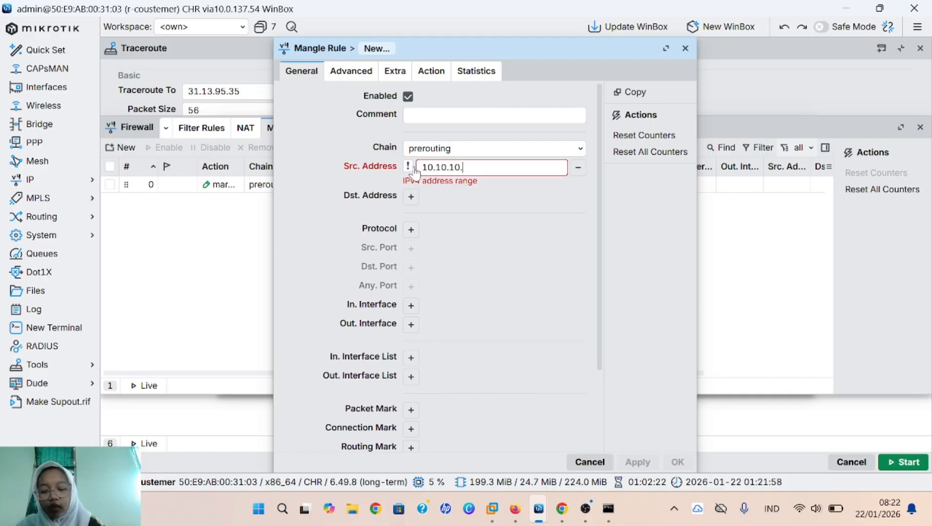
{"action": "type", "text": "15"}
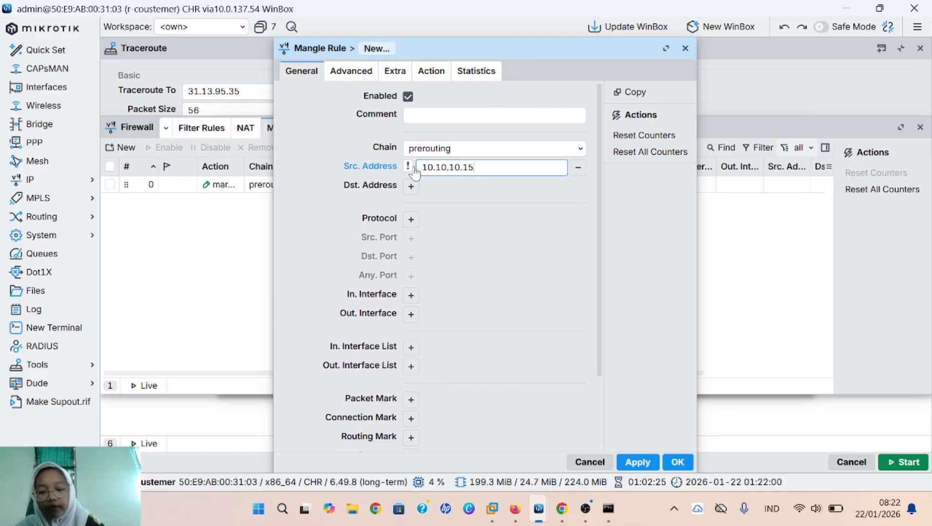
Step: Set the rule's action to mark routing with new routing mark mangle-vpc2 and save it
{"action": "left_click", "coordinate": [436, 74]}
{"action": "left_click", "coordinate": [450, 97]}
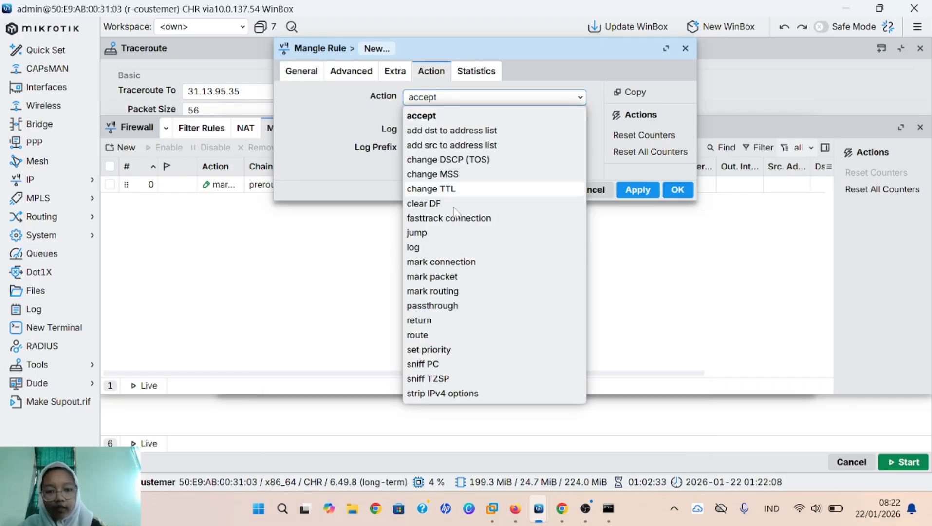
{"action": "left_click", "coordinate": [465, 292]}
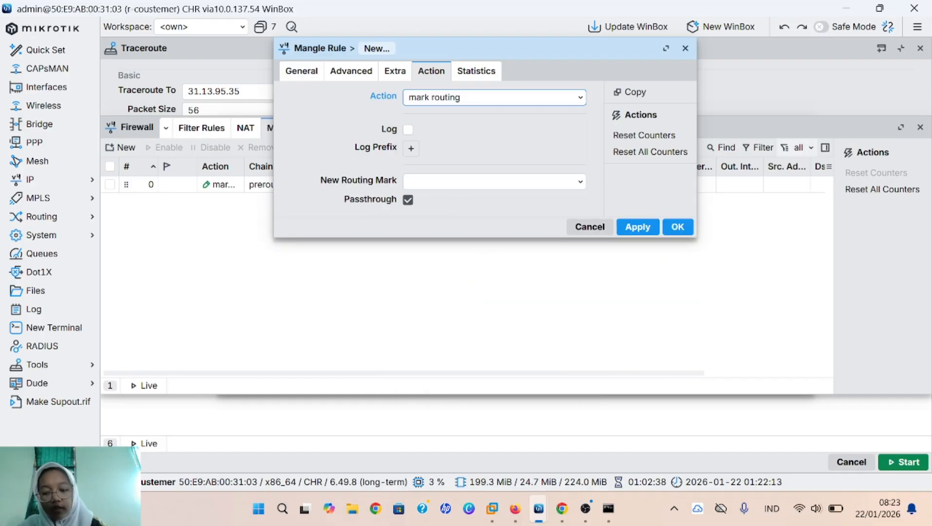
{"action": "left_click", "coordinate": [464, 182]}
{"action": "type", "text": "mangle"}
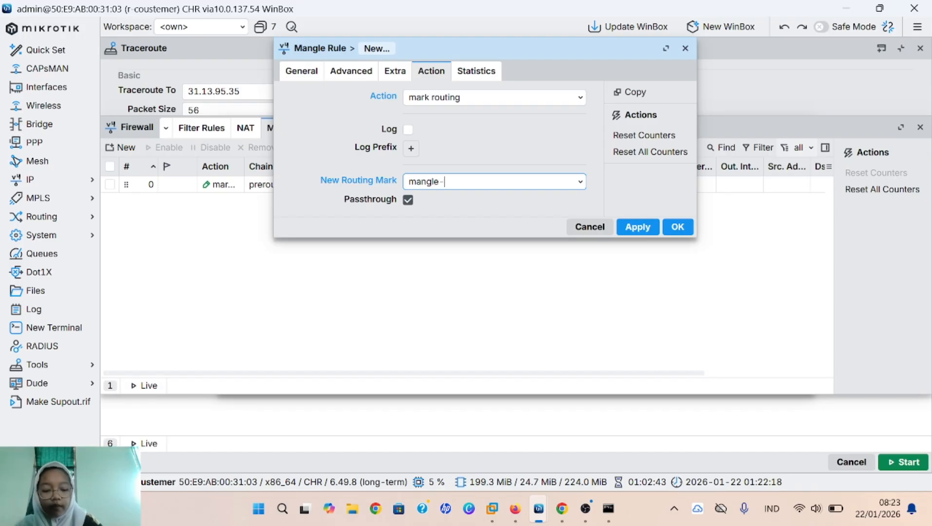
{"action": "type", "text": "-vpc2"}
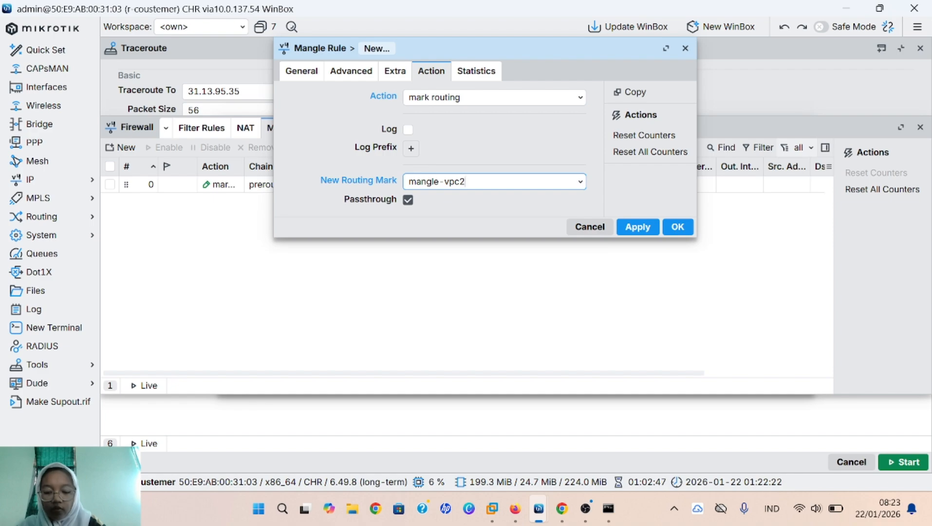
{"action": "left_click", "coordinate": [636, 227]}
{"action": "left_click", "coordinate": [679, 227]}
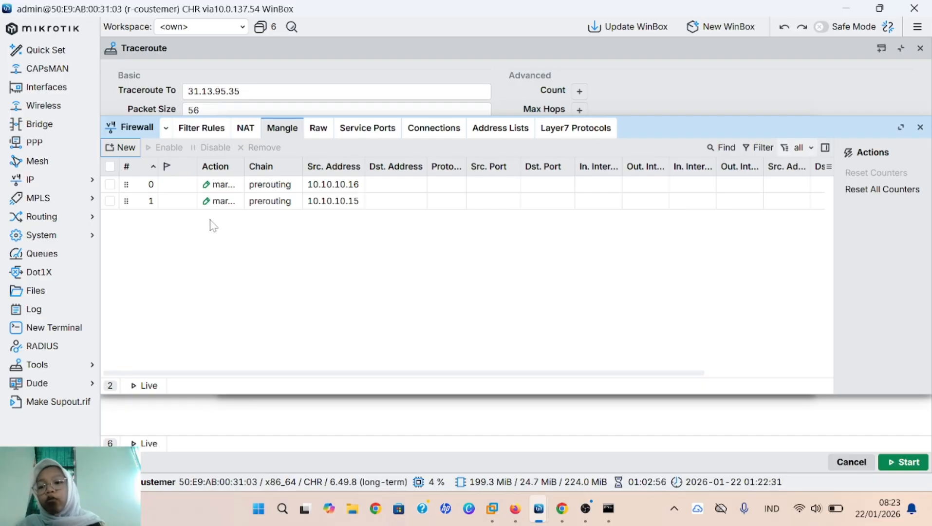
Step: Add a 0.0.0.0/0 route via gateway 192.168.110.1 restricted to routing mark mangle-isp1
{"action": "left_click", "coordinate": [92, 179]}
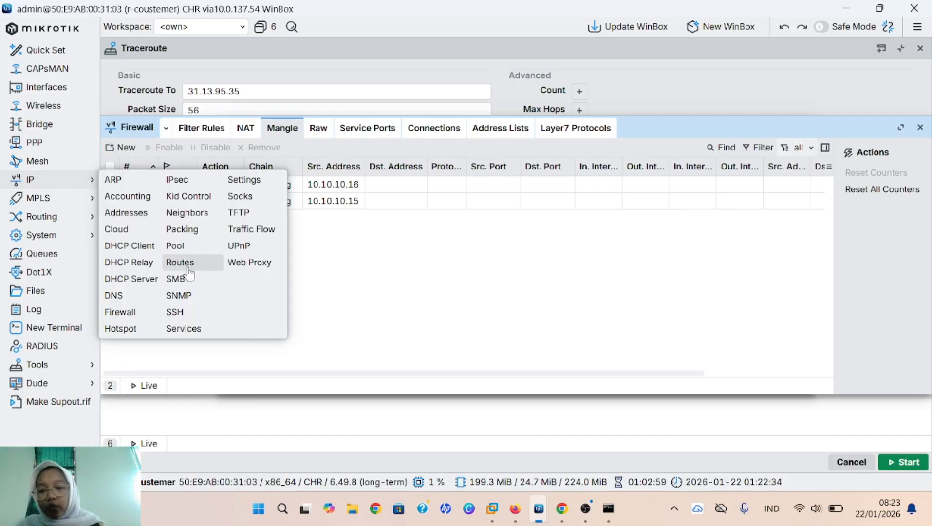
{"action": "left_click", "coordinate": [187, 262]}
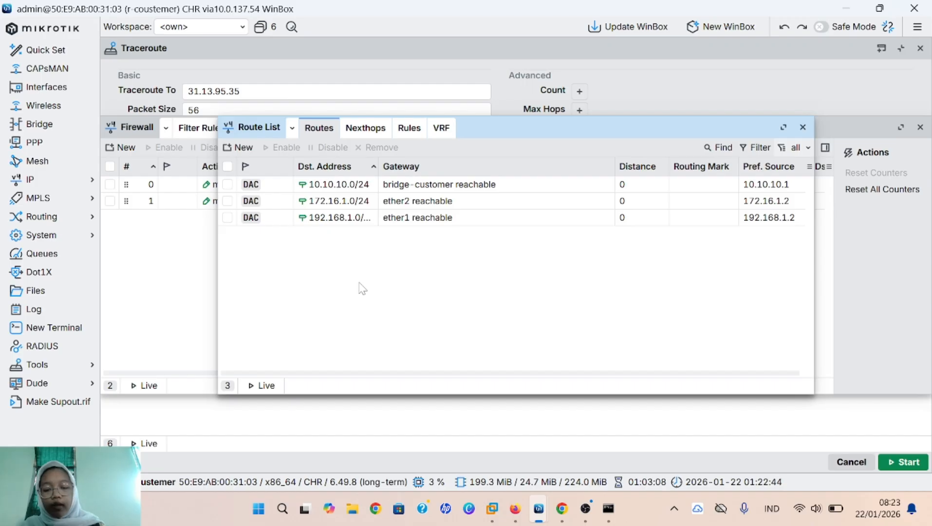
{"action": "left_click", "coordinate": [243, 148]}
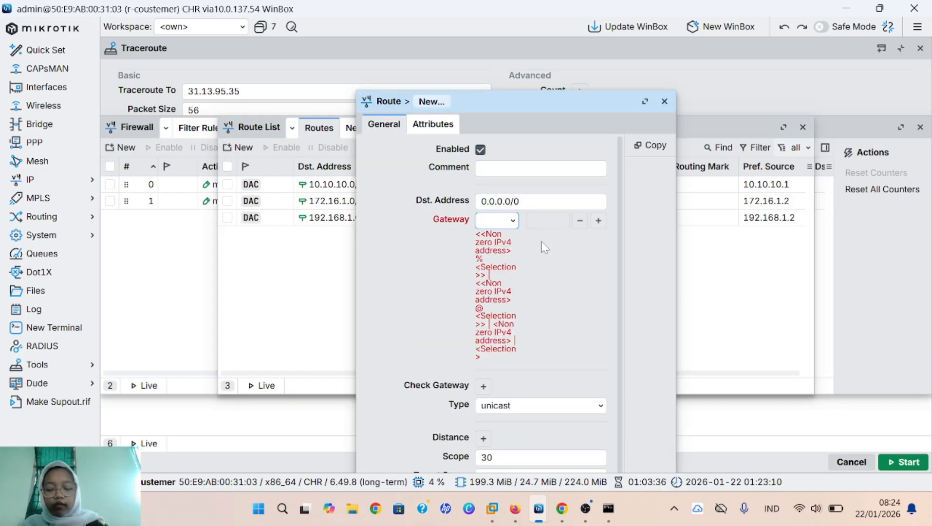
{"action": "type", "text": "192"}
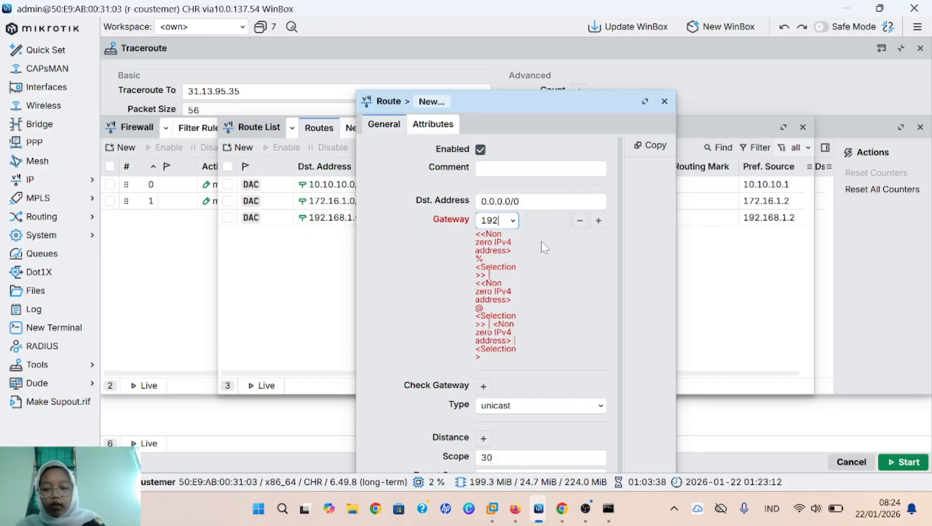
{"action": "type", "text": ".16"}
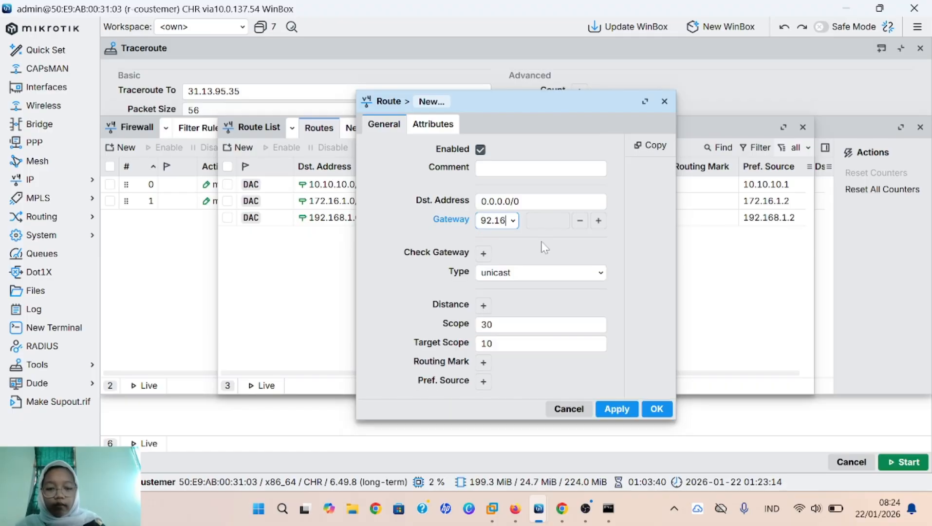
{"action": "type", "text": "8."}
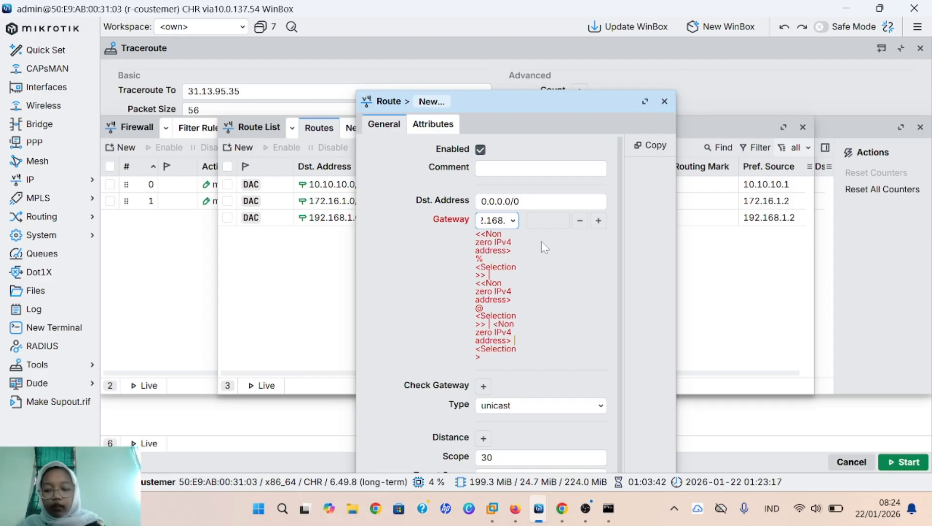
{"action": "type", "text": "11"}
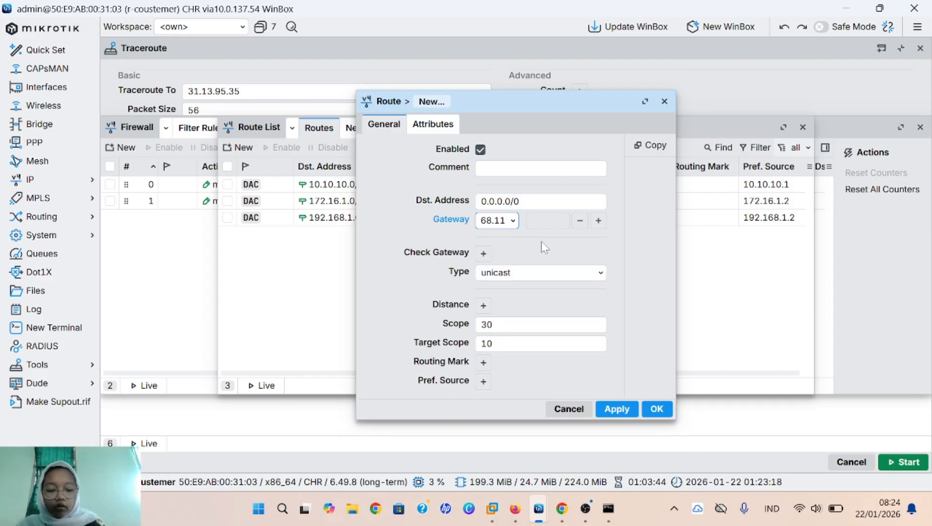
{"action": "type", "text": "0.1"}
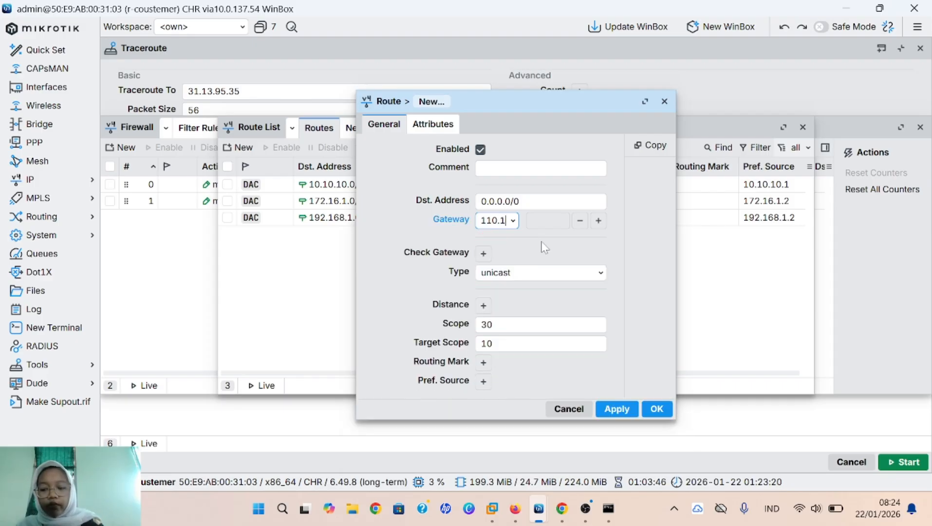
{"action": "left_click", "coordinate": [484, 362]}
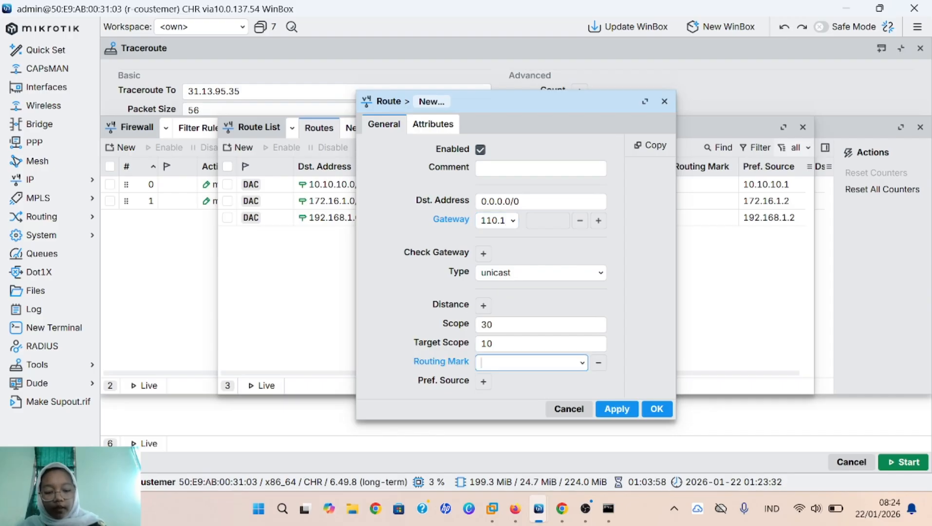
{"action": "left_click", "coordinate": [582, 362]}
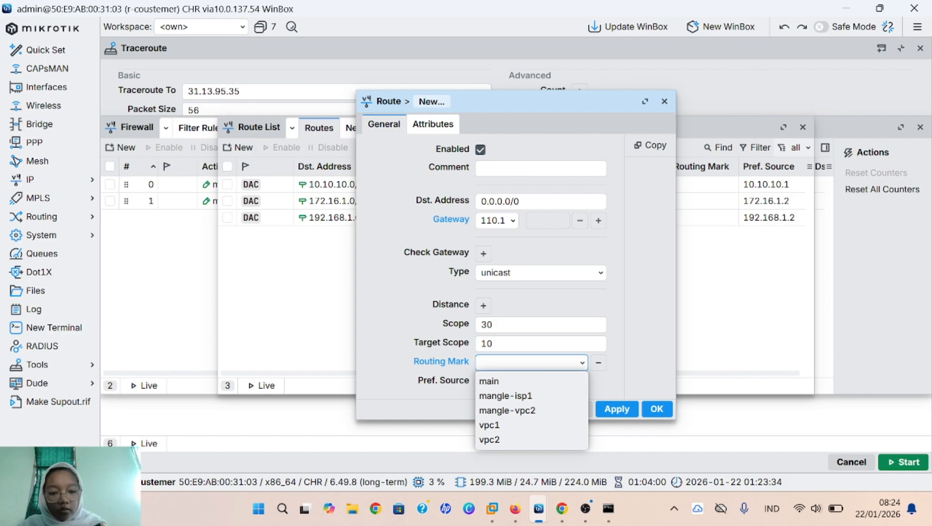
{"action": "left_click", "coordinate": [557, 398]}
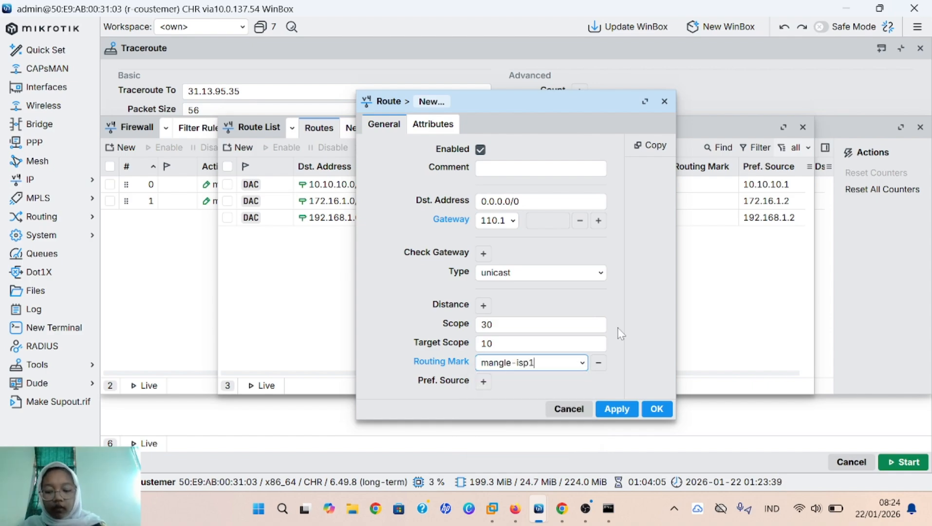
{"action": "left_click", "coordinate": [616, 408]}
{"action": "left_click", "coordinate": [655, 408]}
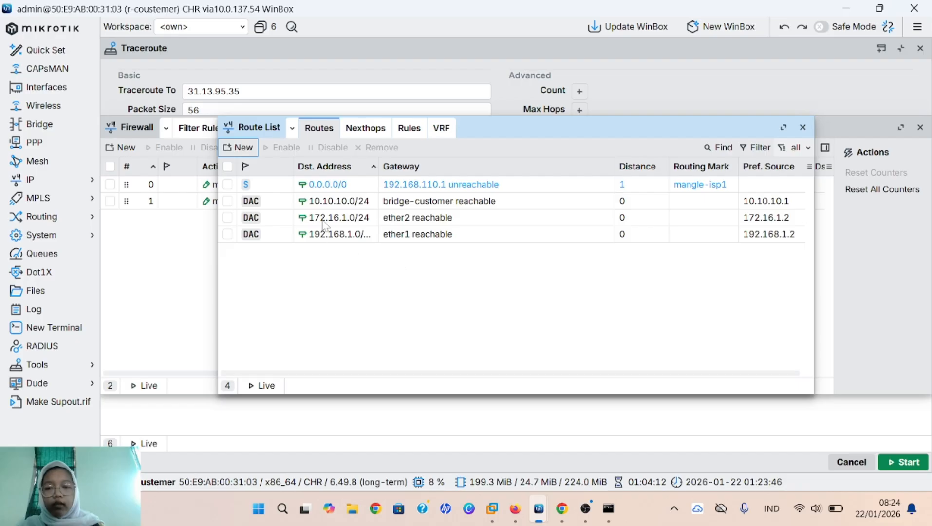
{"action": "left_click", "coordinate": [238, 147]}
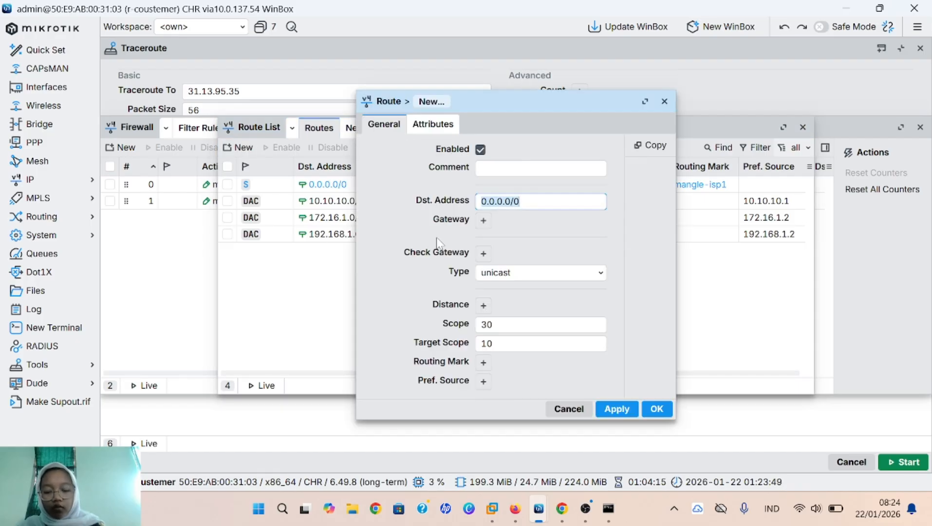
Step: Give the new route gateway 172.16.1.1 and routing mark mangle-vpc2, then save it
{"action": "left_click", "coordinate": [484, 220]}
{"action": "key", "text": "ctrl+a"}
{"action": "key", "text": "BackSpace"}
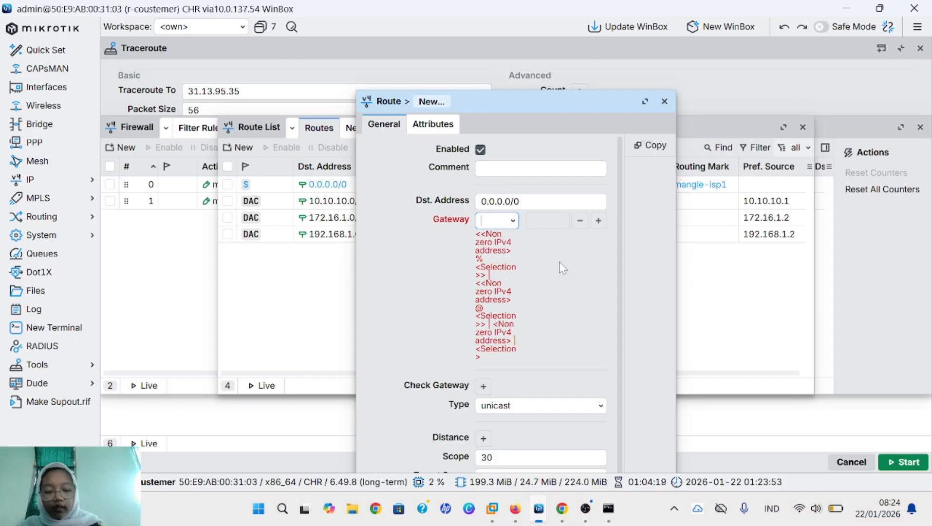
{"action": "type", "text": "1"}
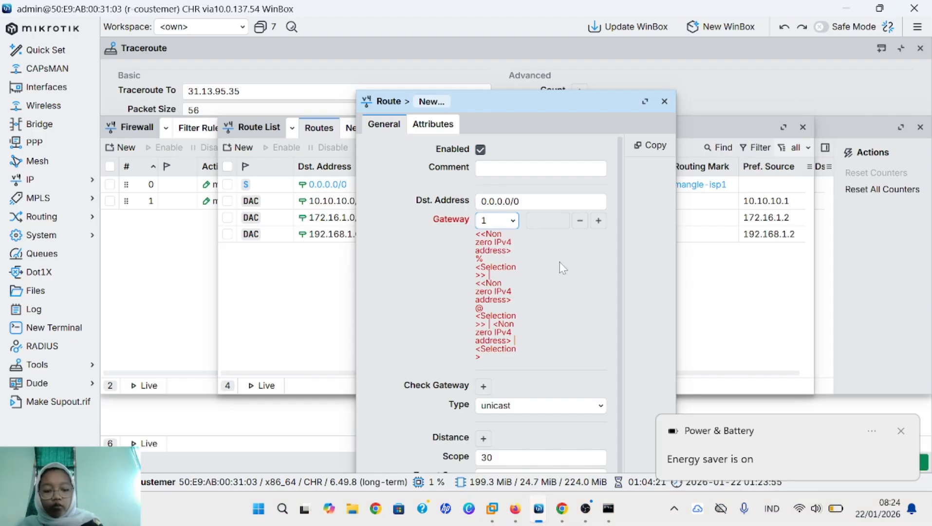
{"action": "type", "text": "72"}
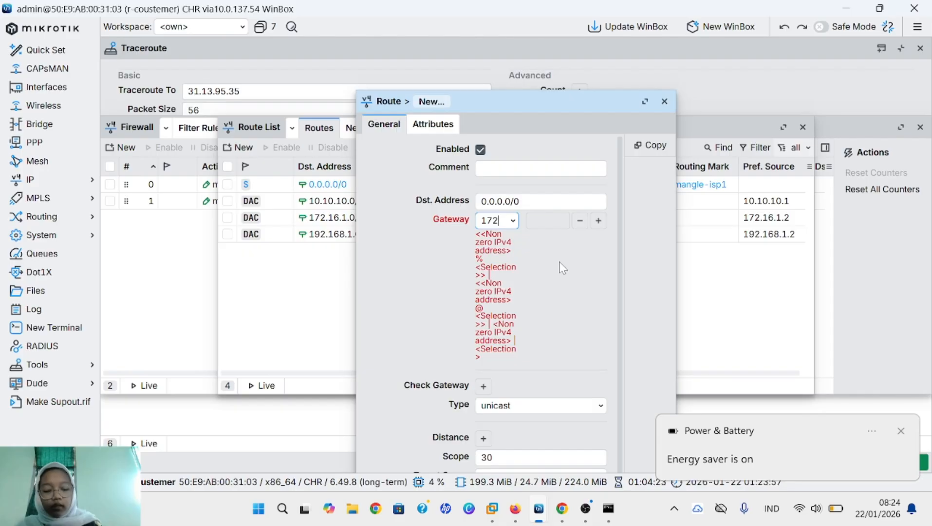
{"action": "type", "text": ".16"}
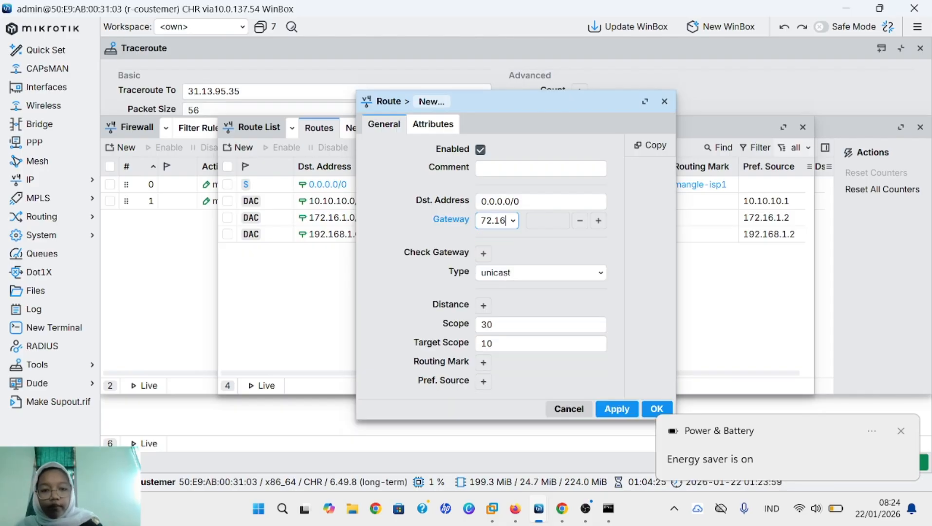
{"action": "type", "text": ".1"}
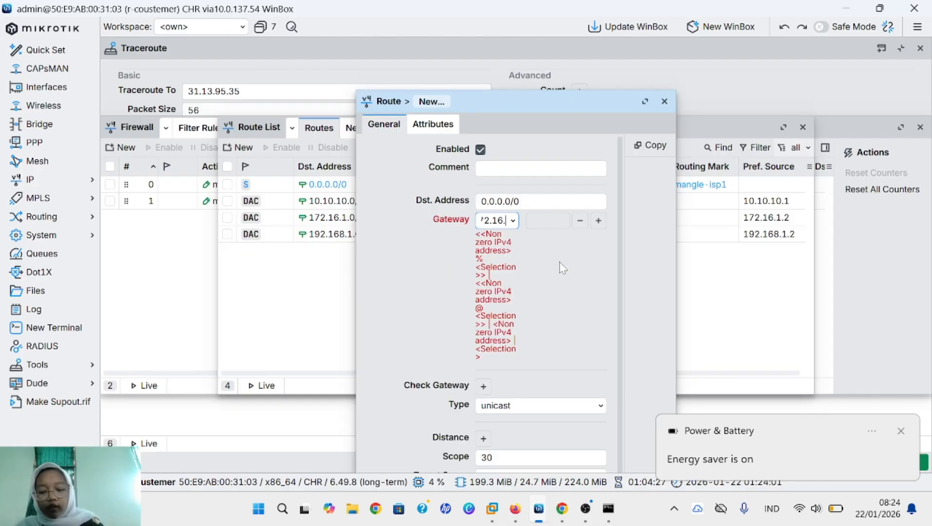
{"action": "type", "text": ".1"}
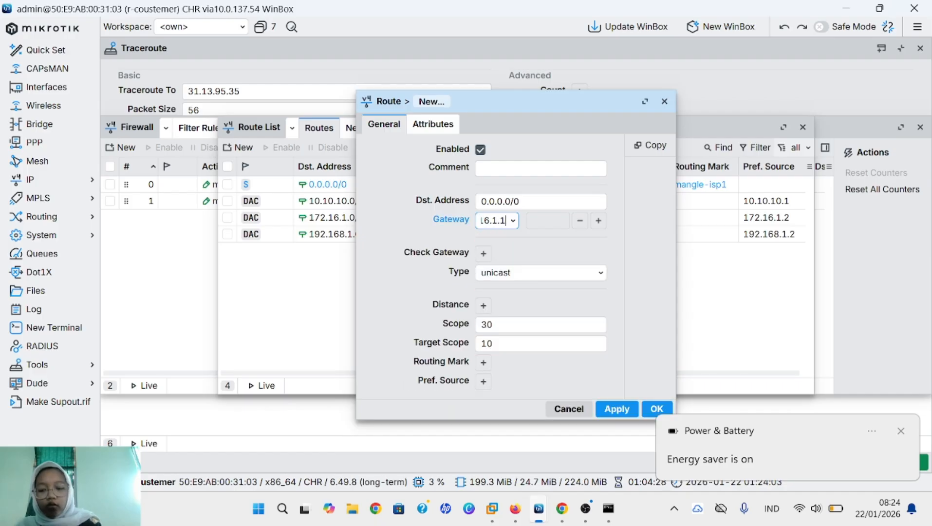
{"action": "left_click", "coordinate": [483, 362]}
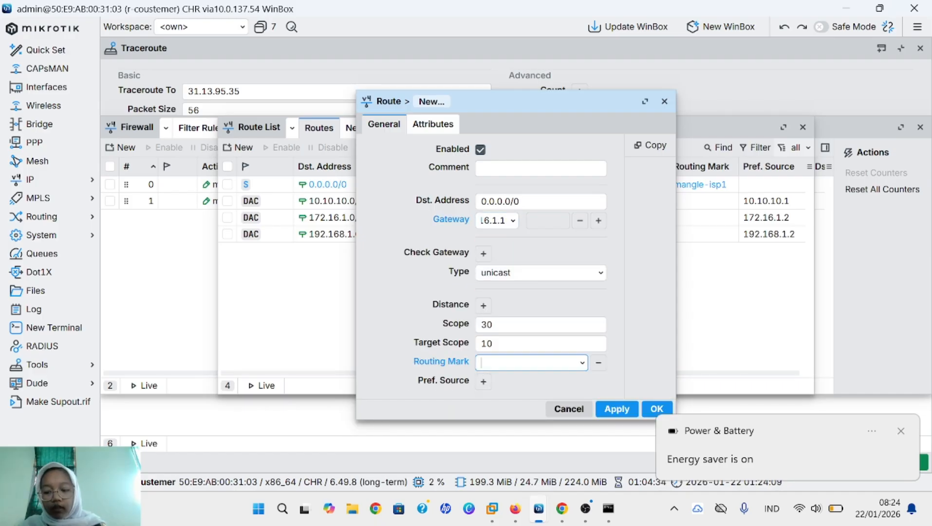
{"action": "left_click", "coordinate": [582, 363]}
{"action": "left_click", "coordinate": [552, 411]}
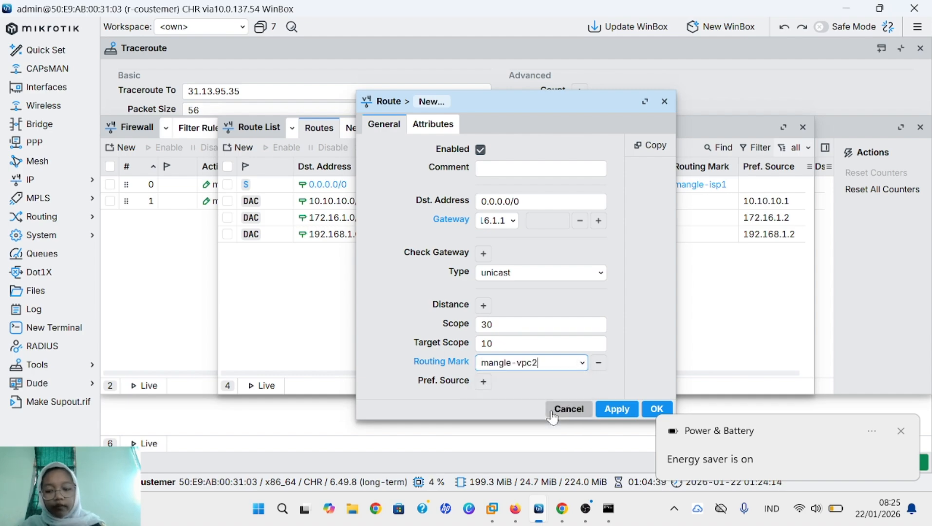
{"action": "left_click", "coordinate": [610, 409]}
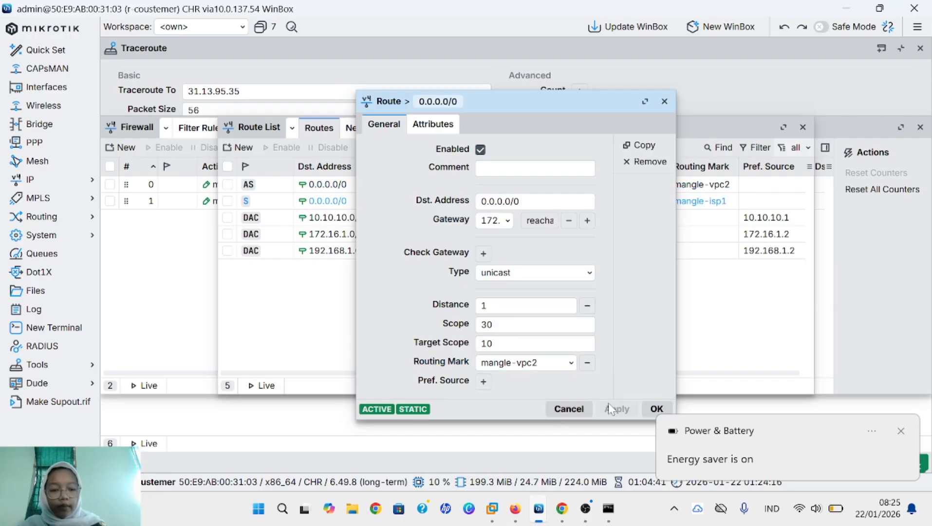
{"action": "left_click", "coordinate": [657, 411]}
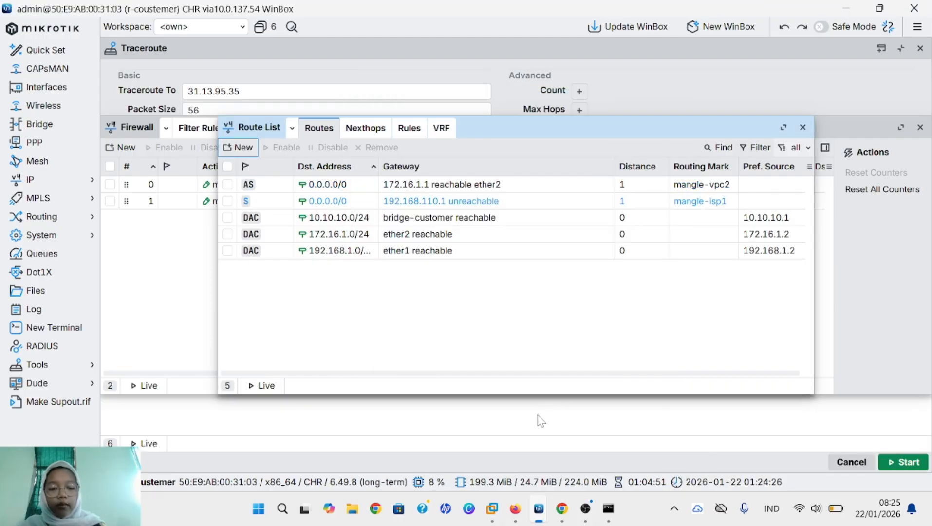
Step: Display VPC2's IP configuration with show ip in the PNETLab terminal
{"action": "mouse_move", "coordinate": [514, 512]}
{"action": "left_click", "coordinate": [532, 428]}
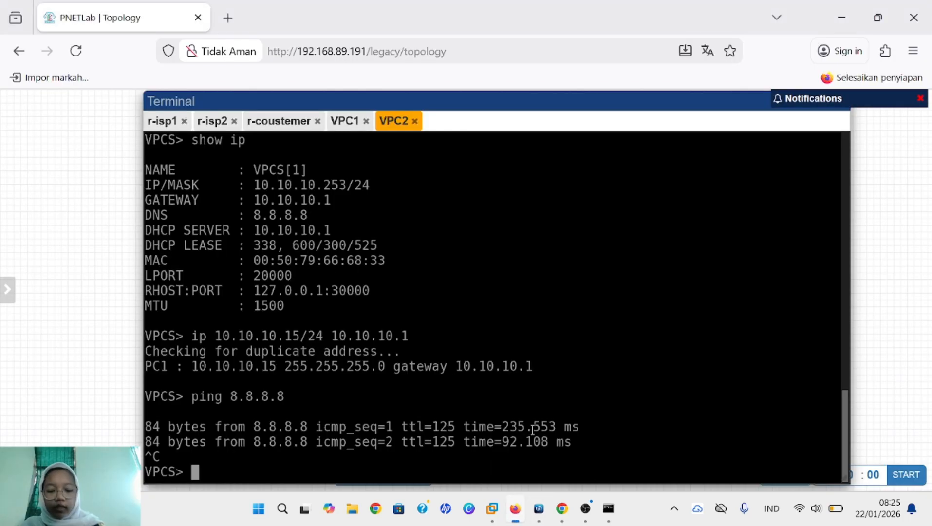
{"action": "type", "text": "s"}
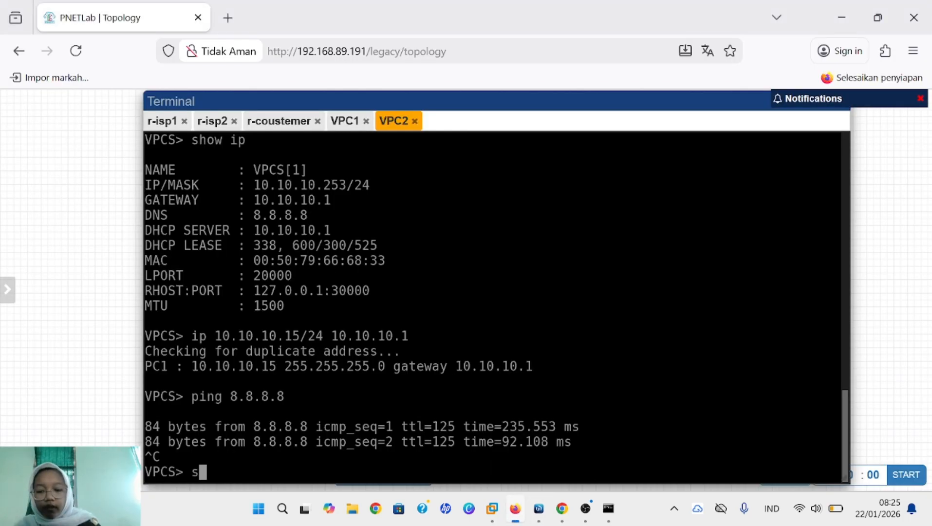
{"action": "type", "text": "ho"}
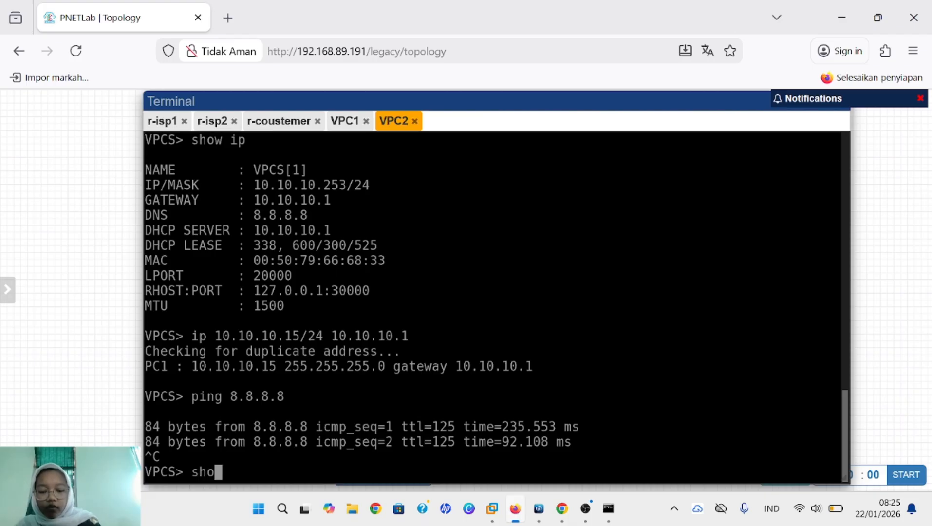
{"action": "type", "text": "w ip"}
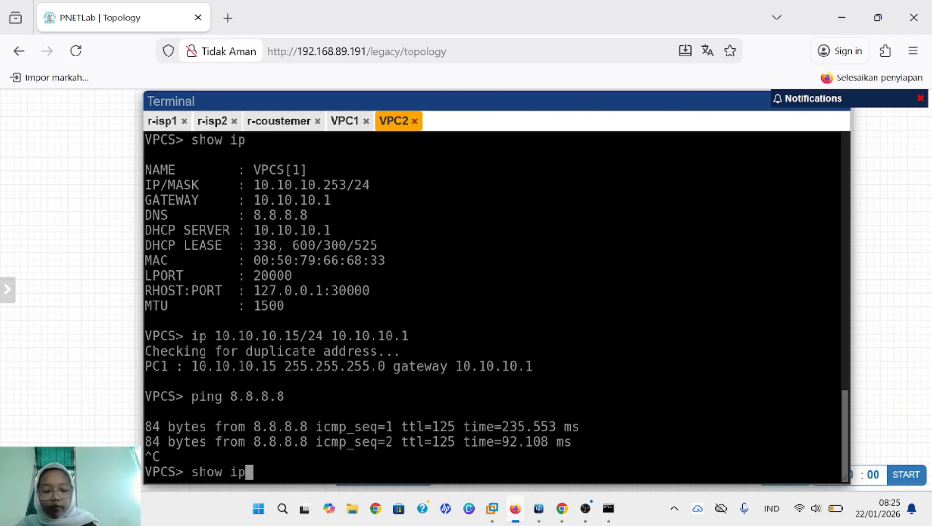
{"action": "key", "text": "Return"}
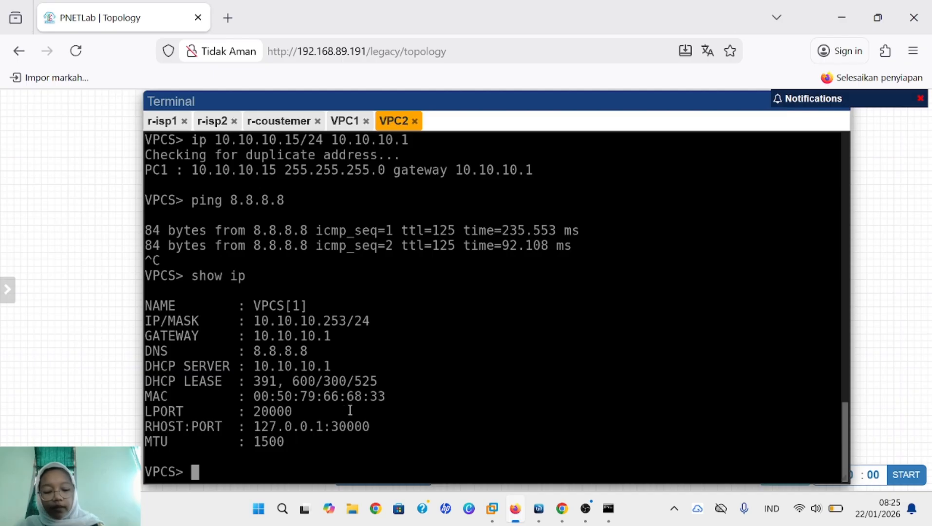
Step: Ping and then trace 8.8.8.8 from VPC2, both getting destination network unreachable
{"action": "type", "text": "ping "}
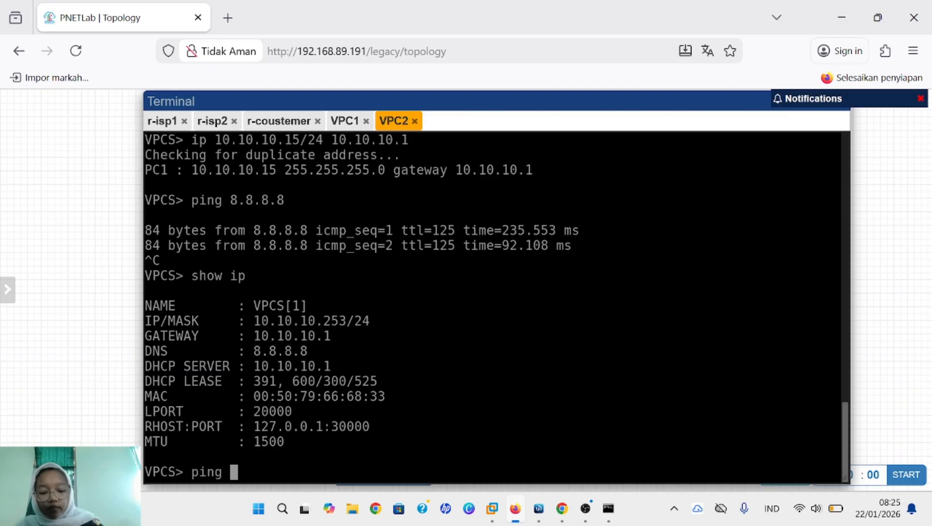
{"action": "type", "text": "8.8.88."}
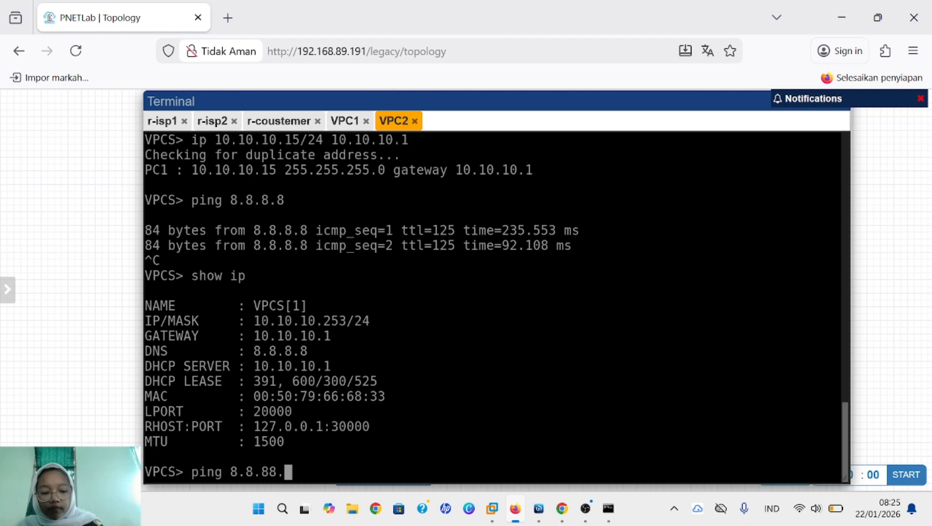
{"action": "key", "text": "BackSpace"}
{"action": "key", "text": "BackSpace"}
{"action": "type", "text": ".8"}
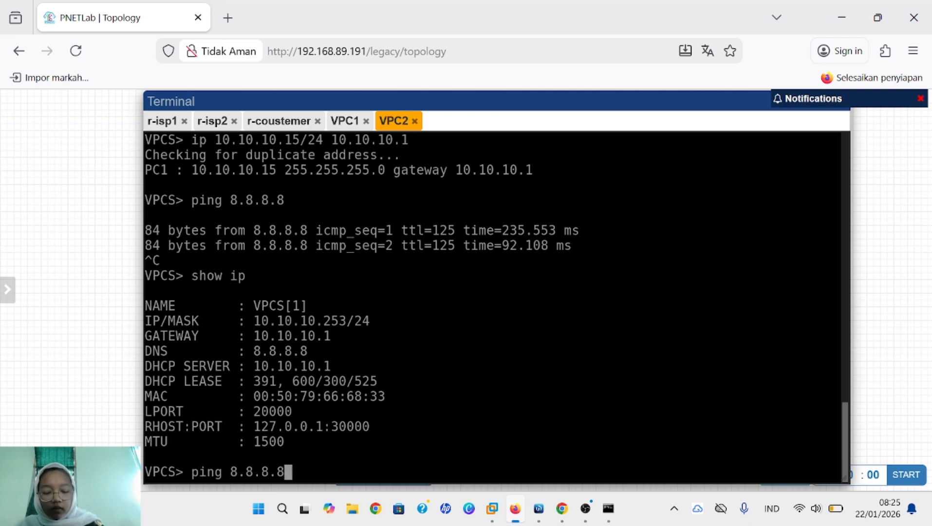
{"action": "key", "text": "Return"}
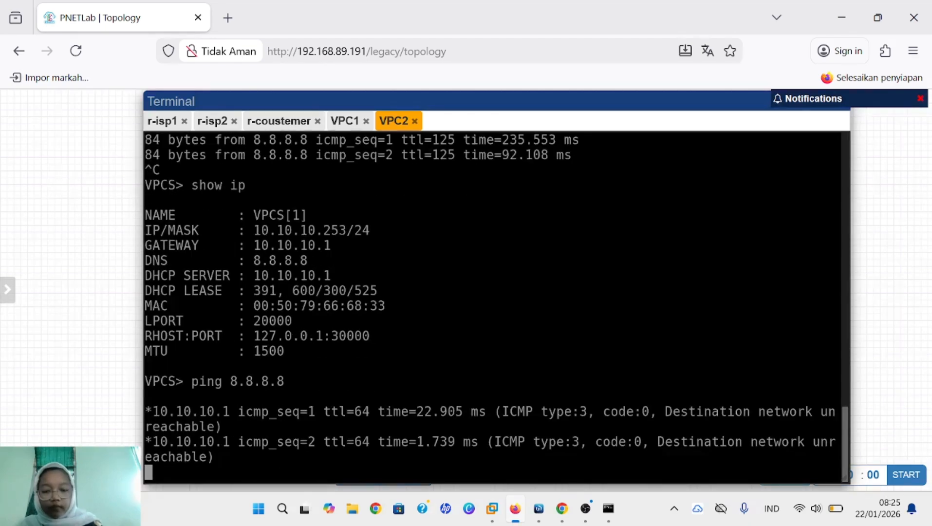
{"action": "key", "text": "ctrl+c"}
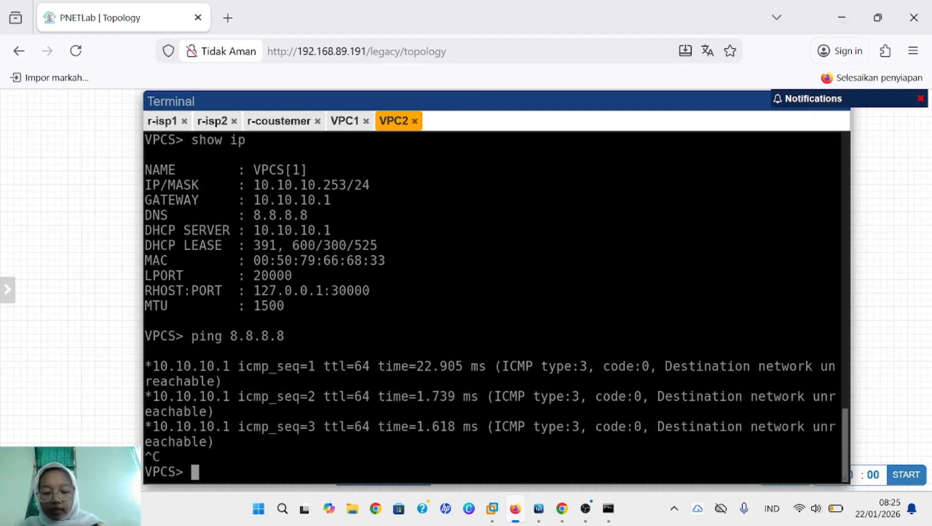
{"action": "type", "text": "trace"}
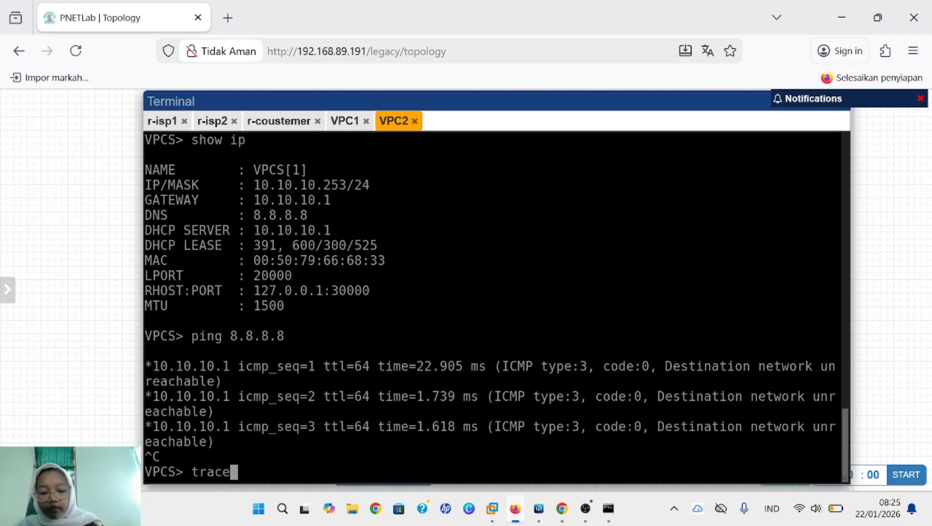
{"action": "type", "text": " 8.8.8.8"}
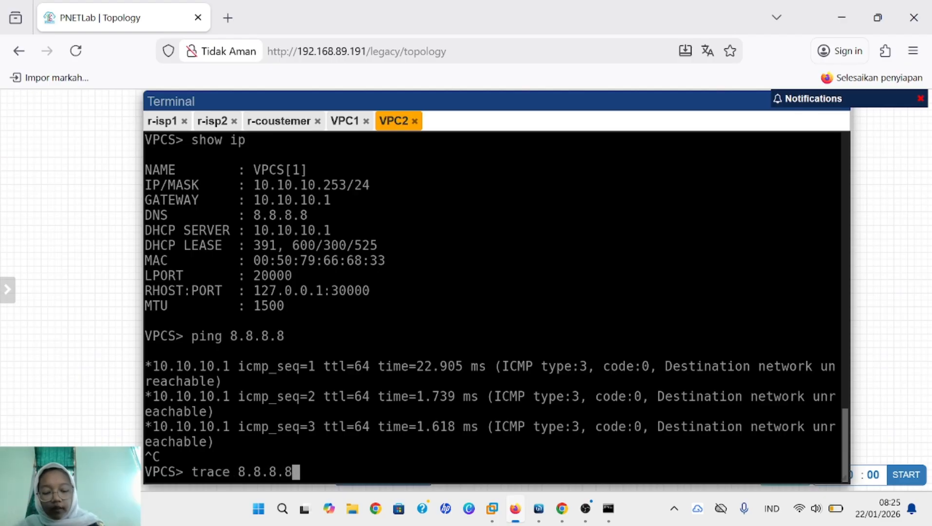
{"action": "key", "text": "Return"}
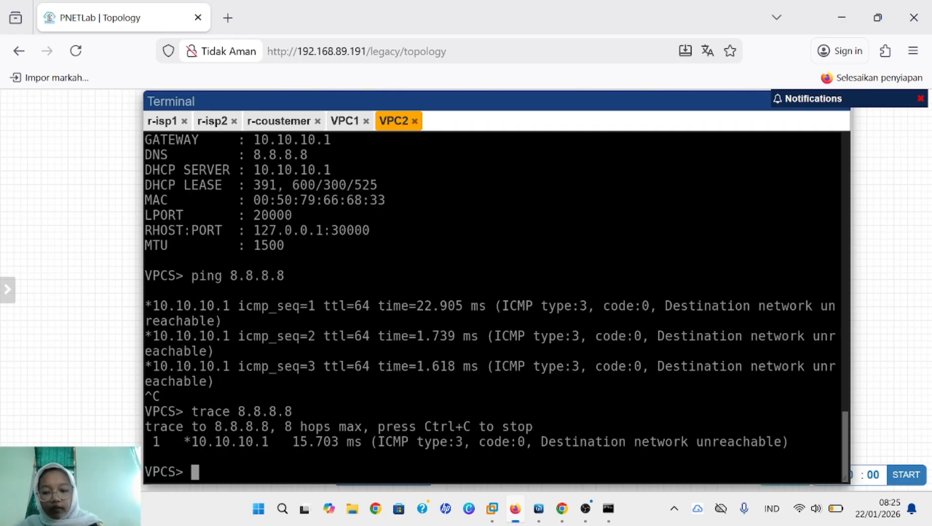